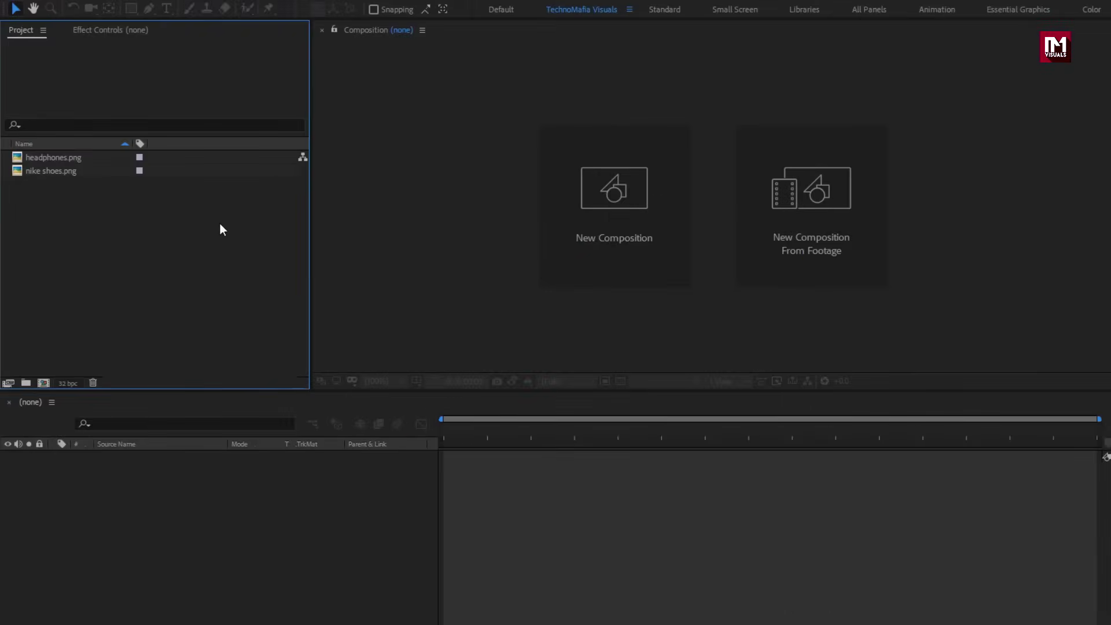
Create a composition named Product_Sale, 1080 px wide and 1920 px high, with a duration of 0:00:06:00
{"action": "left_click", "coordinate": [75, 162]}
{"action": "left_click", "coordinate": [78, 175]}
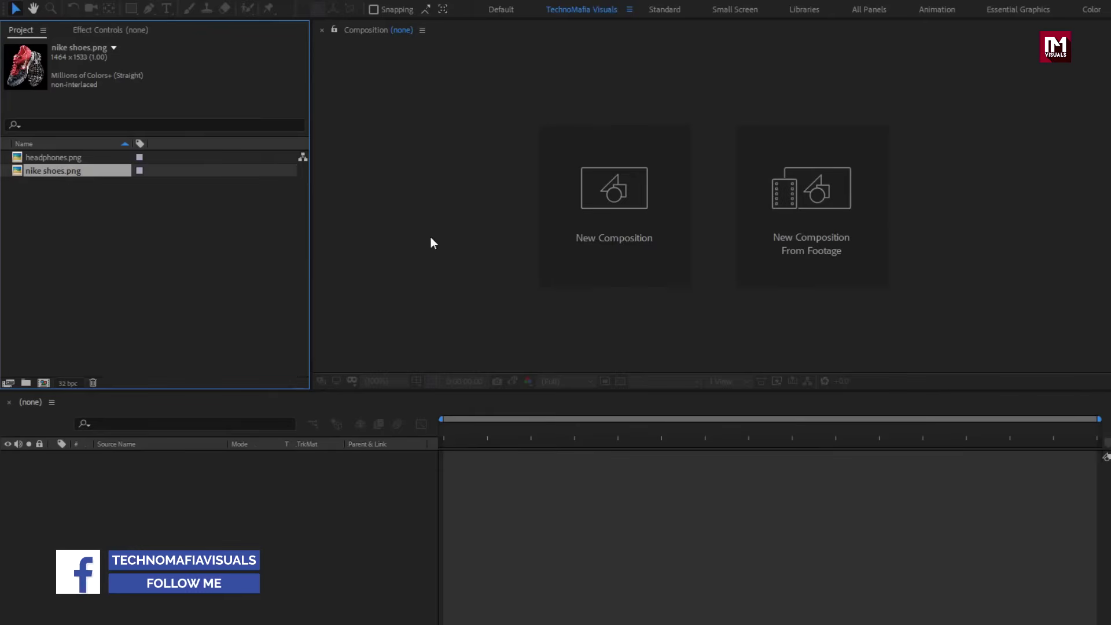
{"action": "left_click", "coordinate": [581, 207]}
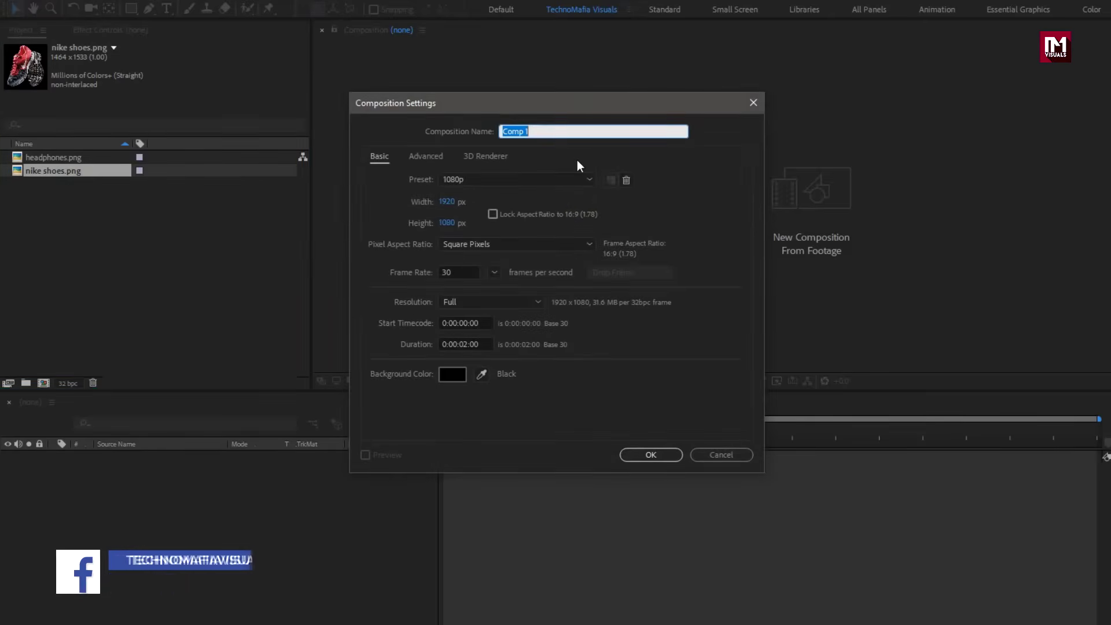
{"action": "type", "text": "Product_Sale"}
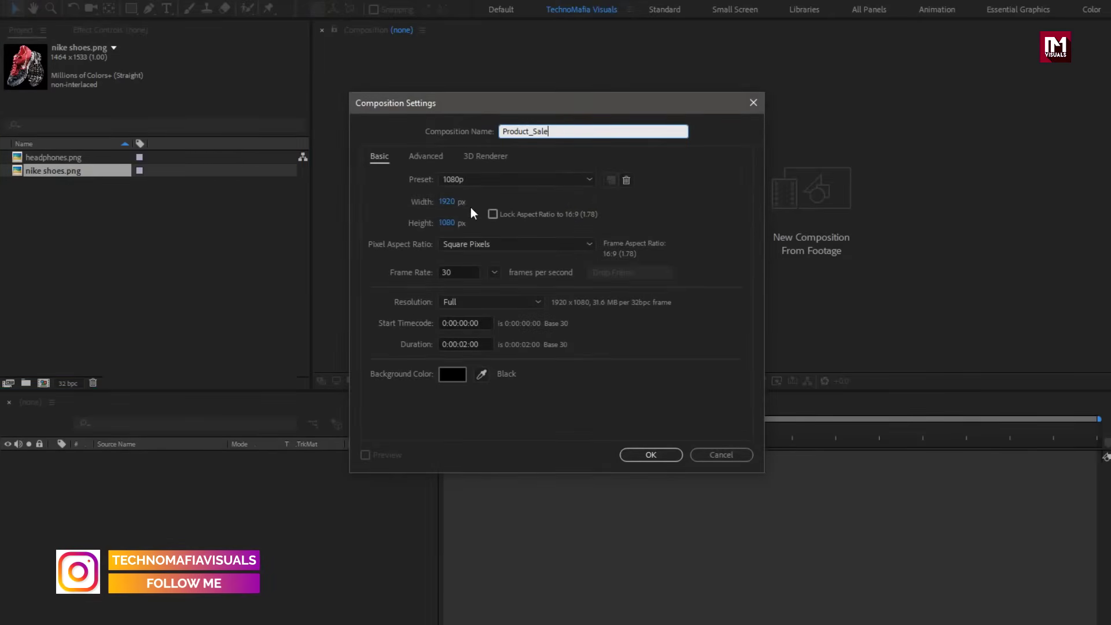
{"action": "left_click", "coordinate": [444, 201]}
{"action": "type", "text": "1080"}
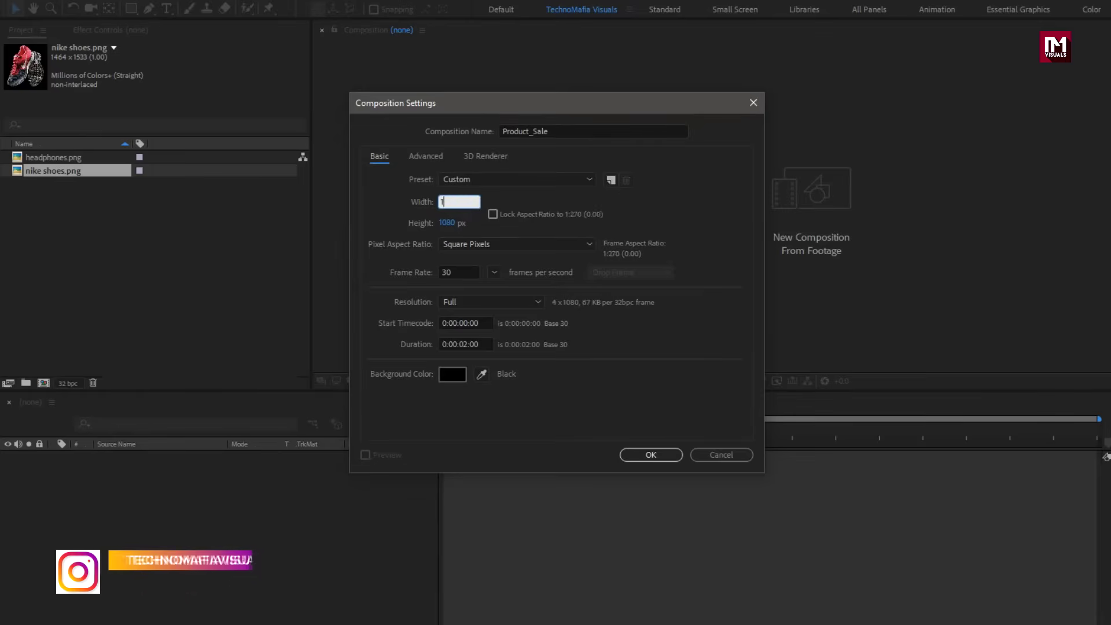
{"action": "left_click", "coordinate": [447, 223]}
{"action": "type", "text": "1920"}
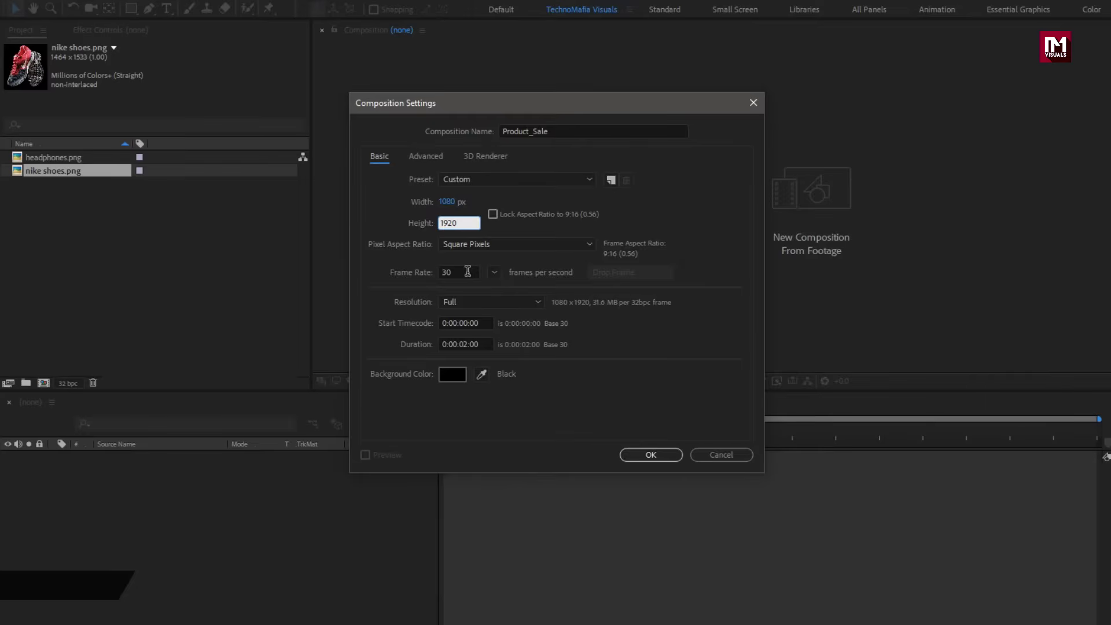
{"action": "left_click", "coordinate": [457, 343]}
{"action": "key", "text": "BackSpace"}
{"action": "type", "text": "6"}
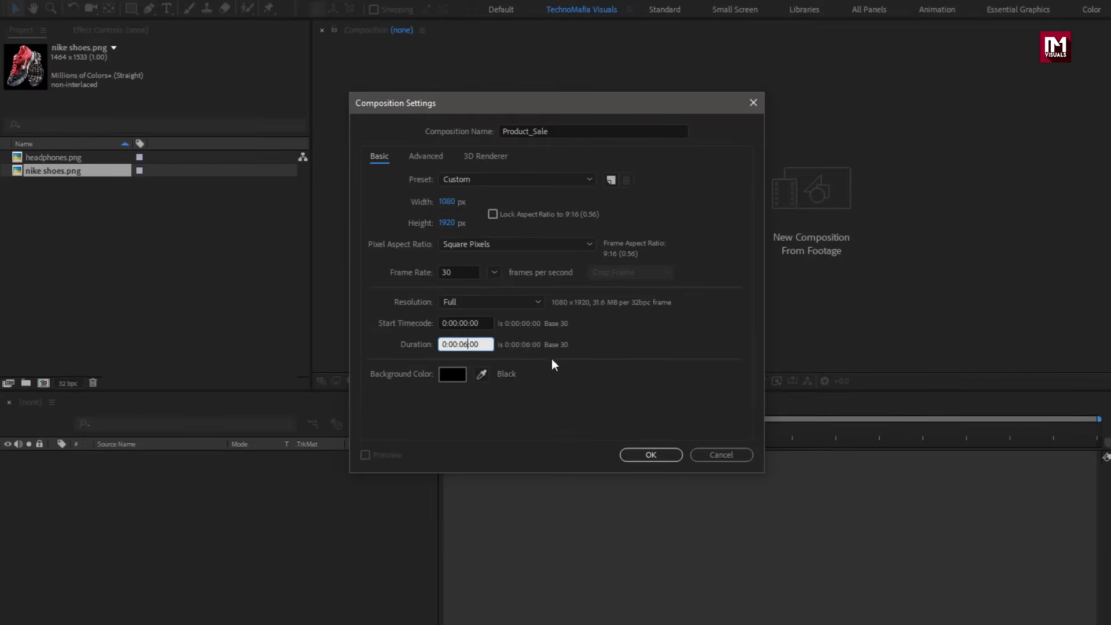
{"action": "left_click", "coordinate": [630, 456]}
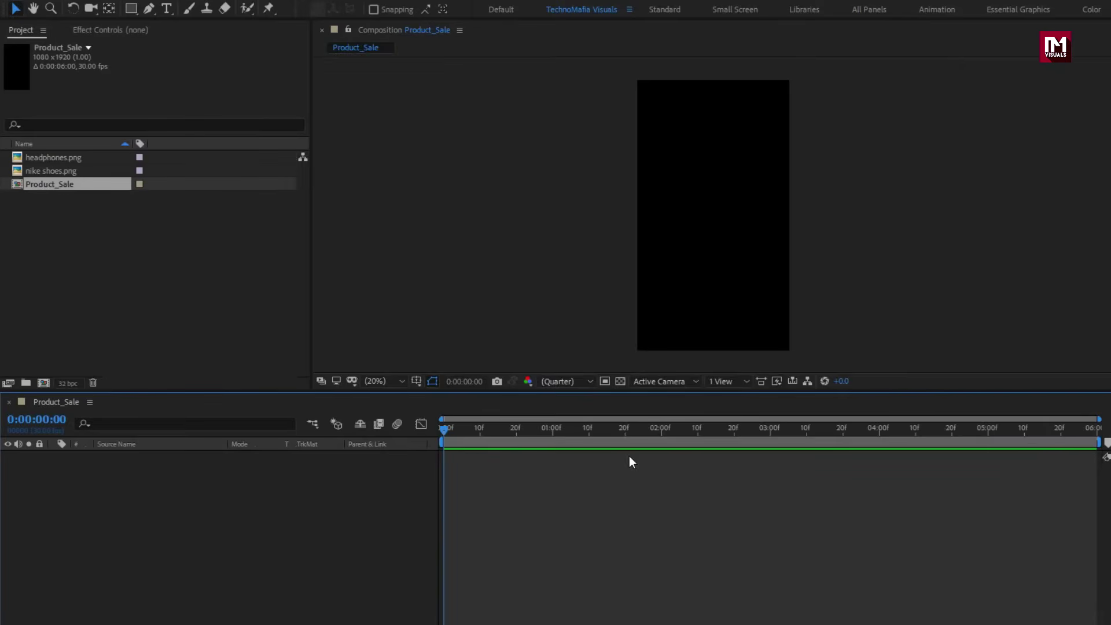
Add a composition-sized solid layer named BG to Product_Sale
{"action": "right_click", "coordinate": [165, 500]}
{"action": "mouse_move", "coordinate": [273, 507]}
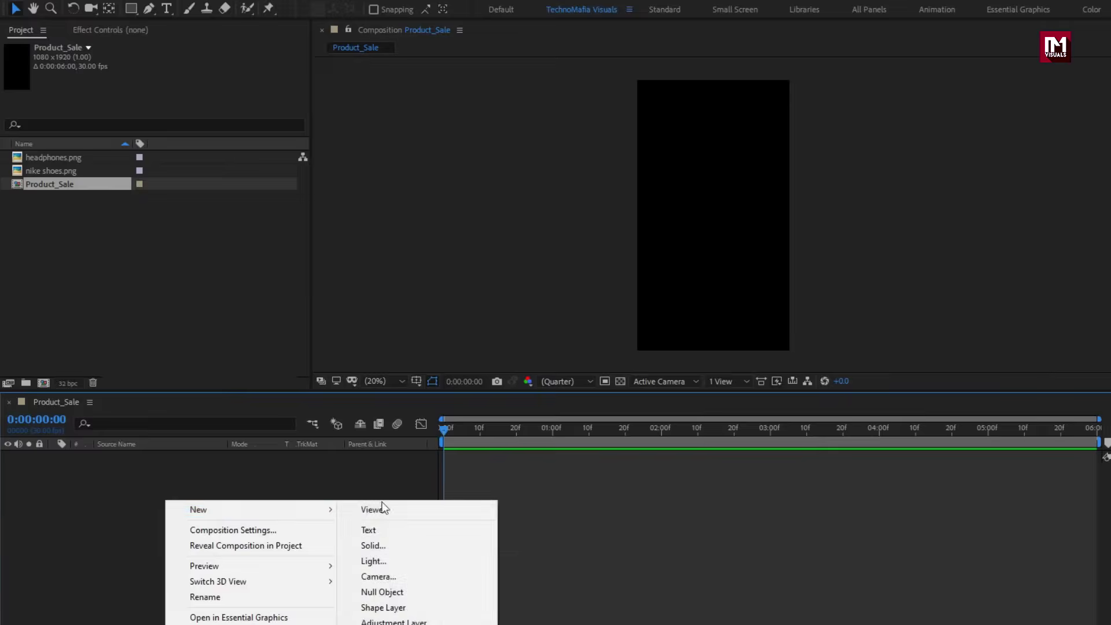
{"action": "left_click", "coordinate": [401, 540]}
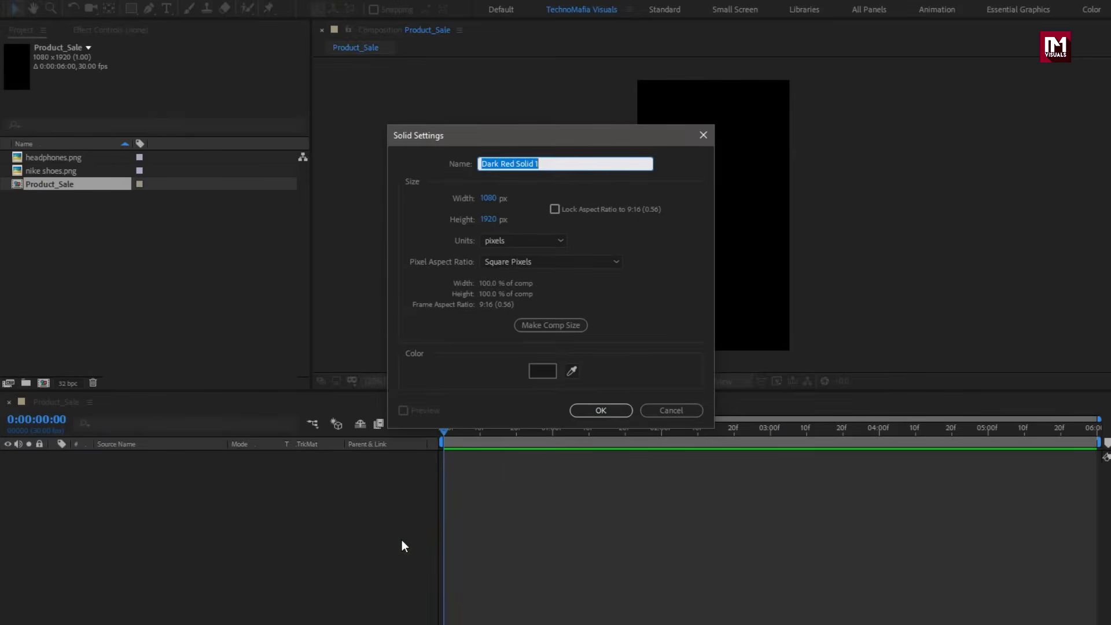
{"action": "type", "text": "BG"}
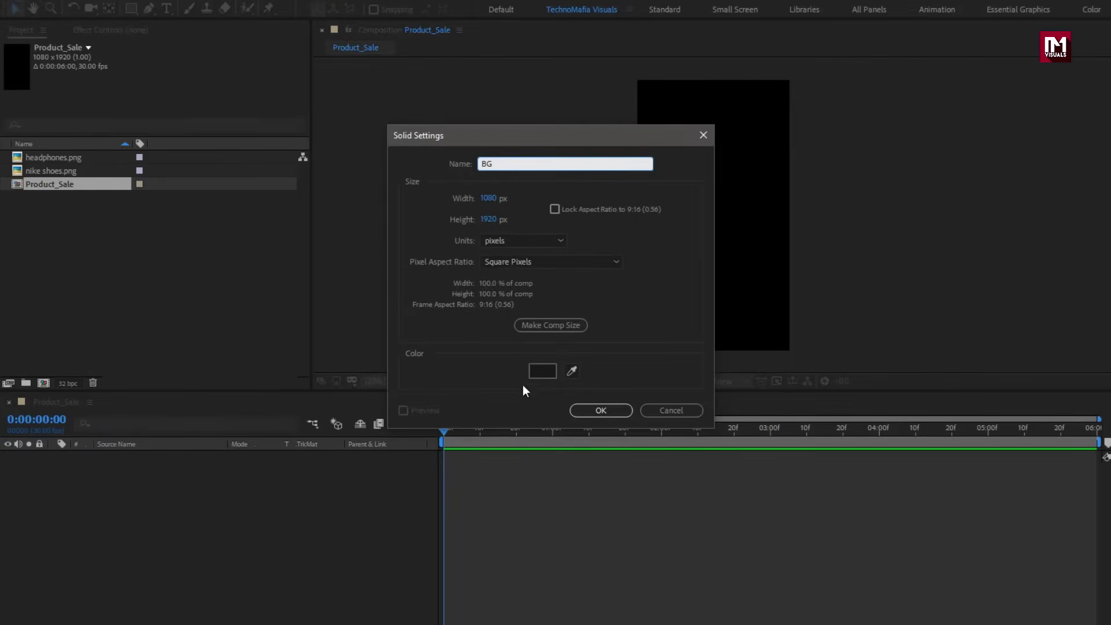
{"action": "left_click", "coordinate": [589, 411]}
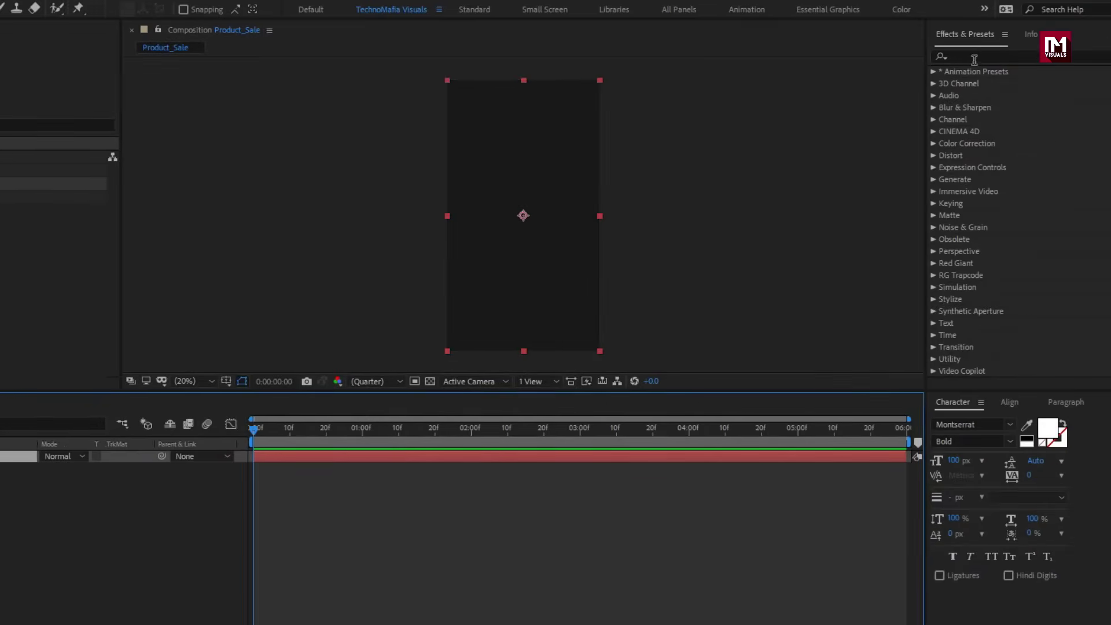
Apply the Fill effect to the BG layer and set its colour to light grey EDEDED
{"action": "left_click", "coordinate": [974, 58]}
{"action": "type", "text": "fill"}
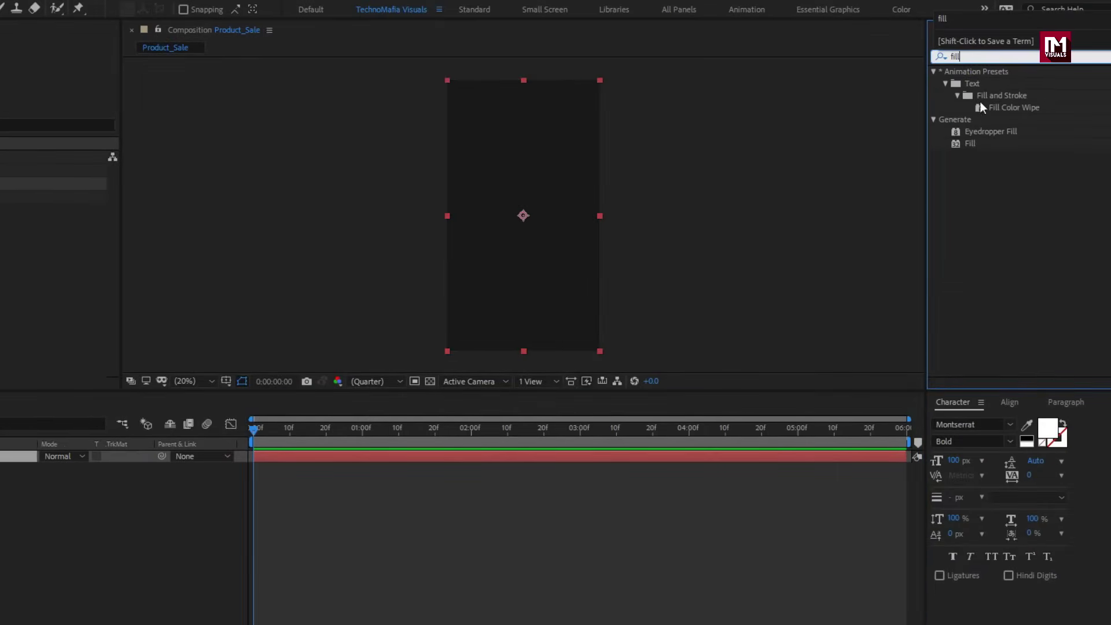
{"action": "left_click_drag", "start_coordinate": [970, 146], "coordinate": [546, 206]}
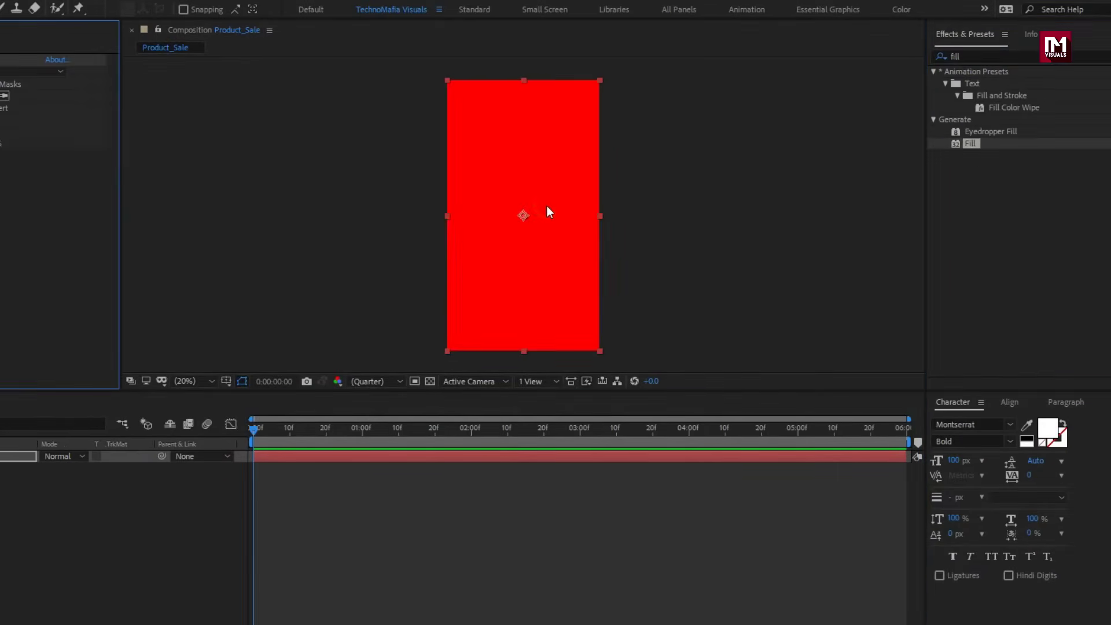
{"action": "left_click", "coordinate": [99, 96]}
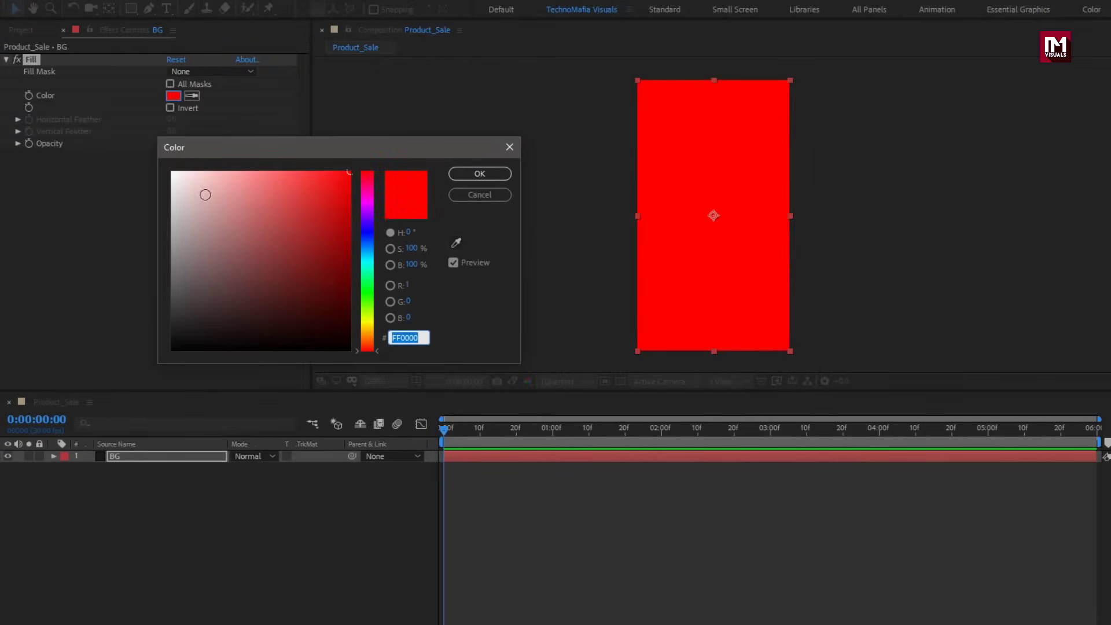
{"action": "left_click", "coordinate": [171, 183]}
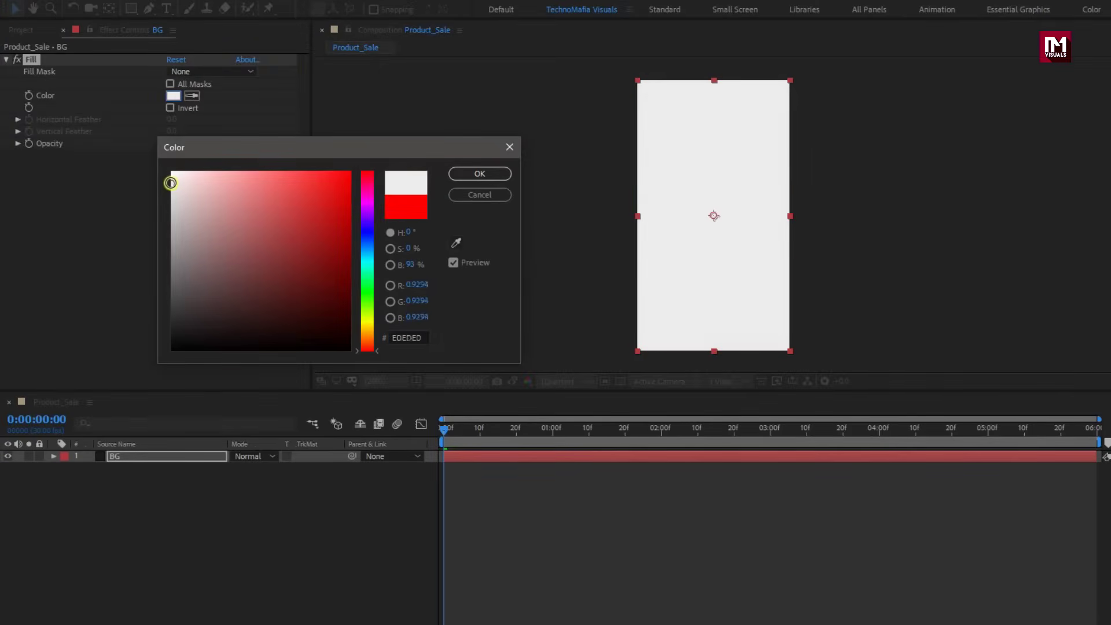
{"action": "left_click", "coordinate": [468, 173]}
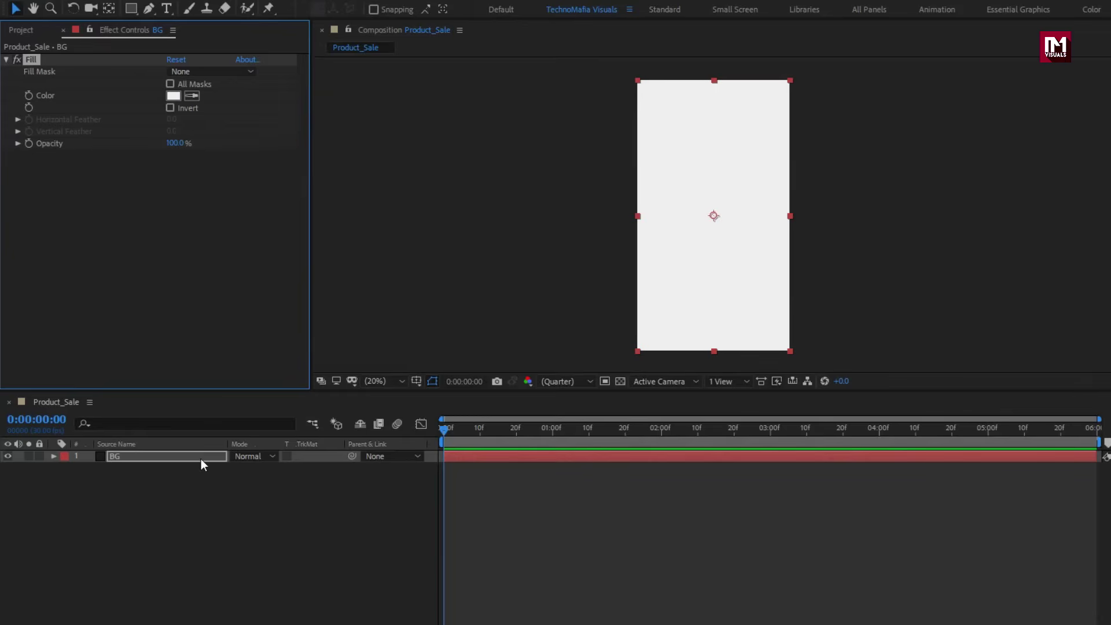
Add another composition-sized solid named Shape above the BG layer
{"action": "left_click", "coordinate": [195, 480]}
{"action": "right_click", "coordinate": [187, 480]}
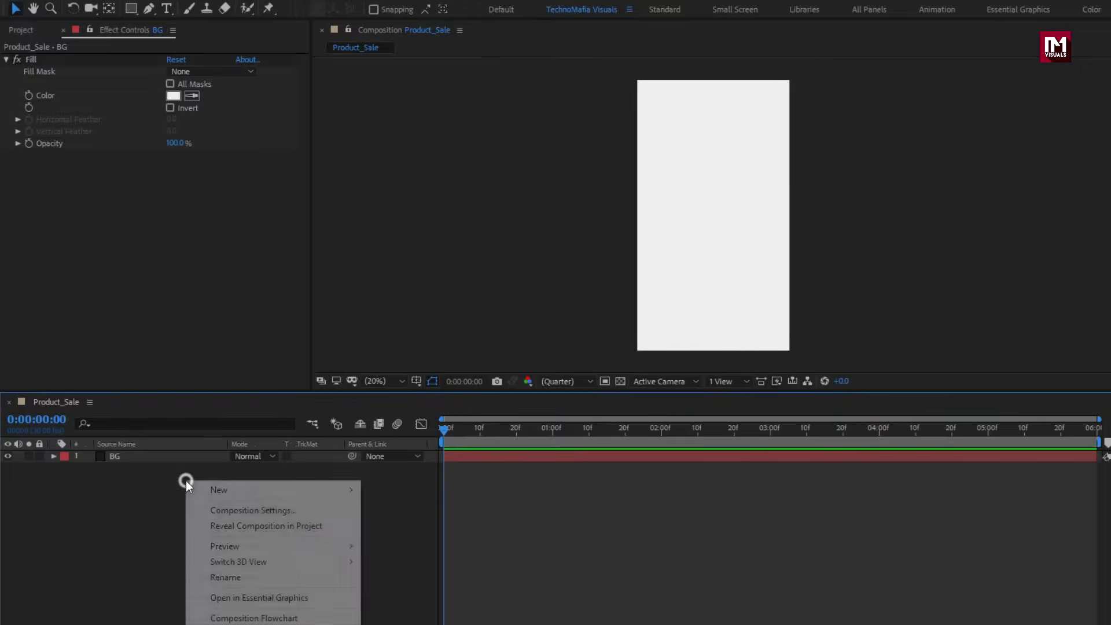
{"action": "mouse_move", "coordinate": [315, 491]}
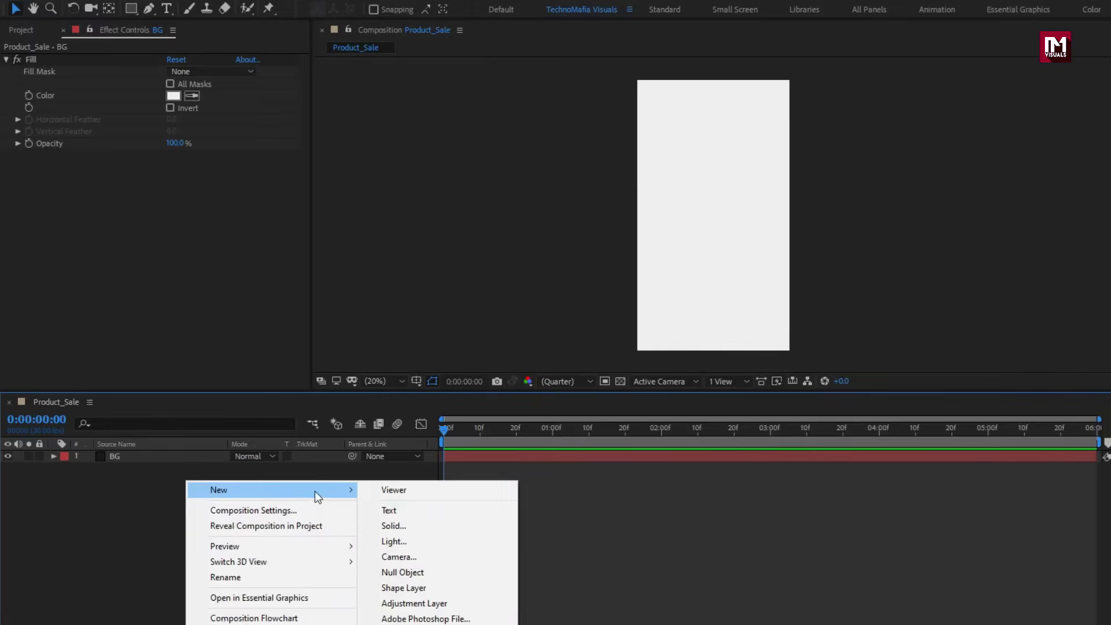
{"action": "left_click", "coordinate": [398, 526]}
{"action": "type", "text": "Shape"}
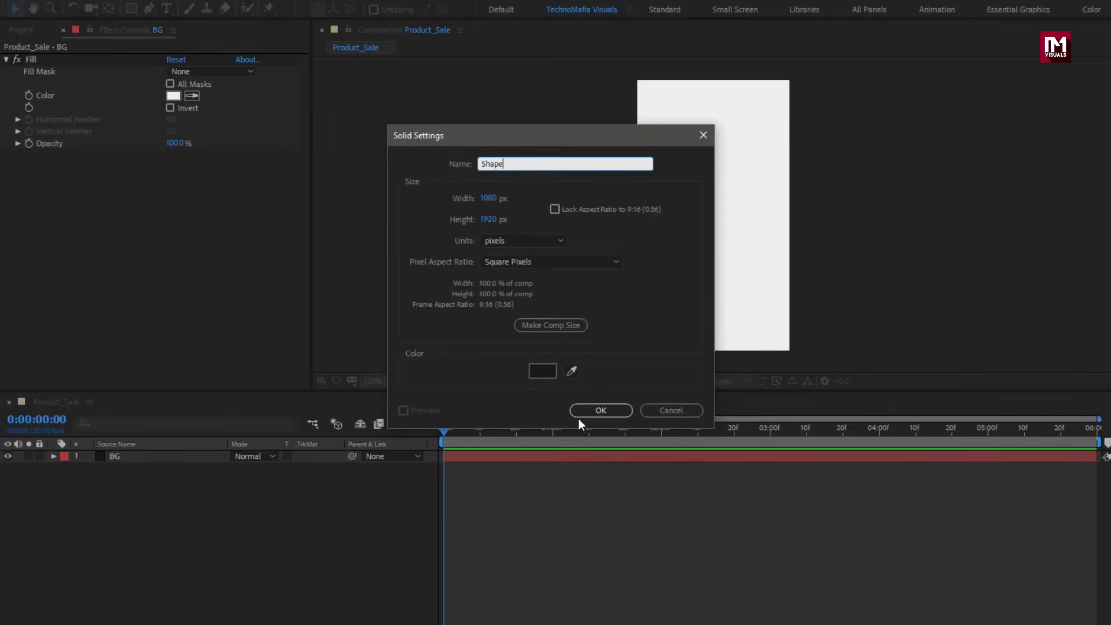
{"action": "left_click", "coordinate": [586, 412]}
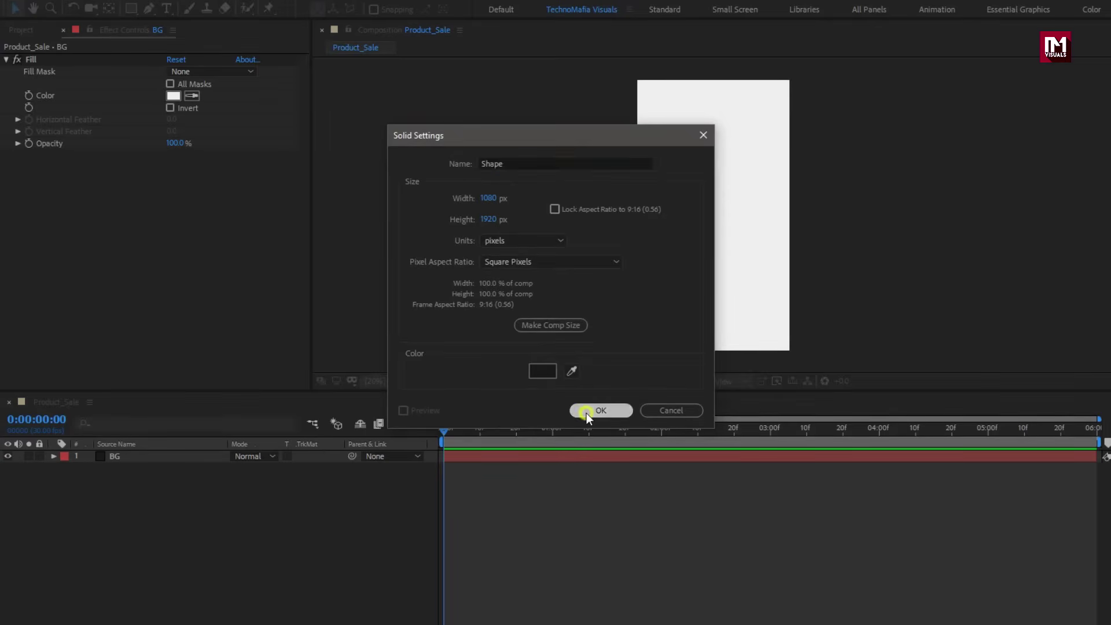
Apply the Fill effect to the Shape layer and set its colour to yellow FFCC00
{"action": "left_click_drag", "start_coordinate": [1006, 144], "coordinate": [581, 202]}
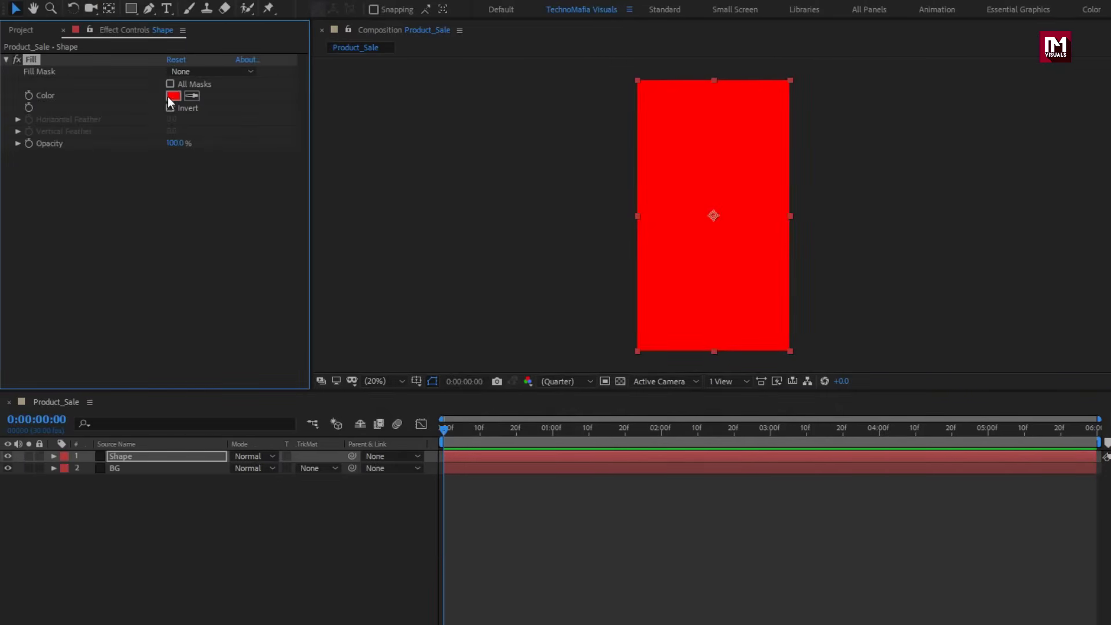
{"action": "left_click", "coordinate": [128, 95]}
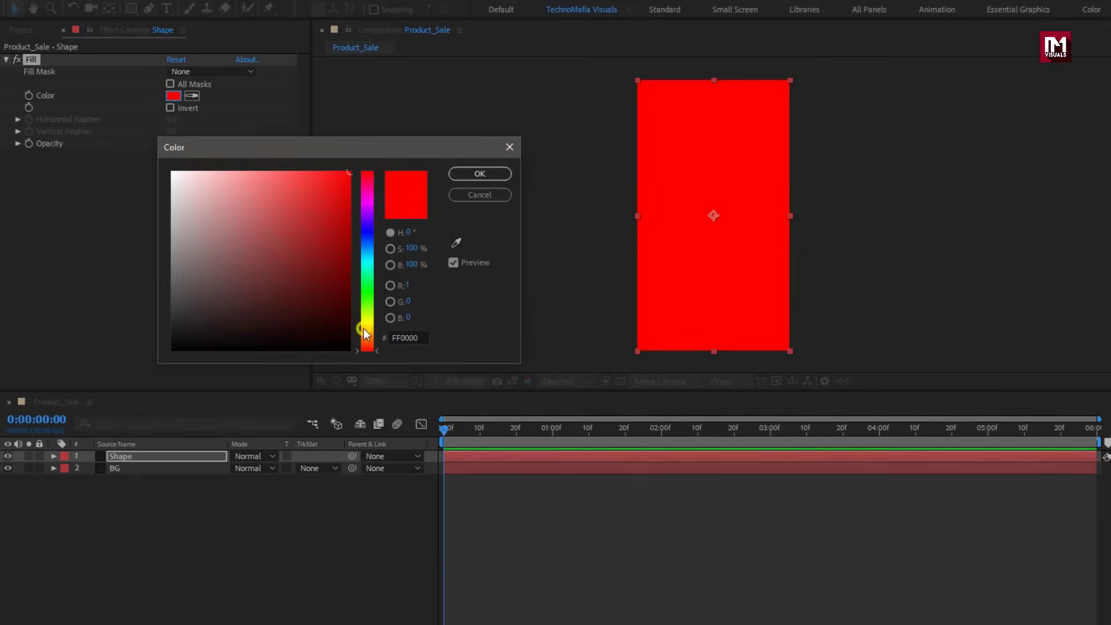
{"action": "left_click", "coordinate": [363, 328]}
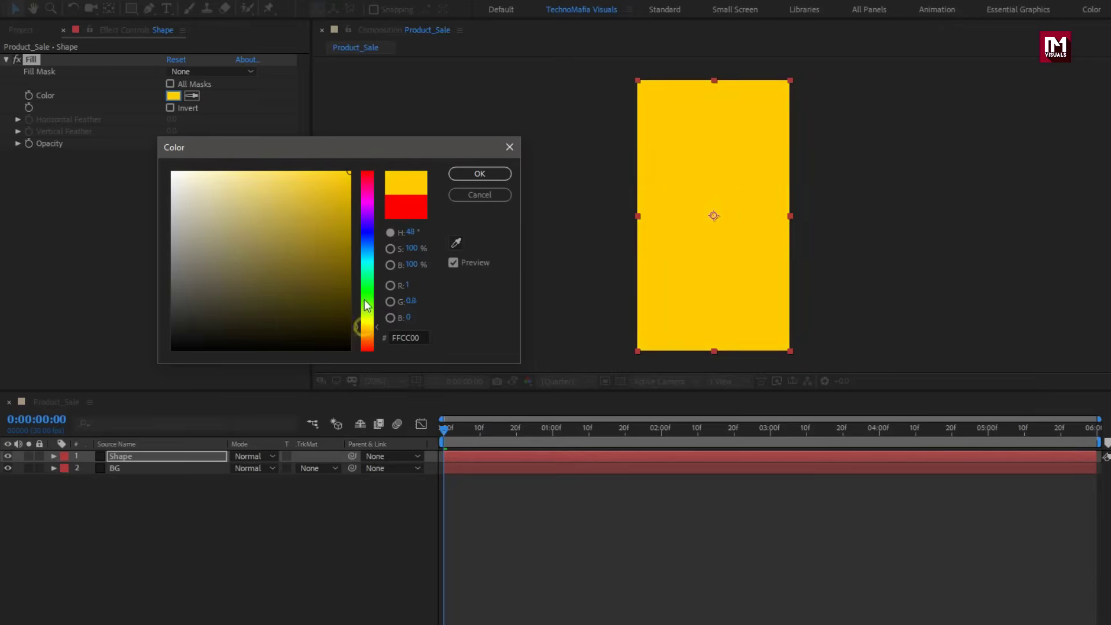
{"action": "key", "text": "p"}
{"action": "left_click", "coordinate": [485, 174]}
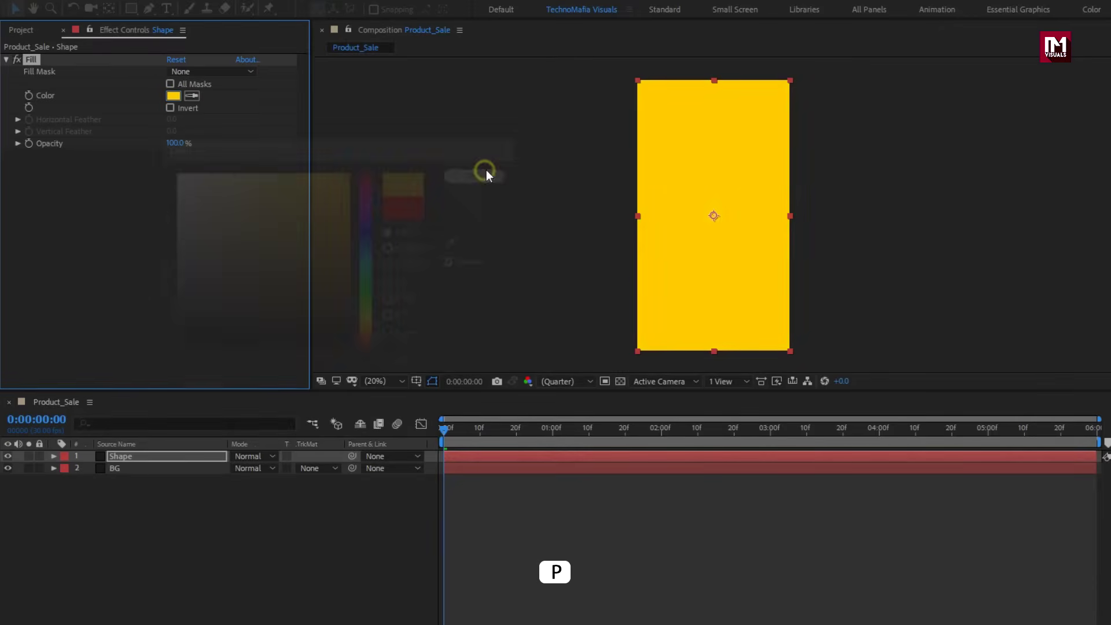
Keyframe the Shape layer's Position at frame 20, and at frame 0 move it below the frame to 540, 3059
{"action": "left_click", "coordinate": [146, 456]}
{"action": "key", "text": "p"}
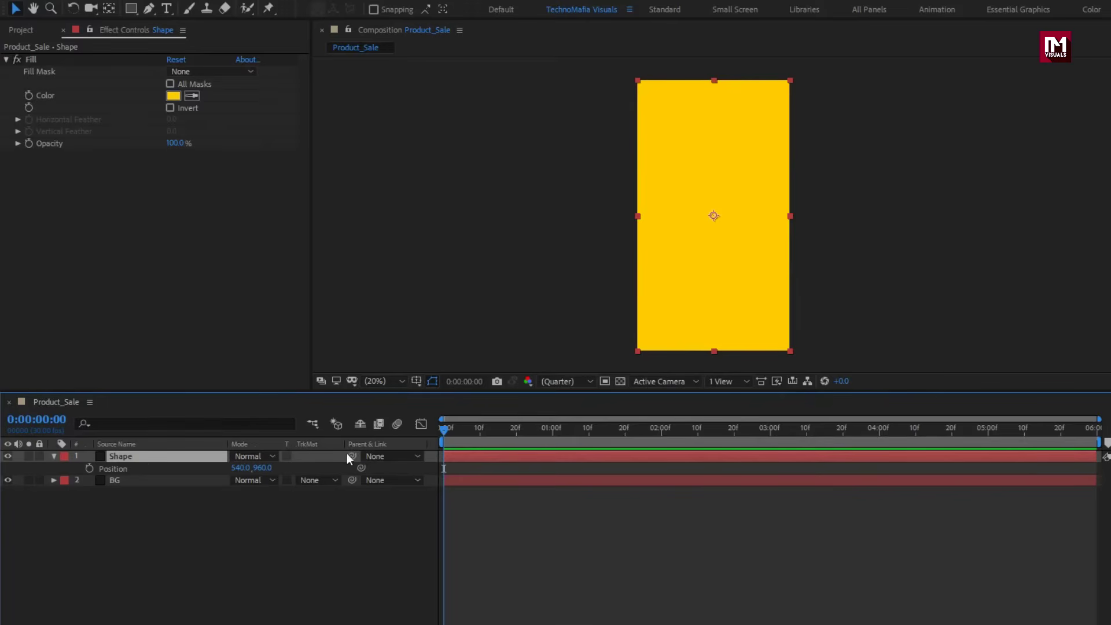
{"action": "left_click", "coordinate": [516, 429]}
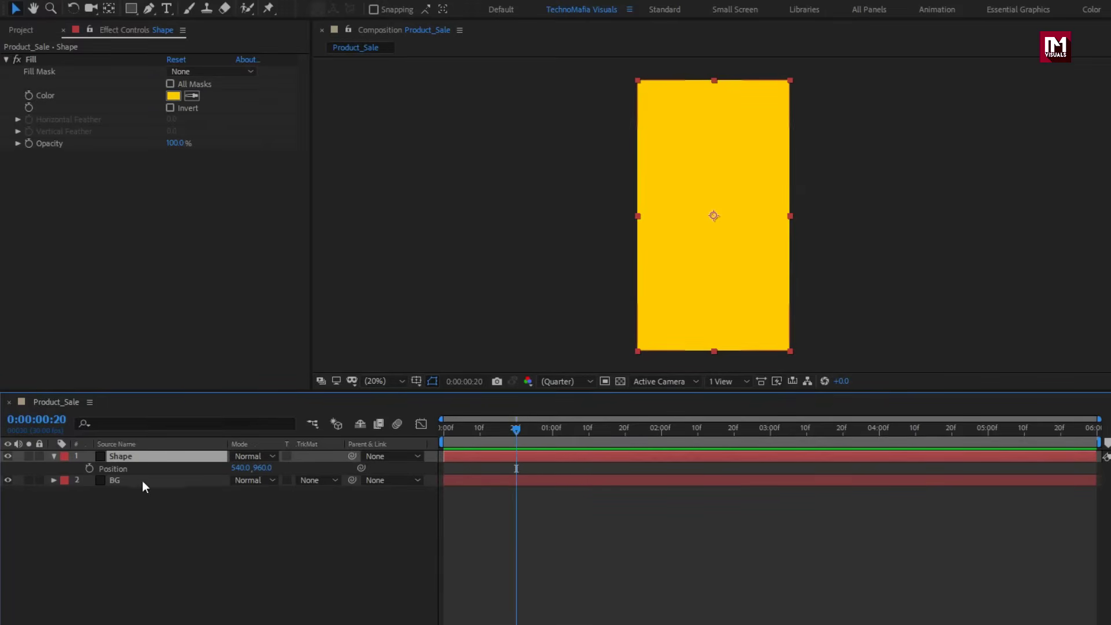
{"action": "left_click", "coordinate": [89, 469]}
{"action": "left_click", "coordinate": [440, 430]}
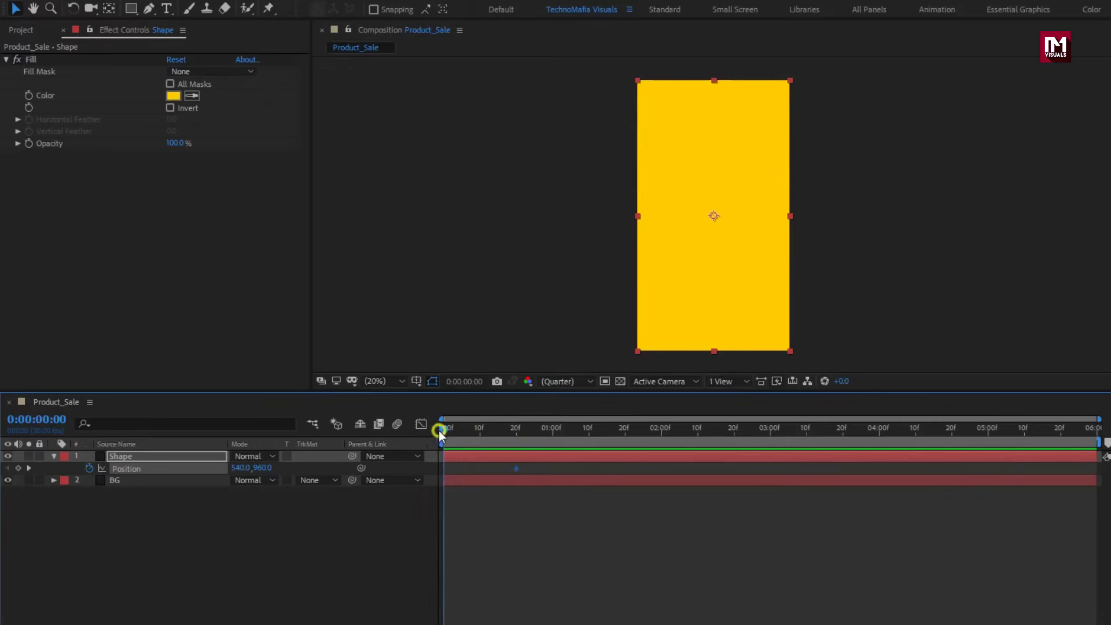
{"action": "left_click_drag", "start_coordinate": [260, 468], "coordinate": [894, 427]}
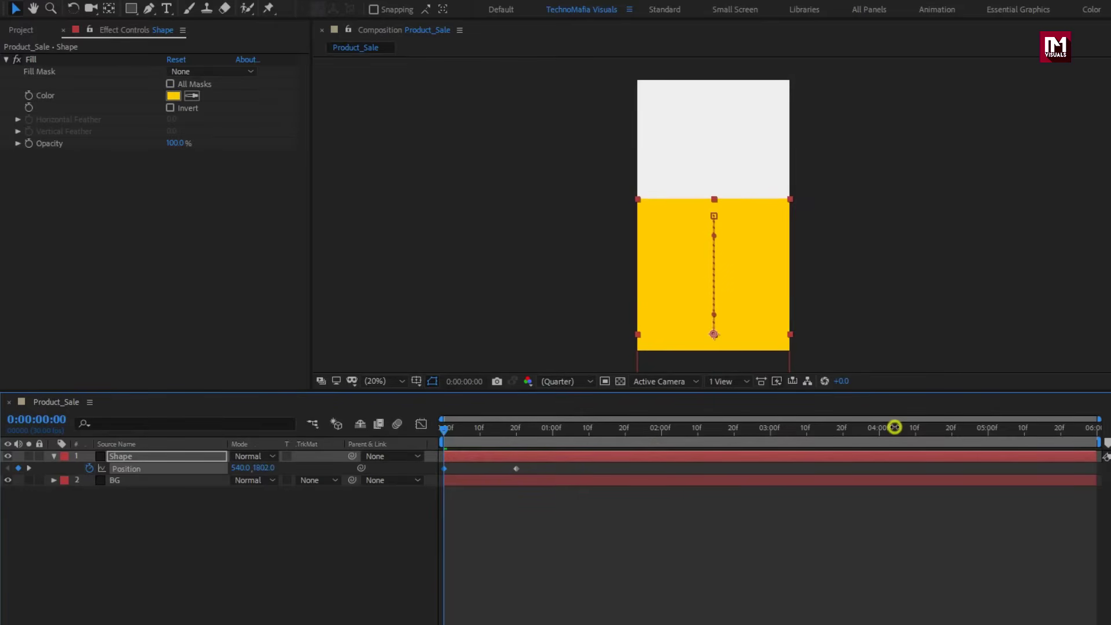
{"action": "left_click_drag", "start_coordinate": [264, 469], "coordinate": [826, 447]}
{"action": "left_click_drag", "start_coordinate": [268, 466], "coordinate": [625, 456]}
Set the Shape layer's Position keyframe at frame 20 to 540, 1613, and scrub through the motion
{"action": "left_click_drag", "start_coordinate": [445, 428], "coordinate": [516, 429]}
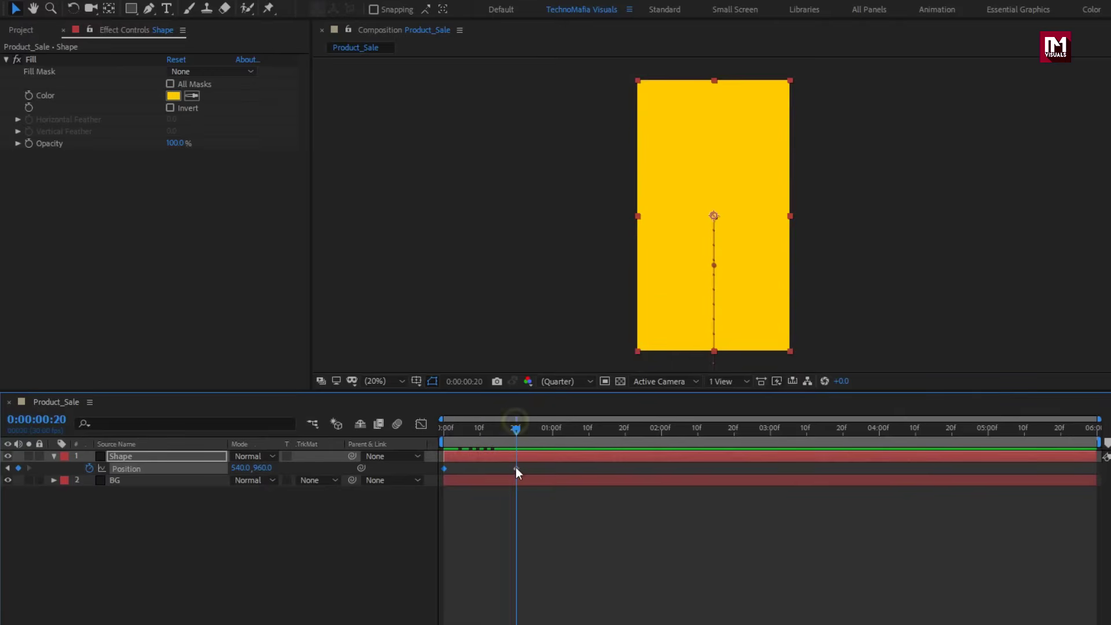
{"action": "left_click_drag", "start_coordinate": [265, 467], "coordinate": [758, 438]}
{"action": "left_click_drag", "start_coordinate": [512, 427], "coordinate": [557, 440]}
Apply Easy Ease to both Position keyframes of the Shape layer
{"action": "left_click", "coordinate": [498, 468]}
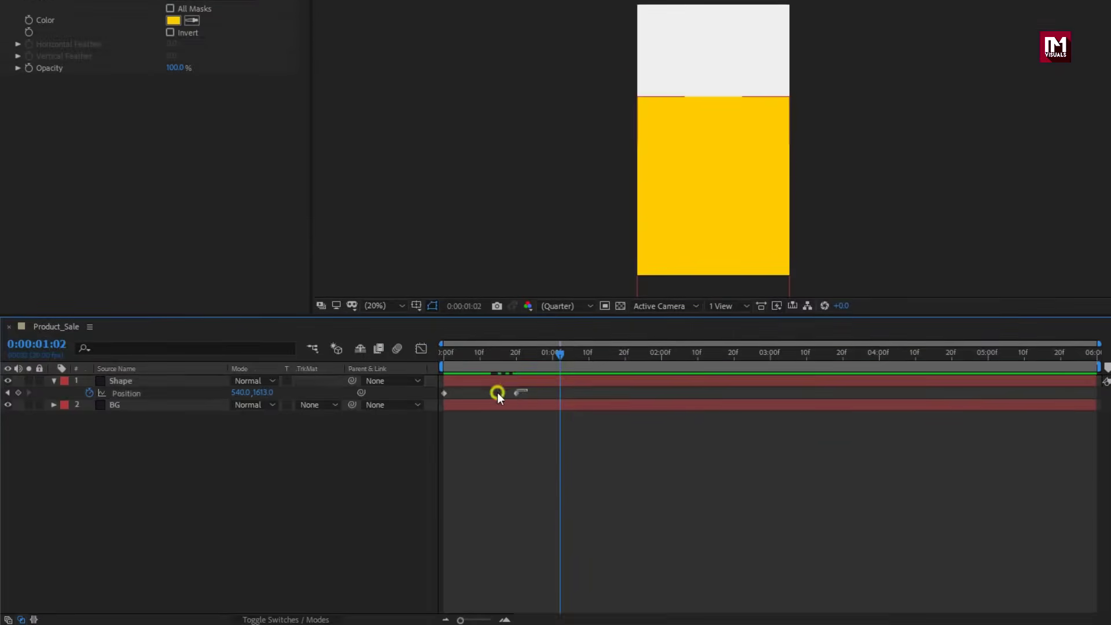
{"action": "right_click", "coordinate": [443, 394]}
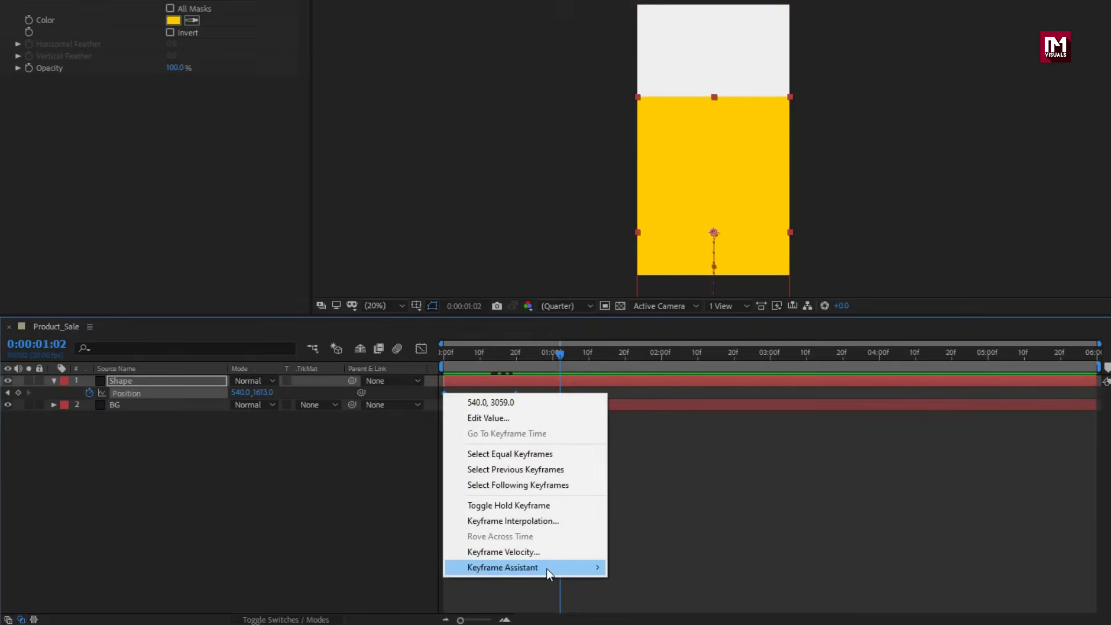
{"action": "mouse_move", "coordinate": [549, 572]}
{"action": "left_click", "coordinate": [645, 475]}
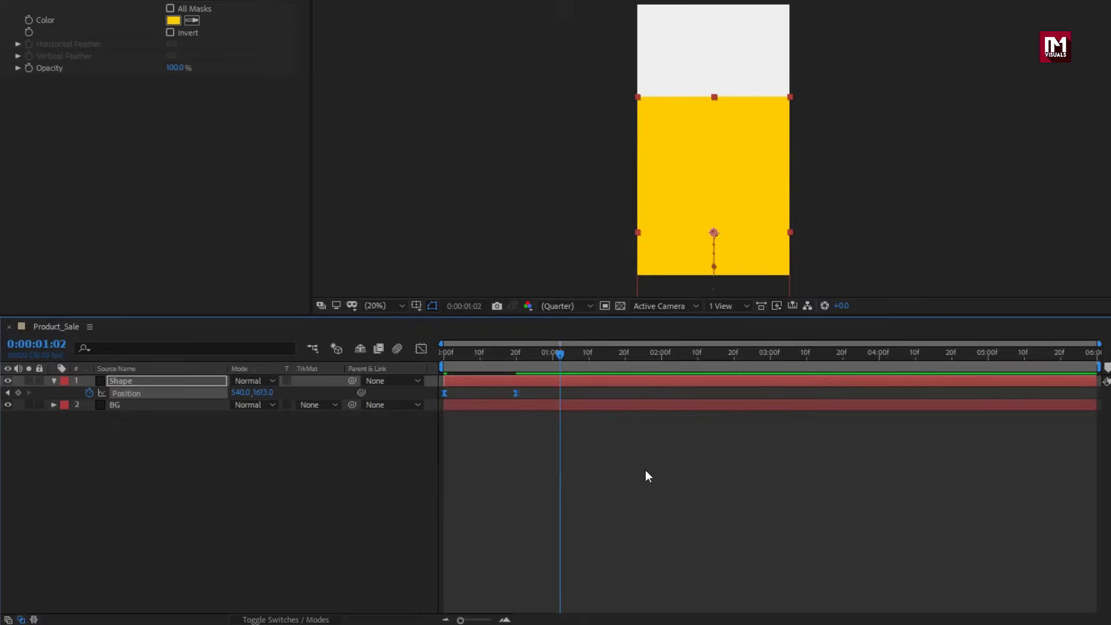
Reshape the Shape layer's Position speed graph into a sharp early peak with a long slow-down into the last keyframe, and scrub through the result
{"action": "left_click", "coordinate": [422, 350]}
{"action": "left_click_drag", "start_coordinate": [505, 579], "coordinate": [480, 579]}
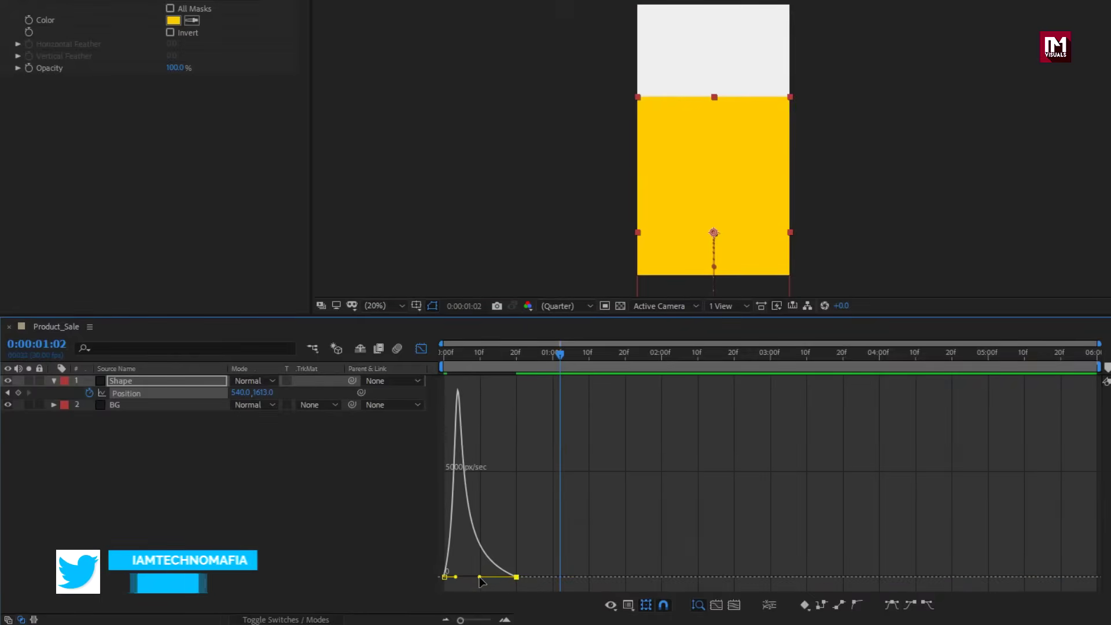
{"action": "left_click", "coordinate": [422, 351]}
{"action": "left_click", "coordinate": [474, 357]}
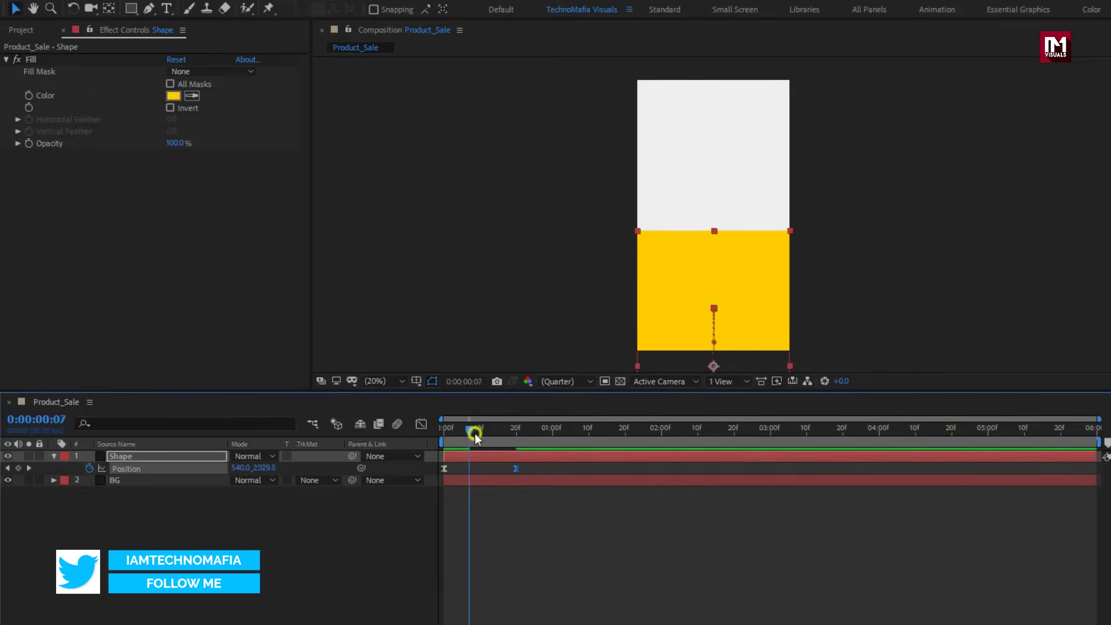
{"action": "left_click_drag", "start_coordinate": [475, 433], "coordinate": [523, 431]}
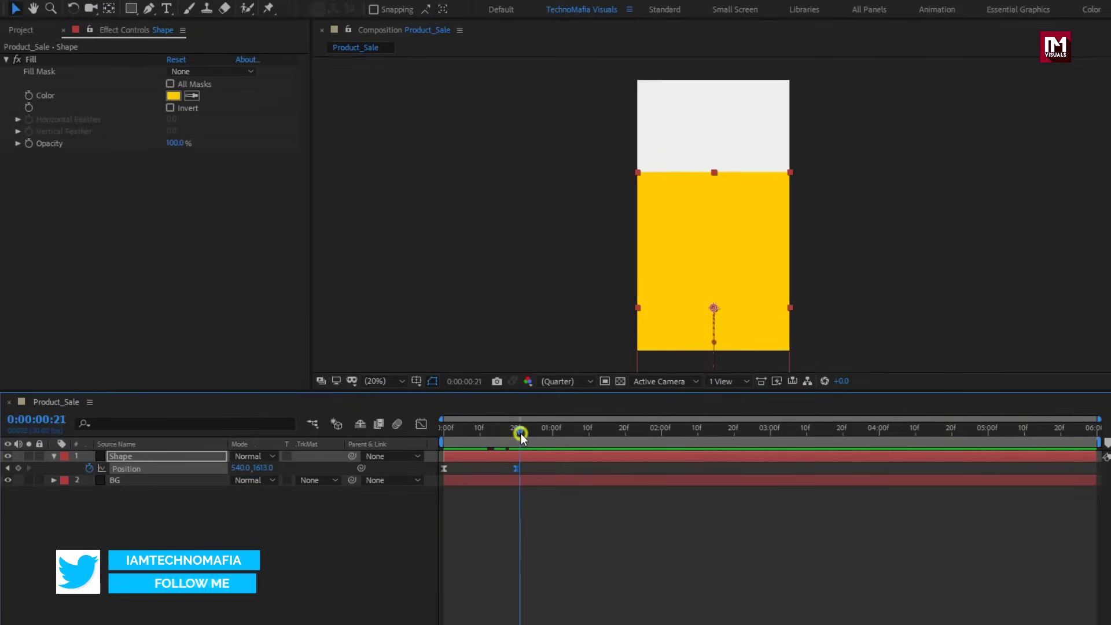
Deselect the Shape layer and set up the Rectangle tool with its fill set to None
{"action": "left_click", "coordinate": [55, 456]}
{"action": "left_click", "coordinate": [97, 508]}
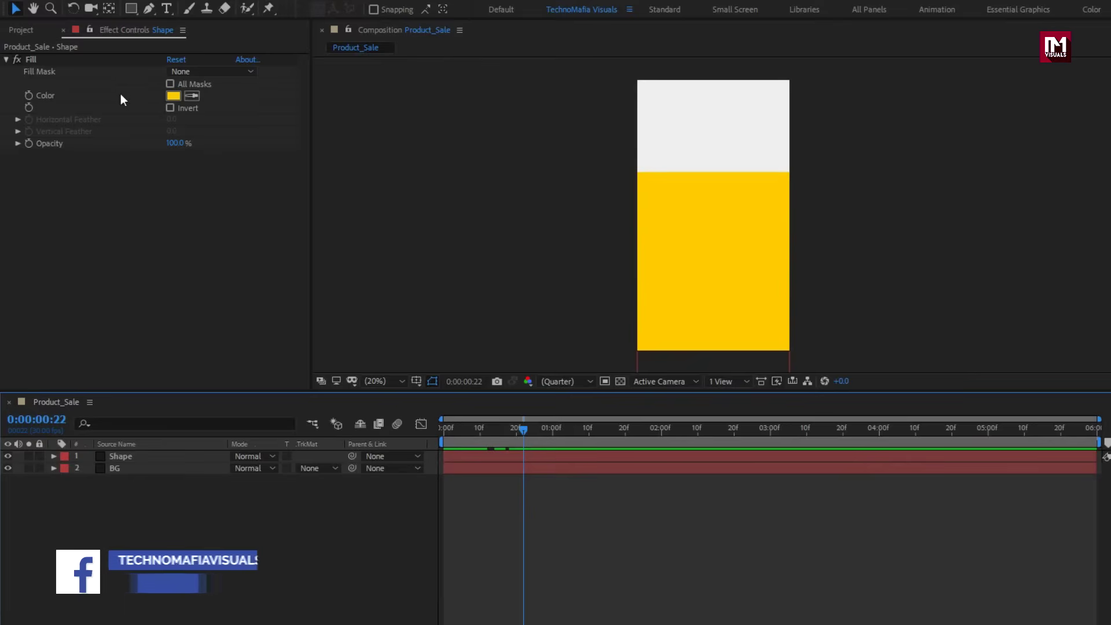
{"action": "left_click", "coordinate": [131, 9]}
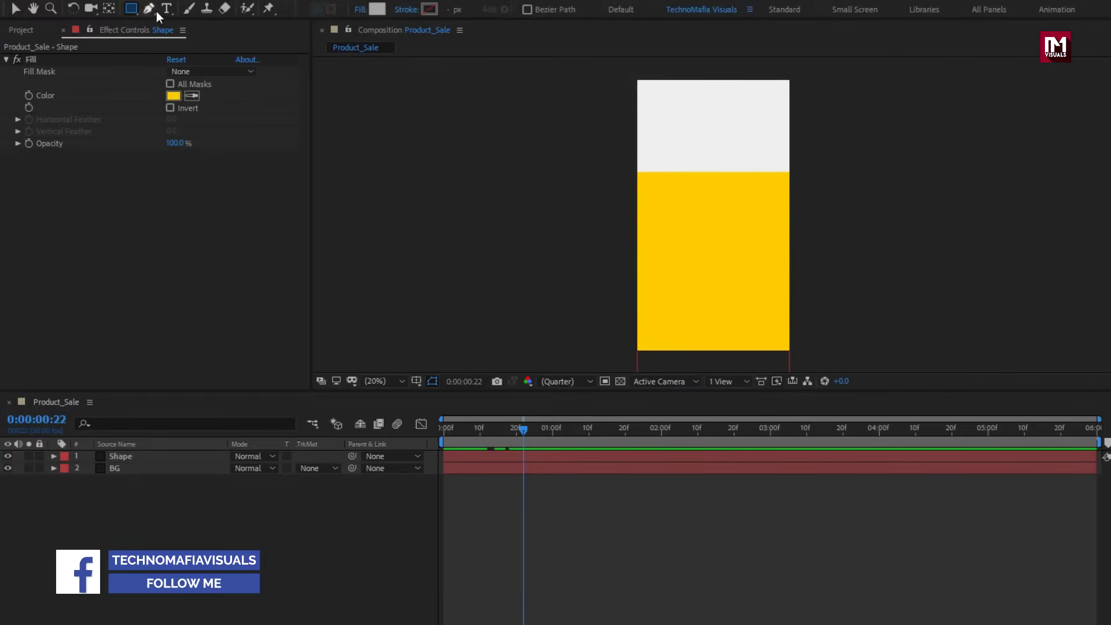
{"action": "left_click", "coordinate": [361, 10]}
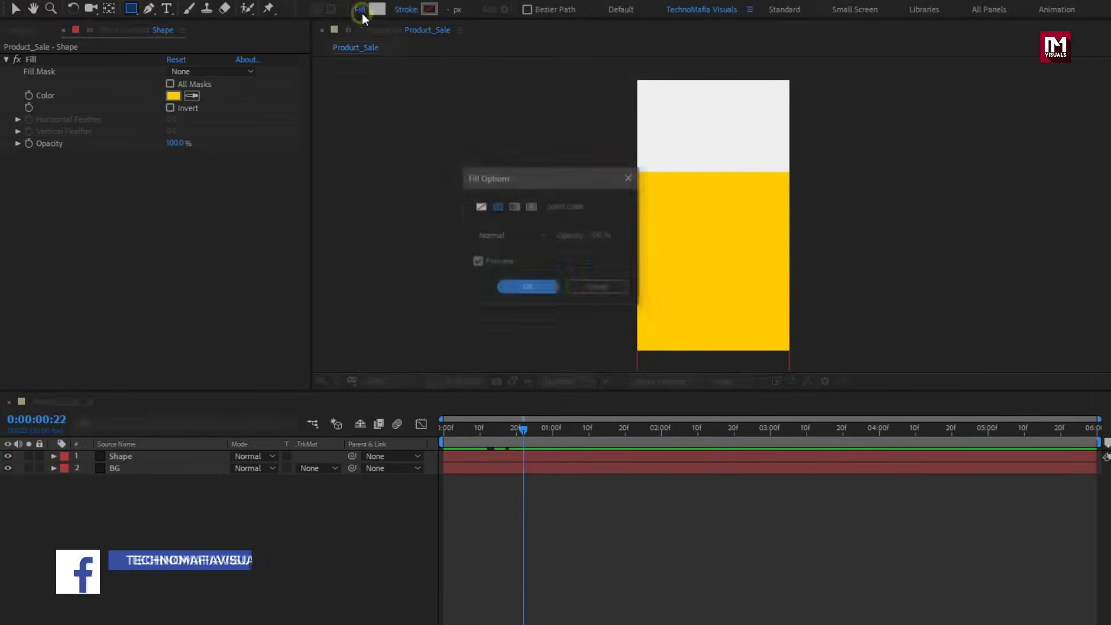
{"action": "left_click", "coordinate": [480, 207]}
{"action": "left_click", "coordinate": [526, 289]}
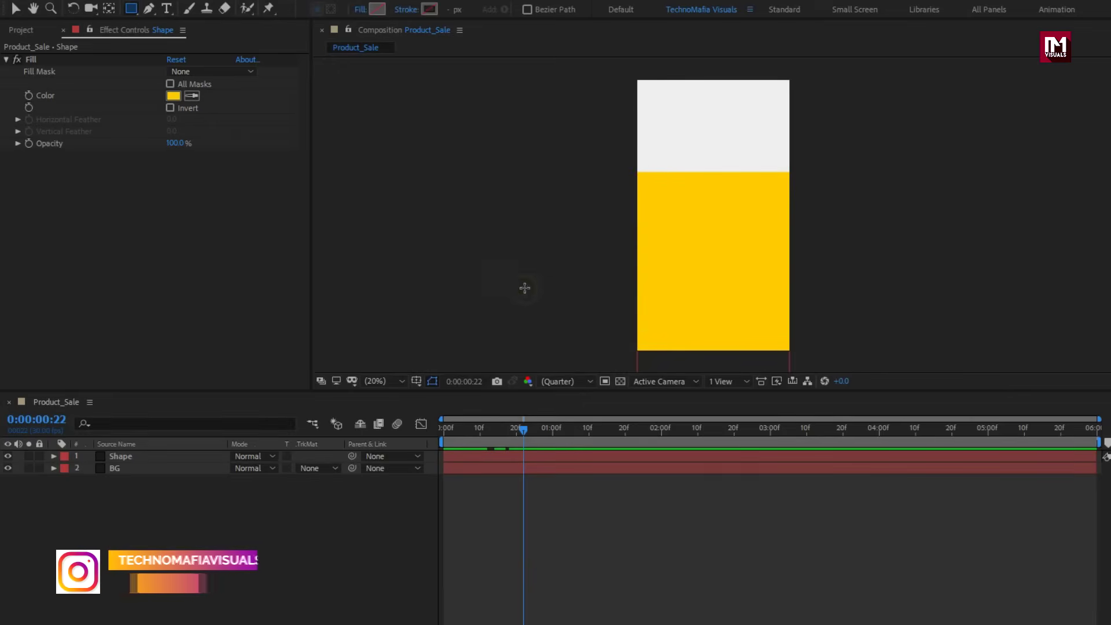
Give the Rectangle tool a solid black (000000) stroke with a width of 4 px
{"action": "left_click", "coordinate": [409, 11]}
{"action": "left_click", "coordinate": [496, 206]}
{"action": "left_click", "coordinate": [509, 289]}
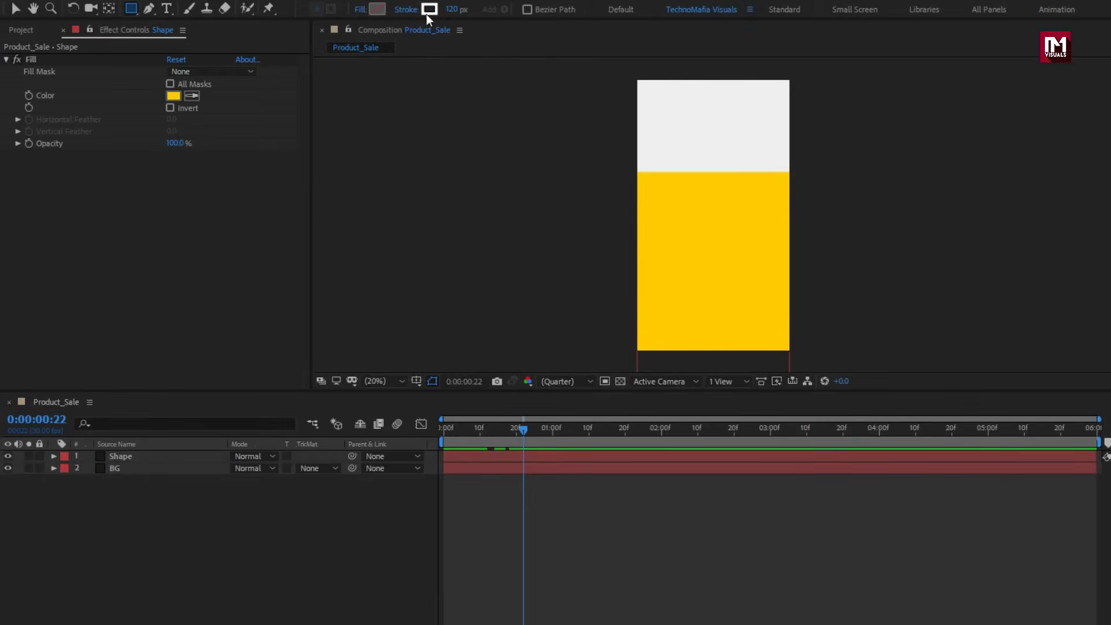
{"action": "left_click", "coordinate": [421, 16]}
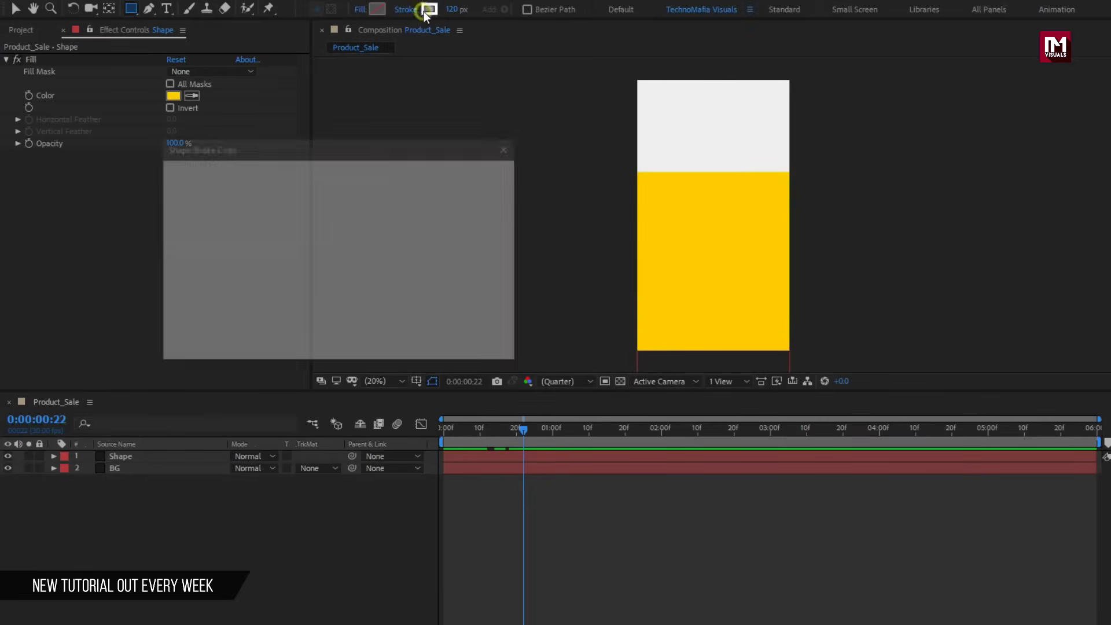
{"action": "left_click", "coordinate": [176, 329]}
{"action": "left_click_drag", "start_coordinate": [176, 329], "coordinate": [174, 355]}
{"action": "left_click", "coordinate": [455, 176]}
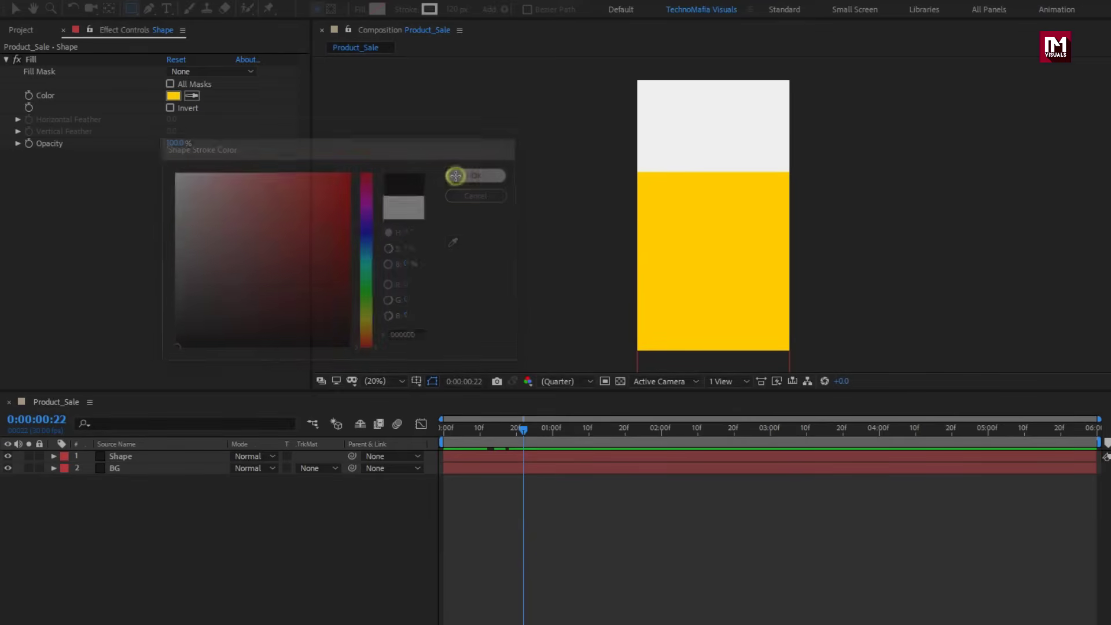
{"action": "left_click", "coordinate": [451, 9]}
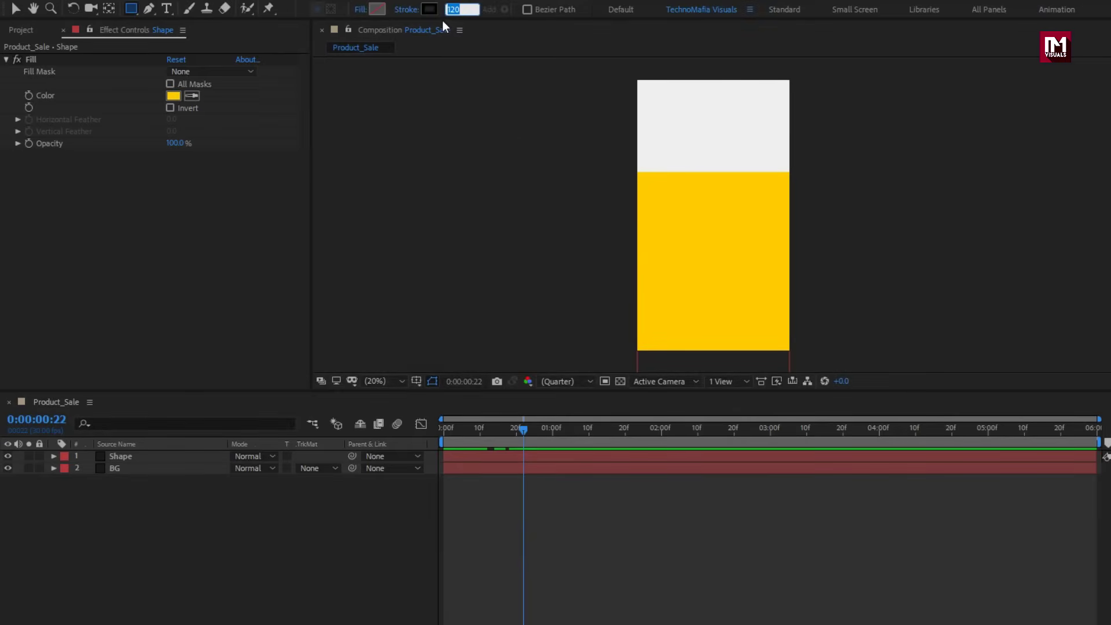
{"action": "type", "text": "4"}
{"action": "key", "text": "Return"}
Draw a rectangular frame slightly inside all four edges of the composition and name its layer Outline
{"action": "mouse_move", "coordinate": [644, 88]}
{"action": "left_mouse_down"}
{"action": "mouse_move", "coordinate": [714, 104]}
{"action": "mouse_move", "coordinate": [769, 243]}
{"action": "mouse_move", "coordinate": [783, 344]}
{"action": "left_mouse_up"}
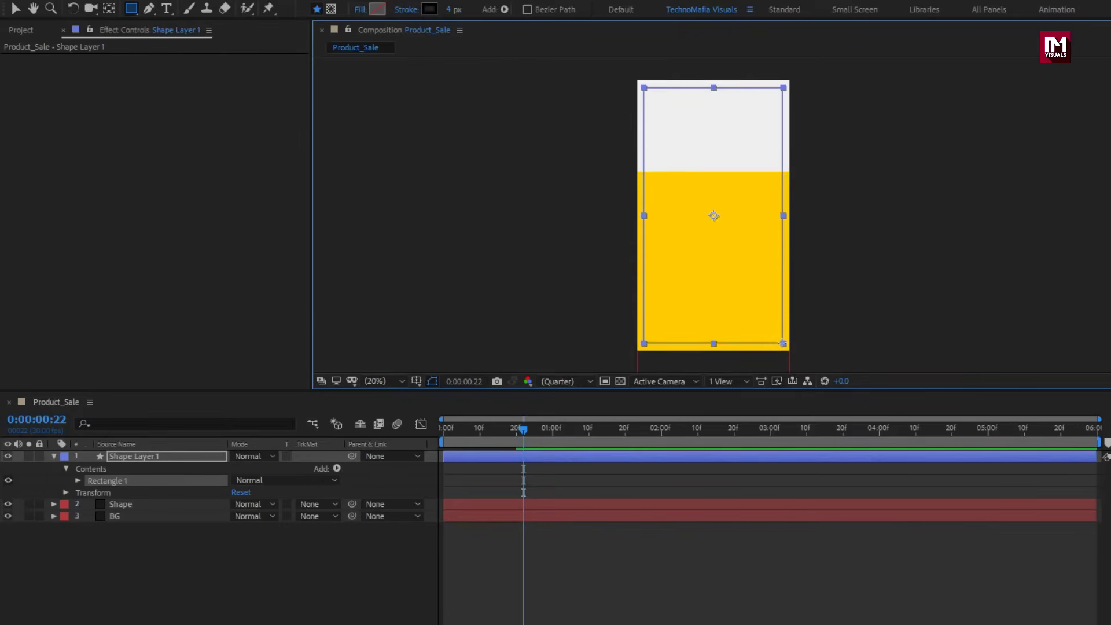
{"action": "key", "text": "Return"}
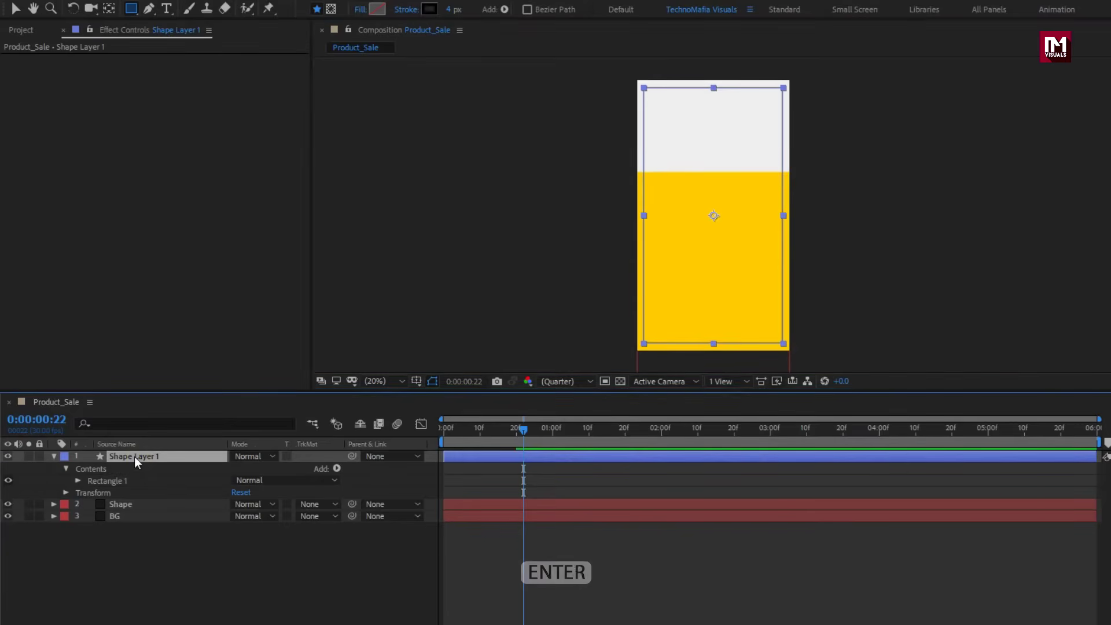
{"action": "type", "text": "Outline"}
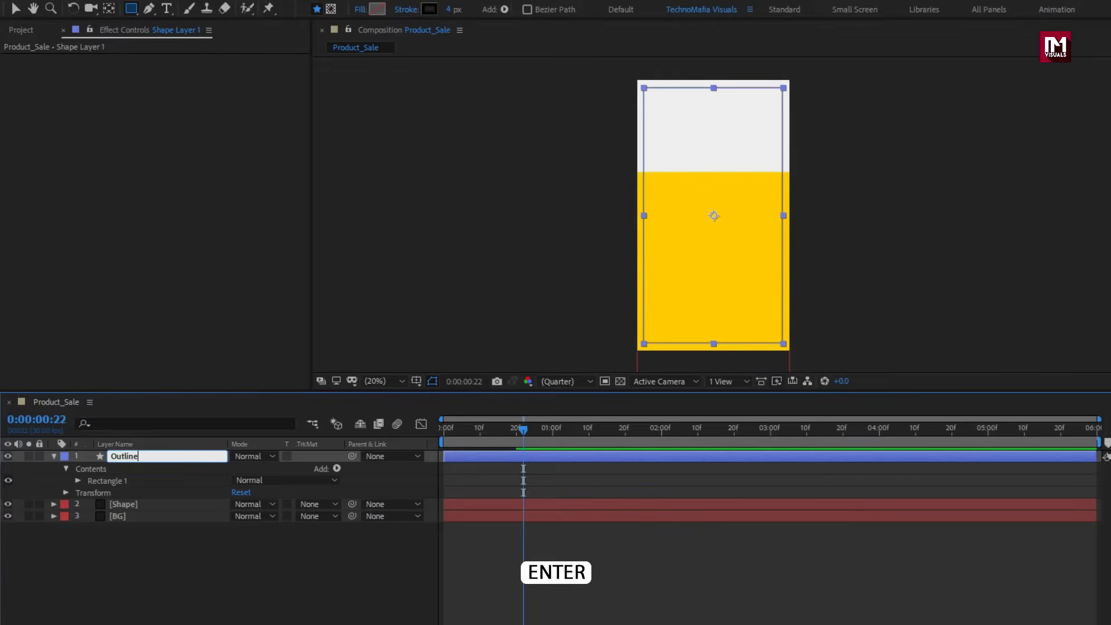
{"action": "key", "text": "Return"}
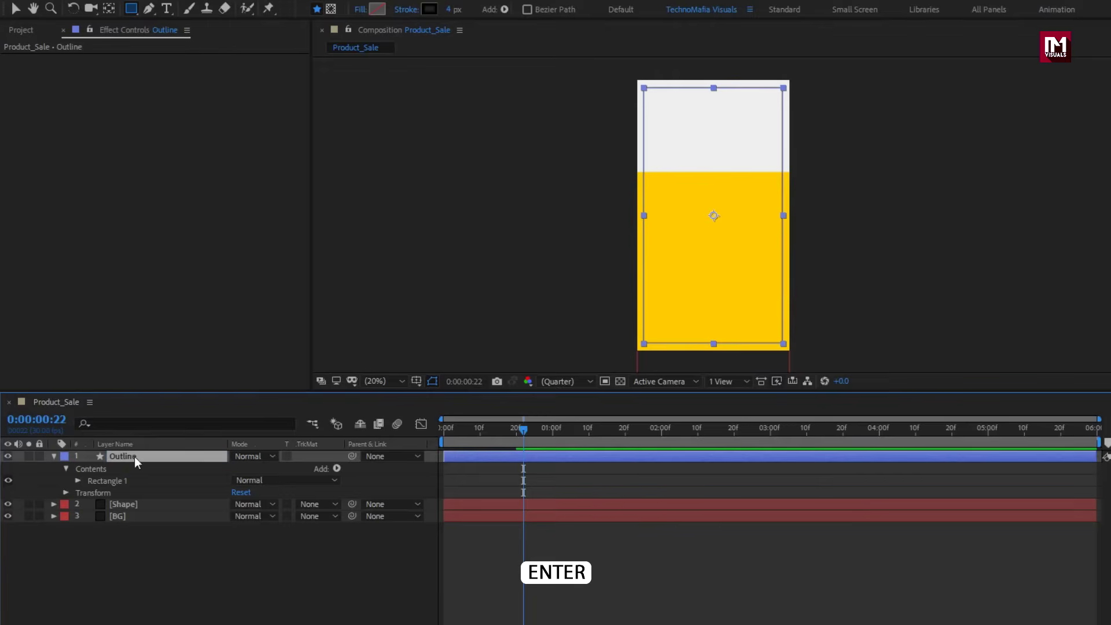
{"action": "left_click", "coordinate": [52, 456]}
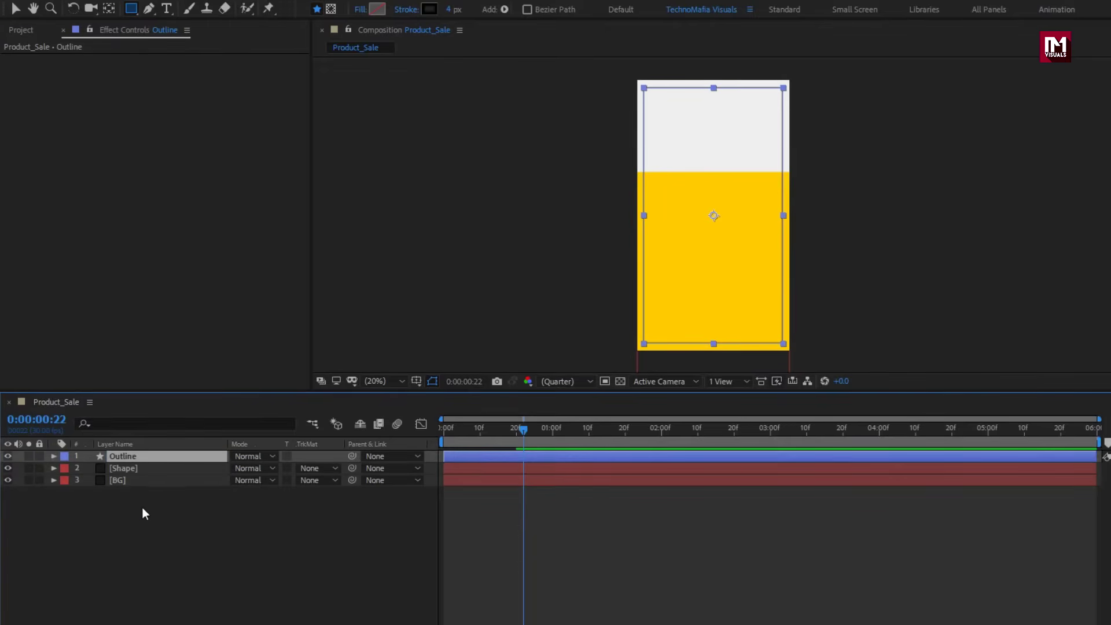
{"action": "left_click", "coordinate": [143, 510]}
With the Pen tool and a 100 px stroke, draw a horizontal line across the composition just below the outline's upper edge
{"action": "scroll", "coordinate": [720, 179], "scroll_direction": "up", "scroll_amount": 5}
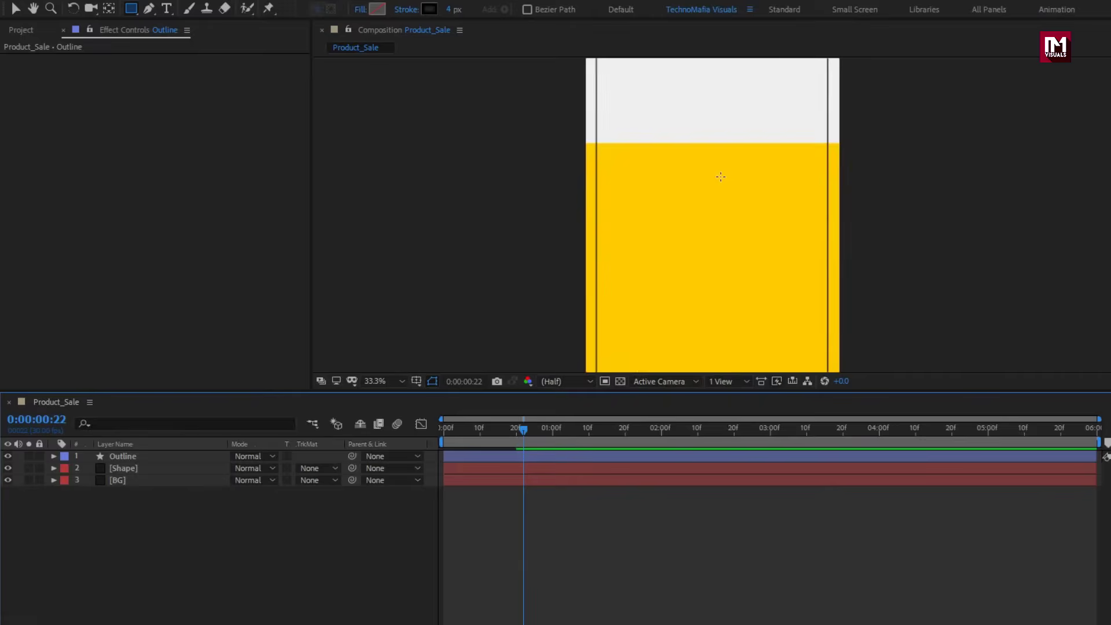
{"action": "key", "text": "h"}
{"action": "left_click_drag", "start_coordinate": [660, 120], "coordinate": [640, 349]}
{"action": "left_click_drag", "start_coordinate": [632, 264], "coordinate": [630, 364]}
{"action": "key", "text": "q"}
{"action": "key", "text": "comma"}
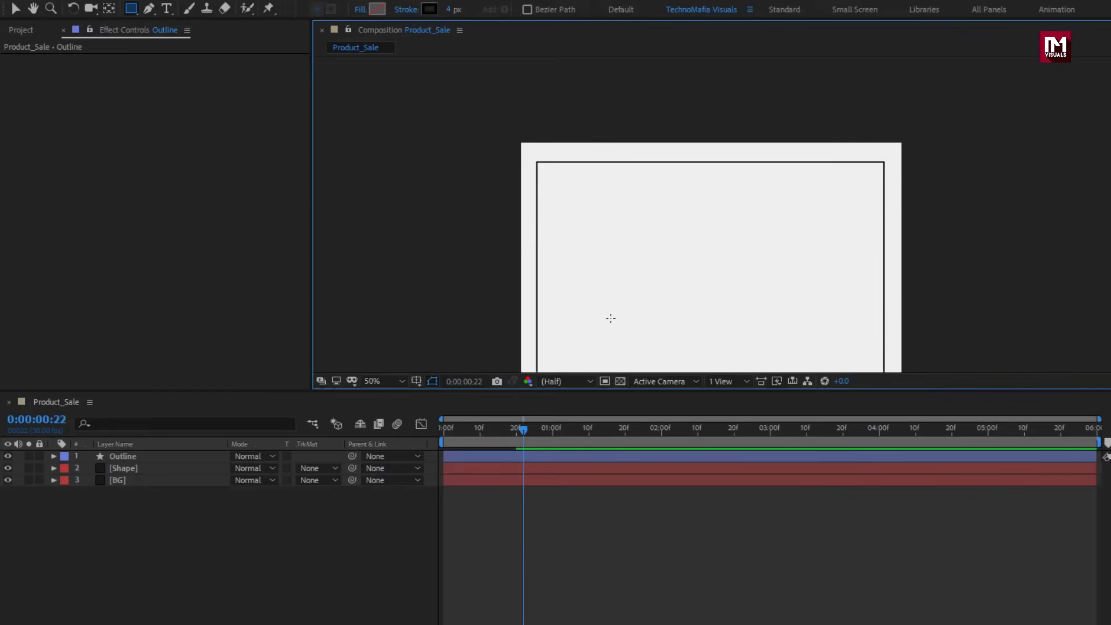
{"action": "left_click", "coordinate": [148, 9]}
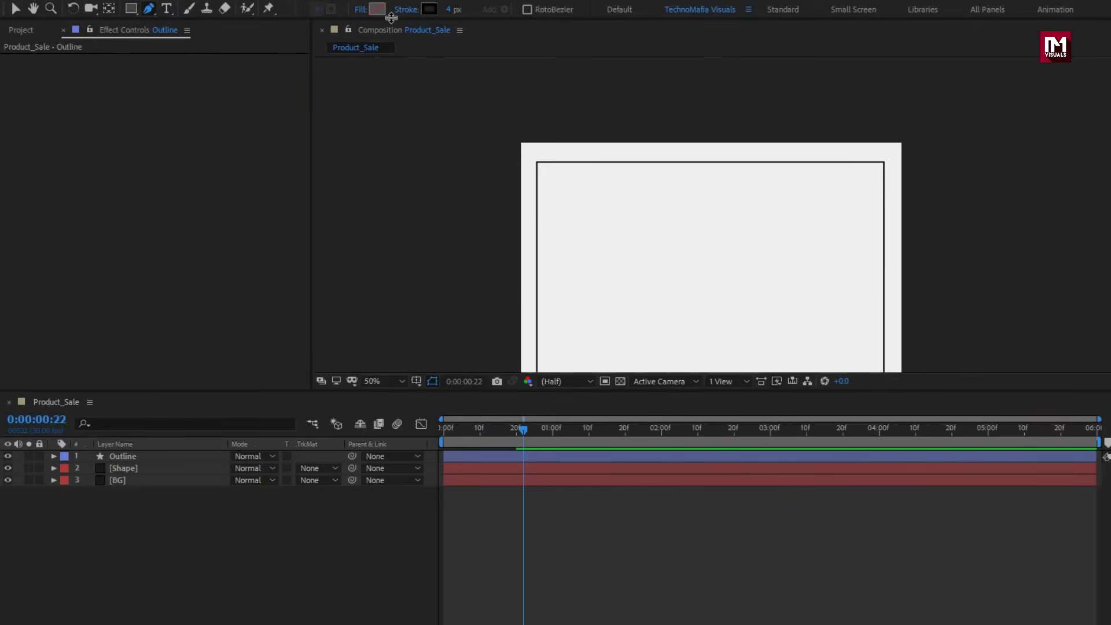
{"action": "left_click", "coordinate": [449, 10]}
{"action": "type", "text": "100"}
{"action": "left_click", "coordinate": [555, 203]}
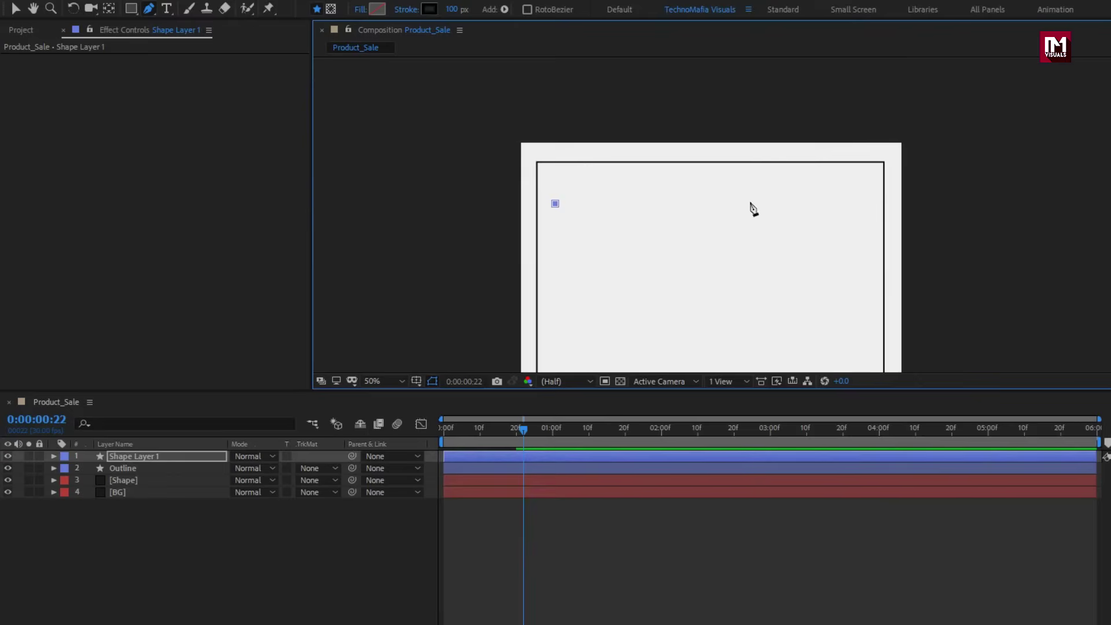
{"action": "left_click", "coordinate": [865, 203]}
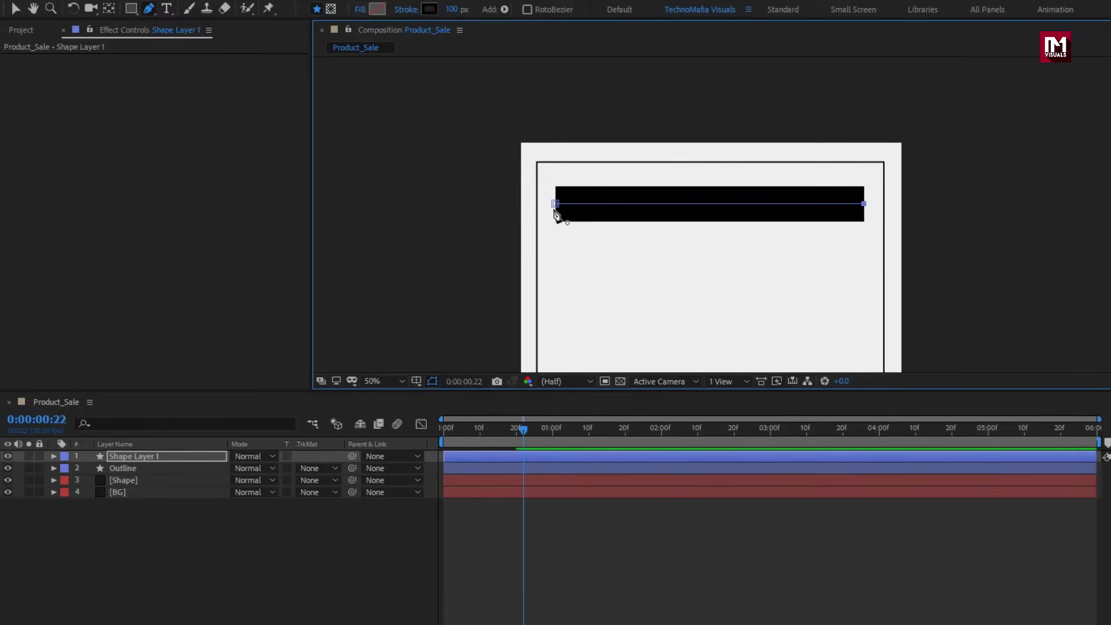
Extend both ends of the thick black line outwards so they nearly reach the outline's sides
{"action": "key", "text": "v"}
{"action": "left_click_drag", "start_coordinate": [555, 203], "coordinate": [551, 204]}
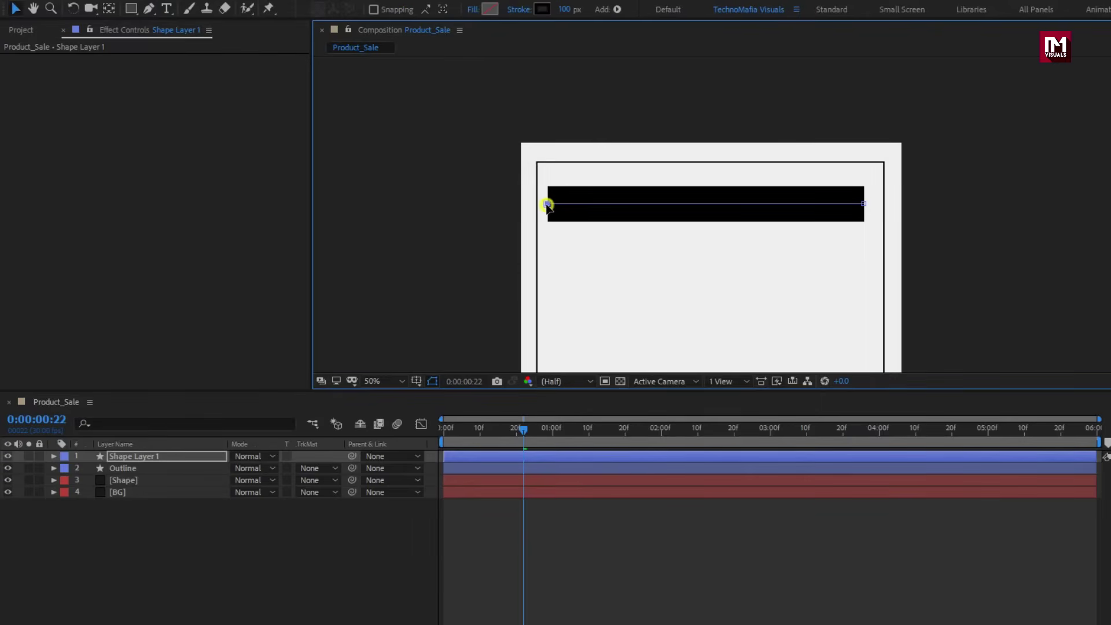
{"action": "left_click_drag", "start_coordinate": [863, 204], "coordinate": [874, 204]}
{"action": "left_click", "coordinate": [710, 206]}
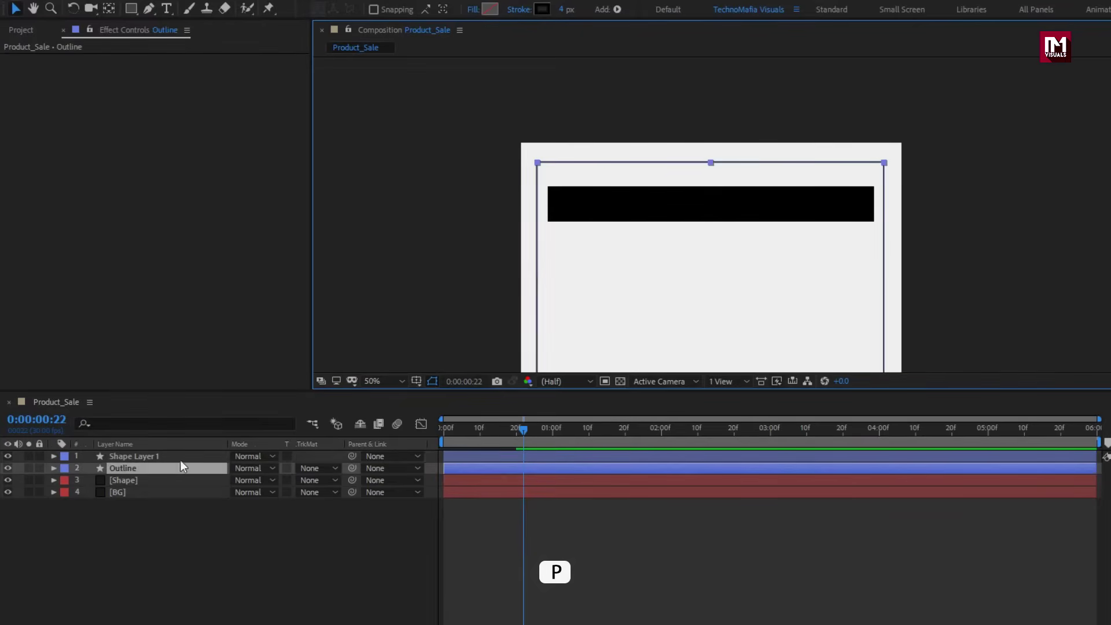
Raise the thick line's layer to Position 540, 919 and rename it Line 1
{"action": "left_click", "coordinate": [140, 456]}
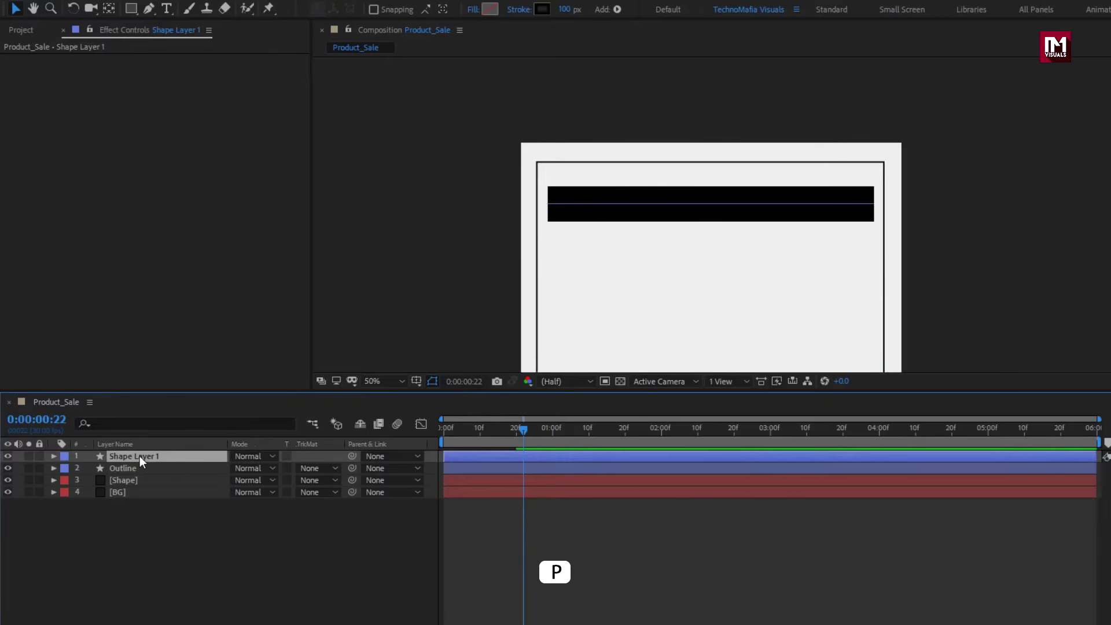
{"action": "key", "text": "p"}
{"action": "left_click_drag", "start_coordinate": [261, 467], "coordinate": [236, 469]}
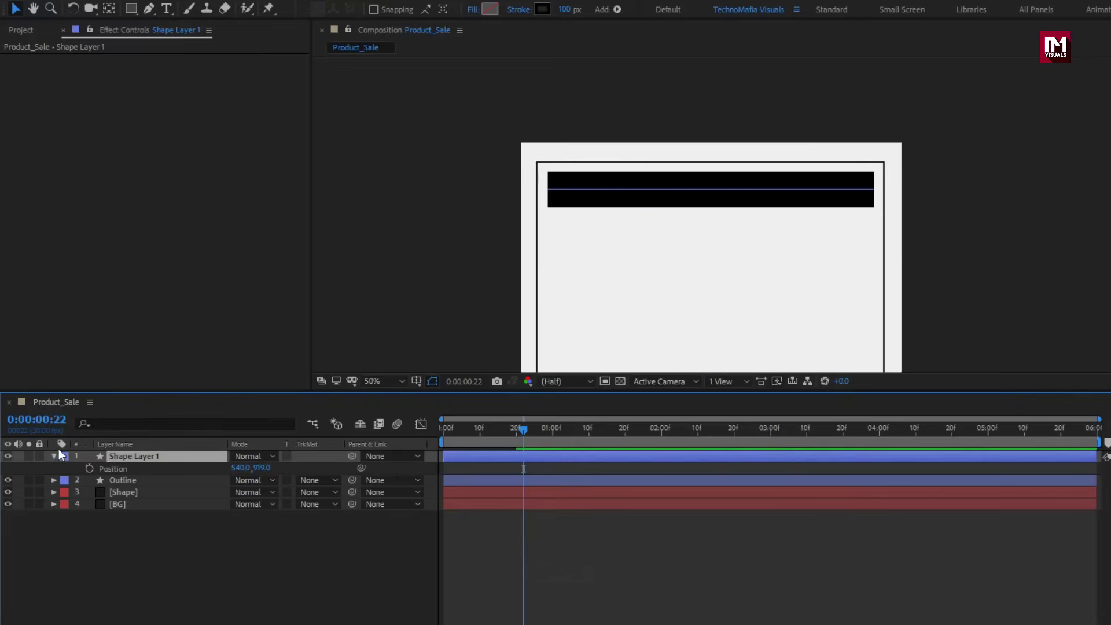
{"action": "key", "text": "Return"}
{"action": "type", "text": "Line 1"}
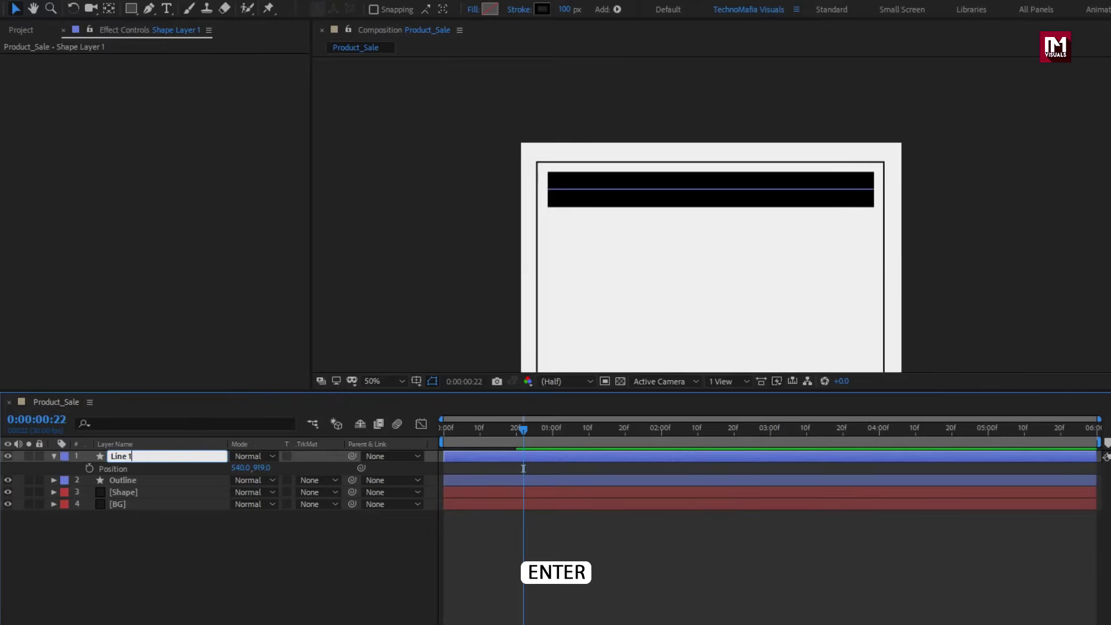
{"action": "key", "text": "Return"}
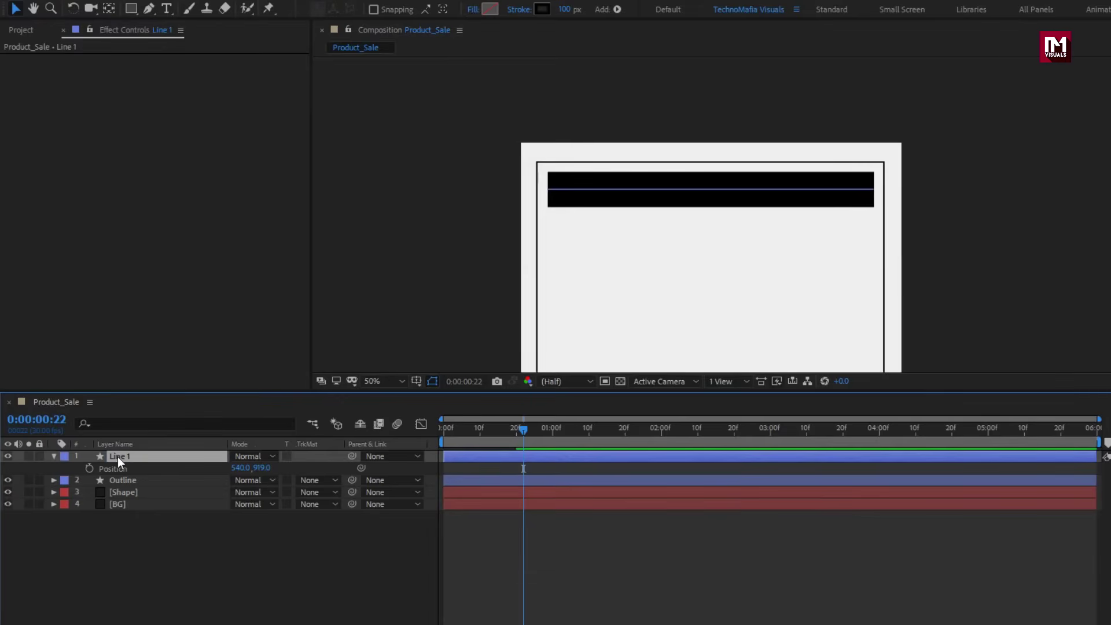
Add a Trim Paths operator to the contents of the Line 1 layer
{"action": "left_click", "coordinate": [54, 457]}
{"action": "left_click", "coordinate": [53, 457]}
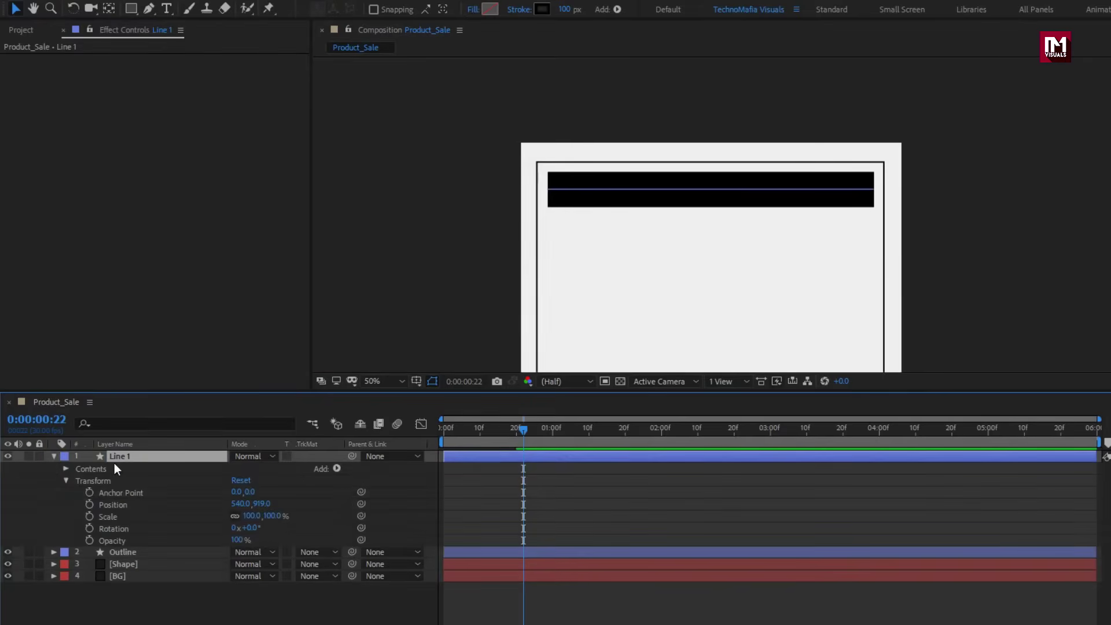
{"action": "left_click", "coordinate": [336, 467]}
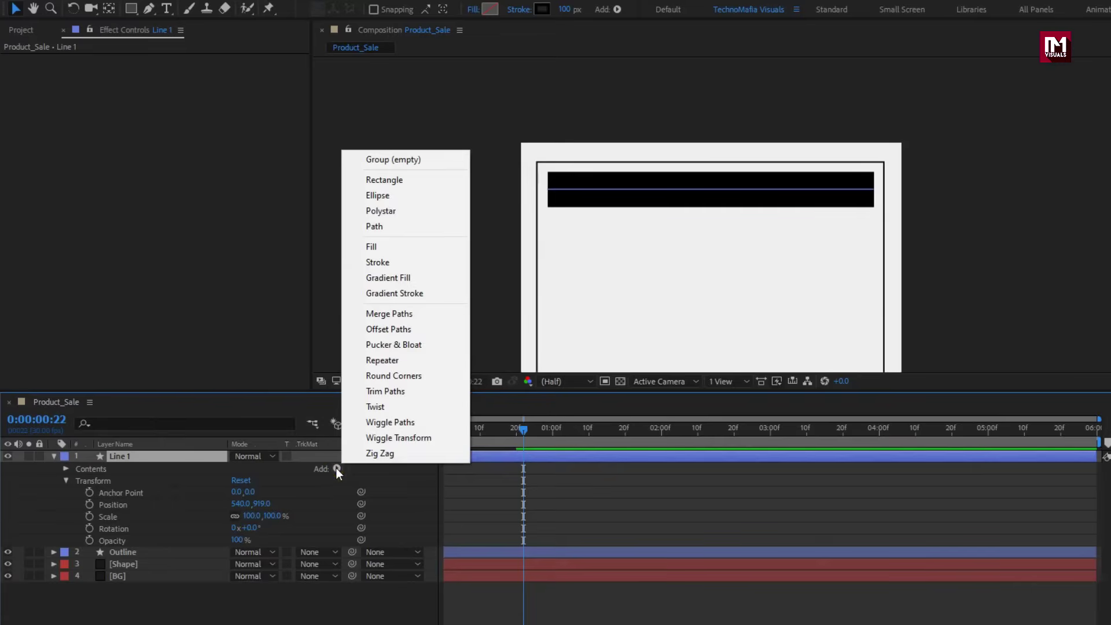
{"action": "left_click", "coordinate": [371, 389]}
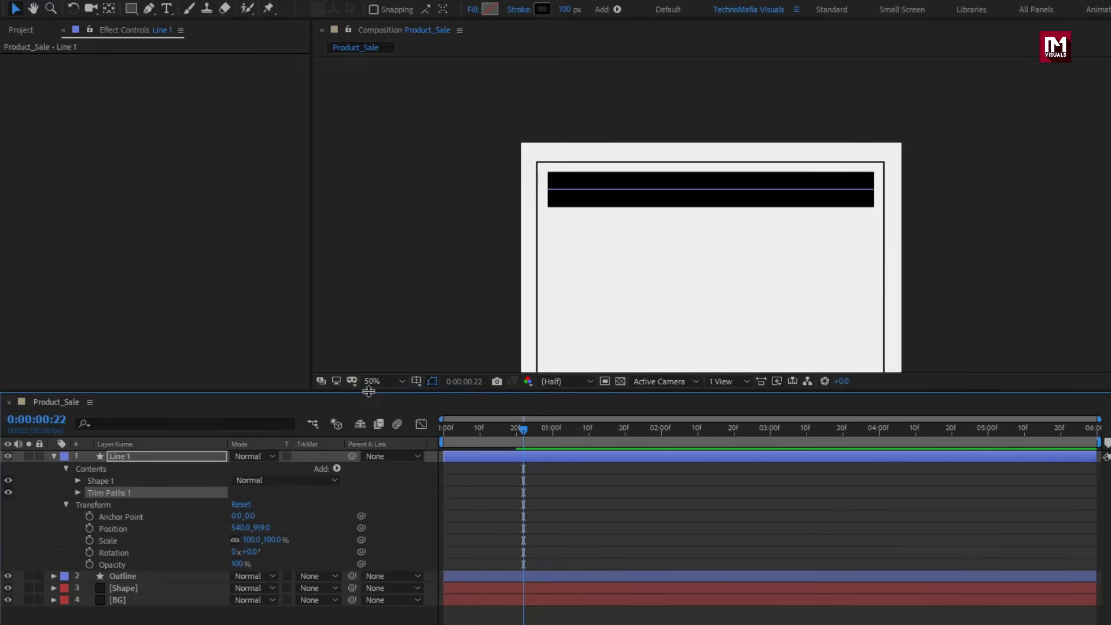
Keyframe the Trim Paths Start of Line 1 at 0% on frame 0 and 100% on frame 10
{"action": "left_click_drag", "start_coordinate": [447, 430], "coordinate": [439, 434]}
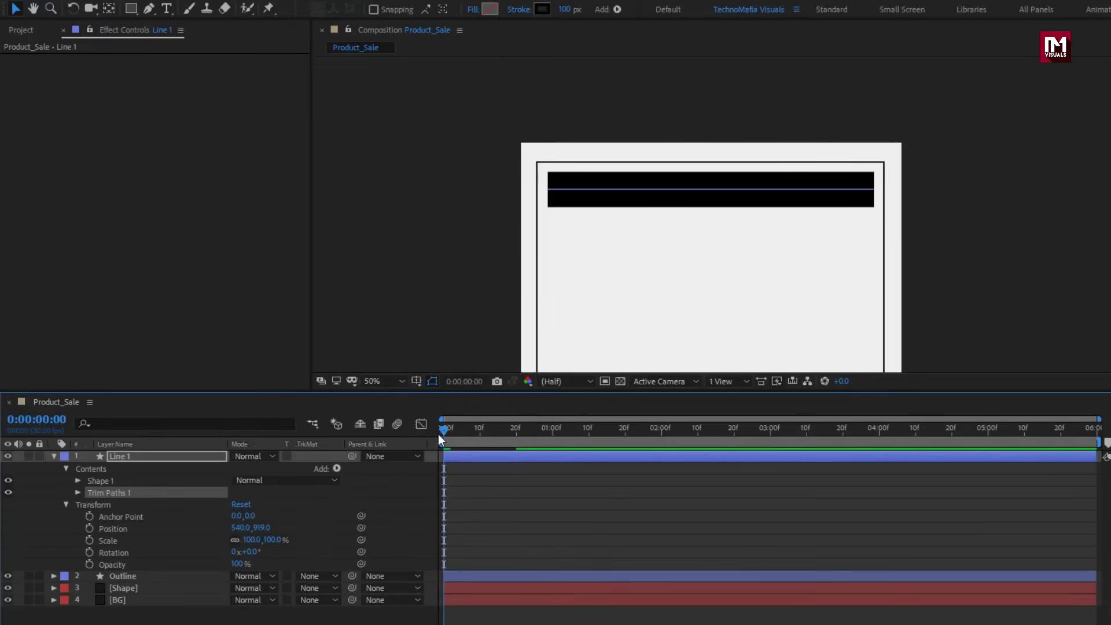
{"action": "left_click", "coordinate": [65, 504]}
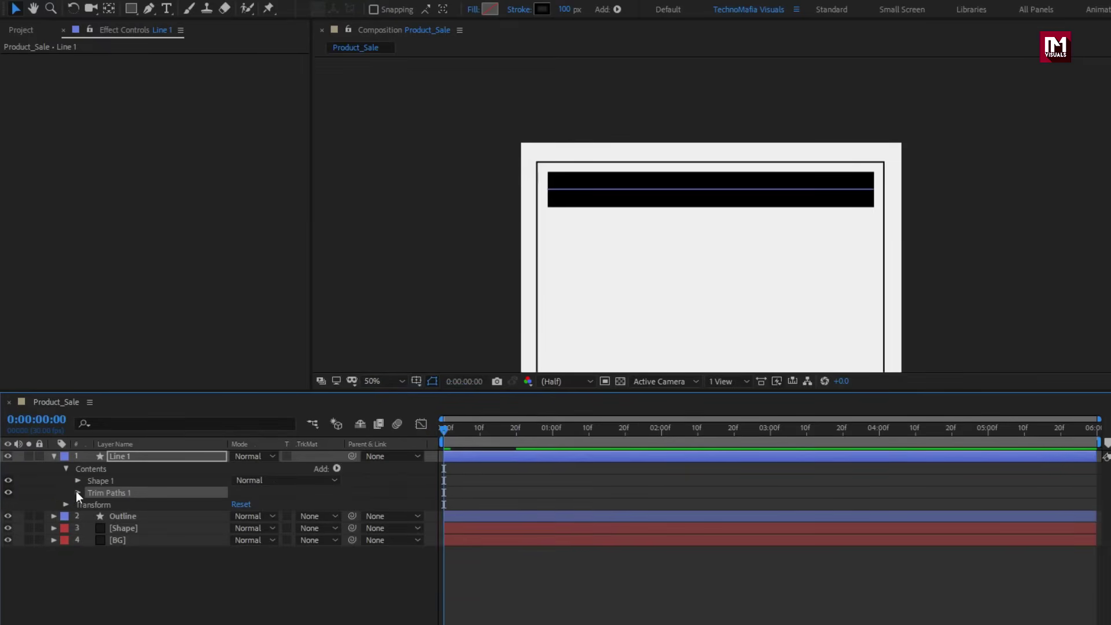
{"action": "left_click", "coordinate": [77, 492]}
{"action": "left_click", "coordinate": [101, 504]}
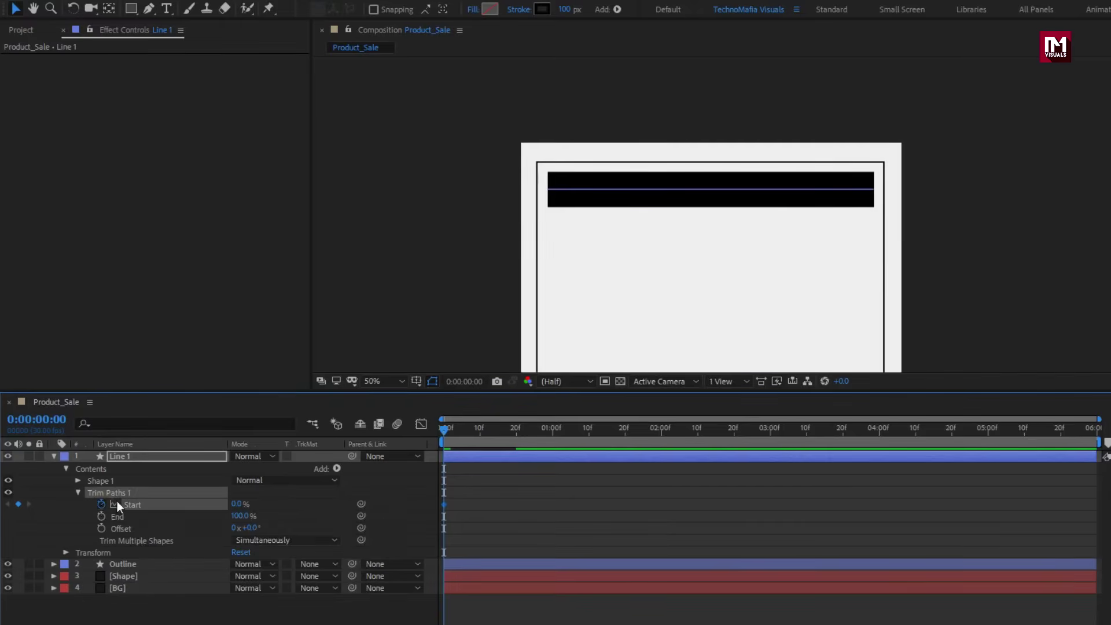
{"action": "left_click", "coordinate": [480, 432]}
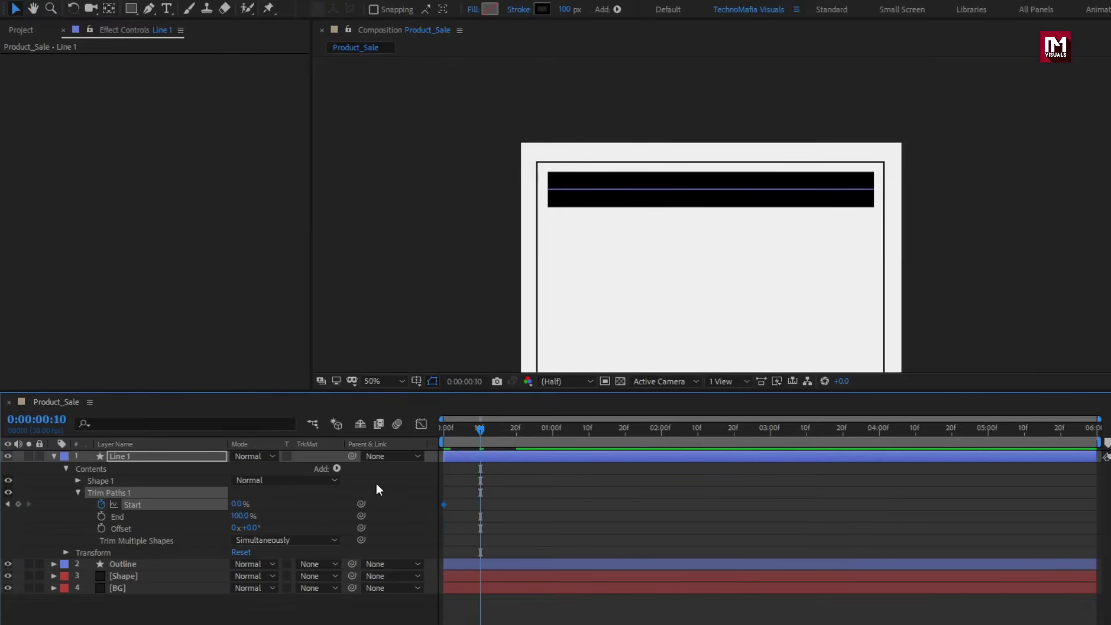
{"action": "left_click_drag", "start_coordinate": [243, 508], "coordinate": [342, 505]}
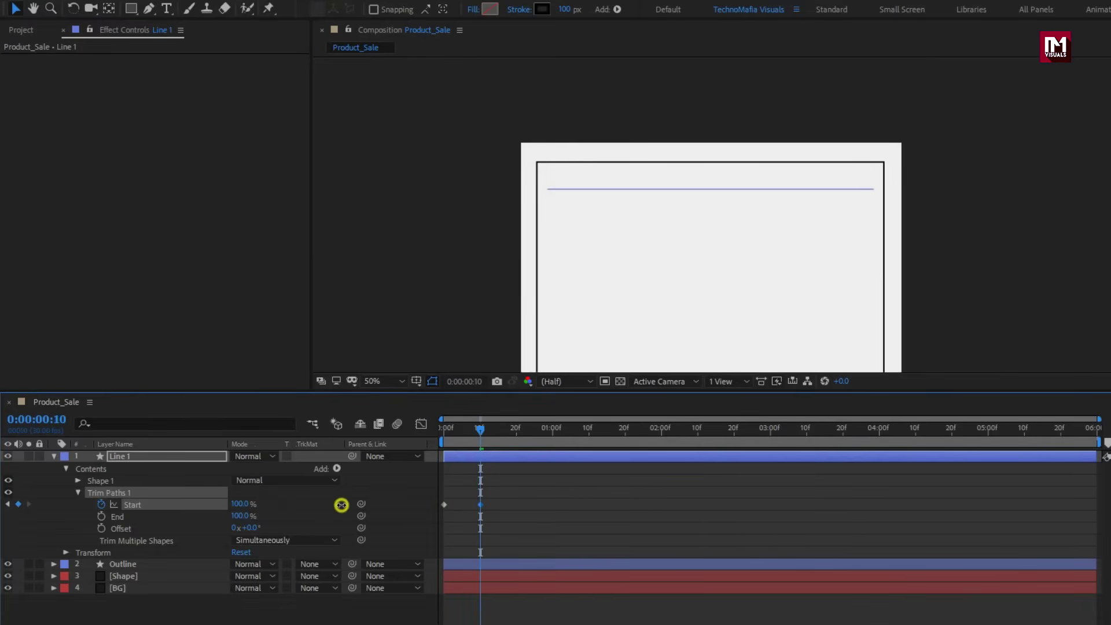
Add a Trim Paths End keyframe of 0% on frame 5 for Line 1
{"action": "left_click_drag", "start_coordinate": [1098, 418], "coordinate": [583, 435]}
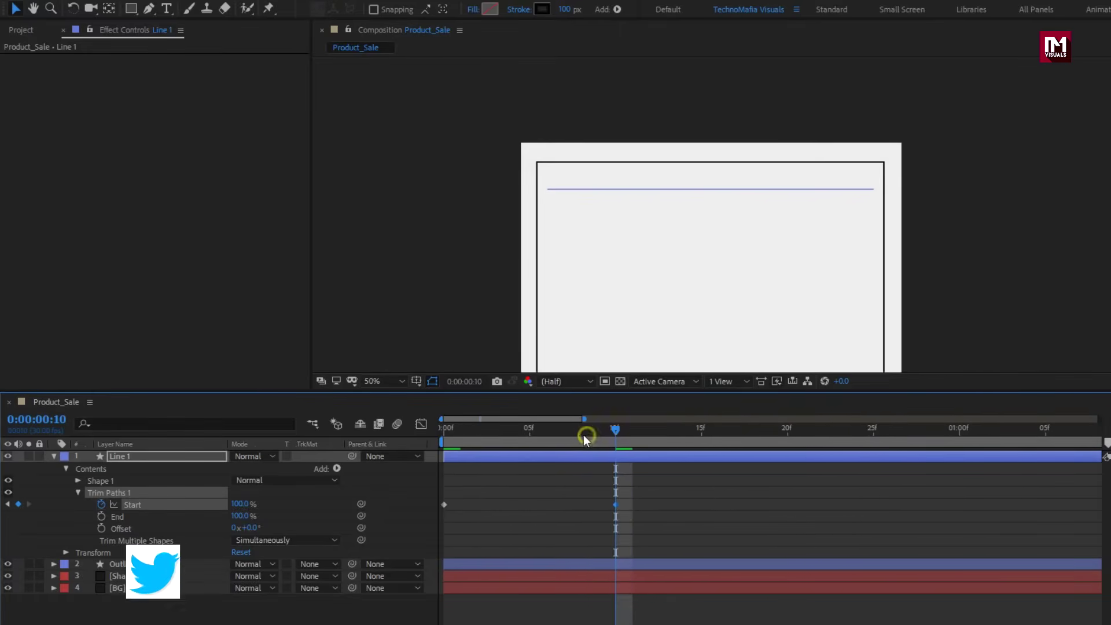
{"action": "left_click", "coordinate": [529, 431]}
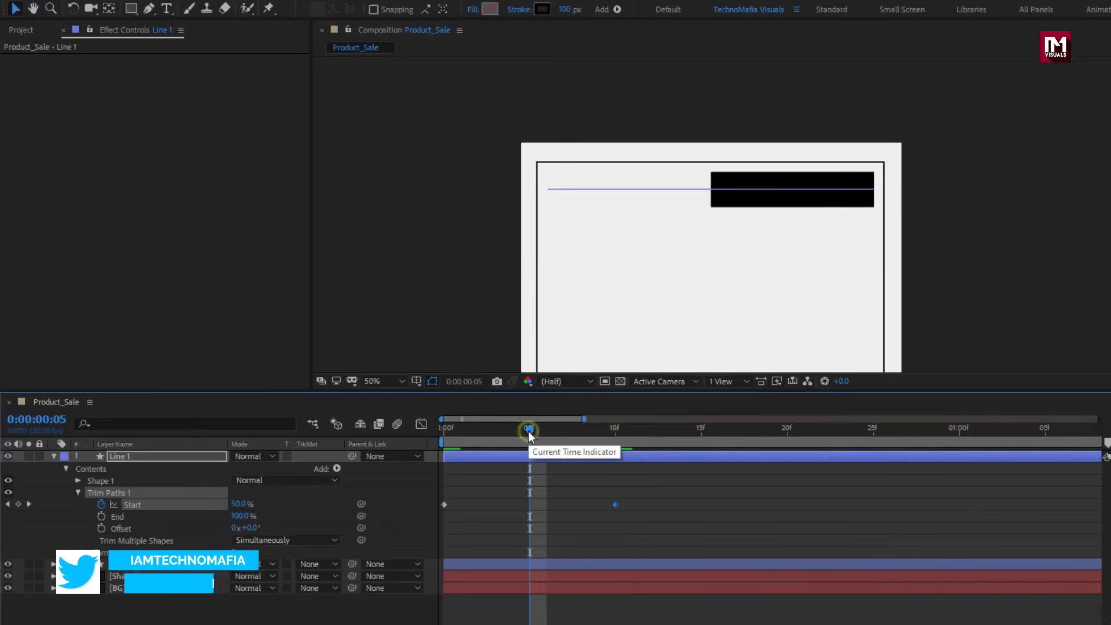
{"action": "left_click", "coordinate": [102, 517]}
{"action": "left_click_drag", "start_coordinate": [234, 516], "coordinate": [151, 518]}
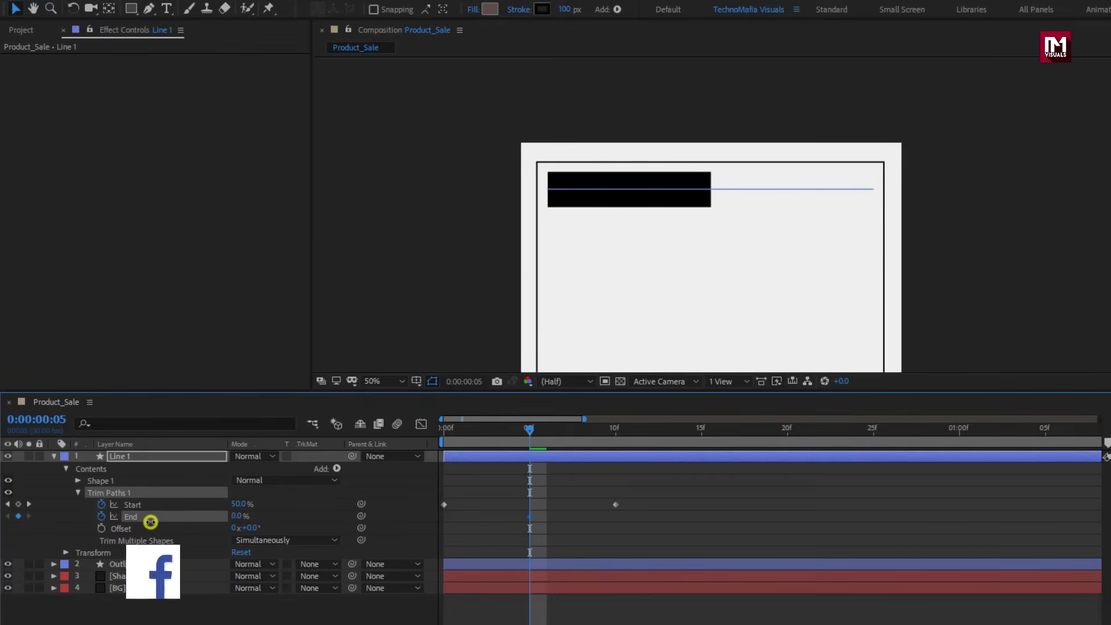
Add a Trim Paths End keyframe of 100% on frame 15 for Line 1 and check the animation from the start
{"action": "left_click_drag", "start_coordinate": [527, 429], "coordinate": [699, 438]}
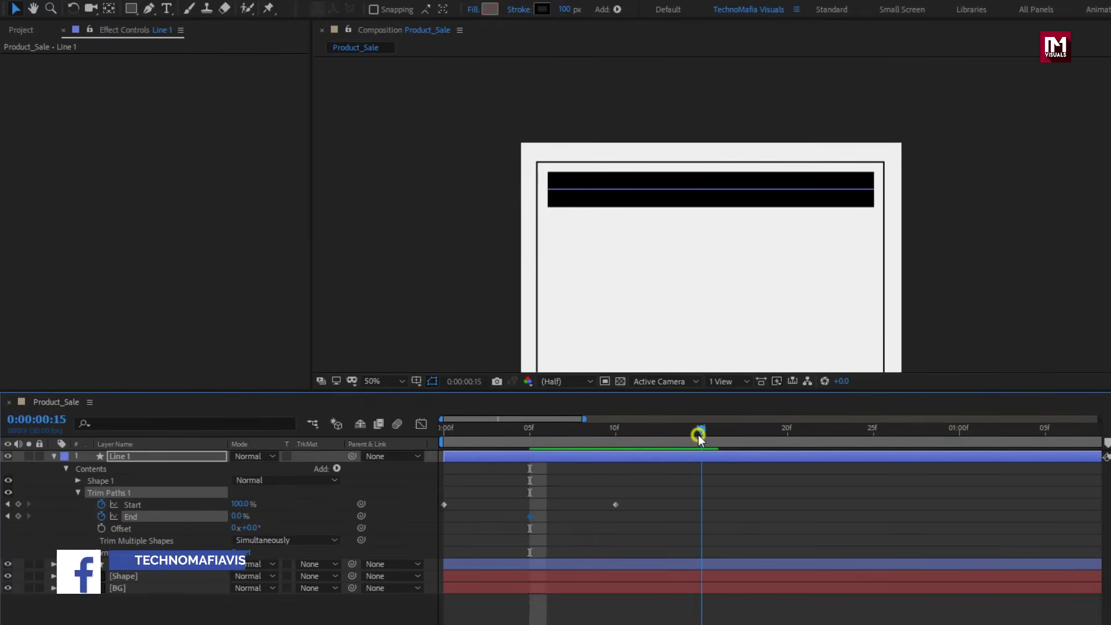
{"action": "left_click_drag", "start_coordinate": [237, 516], "coordinate": [392, 511]}
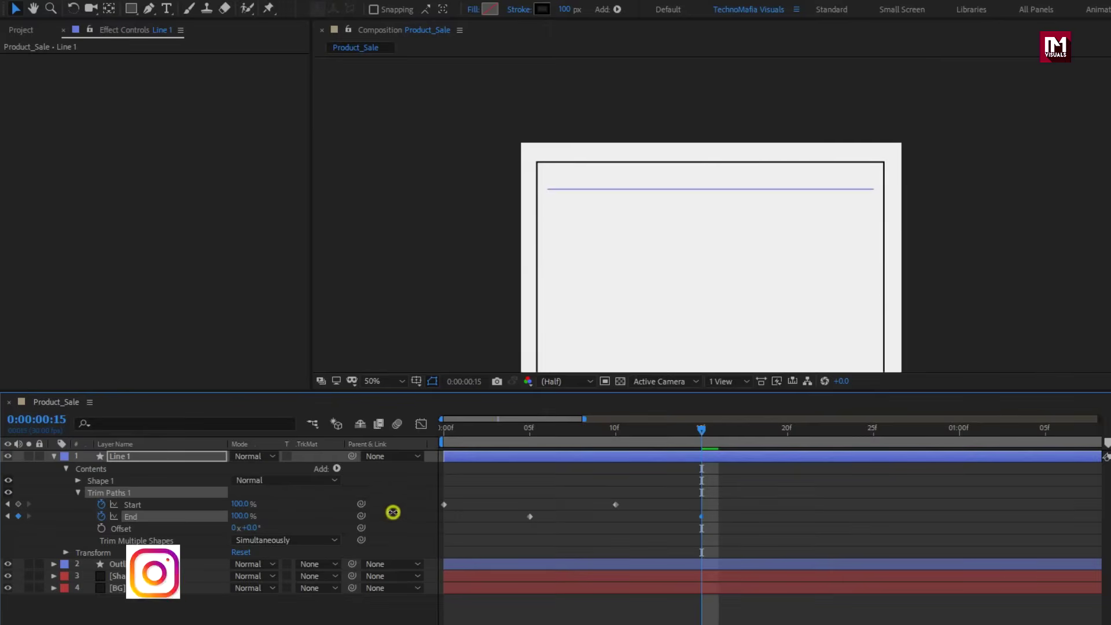
{"action": "left_click", "coordinate": [443, 432]}
{"action": "mouse_move", "coordinate": [443, 433]}
{"action": "left_mouse_down"}
{"action": "mouse_move", "coordinate": [729, 432]}
{"action": "mouse_move", "coordinate": [446, 434]}
{"action": "mouse_move", "coordinate": [720, 439]}
{"action": "mouse_move", "coordinate": [706, 454]}
{"action": "mouse_move", "coordinate": [437, 418]}
{"action": "mouse_move", "coordinate": [439, 429]}
{"action": "left_mouse_up"}
Apply Easy Ease to all Trim Paths Start and End keyframes of Line 1
{"action": "left_click", "coordinate": [717, 457]}
{"action": "left_click", "coordinate": [472, 417]}
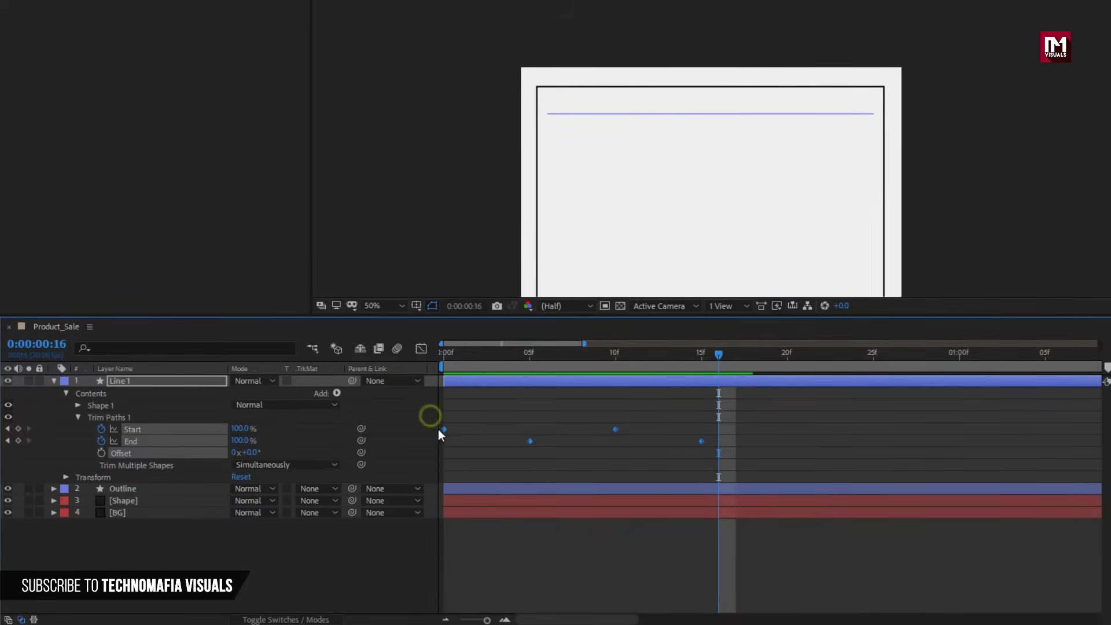
{"action": "right_click", "coordinate": [443, 430]}
{"action": "mouse_move", "coordinate": [579, 602]}
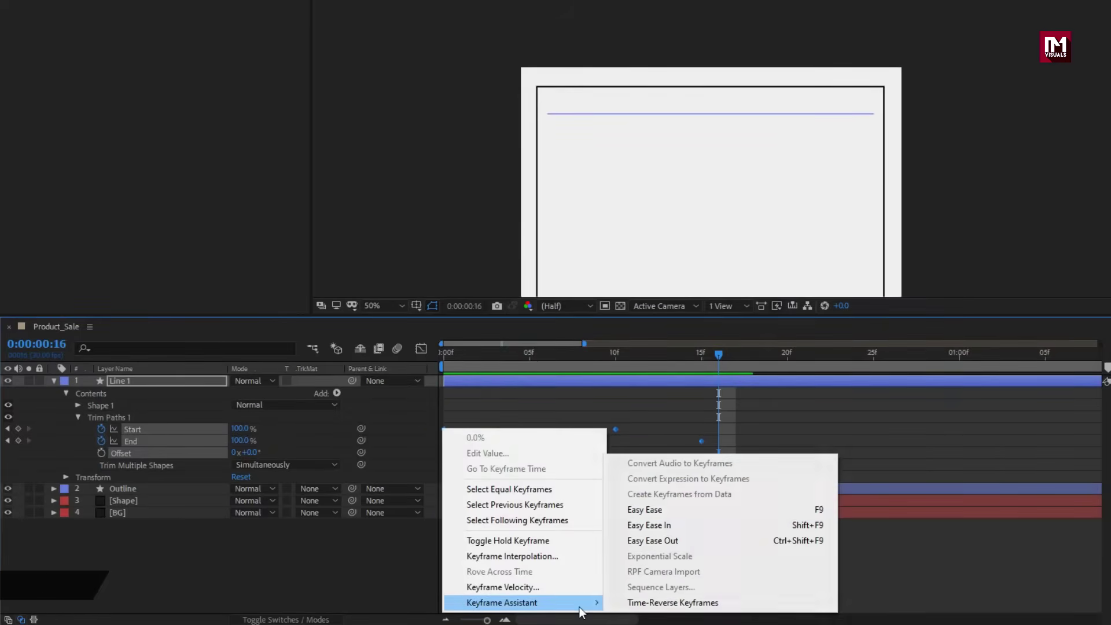
{"action": "left_click", "coordinate": [644, 510]}
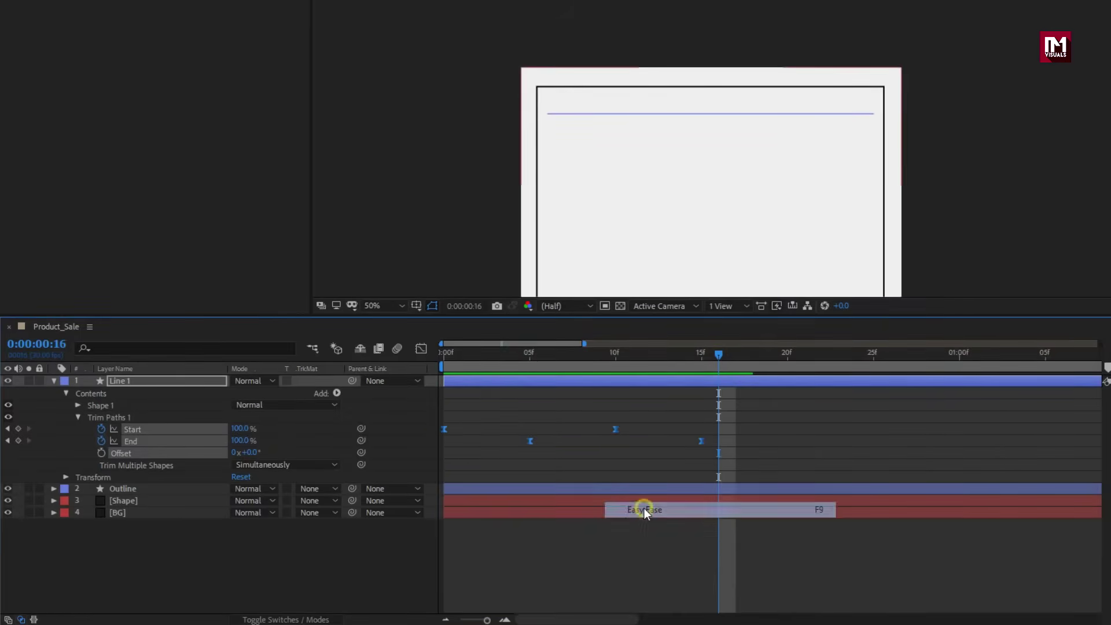
Reshape the speed curves of Line 1 in the Graph Editor so Start peaks early and End peaks late
{"action": "left_click", "coordinate": [426, 351]}
{"action": "left_click_drag", "start_coordinate": [617, 569], "coordinate": [531, 572]}
{"action": "left_click_drag", "start_coordinate": [480, 354], "coordinate": [646, 355]}
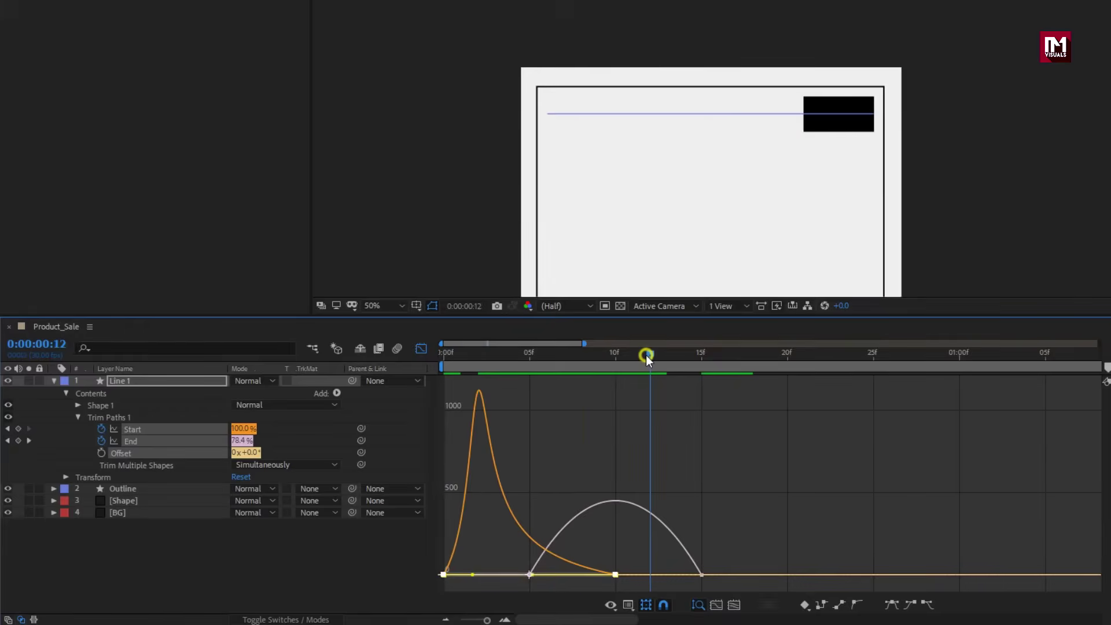
{"action": "left_click", "coordinate": [548, 541]}
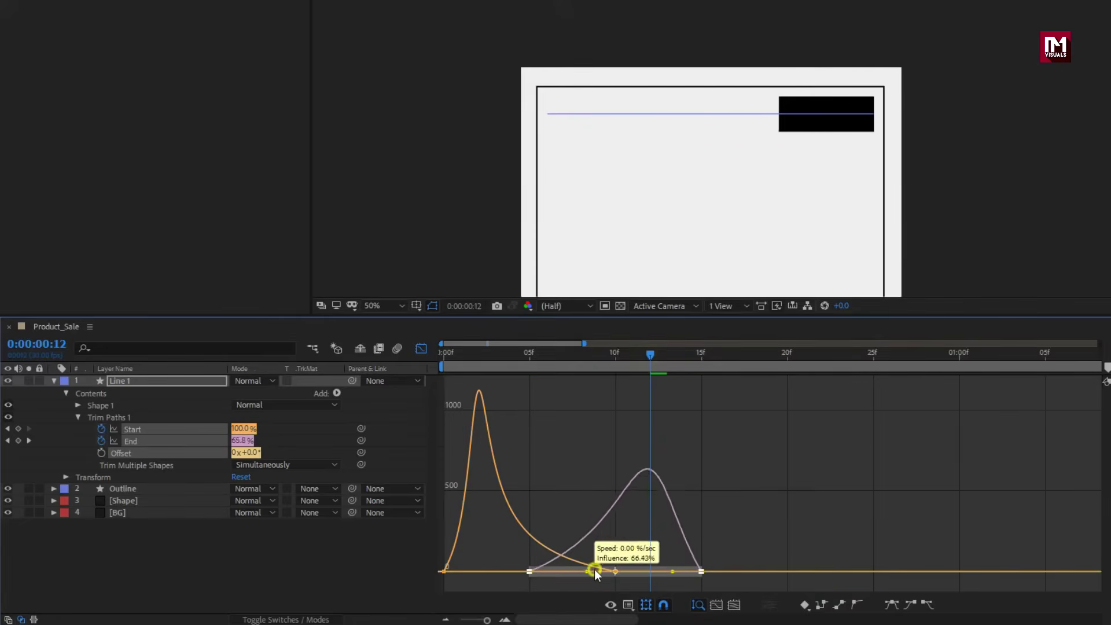
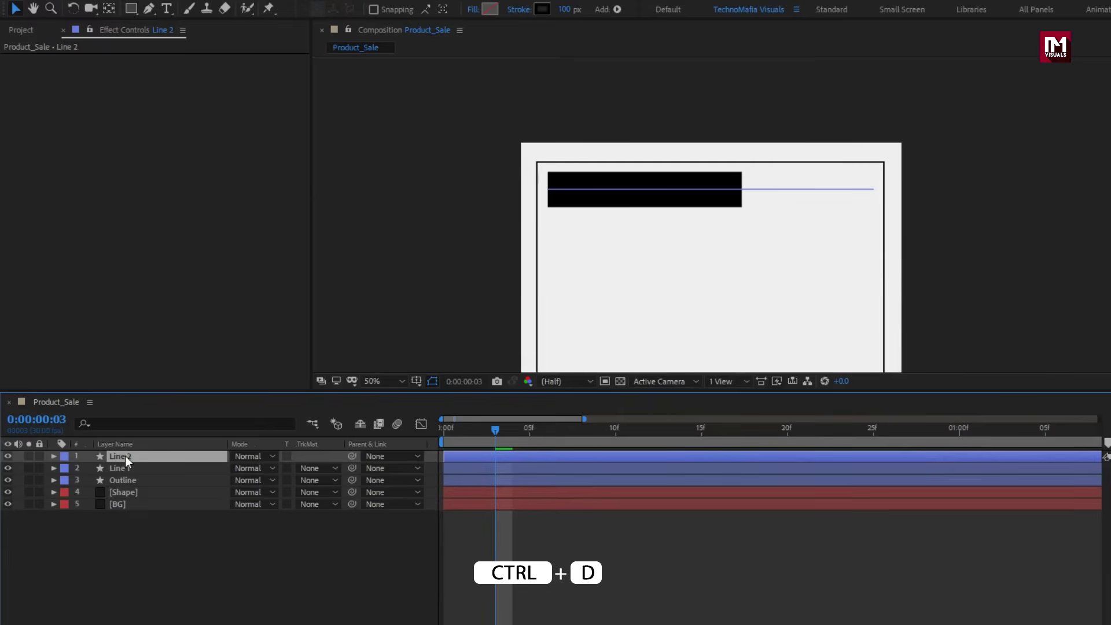
Duplicate the line layer until the stack runs from Line 1 to Line 5
{"action": "key", "text": "ctrl+d"}
{"action": "key", "text": "ctrl+d"}
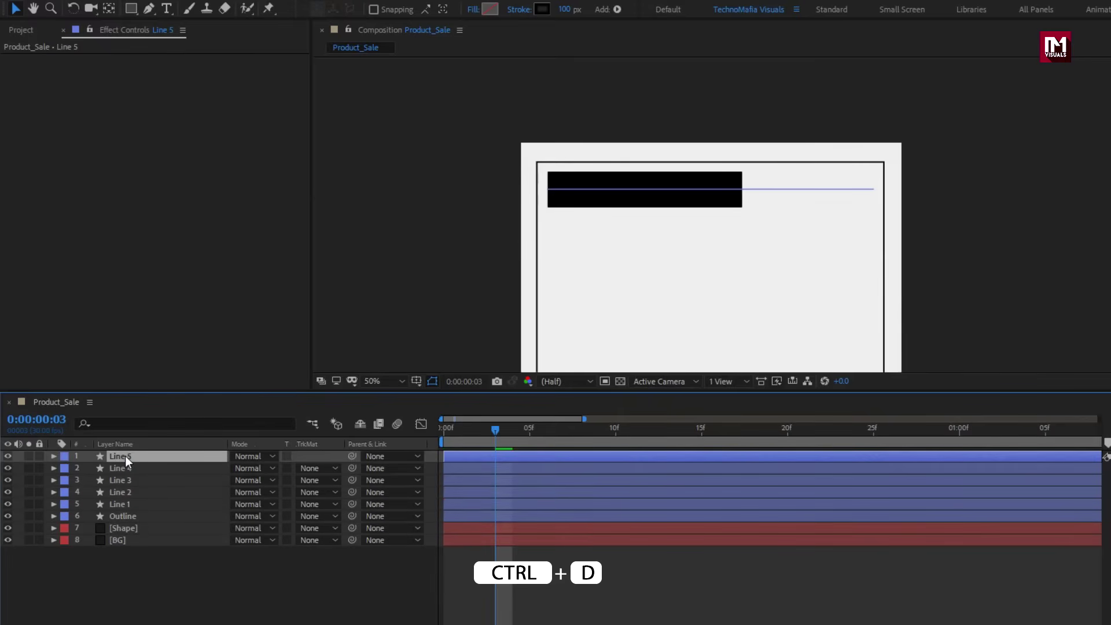
Lower Line 2 to Position 540, 1044 and Line 3 to Position 540, 1174
{"action": "key", "text": "h"}
{"action": "left_click_drag", "start_coordinate": [625, 290], "coordinate": [595, 185]}
{"action": "key", "text": "p"}
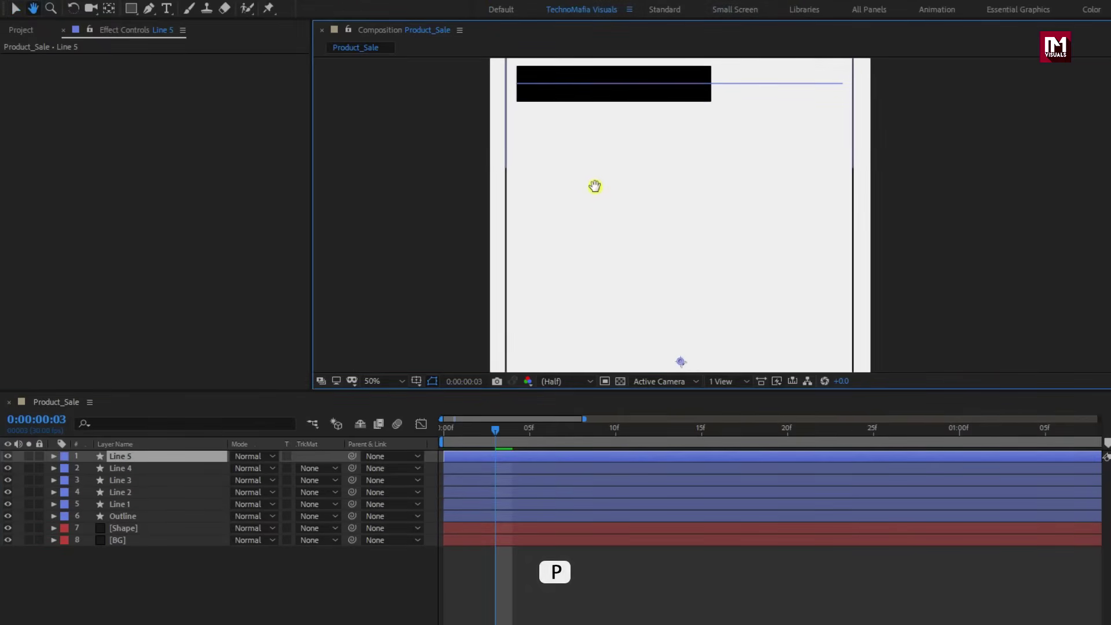
{"action": "key", "text": "v"}
{"action": "left_click", "coordinate": [123, 492]}
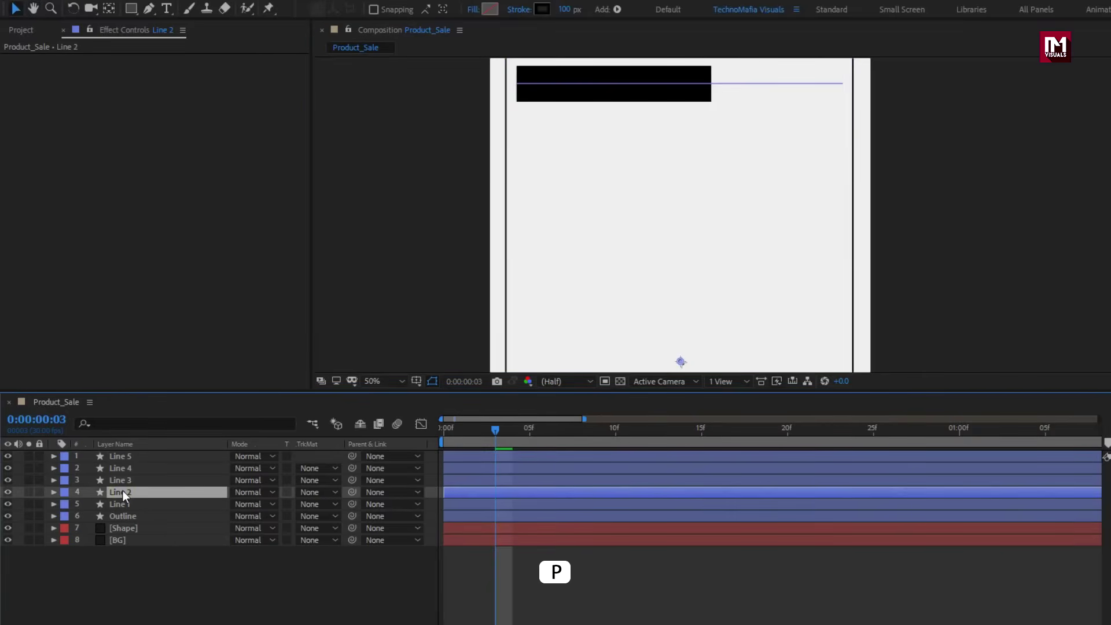
{"action": "key", "text": "p"}
{"action": "left_click_drag", "start_coordinate": [263, 504], "coordinate": [347, 503]}
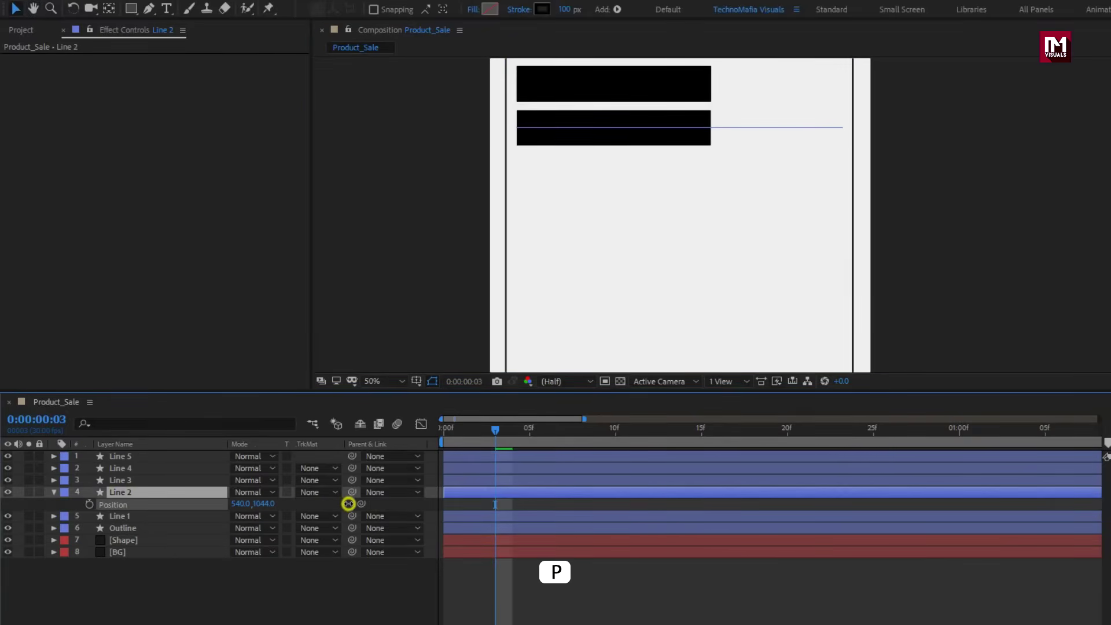
{"action": "left_click", "coordinate": [130, 480]}
{"action": "key", "text": "p"}
{"action": "left_click_drag", "start_coordinate": [259, 491], "coordinate": [453, 481]}
Lower Line 4 to Position 540, 1310 and Line 5 to Position 540, 1436
{"action": "left_click", "coordinate": [137, 468]}
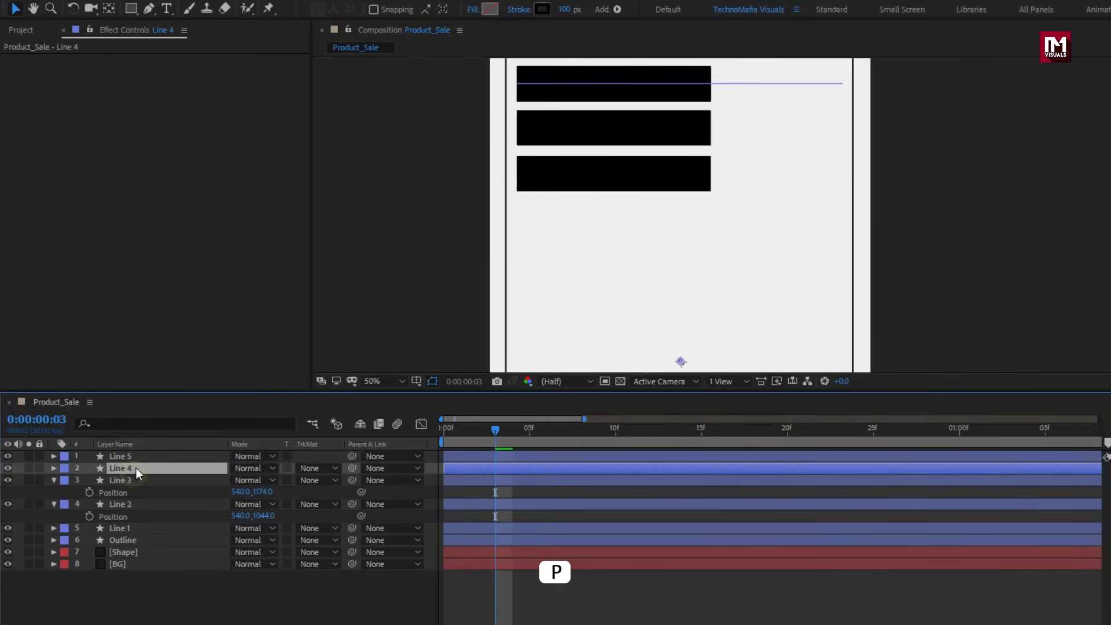
{"action": "key", "text": "p"}
{"action": "left_click_drag", "start_coordinate": [262, 479], "coordinate": [536, 481]}
{"action": "left_click", "coordinate": [121, 456]}
{"action": "key", "text": "p"}
{"action": "left_click_drag", "start_coordinate": [261, 467], "coordinate": [615, 476]}
{"action": "mouse_move", "coordinate": [529, 440]}
{"action": "left_mouse_down"}
{"action": "mouse_move", "coordinate": [828, 428]}
{"action": "mouse_move", "coordinate": [529, 428]}
{"action": "left_mouse_up"}
{"action": "scroll", "coordinate": [603, 236], "scroll_direction": "down", "scroll_amount": 2}
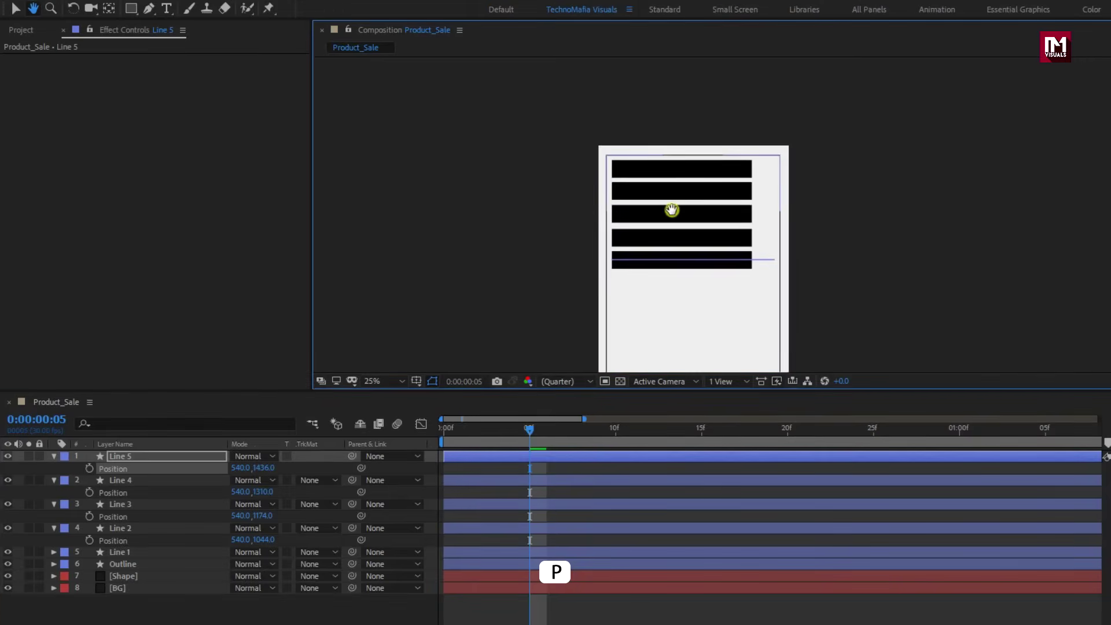
{"action": "scroll", "coordinate": [671, 211], "scroll_direction": "up", "scroll_amount": 2}
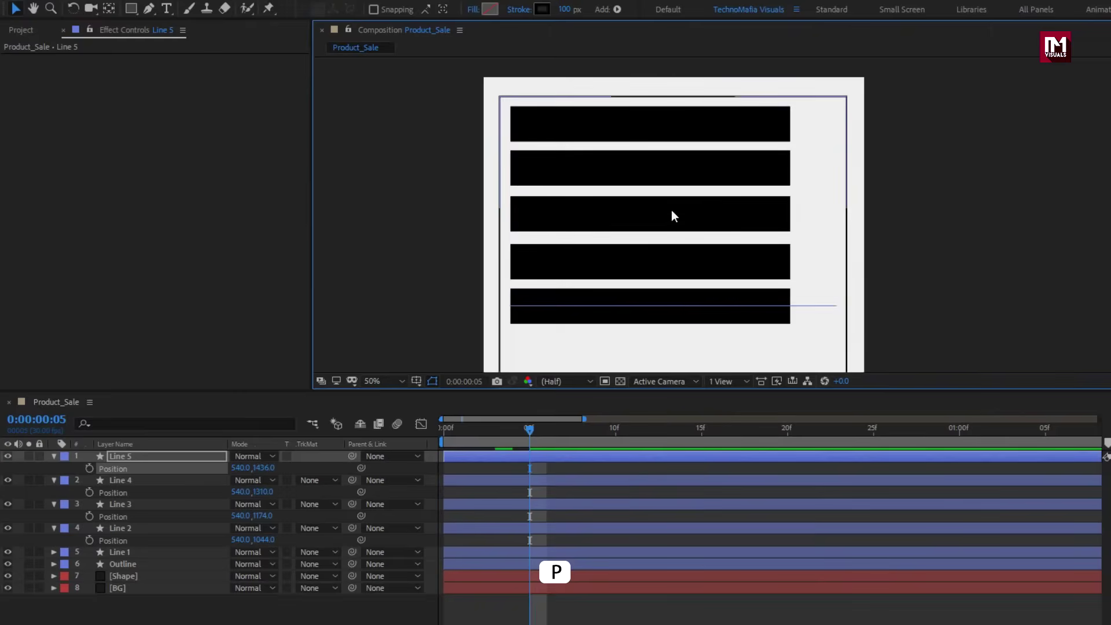
Tighten the line spacing by setting the vertical Positions of Line 1 through Line 5 to 904, 1014, 1126, 1240 and 1361
{"action": "left_click", "coordinate": [150, 551]}
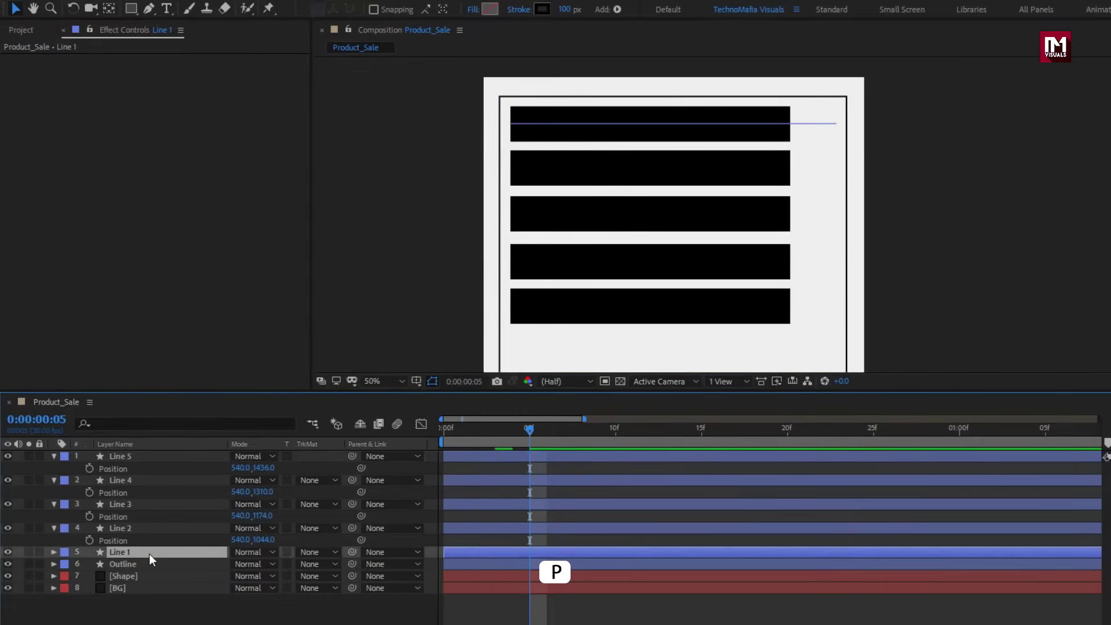
{"action": "key", "text": "p"}
{"action": "left_click_drag", "start_coordinate": [261, 564], "coordinate": [209, 471]}
{"action": "left_click_drag", "start_coordinate": [556, 440], "coordinate": [528, 439]}
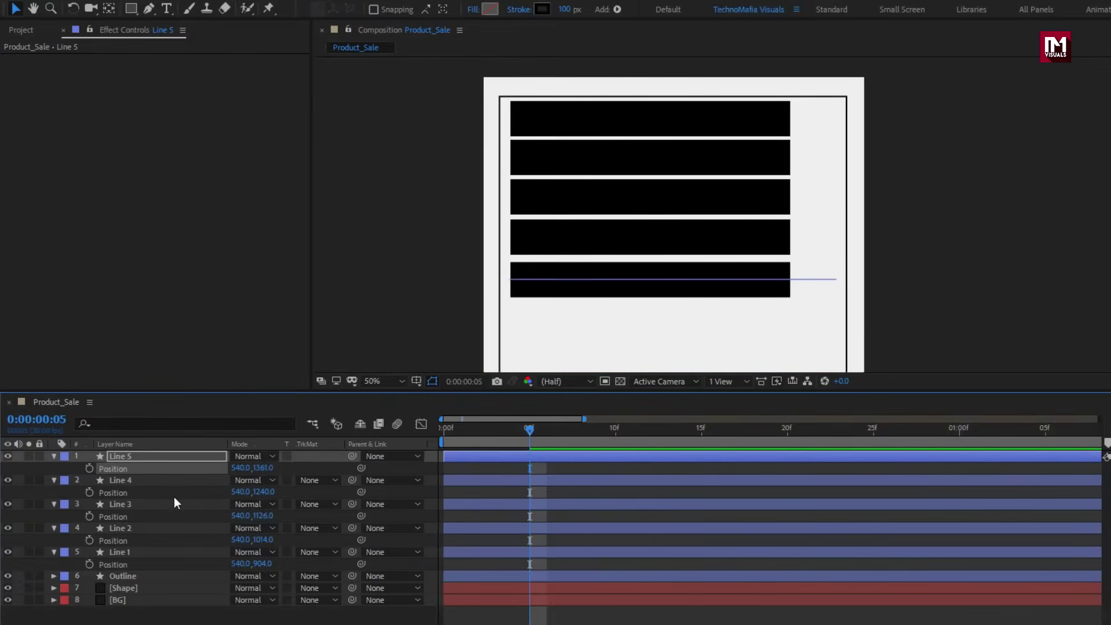
Stagger Line 2 through Line 5 so each layer starts one frame after the previous one, and preview the result
{"action": "left_click", "coordinate": [129, 549]}
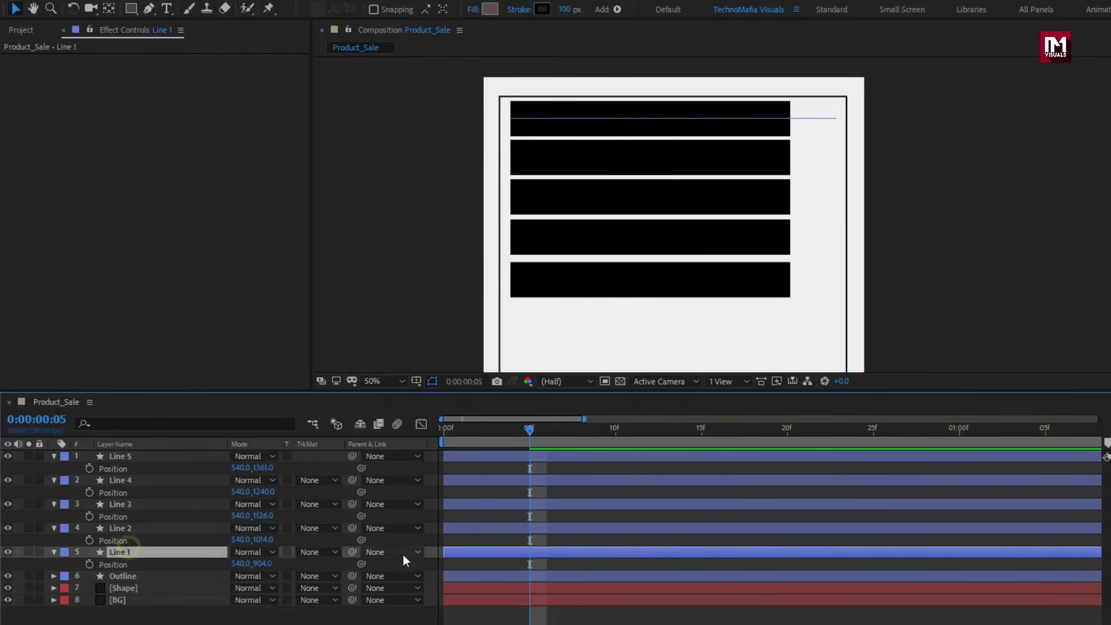
{"action": "left_click_drag", "start_coordinate": [456, 530], "coordinate": [511, 504]}
{"action": "left_click_drag", "start_coordinate": [449, 481], "coordinate": [526, 455]}
{"action": "left_click", "coordinate": [451, 428]}
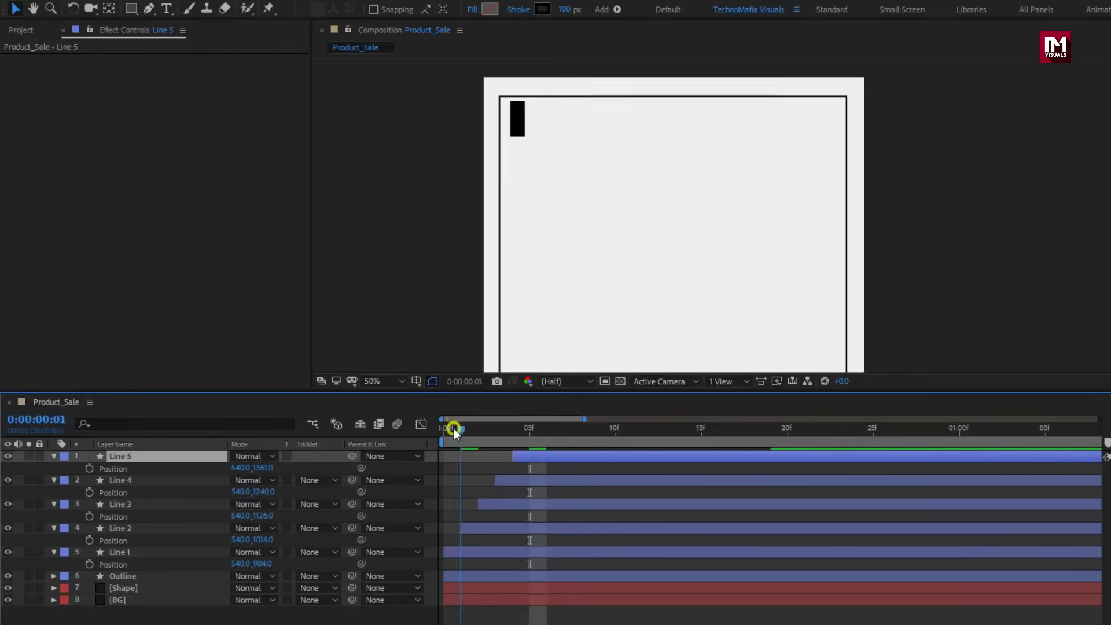
{"action": "left_click_drag", "start_coordinate": [450, 428], "coordinate": [792, 450]}
{"action": "left_click_drag", "start_coordinate": [698, 456], "coordinate": [580, 458]}
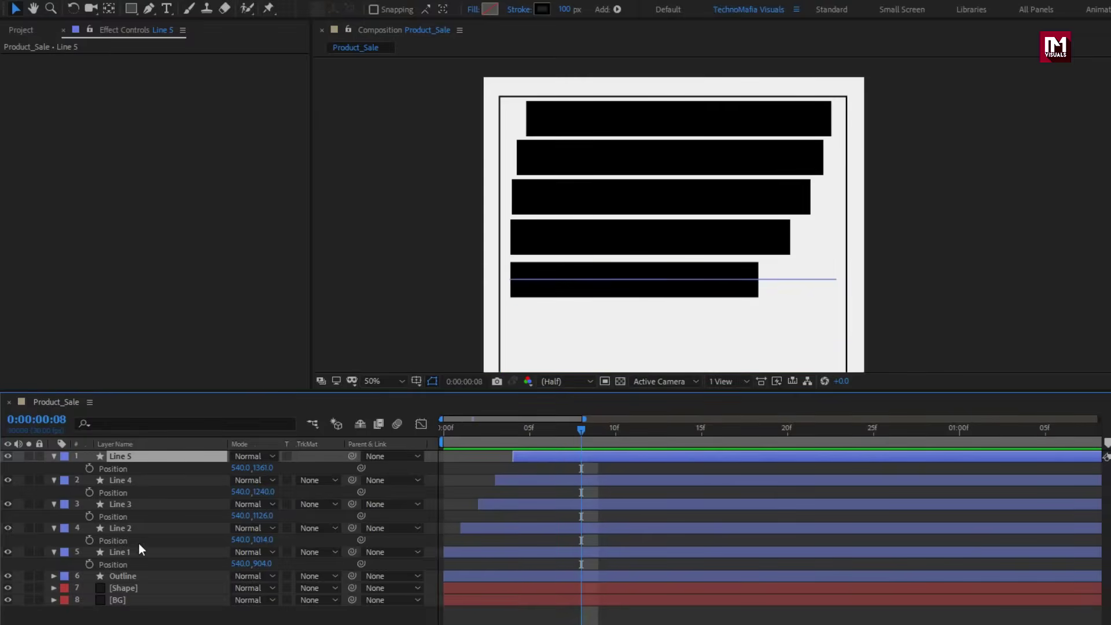
Pre-compose layers Line 1 through Line 5 into a new composition named Lines, moving all attributes
{"action": "key", "text": "F2"}
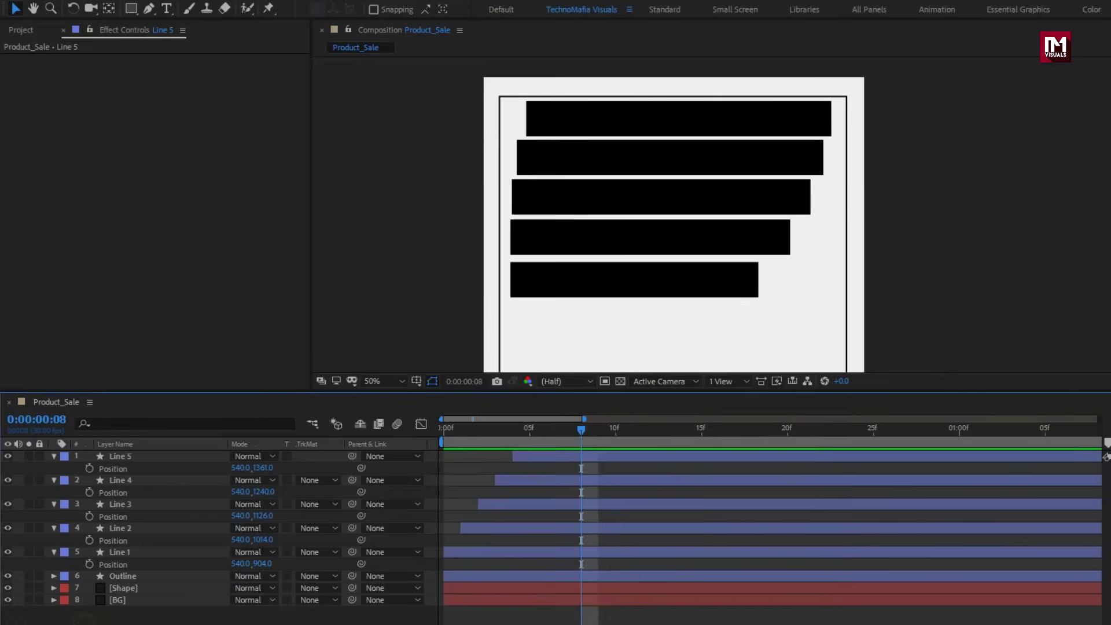
{"action": "key", "text": "u"}
{"action": "left_click", "coordinate": [123, 506]}
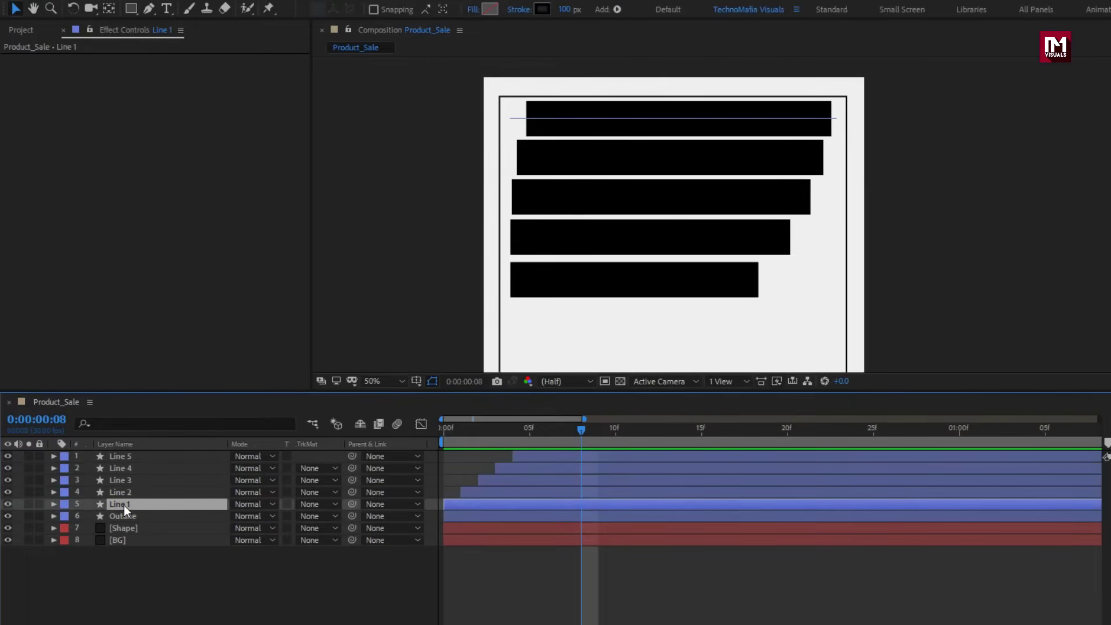
{"action": "left_click", "coordinate": [122, 492], "text": "ctrl"}
{"action": "left_click", "coordinate": [125, 480], "text": "ctrl"}
{"action": "left_click", "coordinate": [125, 467], "text": "ctrl"}
{"action": "left_click", "coordinate": [125, 456], "text": "ctrl"}
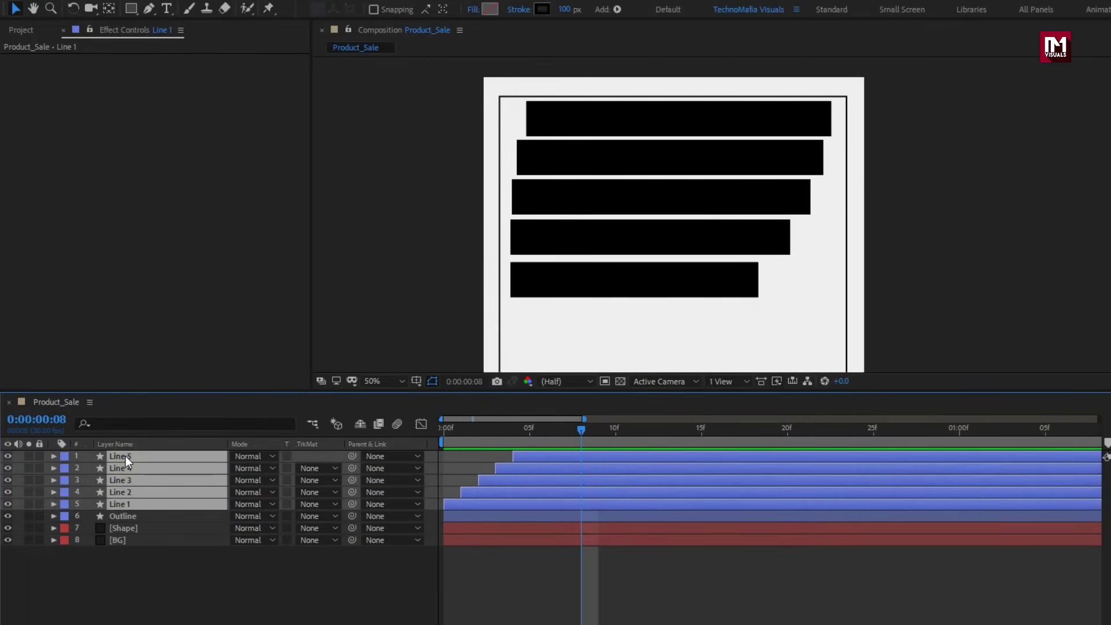
{"action": "right_click", "coordinate": [125, 456]}
{"action": "left_click", "coordinate": [173, 394]}
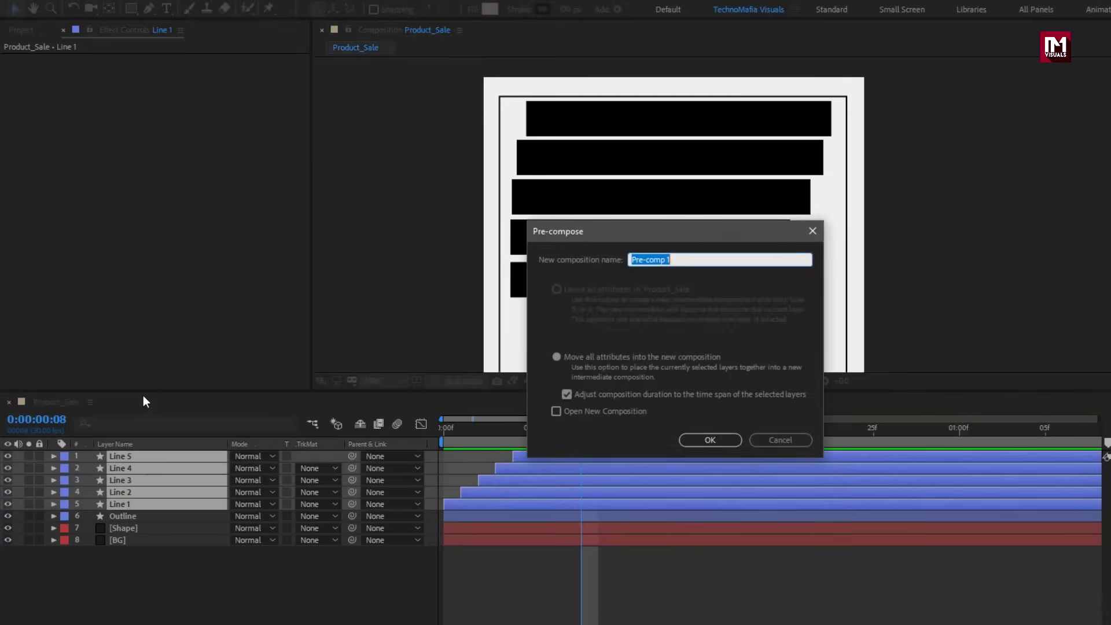
{"action": "type", "text": "Lines"}
{"action": "left_click", "coordinate": [701, 441]}
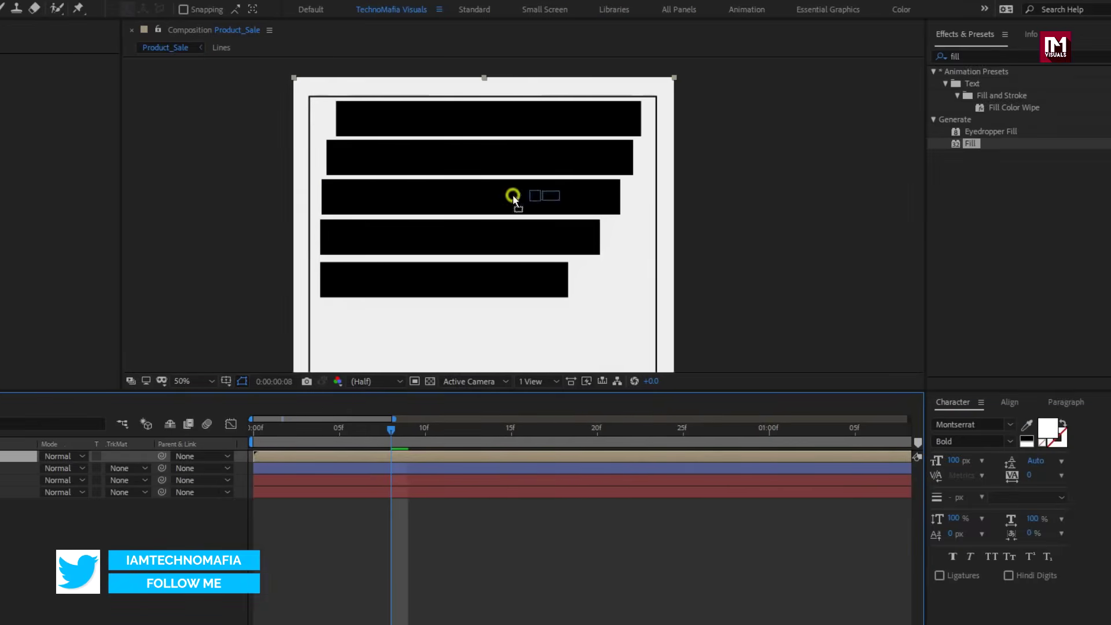
Apply the Fill effect to the Lines layer and sample its color from the yellow shape
{"action": "left_click_drag", "start_coordinate": [514, 197], "coordinate": [487, 217]}
{"action": "scroll", "coordinate": [487, 217], "scroll_direction": "down", "scroll_amount": 2}
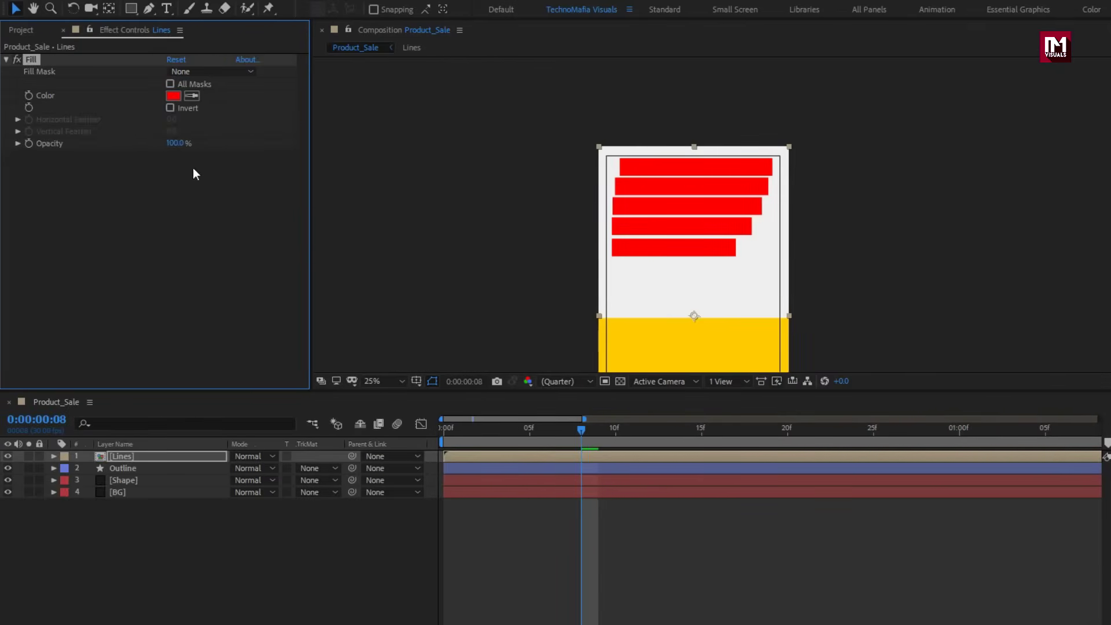
{"action": "left_click", "coordinate": [192, 95]}
{"action": "left_click", "coordinate": [672, 344]}
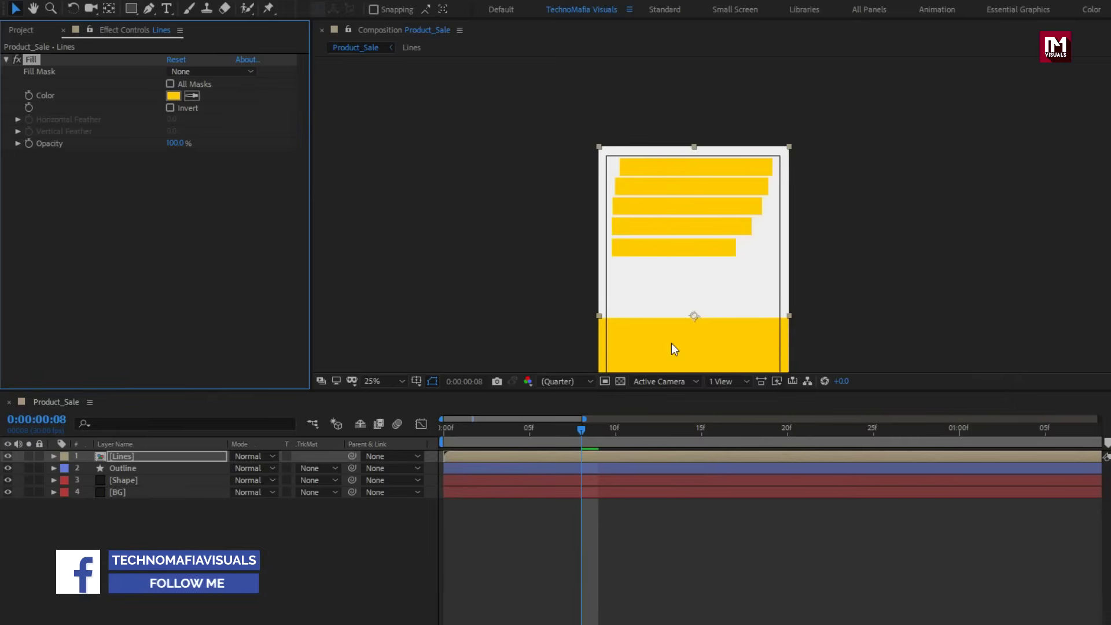
Shift the Lines layer so it starts on frame 20, and preview its timing against the yellow shape
{"action": "left_click_drag", "start_coordinate": [584, 418], "coordinate": [781, 416]}
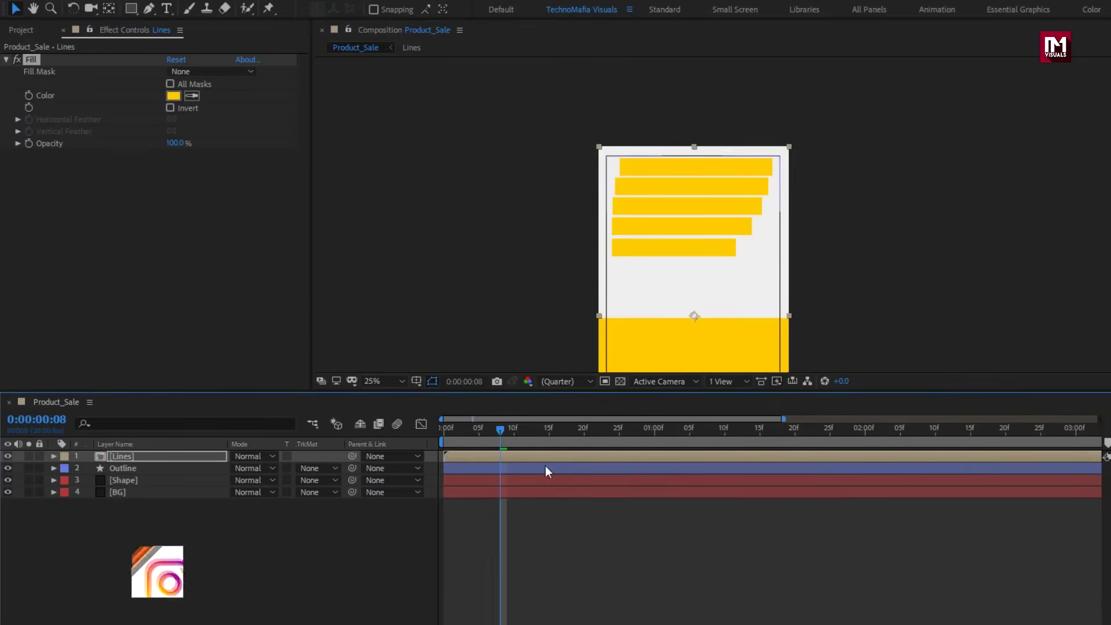
{"action": "left_click", "coordinate": [586, 431]}
{"action": "left_click_drag", "start_coordinate": [527, 456], "coordinate": [667, 434]}
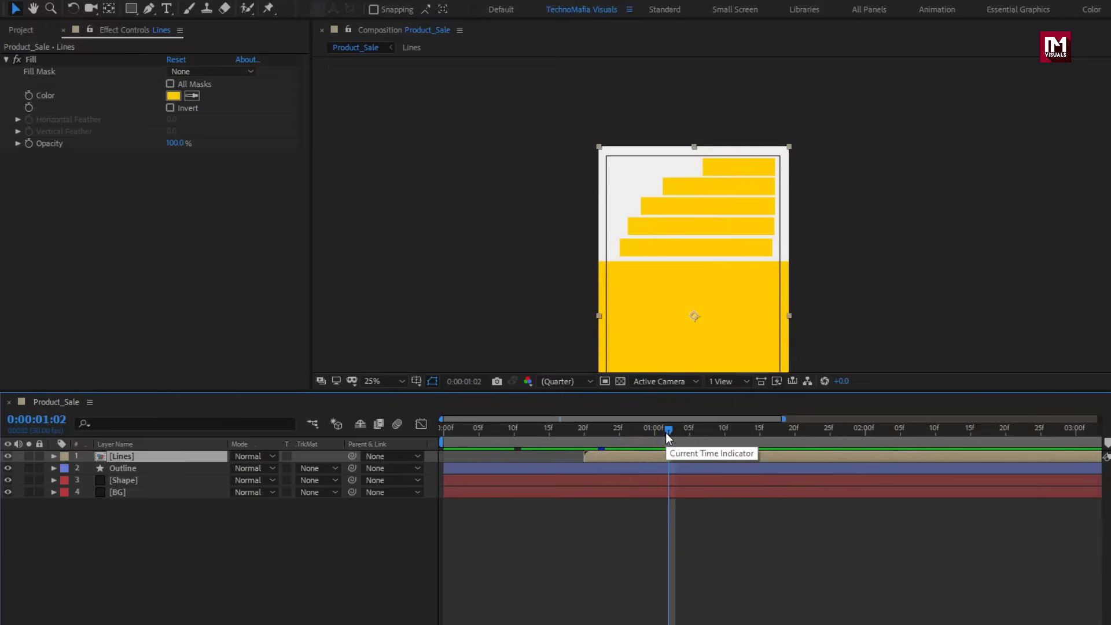
Place headphones.png in the composition above the Lines layer, centred over the yellow lines
{"action": "left_click", "coordinate": [23, 30]}
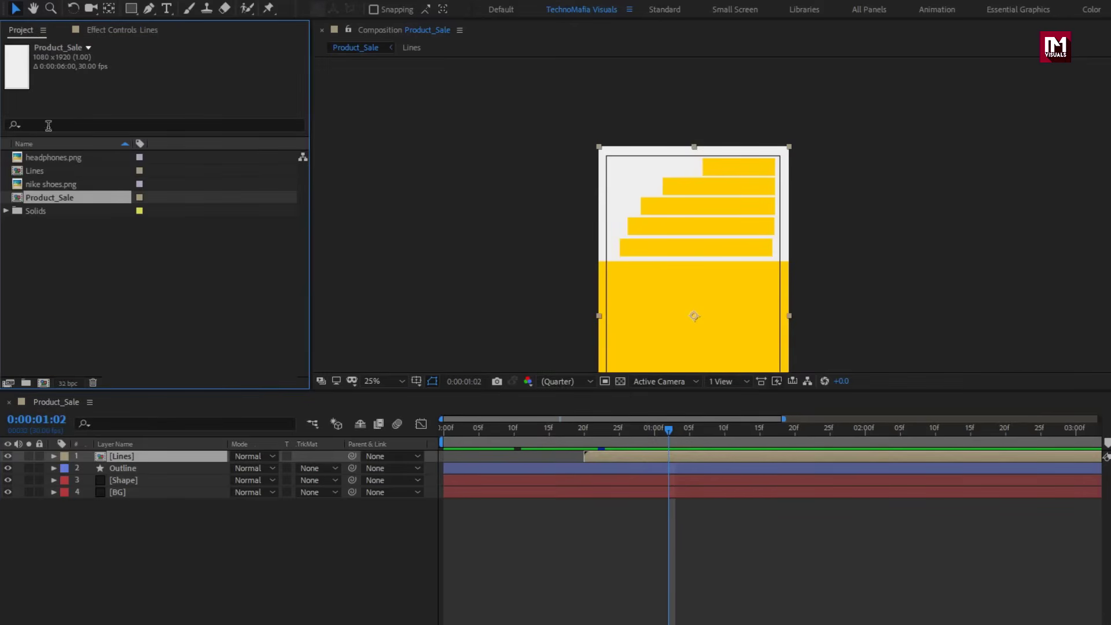
{"action": "left_click", "coordinate": [54, 157]}
{"action": "left_click_drag", "start_coordinate": [55, 157], "coordinate": [694, 236]}
{"action": "key", "text": "p"}
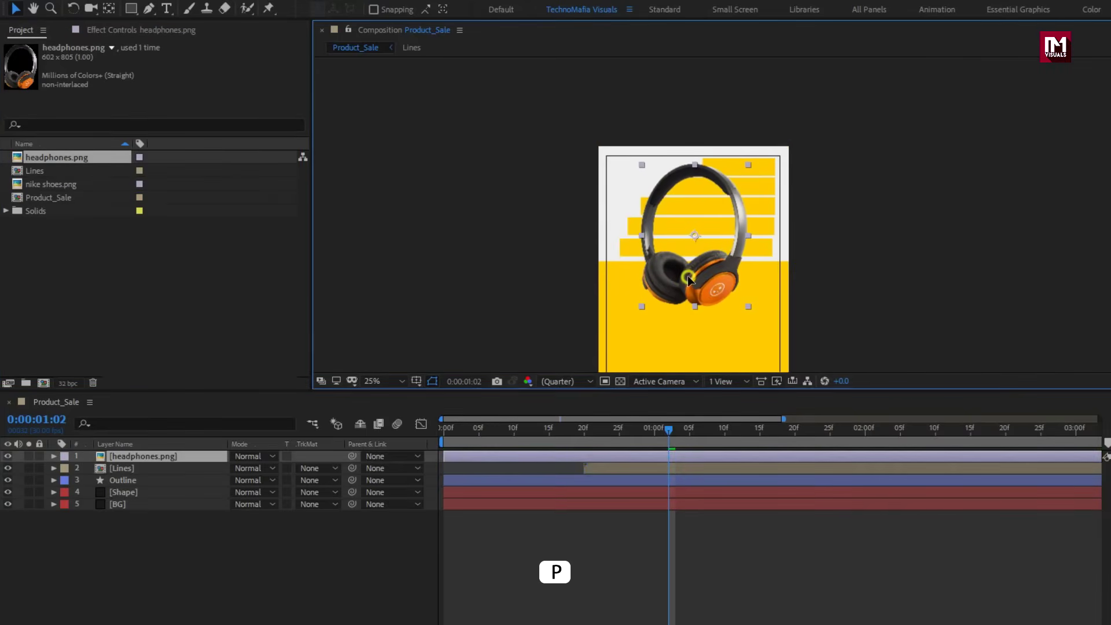
Scale the headphones image to 83% and position it over the yellow lines in the upper part of the frame
{"action": "left_click", "coordinate": [133, 459]}
{"action": "key", "text": "s"}
{"action": "left_click_drag", "start_coordinate": [274, 473], "coordinate": [260, 473]}
{"action": "scroll", "coordinate": [725, 286], "scroll_direction": "up", "scroll_amount": 1}
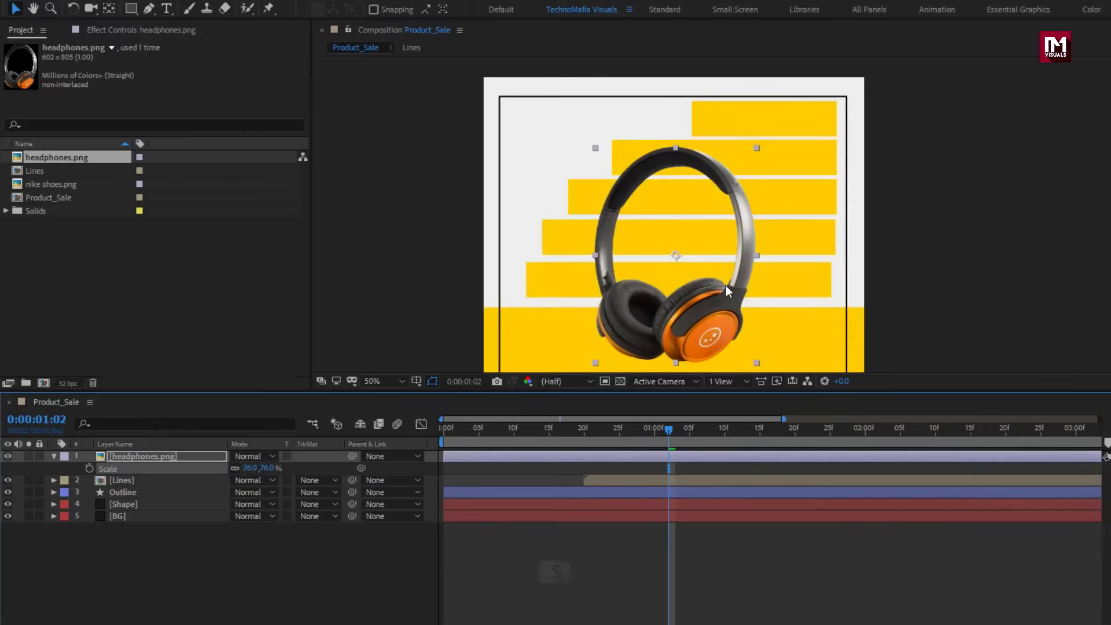
{"action": "left_click_drag", "start_coordinate": [683, 313], "coordinate": [683, 288]}
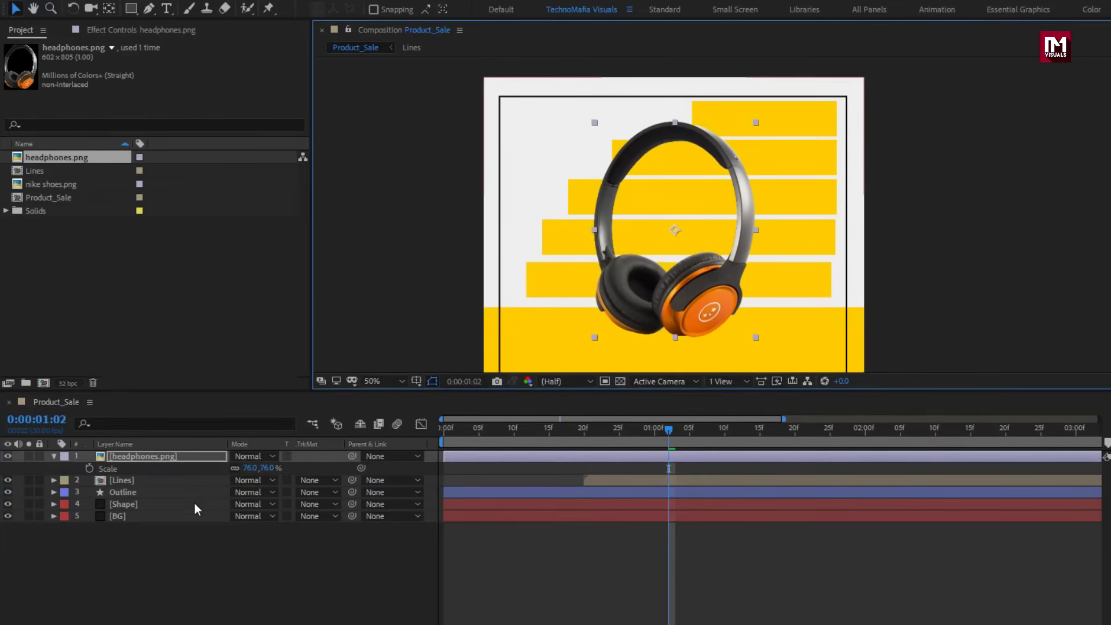
{"action": "left_click_drag", "start_coordinate": [265, 468], "coordinate": [270, 470]}
{"action": "left_click_drag", "start_coordinate": [619, 313], "coordinate": [622, 316]}
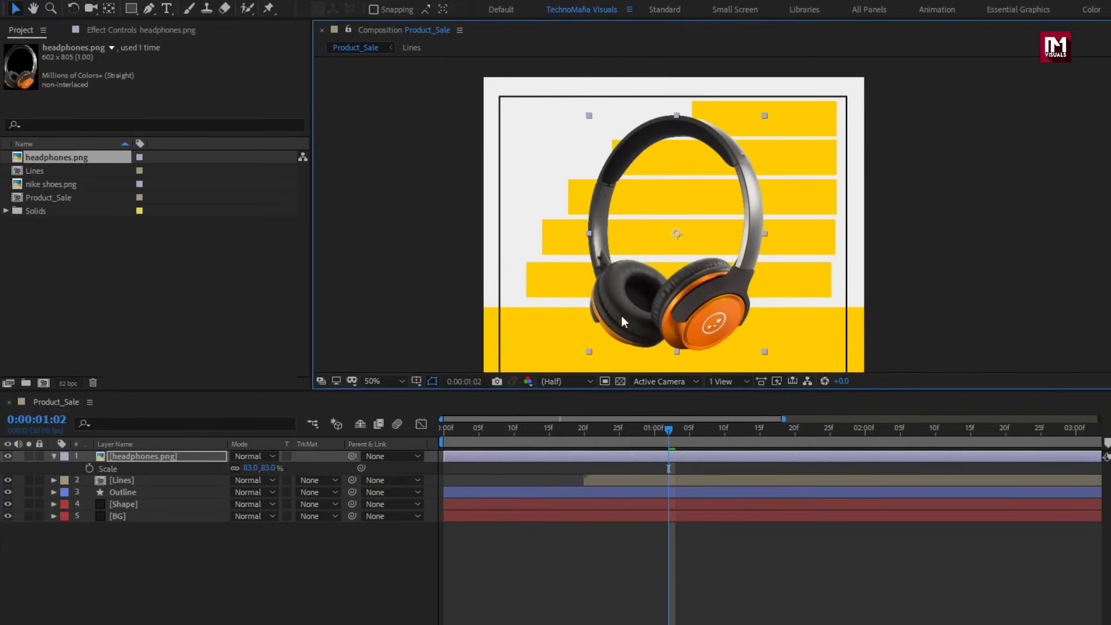
{"action": "left_click", "coordinate": [53, 456]}
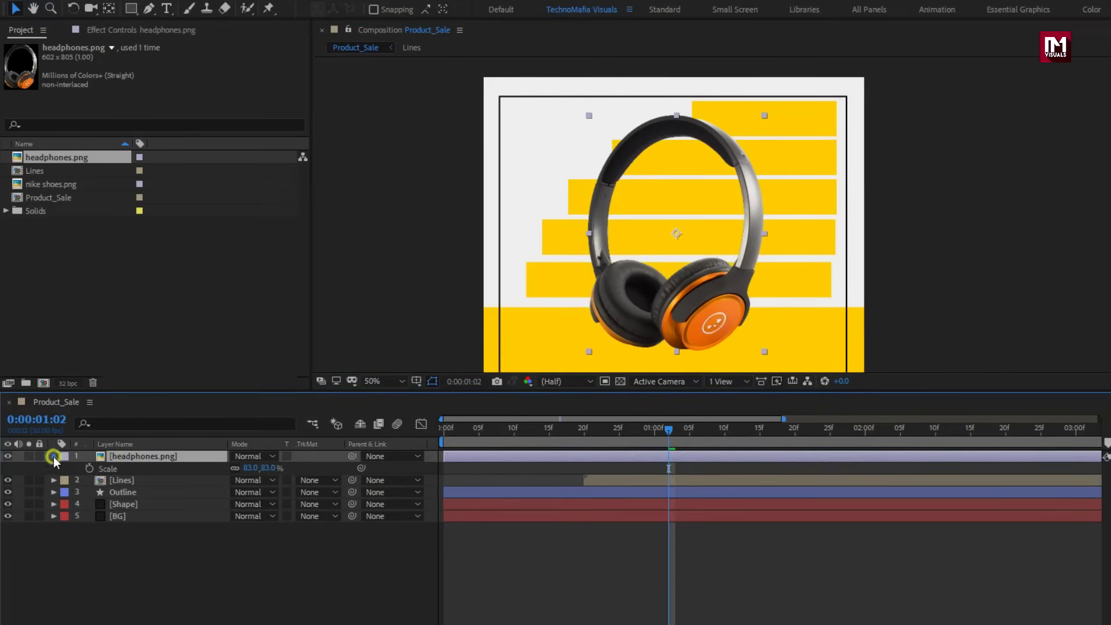
Pre-compose the headphones.png layer as Product 1, leaving all attributes in Product_Sale
{"action": "right_click", "coordinate": [135, 453]}
{"action": "left_click", "coordinate": [166, 392]}
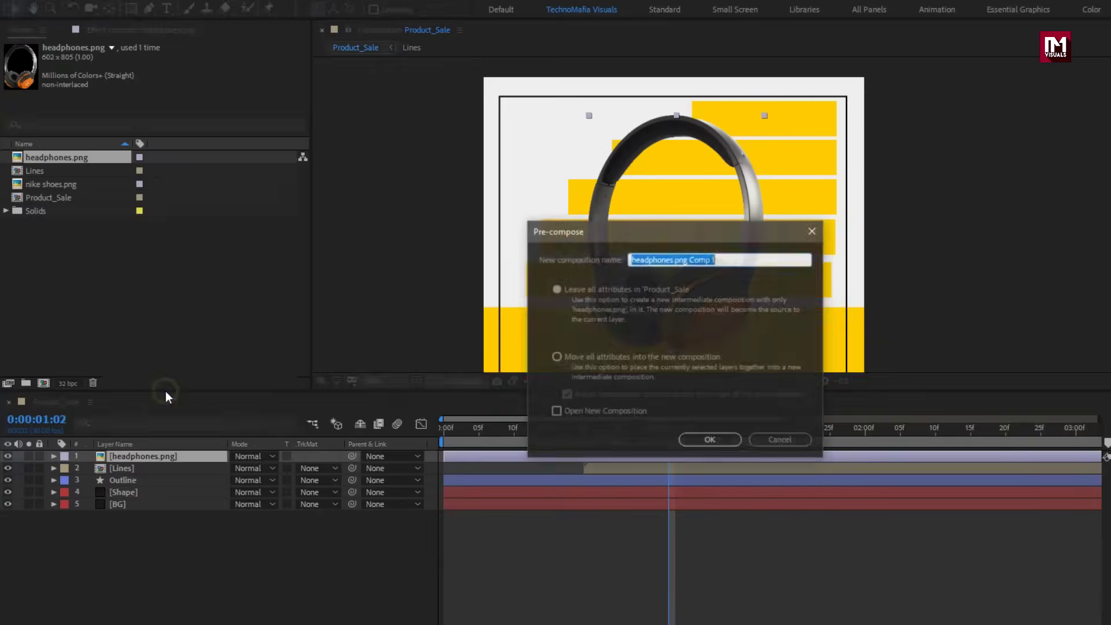
{"action": "type", "text": "Product"}
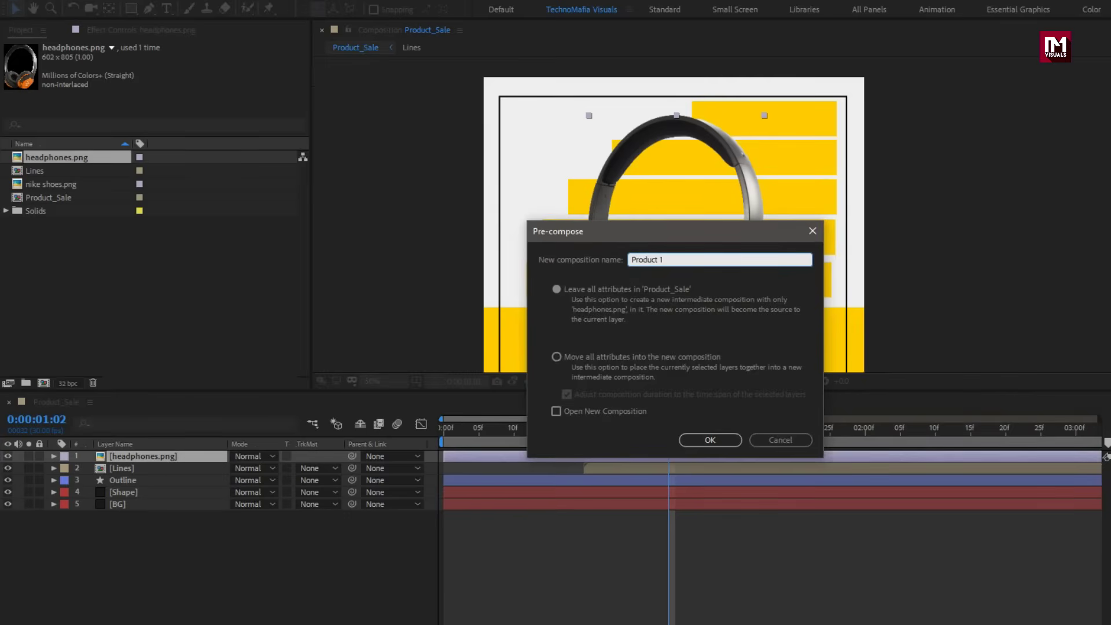
{"action": "left_click", "coordinate": [709, 440]}
Keyframe Product 1's position at 1 second, and set its X position to 1580 at frame 0 so it enters from the right
{"action": "key", "text": "p"}
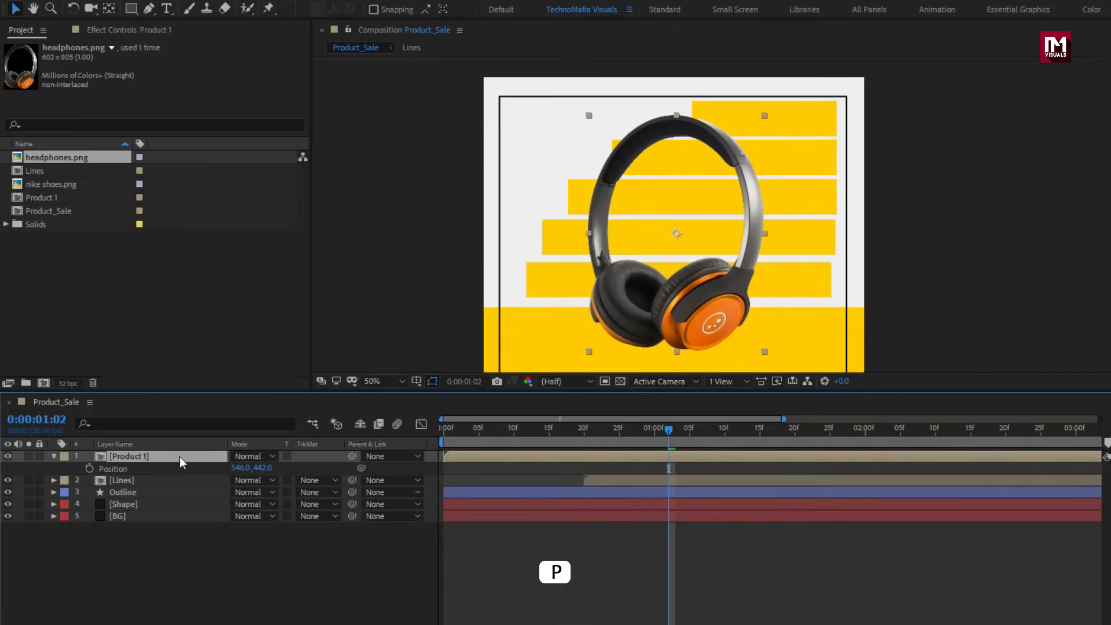
{"action": "left_click_drag", "start_coordinate": [443, 428], "coordinate": [655, 429]}
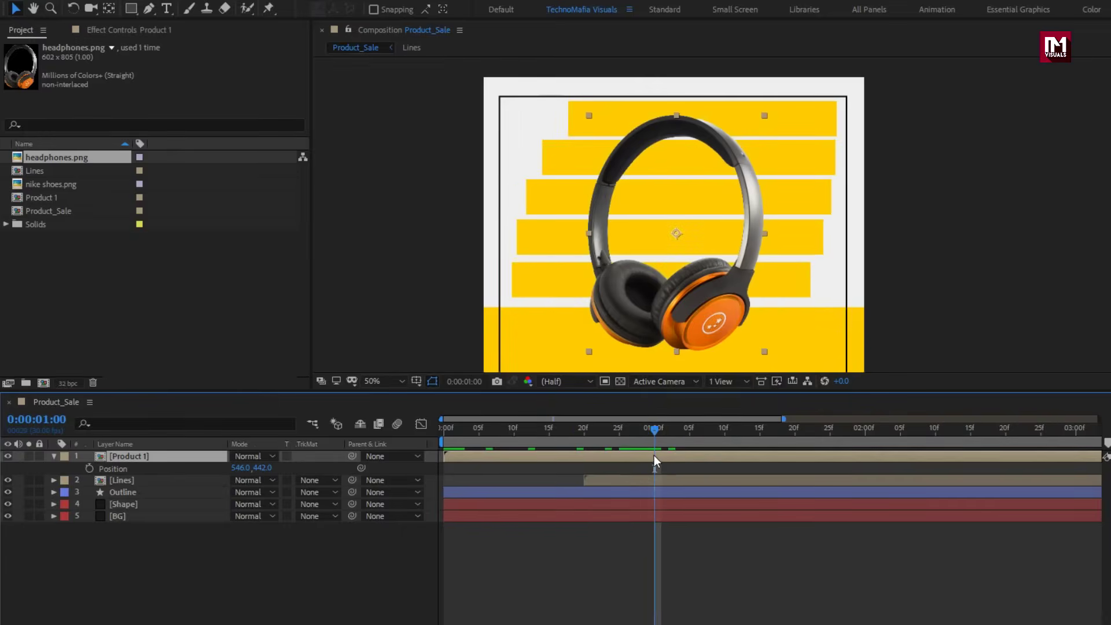
{"action": "left_click", "coordinate": [89, 469]}
{"action": "left_click_drag", "start_coordinate": [457, 429], "coordinate": [421, 430]}
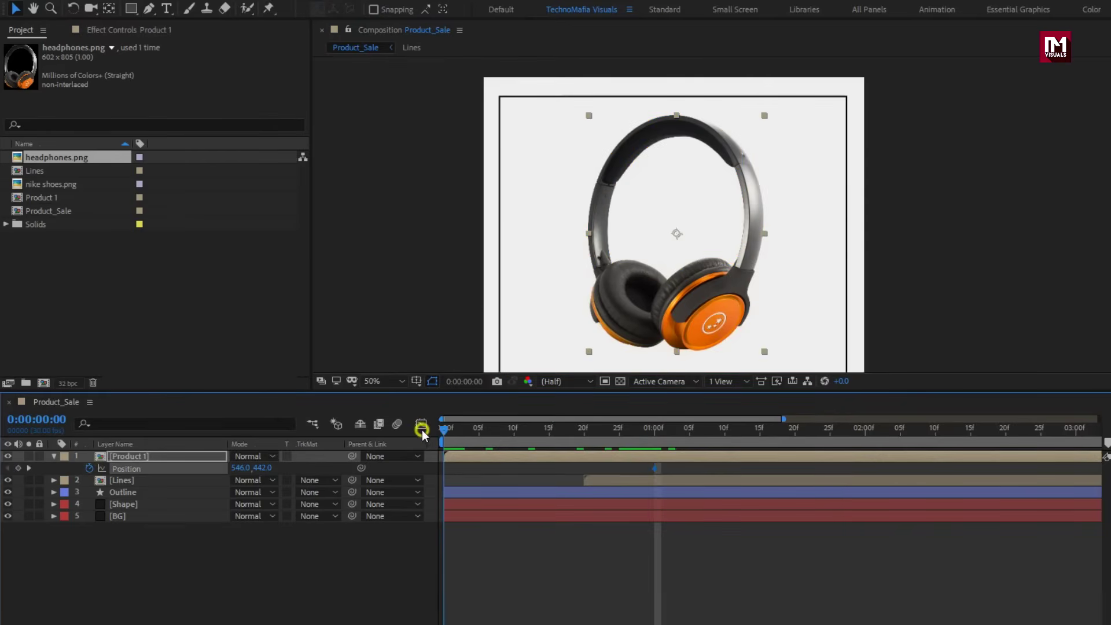
{"action": "left_click_drag", "start_coordinate": [236, 469], "coordinate": [934, 439]}
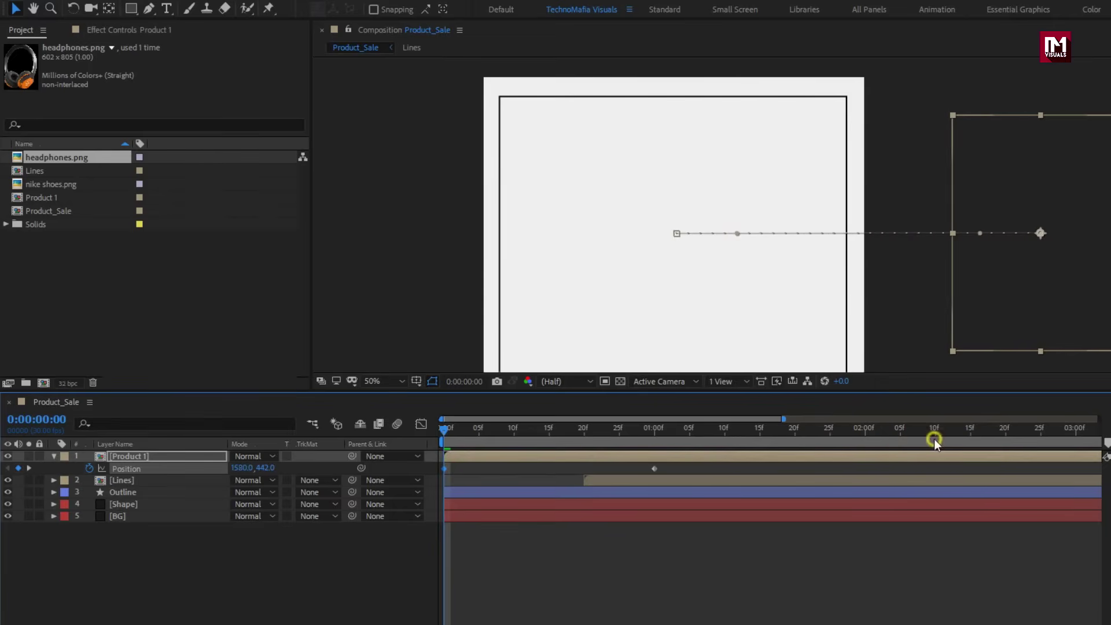
Hold Product 1's position with a keyframe at 2 seconds, set X to -642 at 3 seconds, and preview the slide
{"action": "left_click", "coordinate": [663, 432]}
{"action": "left_click_drag", "start_coordinate": [655, 431], "coordinate": [865, 432]}
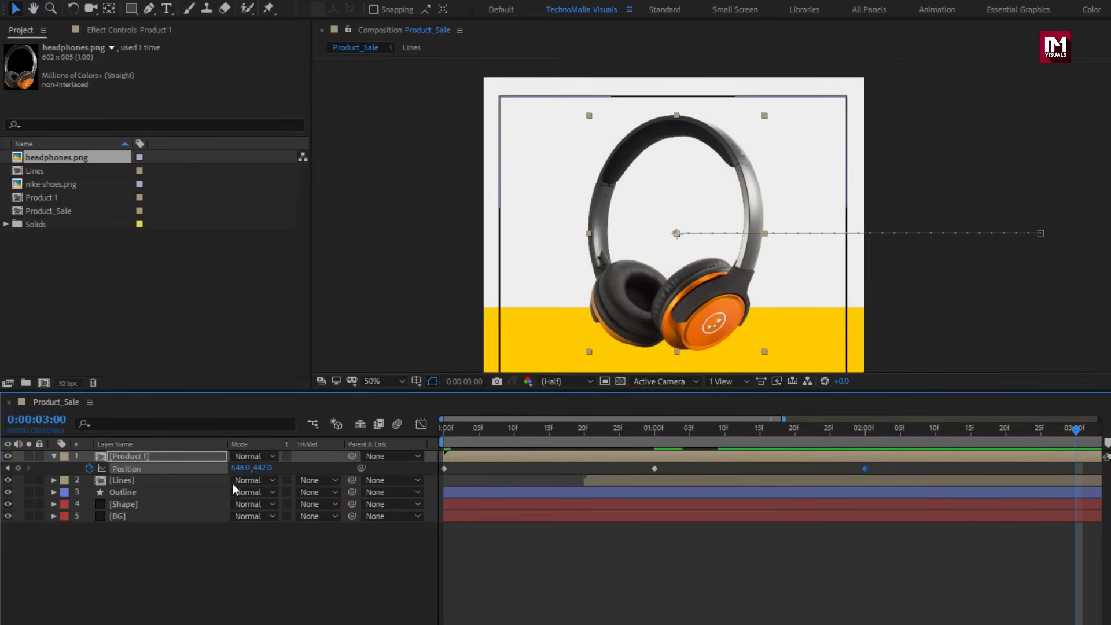
{"action": "left_click_drag", "start_coordinate": [238, 468], "coordinate": [5, 469]}
{"action": "left_click_drag", "start_coordinate": [236, 466], "coordinate": [6, 468]}
{"action": "left_click_drag", "start_coordinate": [238, 468], "coordinate": [63, 469]}
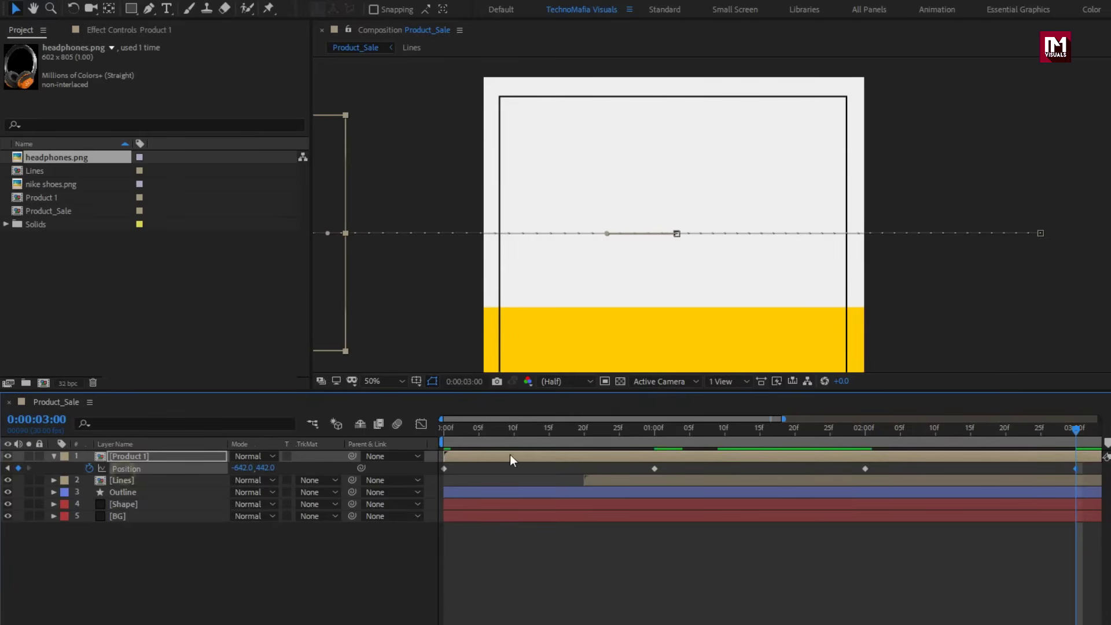
{"action": "left_click_drag", "start_coordinate": [443, 430], "coordinate": [1041, 427]}
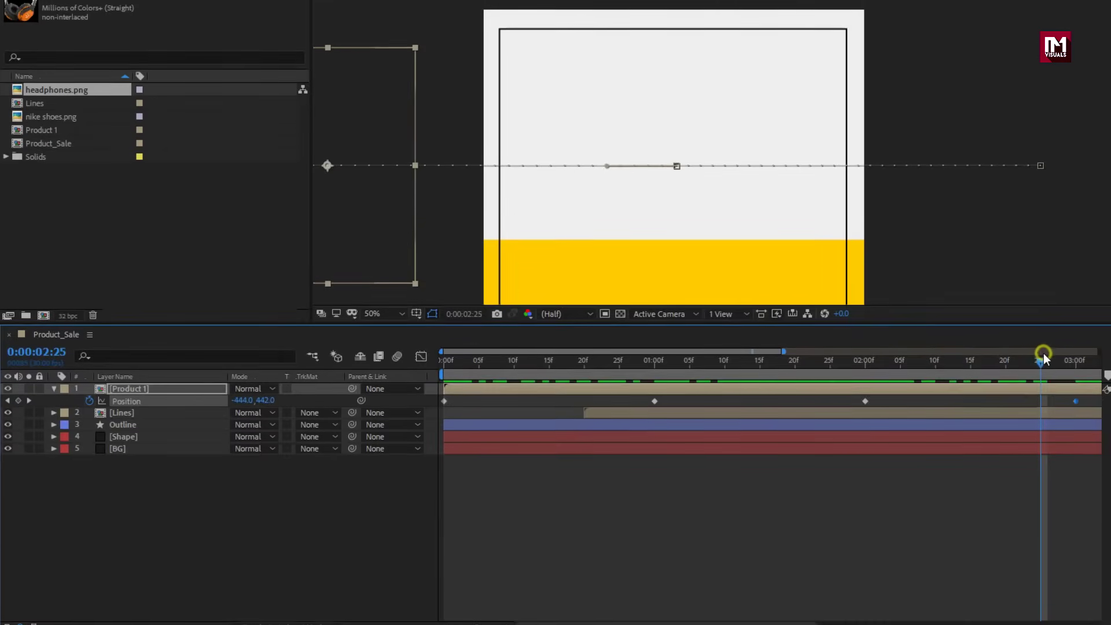
Apply Easy Ease to all four position keyframes of Product 1
{"action": "left_click_drag", "start_coordinate": [1090, 393], "coordinate": [444, 397]}
{"action": "right_click", "coordinate": [445, 396]}
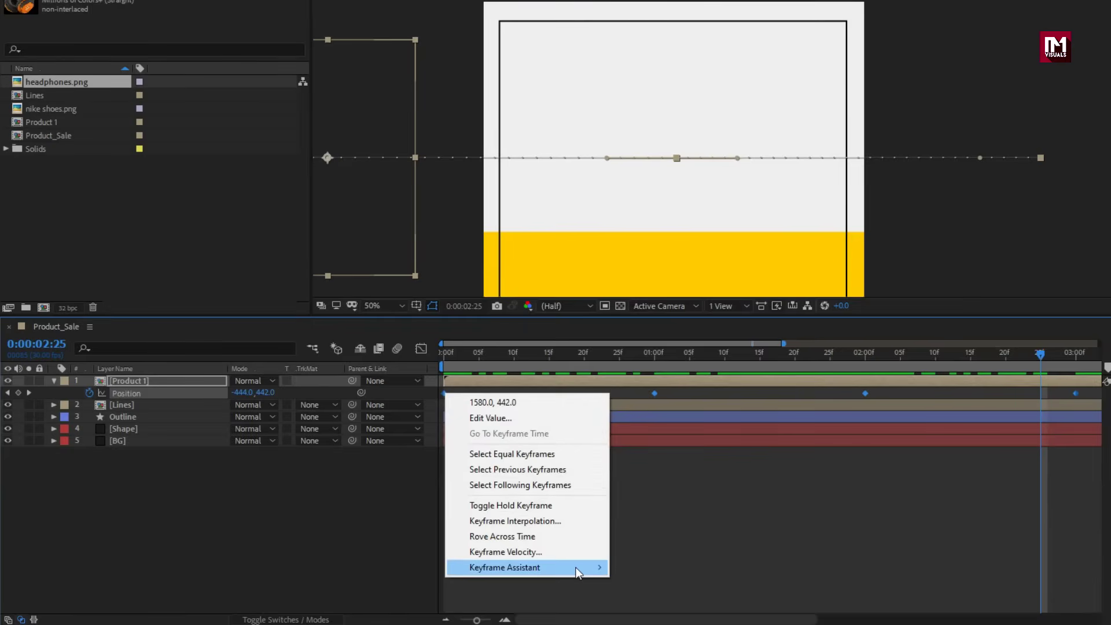
{"action": "mouse_move", "coordinate": [575, 567]}
{"action": "left_click", "coordinate": [636, 475]}
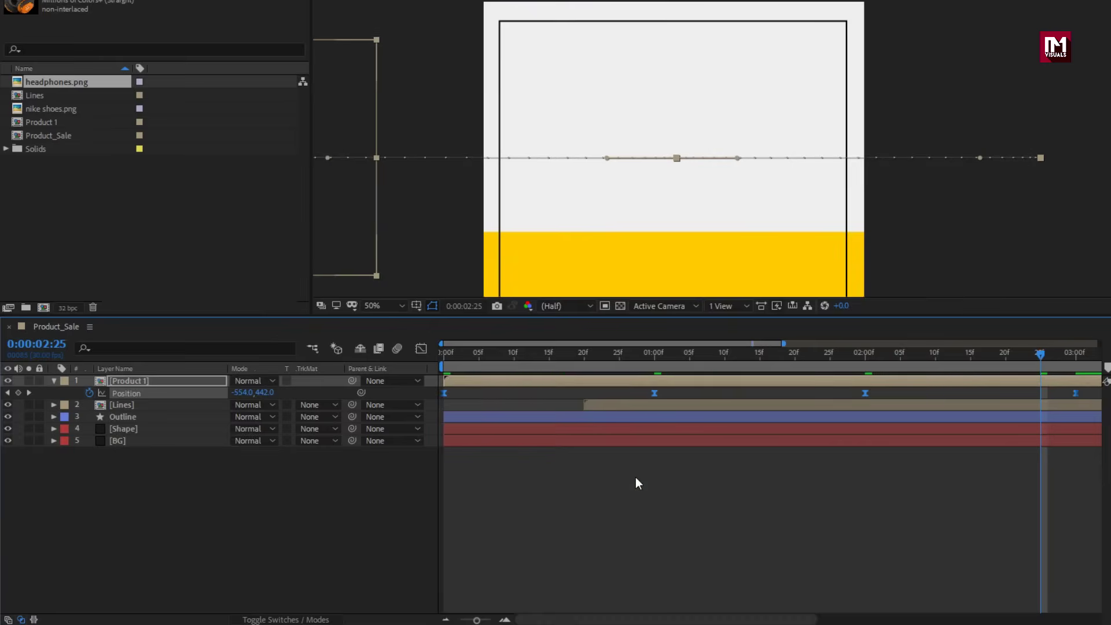
Reshape Product 1's position speed curves so both moves peak early and slow gently into the 1- and 3-second keyframes, and preview them
{"action": "left_click", "coordinate": [420, 349]}
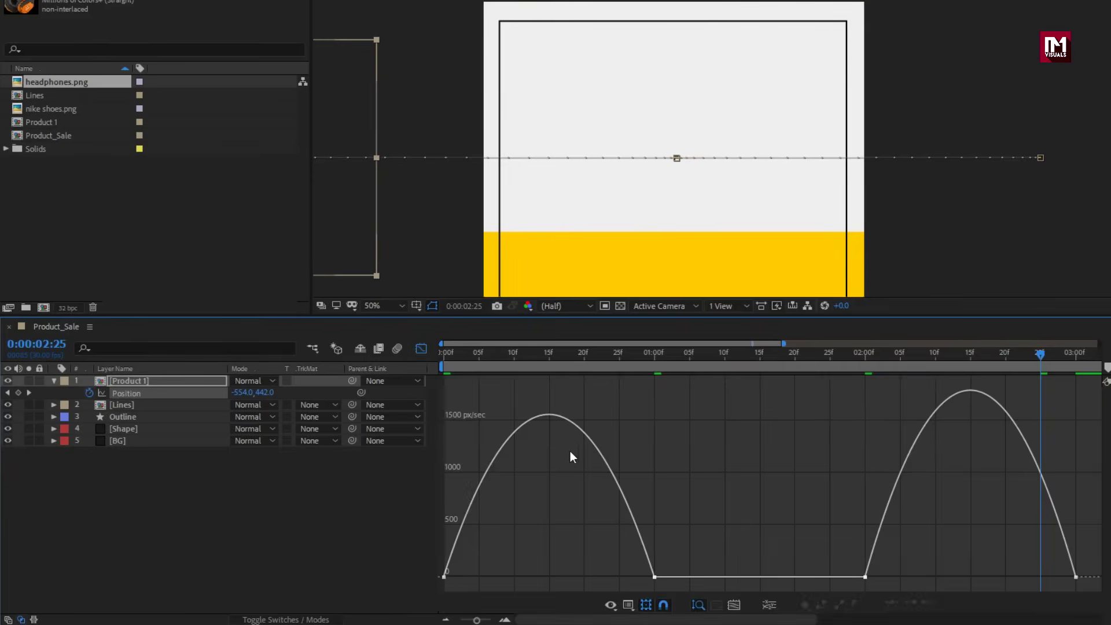
{"action": "left_click", "coordinate": [652, 577]}
{"action": "left_click_drag", "start_coordinate": [617, 577], "coordinate": [570, 577]}
{"action": "left_click", "coordinate": [865, 578]}
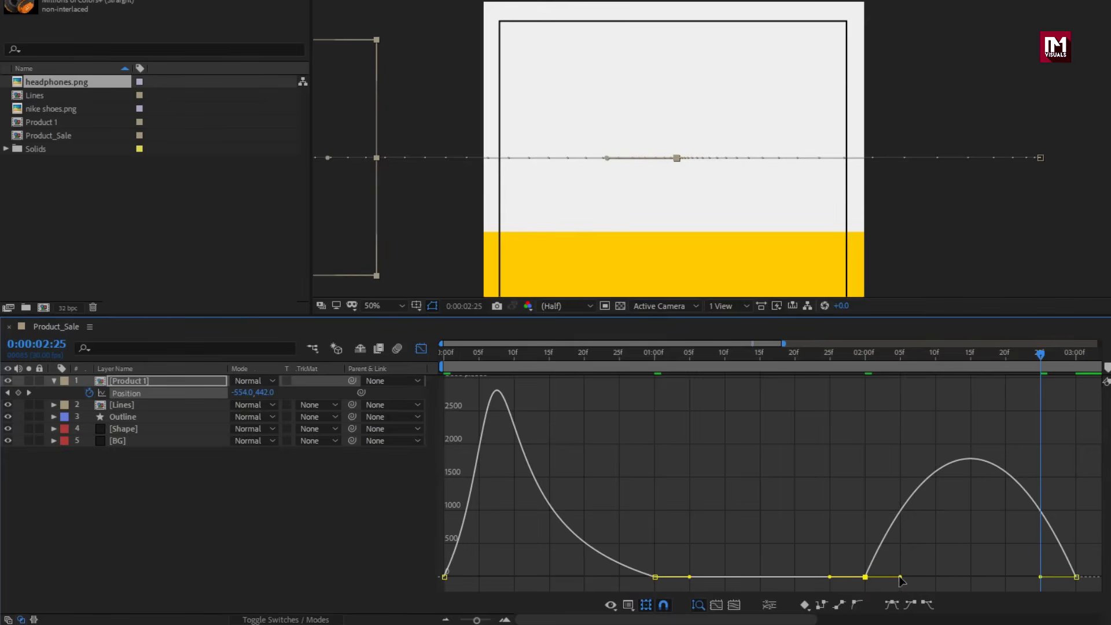
{"action": "left_click_drag", "start_coordinate": [1040, 577], "coordinate": [981, 577]}
{"action": "left_click_drag", "start_coordinate": [458, 357], "coordinate": [1012, 362]}
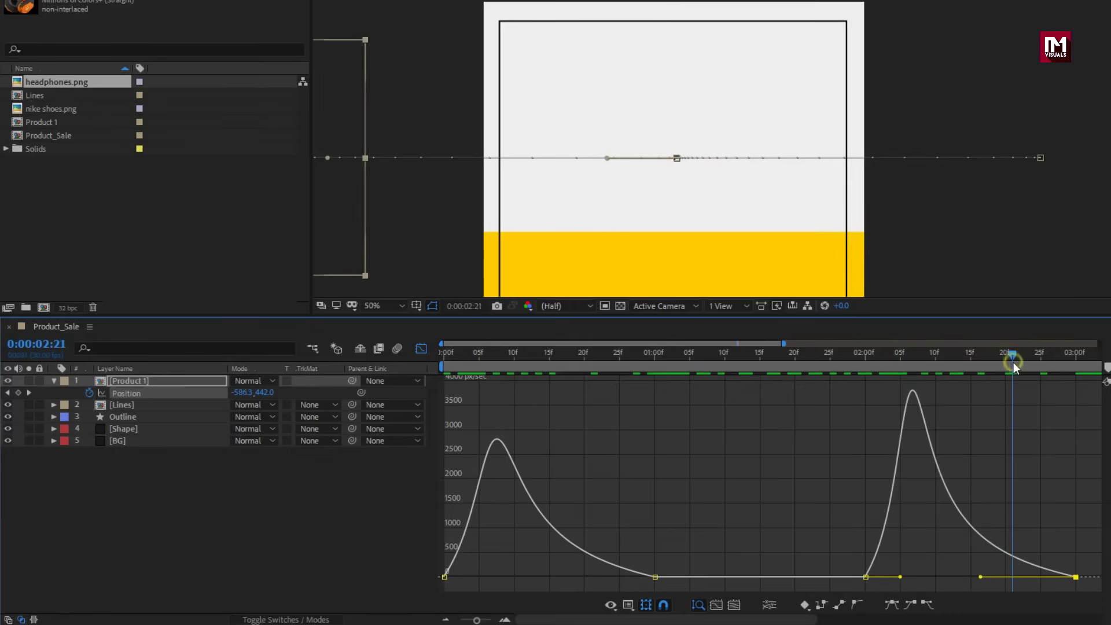
{"action": "left_click", "coordinate": [426, 352]}
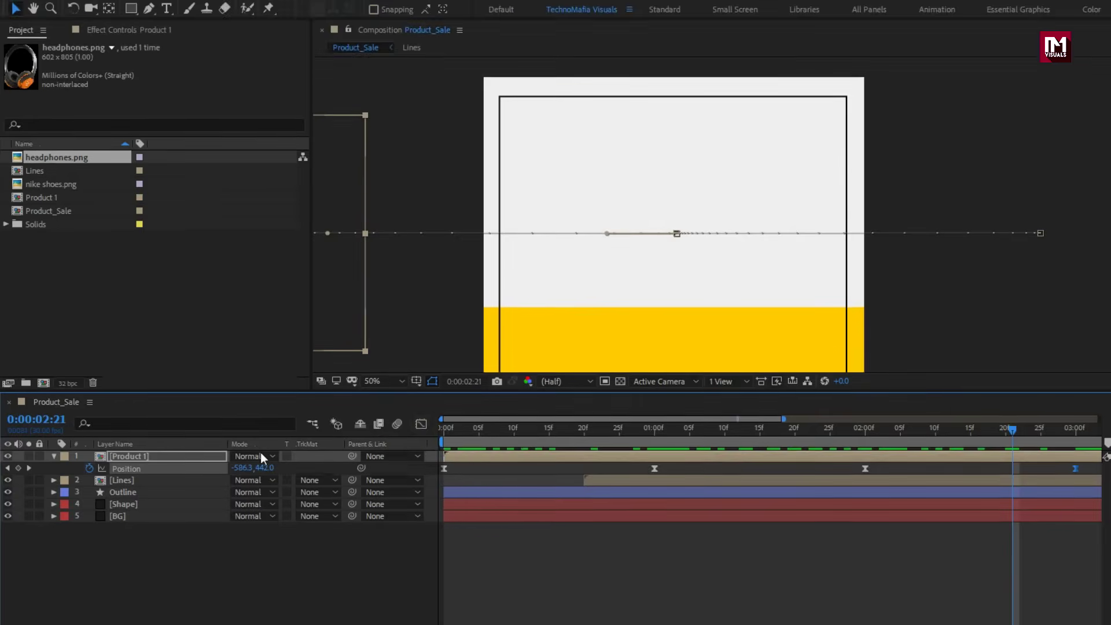
Keyframe Product 1's rotation at 1 second, and set it to 45° at frame 0
{"action": "key", "text": "r"}
{"action": "left_click", "coordinate": [209, 381]}
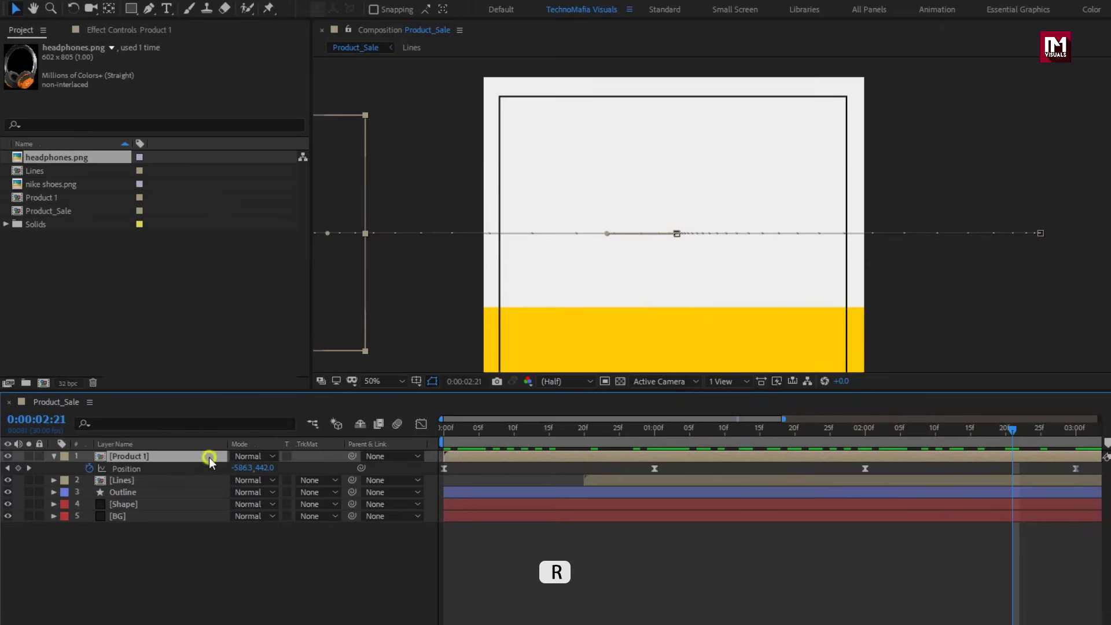
{"action": "key", "text": "r"}
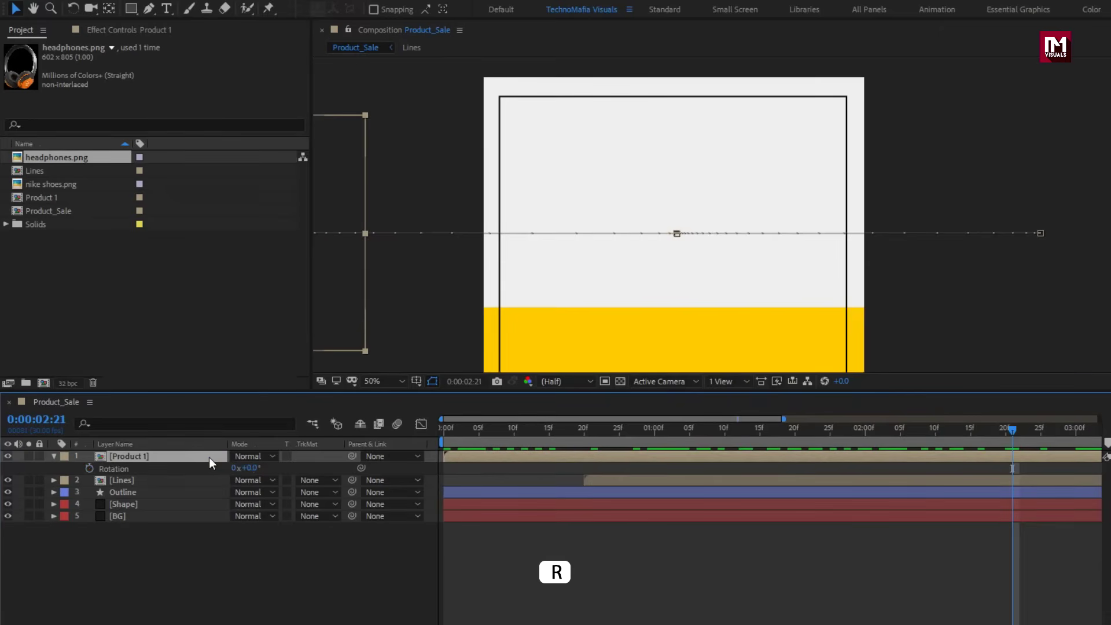
{"action": "left_click", "coordinate": [654, 434]}
{"action": "left_click", "coordinate": [90, 469]}
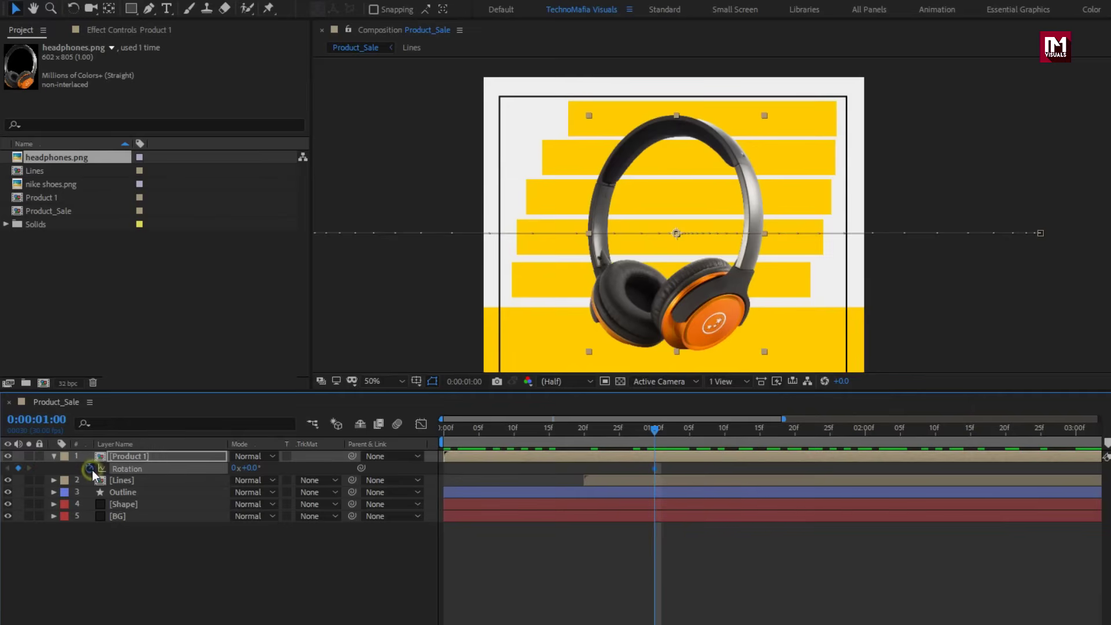
{"action": "left_click_drag", "start_coordinate": [455, 432], "coordinate": [405, 431]}
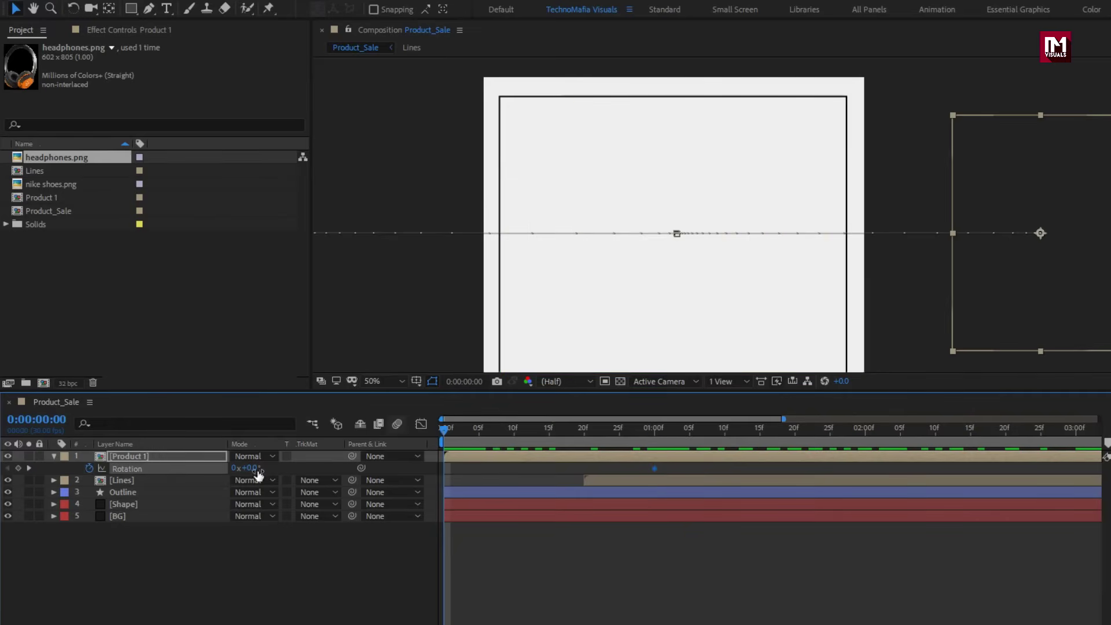
{"action": "type", "text": "45"}
{"action": "key", "text": "Return"}
Hold Product 1's rotation with a keyframe at 2 seconds, and set it to 45° at 3 seconds
{"action": "left_click_drag", "start_coordinate": [445, 429], "coordinate": [866, 428]}
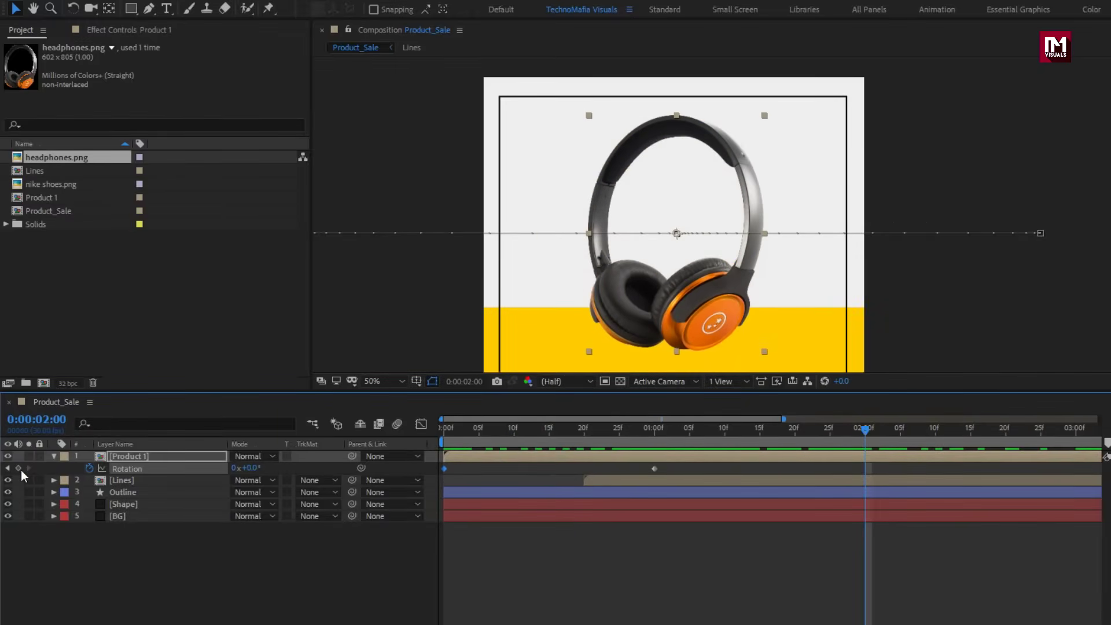
{"action": "left_click", "coordinate": [1076, 436]}
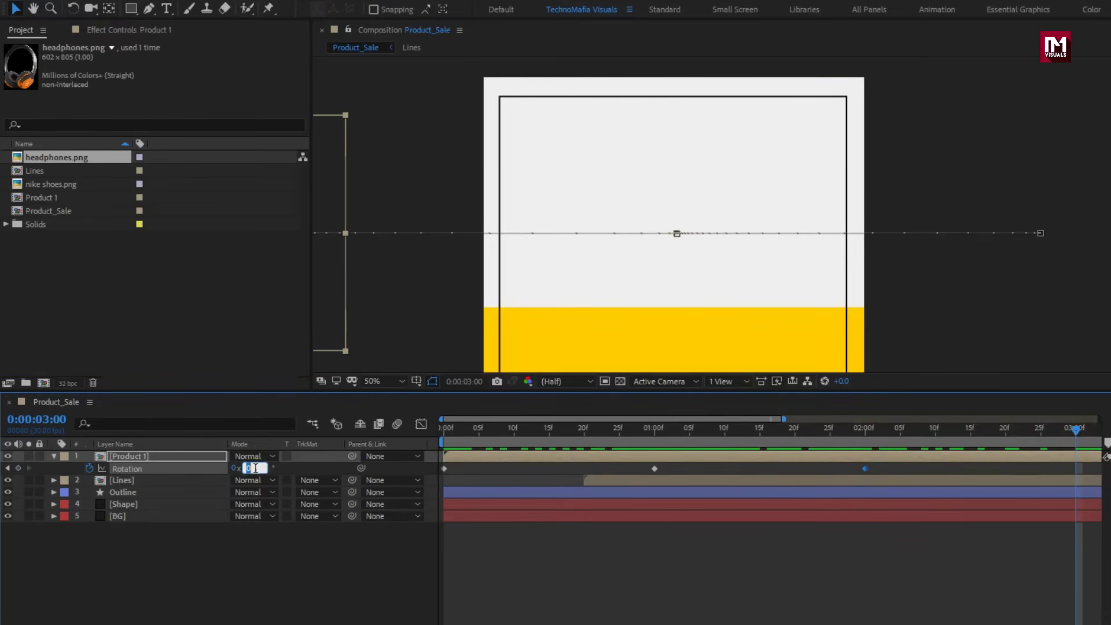
{"action": "key", "text": "Return"}
Apply Easy Ease to all four rotation keyframes of Product 1
{"action": "left_click_drag", "start_coordinate": [1087, 466], "coordinate": [494, 484]}
{"action": "left_click_drag", "start_coordinate": [494, 409], "coordinate": [441, 408]}
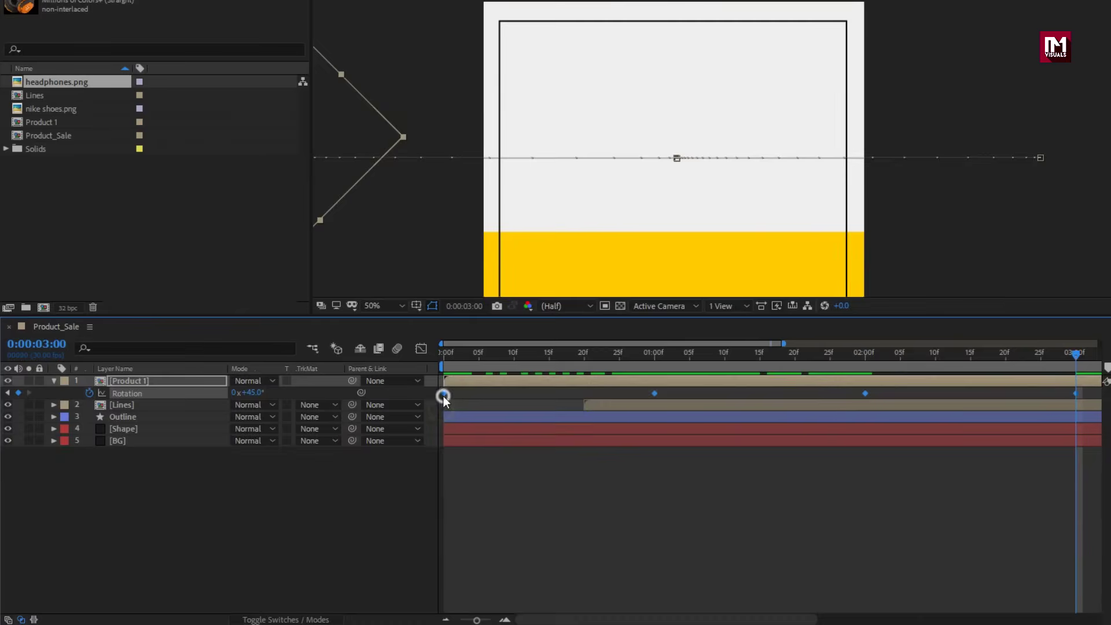
{"action": "right_click", "coordinate": [443, 393]}
{"action": "mouse_move", "coordinate": [564, 575]}
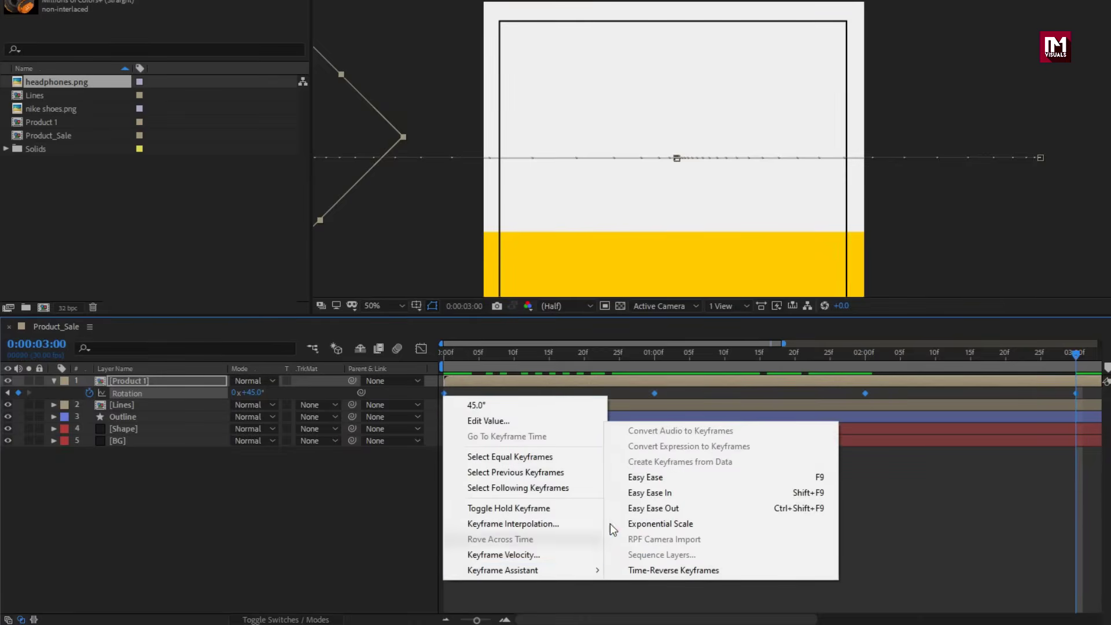
{"action": "left_click", "coordinate": [636, 480]}
Lengthen the incoming easing of Product 1's rotation at 1 and 3 seconds in the speed graph, and preview the animation
{"action": "left_click", "coordinate": [423, 348]}
{"action": "left_click_drag", "start_coordinate": [506, 357], "coordinate": [605, 353]}
{"action": "left_click", "coordinate": [611, 574]}
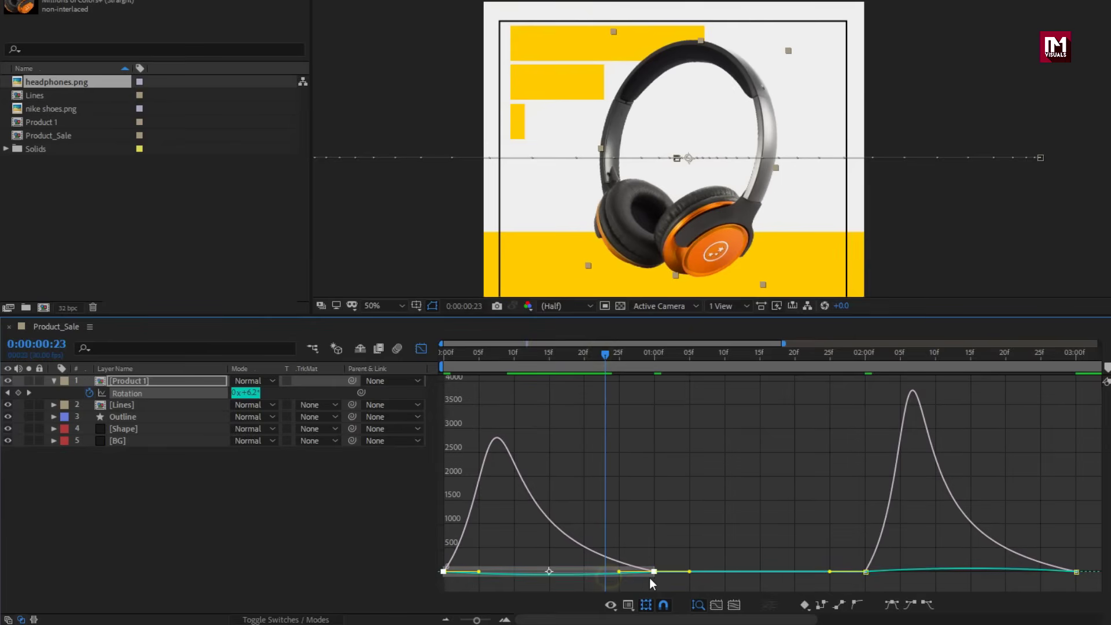
{"action": "left_click_drag", "start_coordinate": [618, 571], "coordinate": [559, 572]}
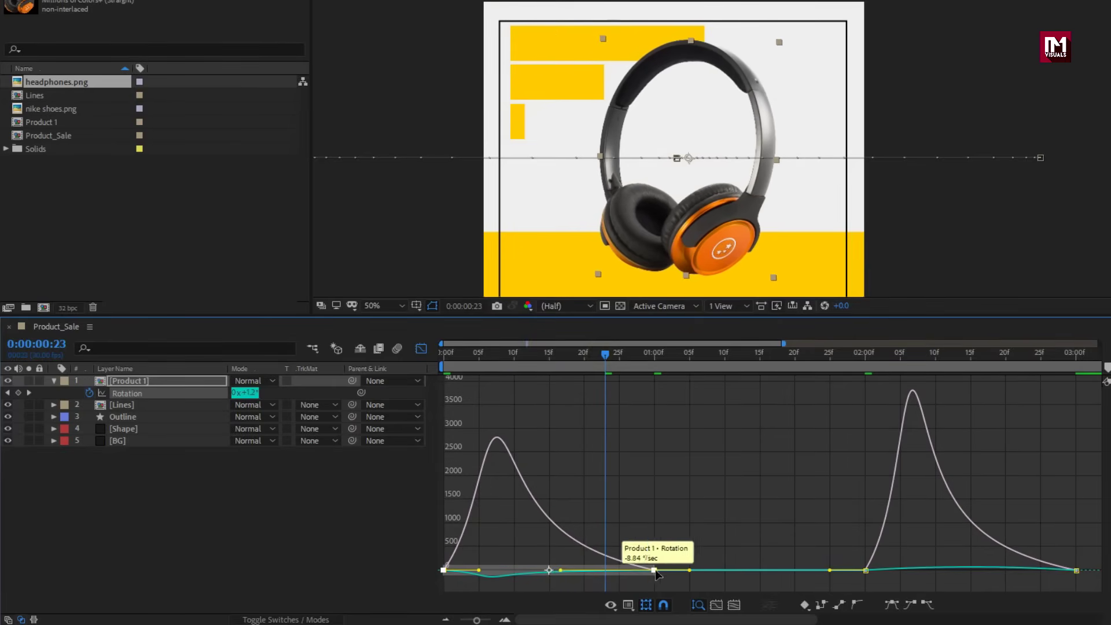
{"action": "left_click", "coordinate": [869, 572]}
{"action": "left_click_drag", "start_coordinate": [1050, 573], "coordinate": [970, 571]}
{"action": "left_click_drag", "start_coordinate": [455, 358], "coordinate": [1040, 350]}
{"action": "left_click", "coordinate": [421, 348]}
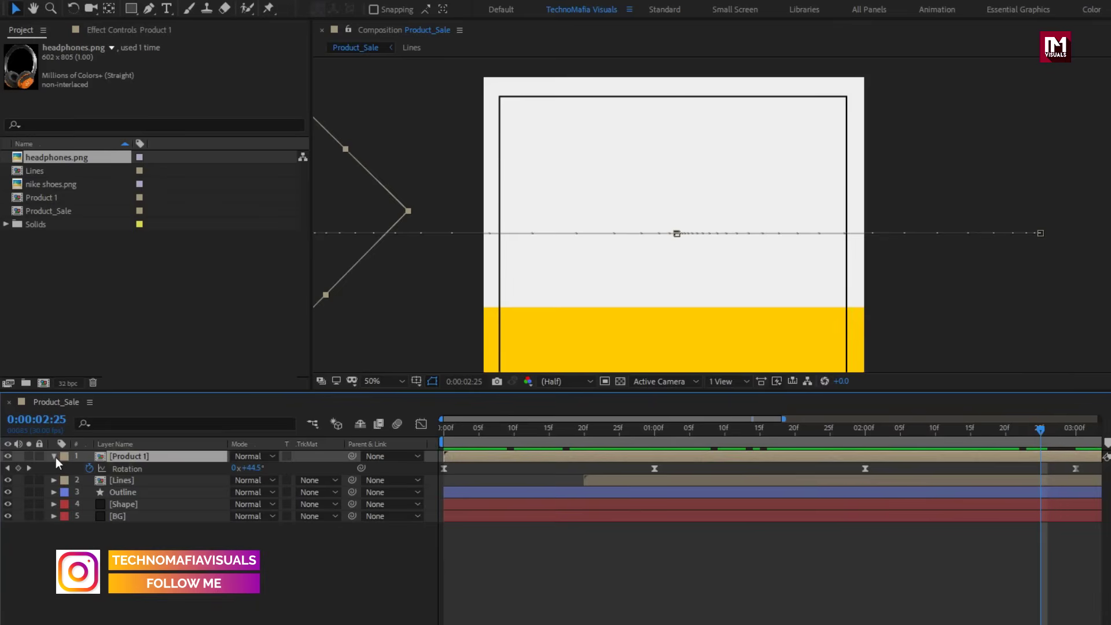
Shift the Product 1 layer so it starts on frame 20, aligned with the Lines layer, and preview it
{"action": "left_click", "coordinate": [54, 427]}
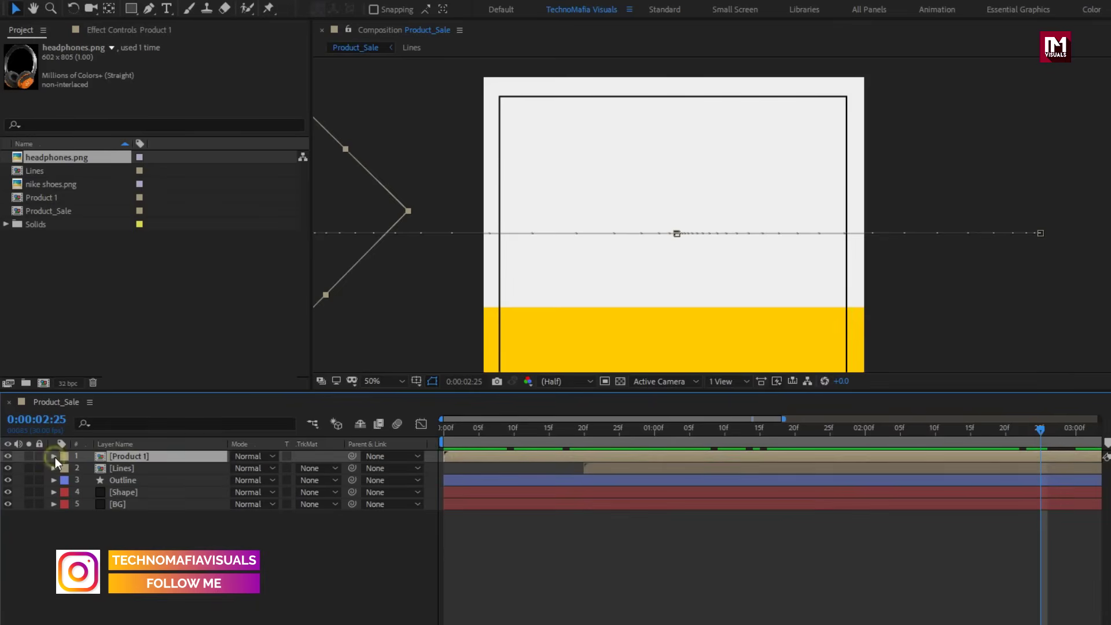
{"action": "left_click", "coordinate": [584, 431]}
{"action": "left_click_drag", "start_coordinate": [474, 452], "coordinate": [769, 426]}
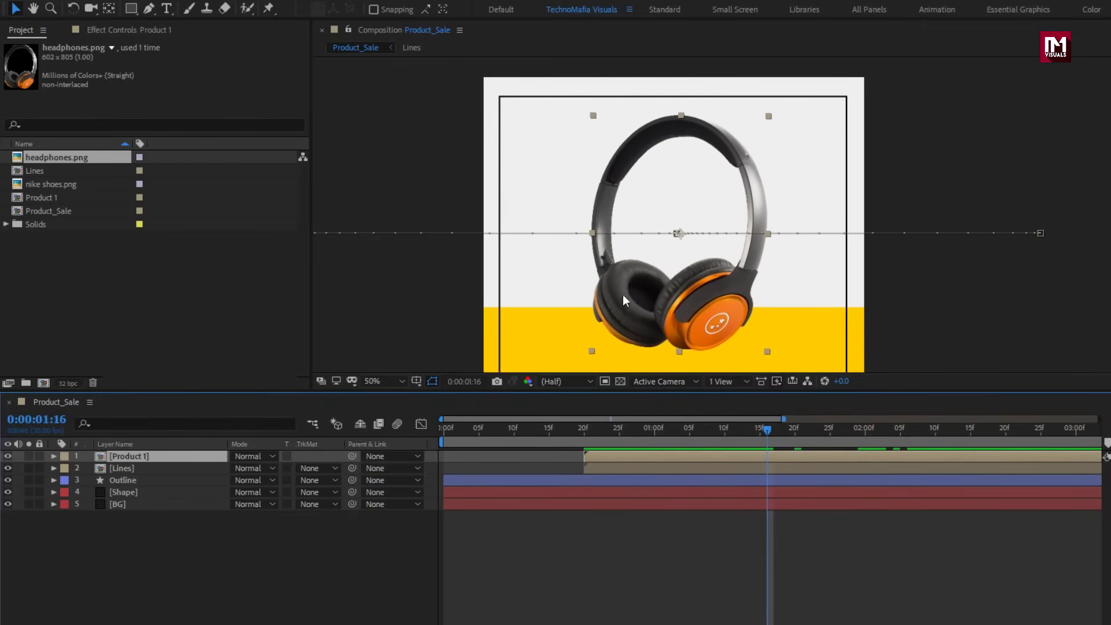
Add the text "Headphones" on the yellow area below the product and centre it horizontally in the frame
{"action": "key", "text": "h"}
{"action": "left_click_drag", "start_coordinate": [616, 280], "coordinate": [640, 81]}
{"action": "key", "text": "v"}
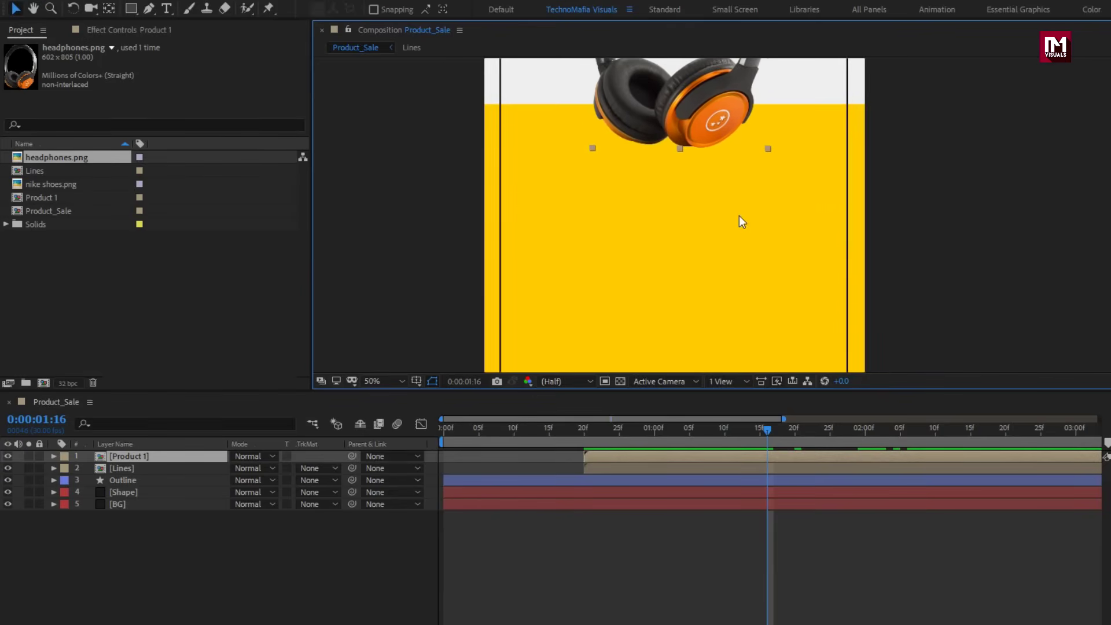
{"action": "left_click", "coordinate": [171, 7]}
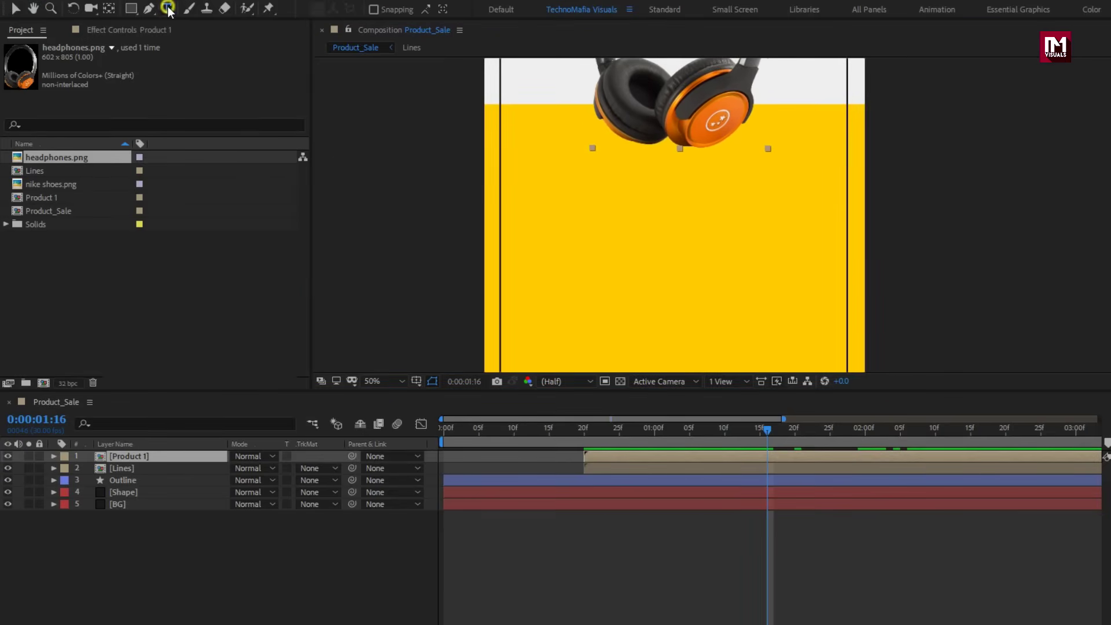
{"action": "left_click", "coordinate": [583, 212]}
{"action": "type", "text": "Headphon"}
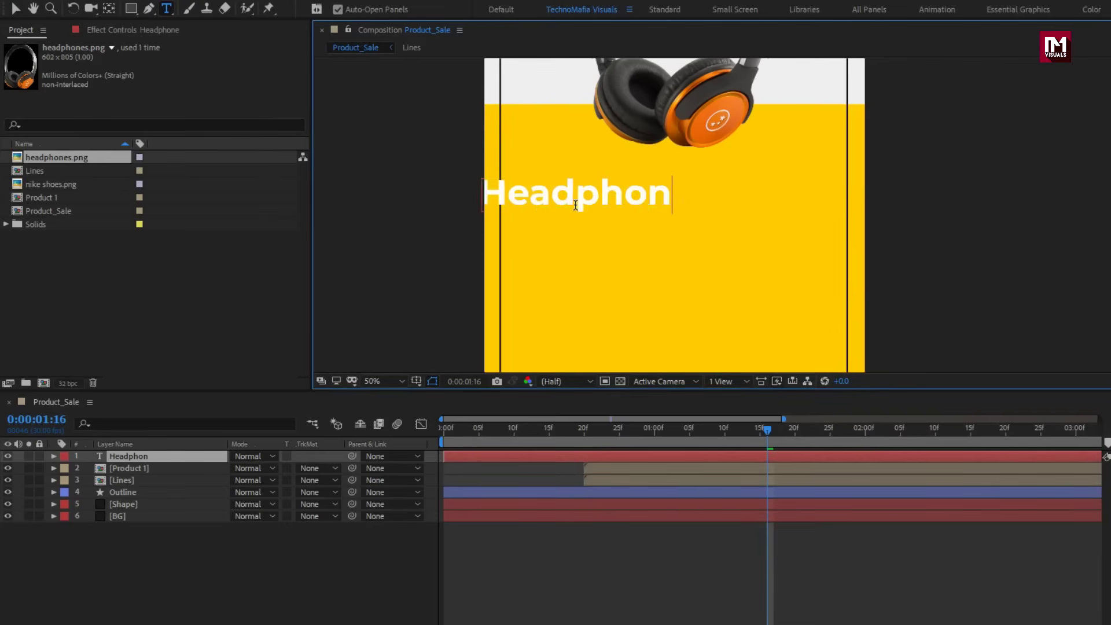
{"action": "type", "text": "es"}
{"action": "key", "text": "KP_Enter"}
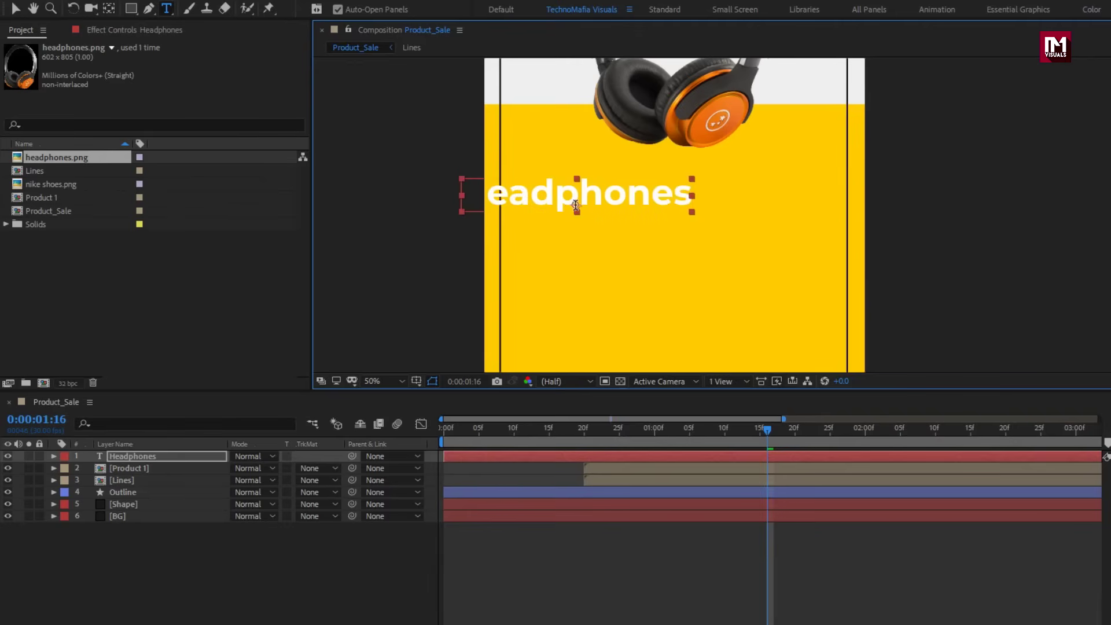
{"action": "key", "text": "v"}
{"action": "left_click_drag", "start_coordinate": [546, 200], "coordinate": [640, 200]}
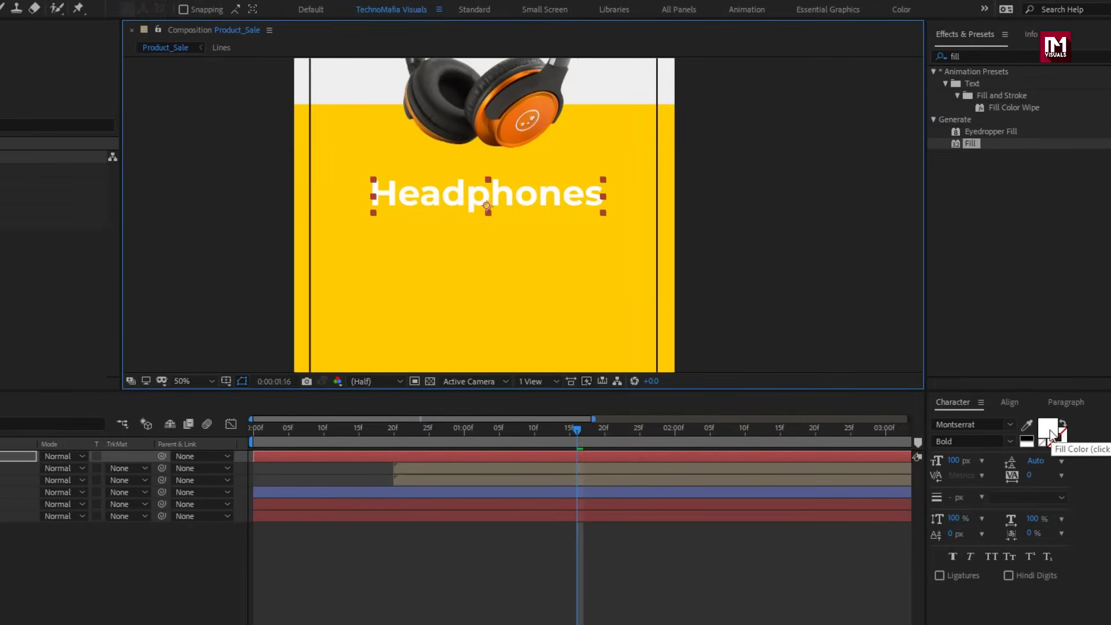
Apply the Fill effect to the Headphones text and set its color to black
{"action": "left_click_drag", "start_coordinate": [972, 150], "coordinate": [500, 199]}
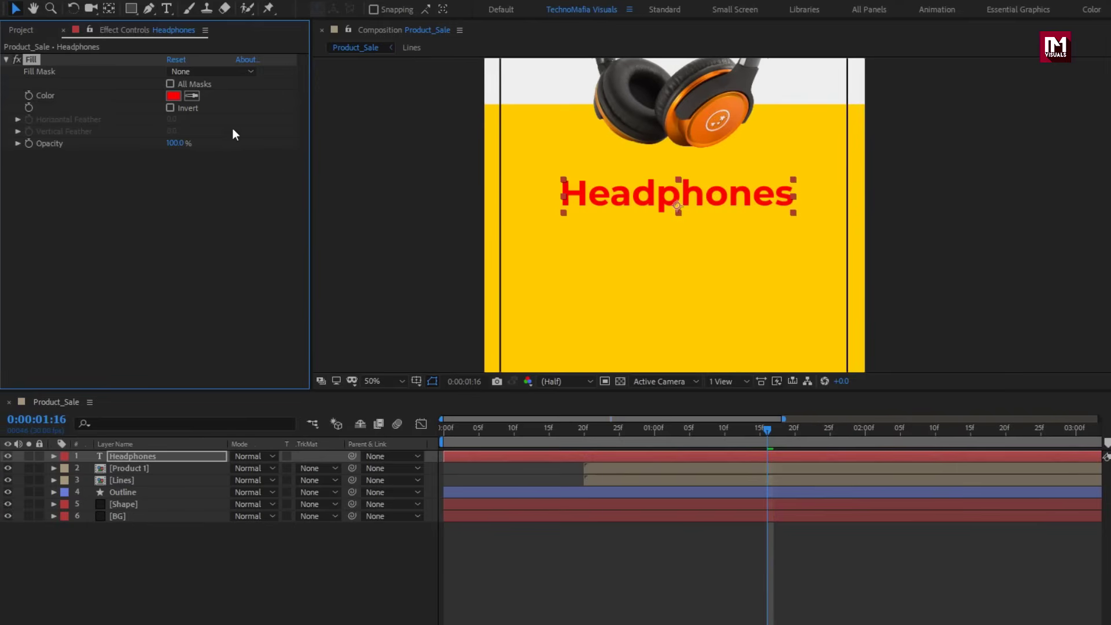
{"action": "left_click", "coordinate": [172, 96]}
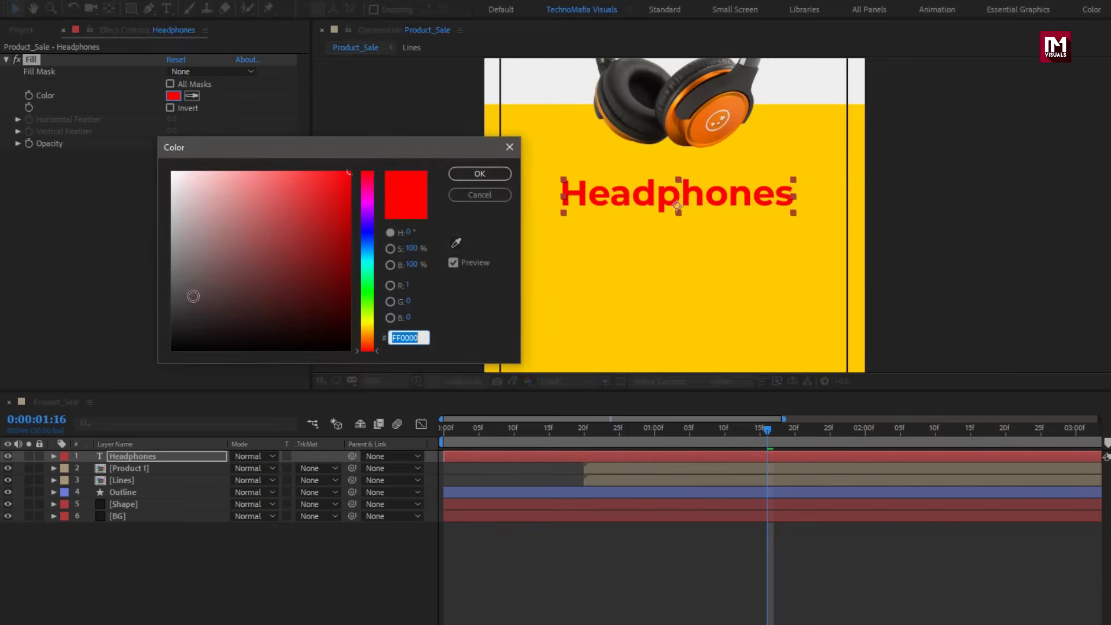
{"action": "left_click", "coordinate": [167, 354]}
{"action": "left_click", "coordinate": [480, 174]}
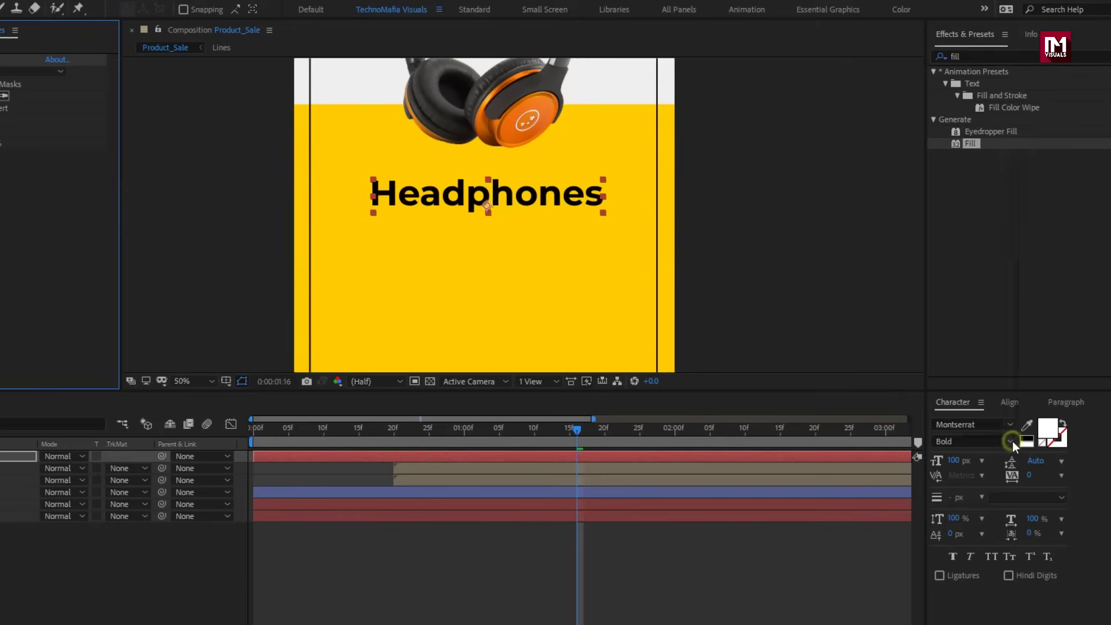
Set the Headphones text to the Black font style in all caps and re-centre it horizontally in the composition
{"action": "left_click", "coordinate": [1012, 441]}
{"action": "left_click", "coordinate": [966, 413]}
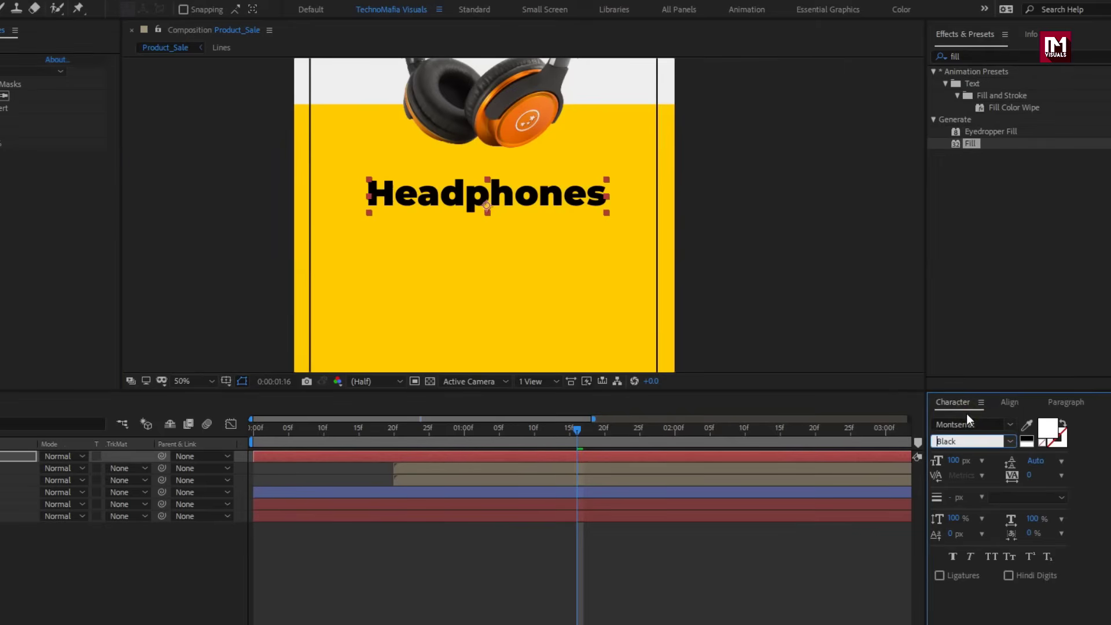
{"action": "left_click", "coordinate": [986, 557]}
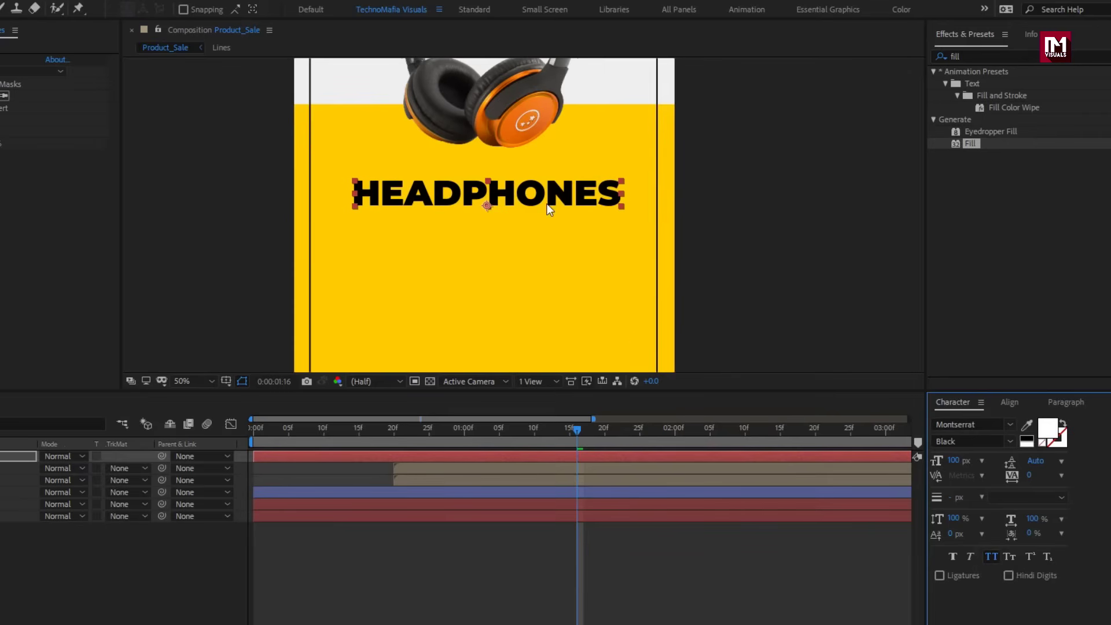
{"action": "left_click", "coordinate": [1007, 402]}
{"action": "left_click", "coordinate": [967, 438]}
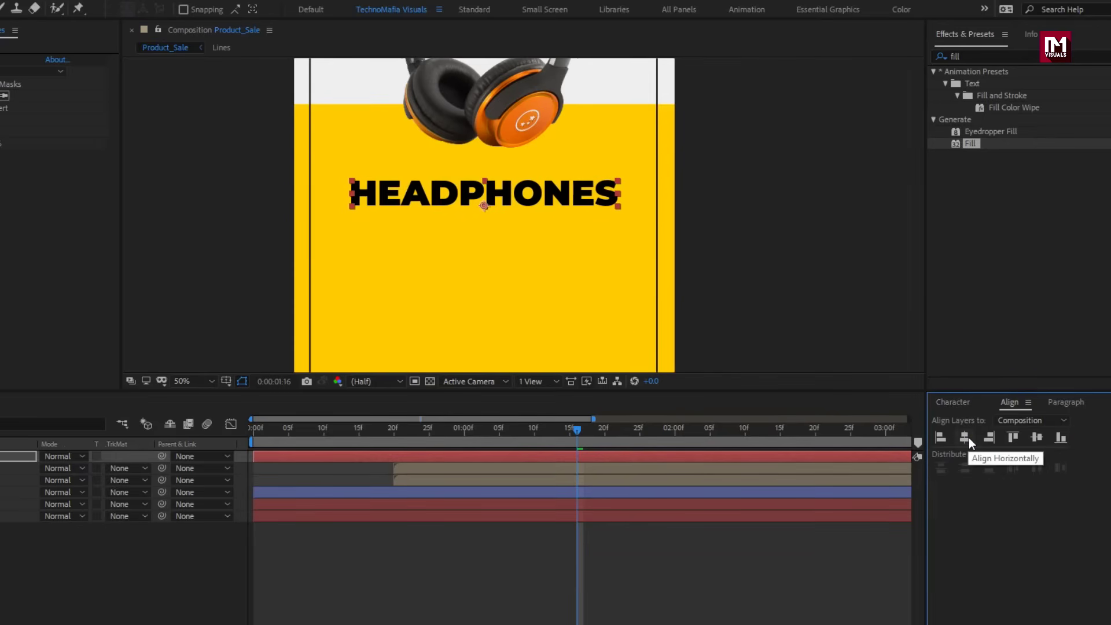
Add a Tracking animator to the Headphones text layer
{"action": "left_click", "coordinate": [162, 453]}
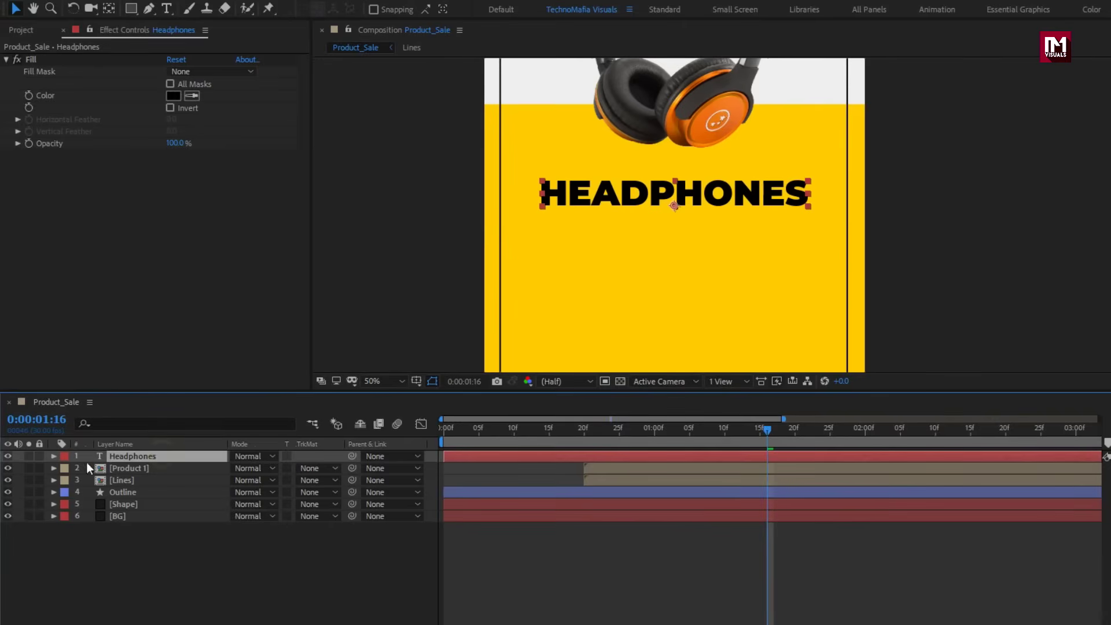
{"action": "left_click", "coordinate": [53, 456]}
{"action": "left_click", "coordinate": [336, 468]}
{"action": "left_click", "coordinate": [366, 368]}
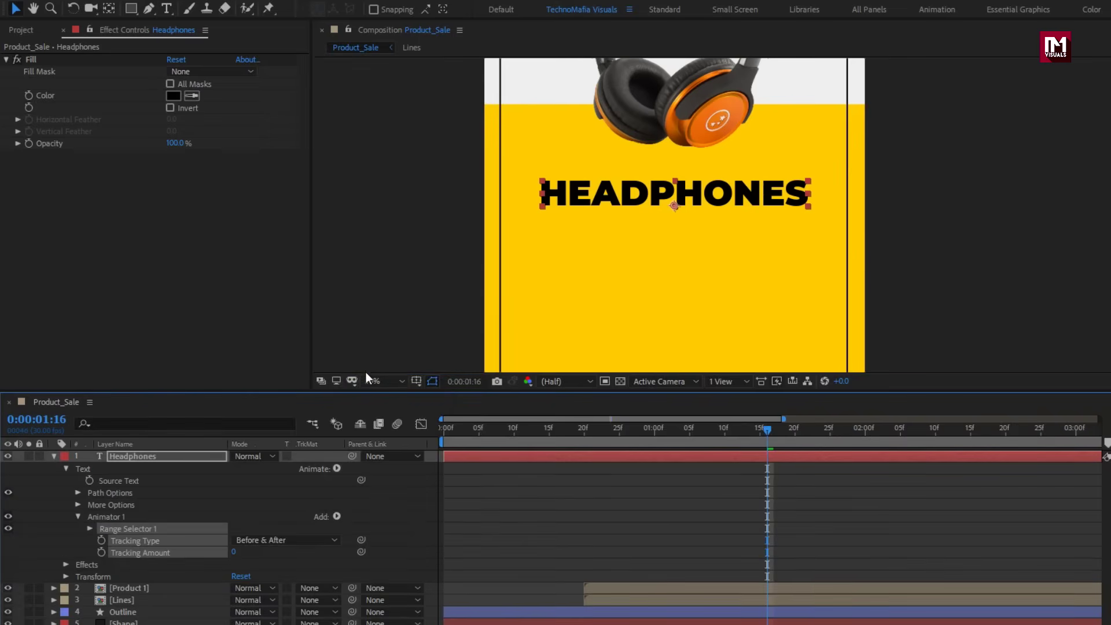
Keyframe the Range Selector's Start on the Headphones text from 0% at 0 seconds to 100% at 1 second
{"action": "left_click", "coordinate": [444, 428]}
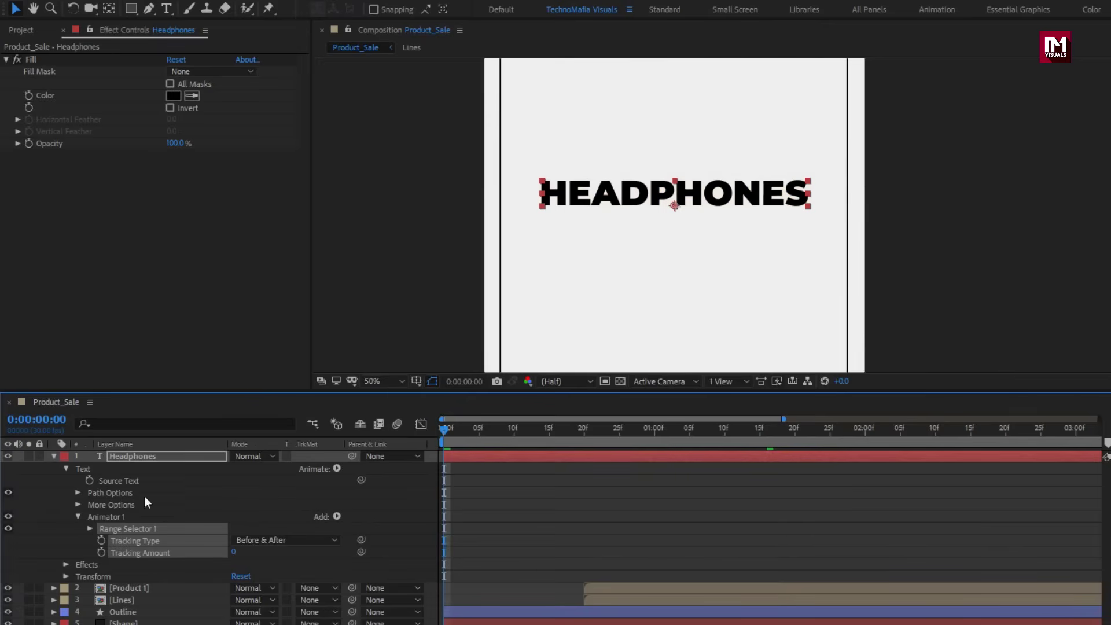
{"action": "left_click", "coordinate": [89, 529]}
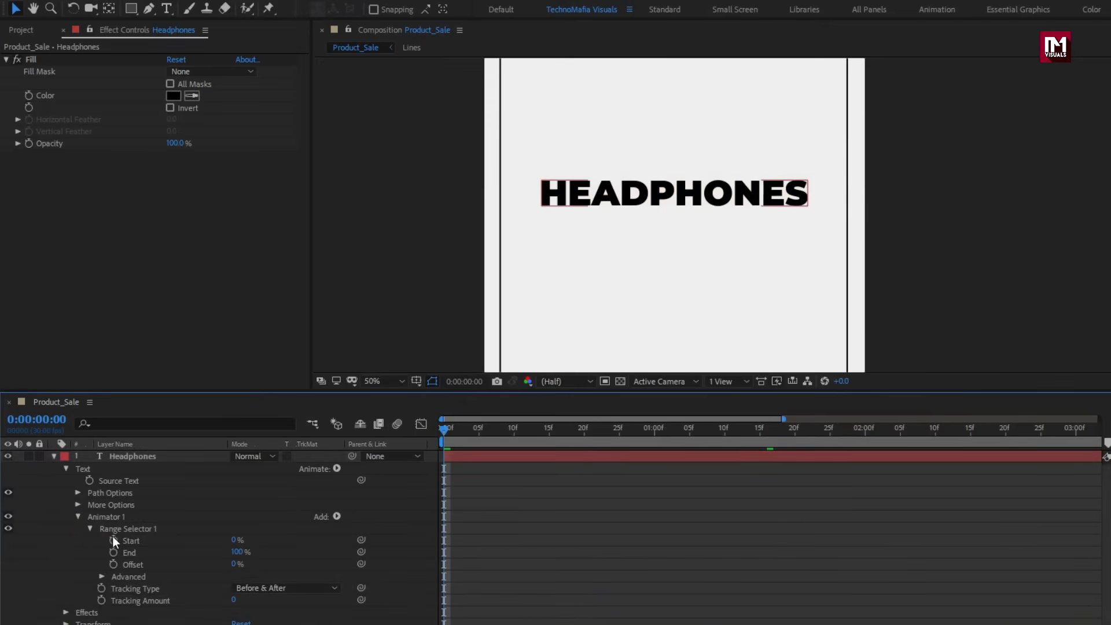
{"action": "left_click", "coordinate": [113, 540]}
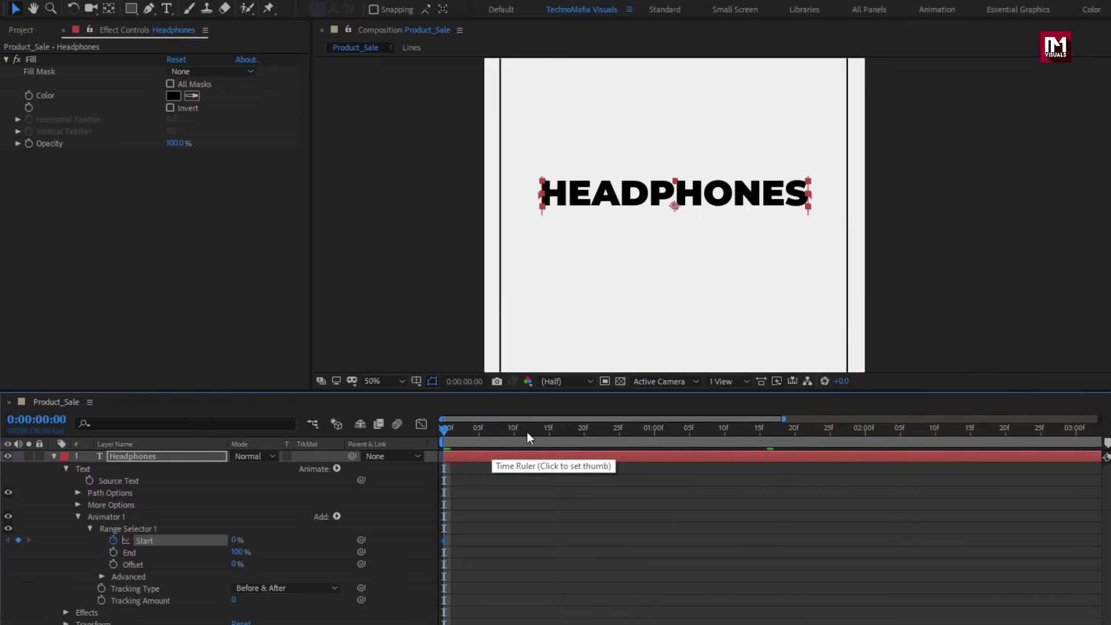
{"action": "left_click", "coordinate": [586, 431]}
{"action": "left_click_drag", "start_coordinate": [587, 432], "coordinate": [654, 432]}
{"action": "left_click_drag", "start_coordinate": [238, 538], "coordinate": [360, 526]}
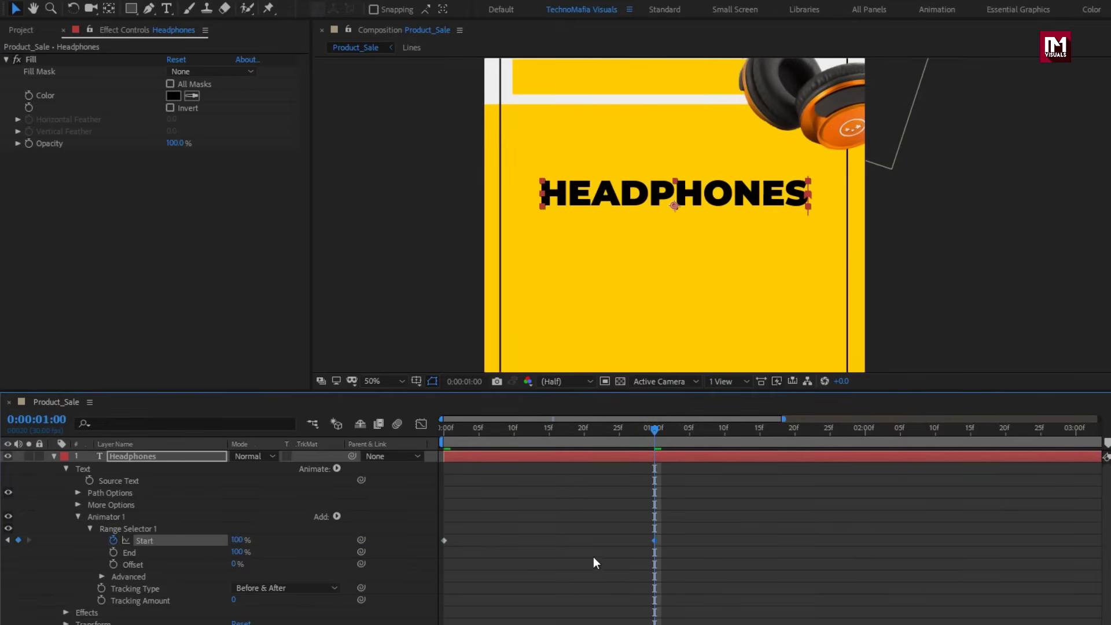
Apply Easy Ease to both Start keyframes of the Headphones Range Selector
{"action": "left_click_drag", "start_coordinate": [664, 536], "coordinate": [441, 547]}
{"action": "right_click", "coordinate": [442, 543]}
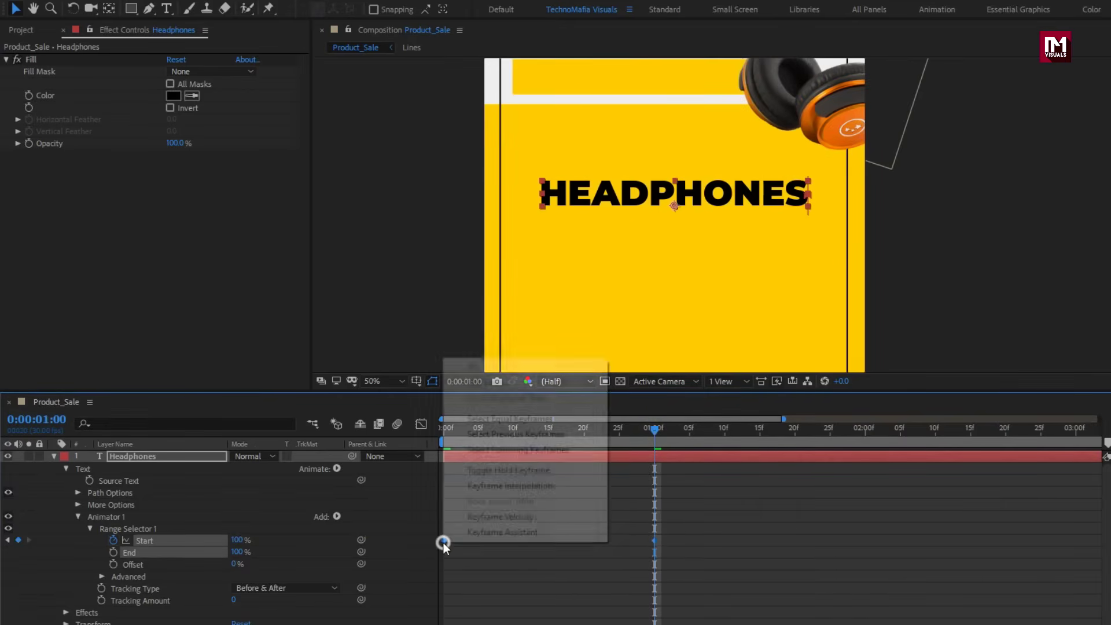
{"action": "mouse_move", "coordinate": [533, 533]}
{"action": "left_click", "coordinate": [648, 578]}
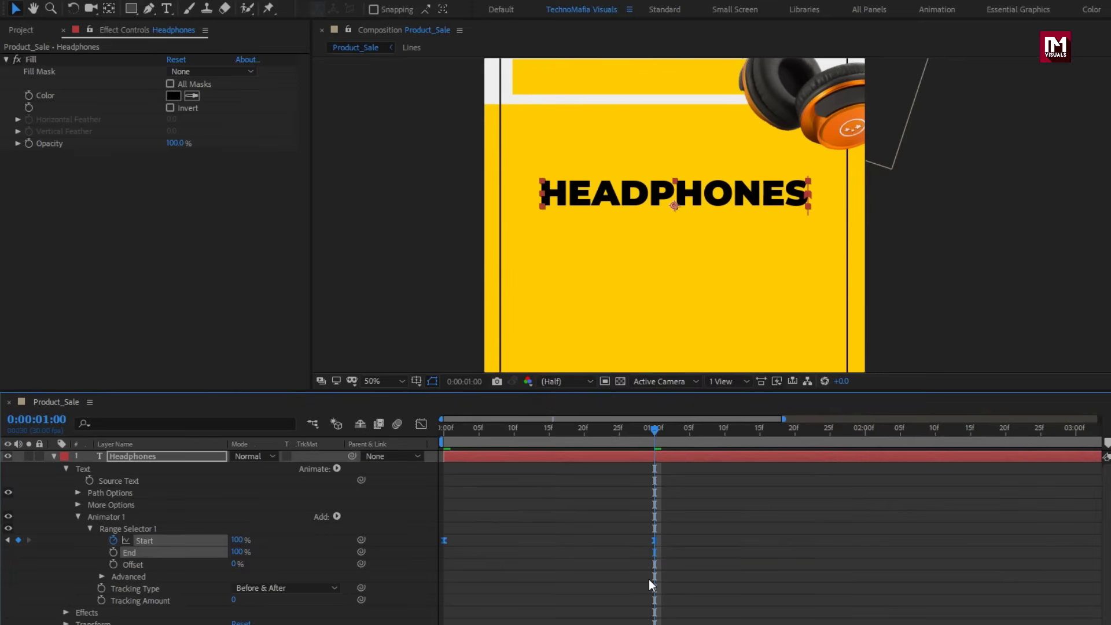
Add Opacity at 0% and Rotation at 15° to the Headphones text animator, and preview the letters' reveal
{"action": "left_click", "coordinate": [337, 516]}
{"action": "mouse_move", "coordinate": [394, 522]}
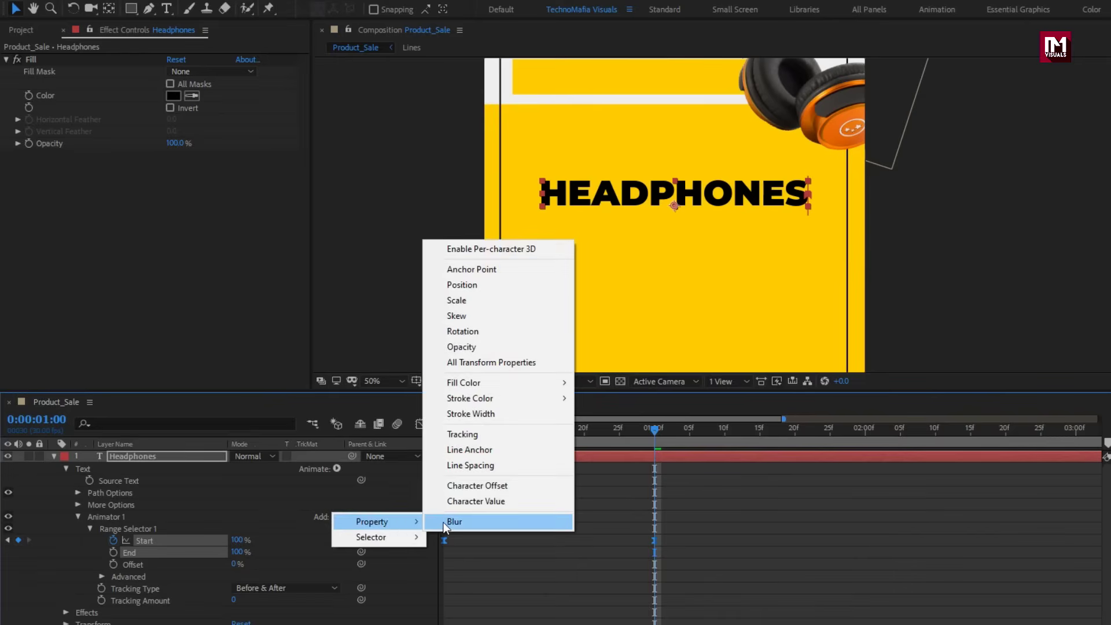
{"action": "left_click", "coordinate": [450, 349]}
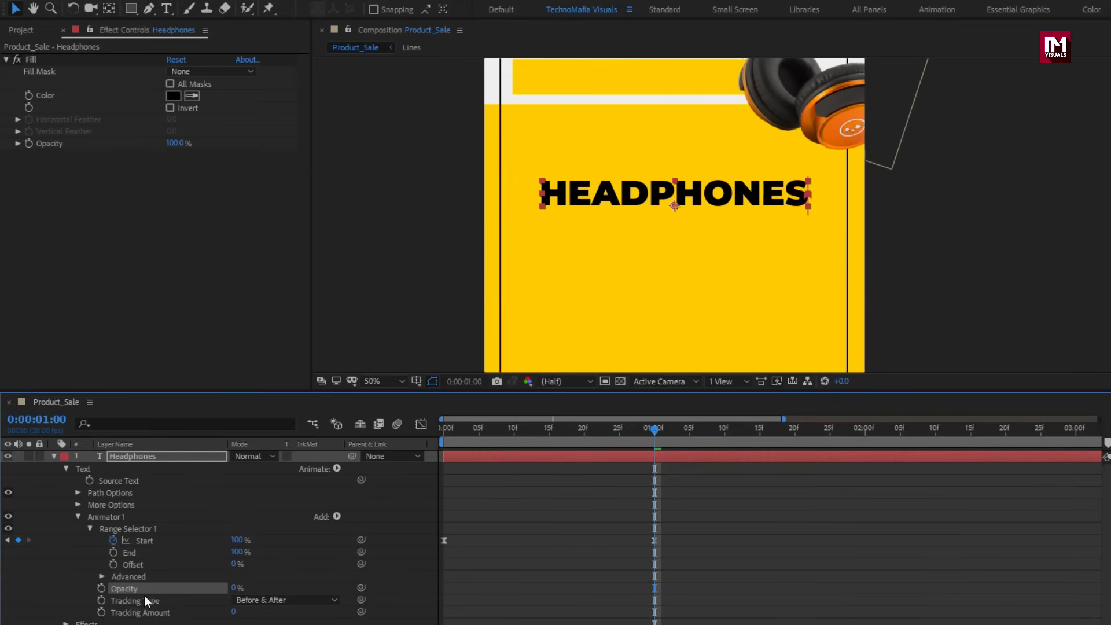
{"action": "left_click", "coordinate": [337, 516]}
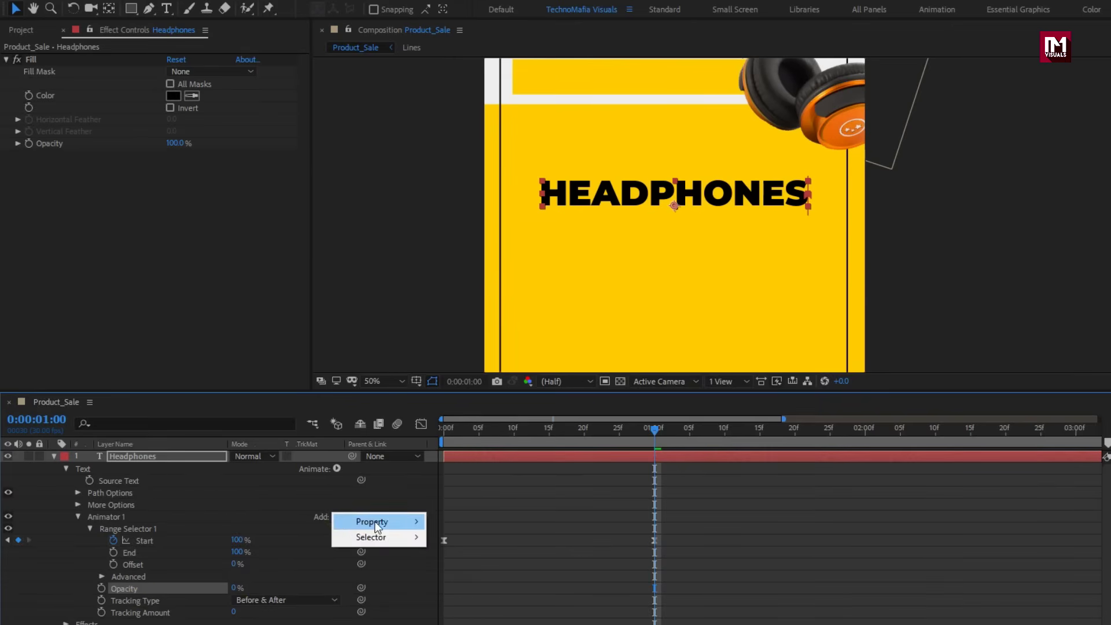
{"action": "mouse_move", "coordinate": [374, 522]}
{"action": "left_click", "coordinate": [461, 332]}
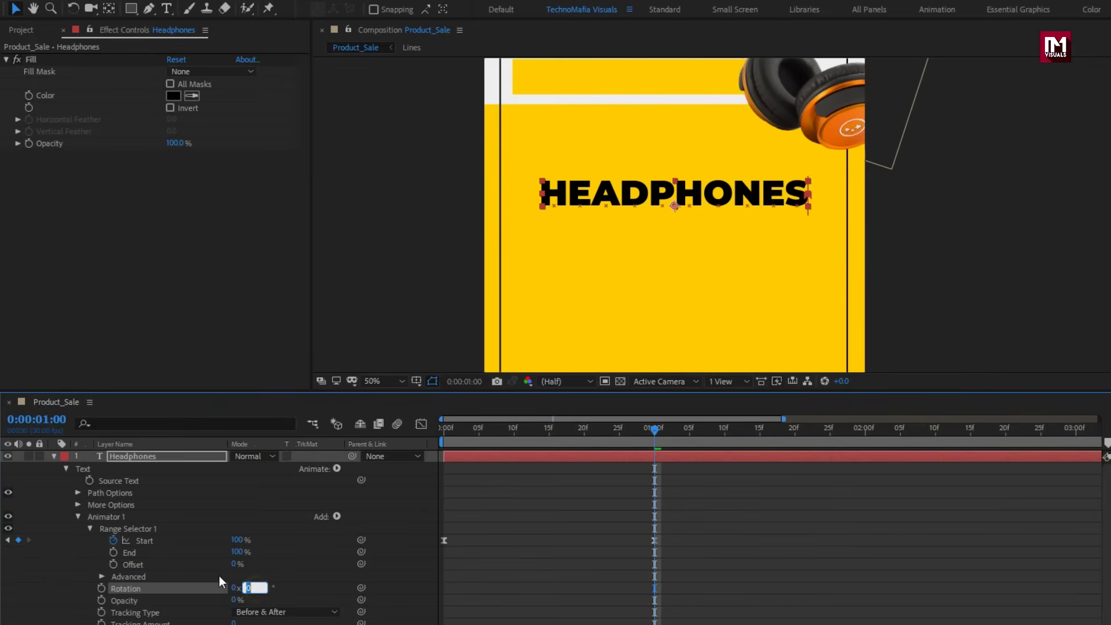
{"action": "type", "text": "15"}
{"action": "key", "text": "Return"}
{"action": "left_click_drag", "start_coordinate": [454, 426], "coordinate": [655, 434]}
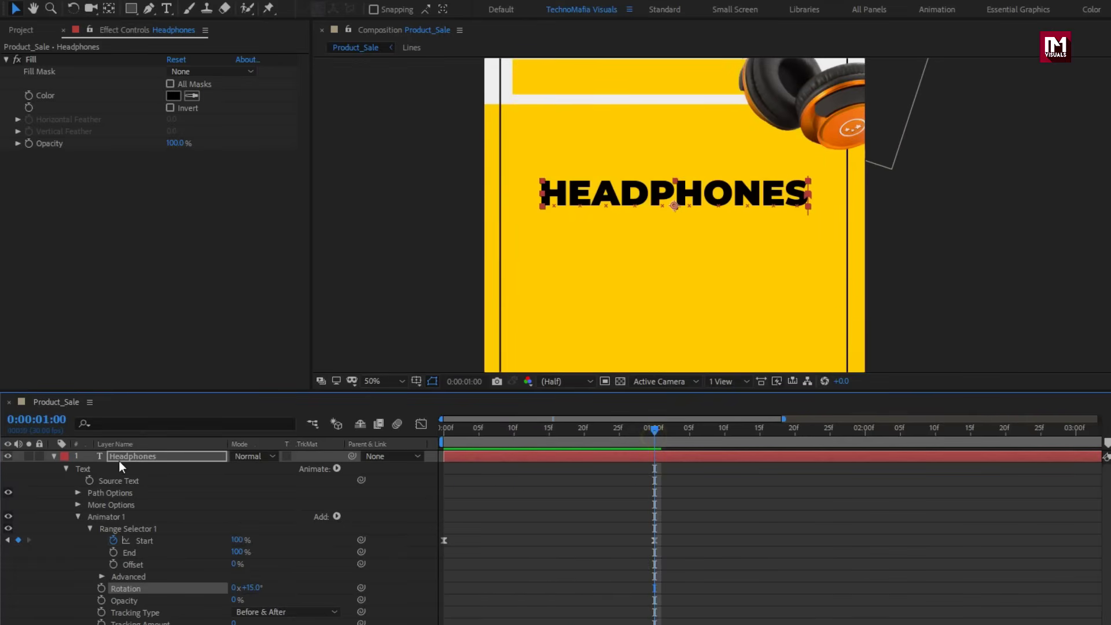
Shift the Headphones layer so it starts on frame 20, aligned with Product 1 and Lines, and preview it
{"action": "left_click", "coordinate": [54, 456]}
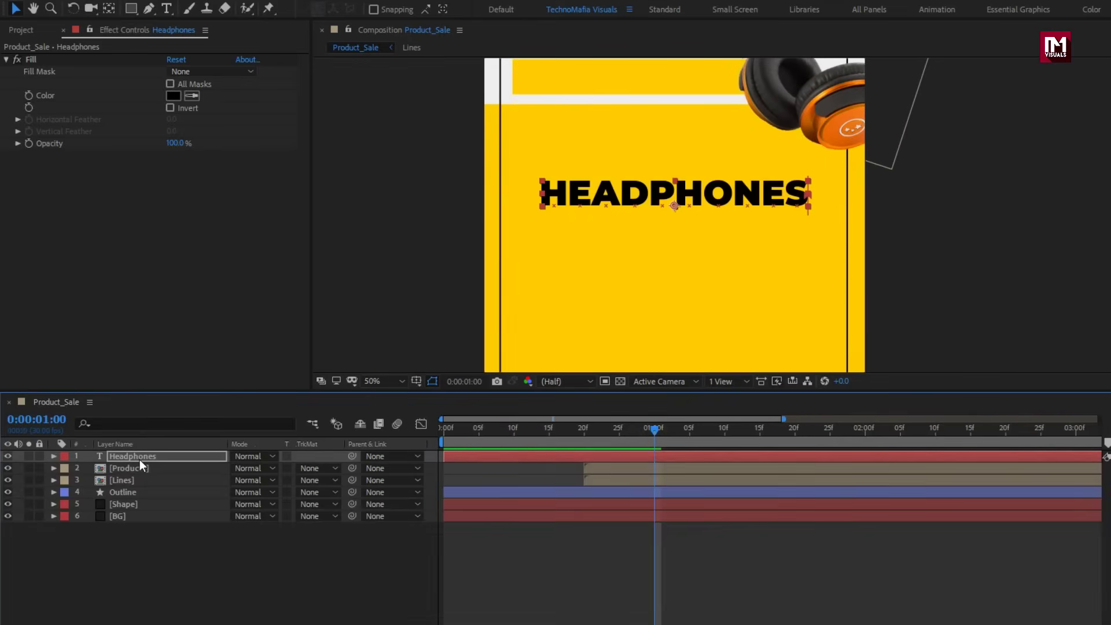
{"action": "left_click", "coordinate": [140, 457]}
{"action": "left_click", "coordinate": [582, 433]}
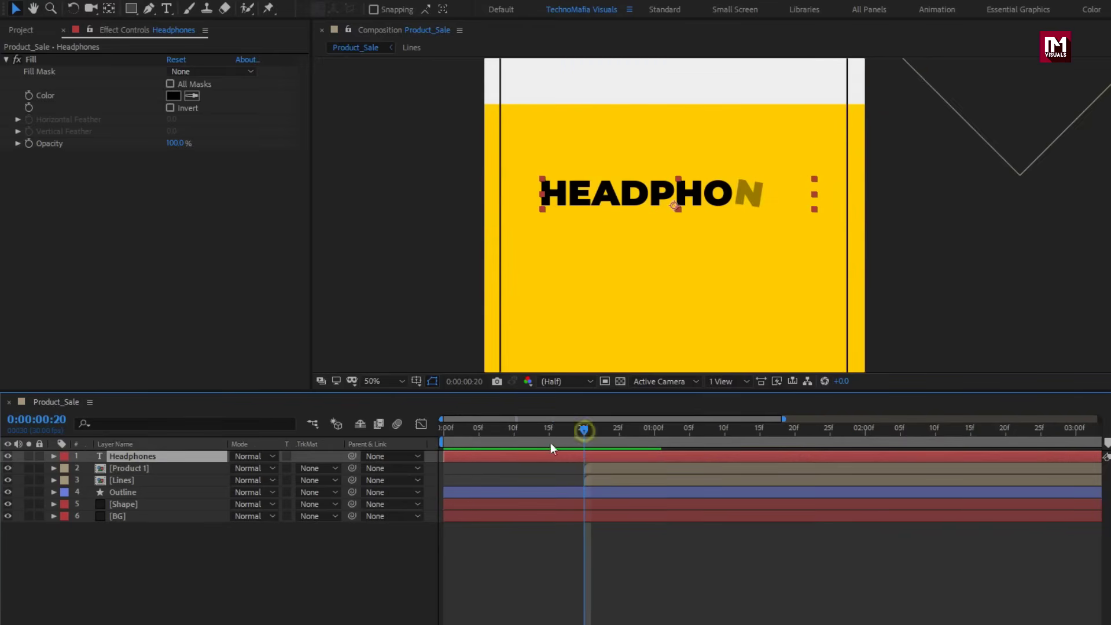
{"action": "left_click_drag", "start_coordinate": [487, 455], "coordinate": [1005, 434]}
Keyframe the Headphones layer's Opacity from 100% at 0:00:02:20 to 0% at 0:00:03:00
{"action": "key", "text": "t"}
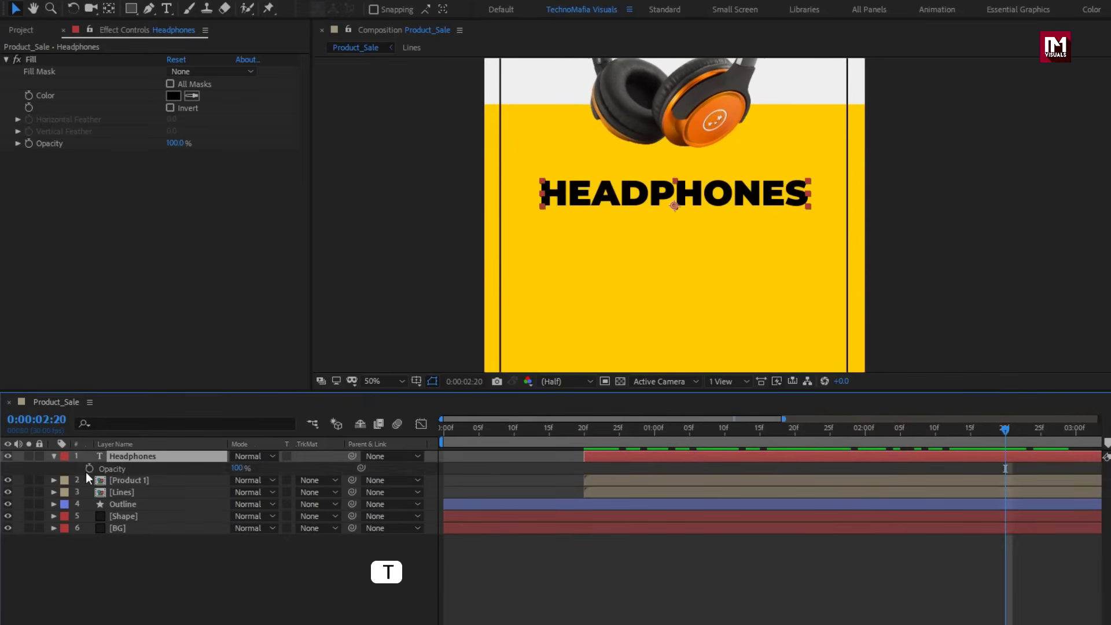
{"action": "left_click", "coordinate": [89, 468]}
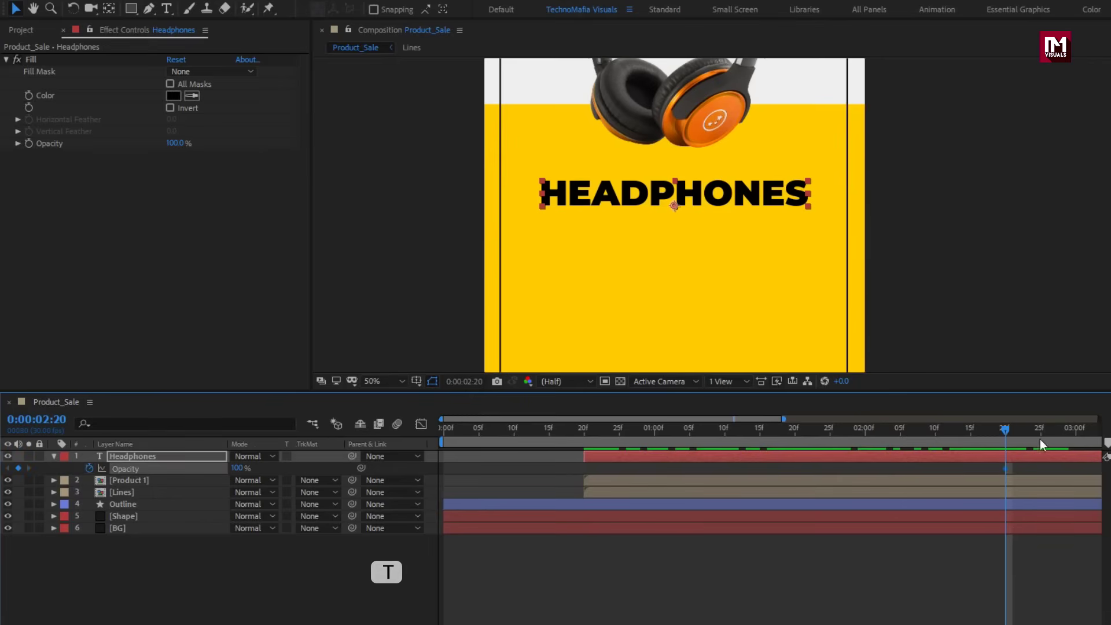
{"action": "left_click", "coordinate": [1075, 431]}
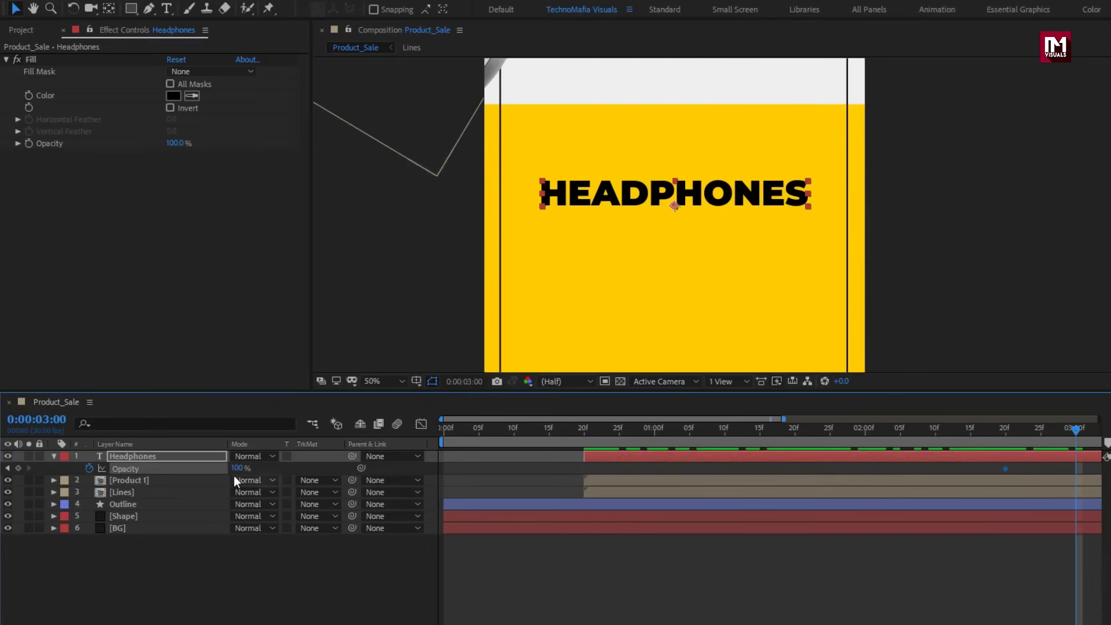
{"action": "left_click_drag", "start_coordinate": [227, 469], "coordinate": [117, 469]}
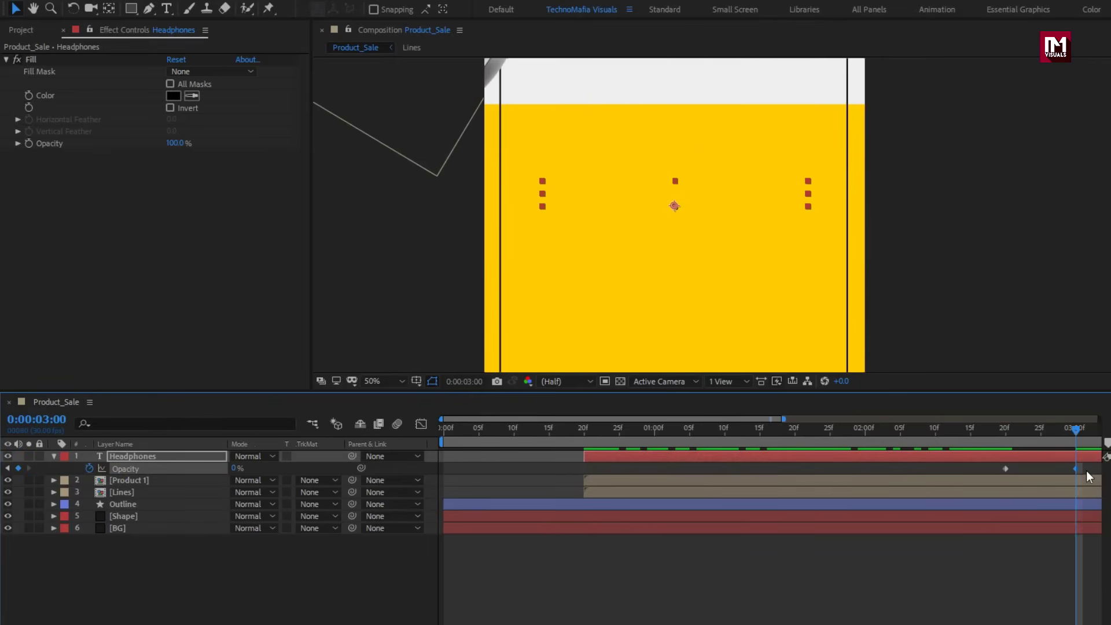
Apply Easy Ease to both Opacity keyframes of the Headphones layer and collapse its properties
{"action": "left_click_drag", "start_coordinate": [1084, 467], "coordinate": [994, 475]}
{"action": "left_click_drag", "start_coordinate": [870, 426], "coordinate": [872, 425]}
{"action": "right_click", "coordinate": [881, 420]}
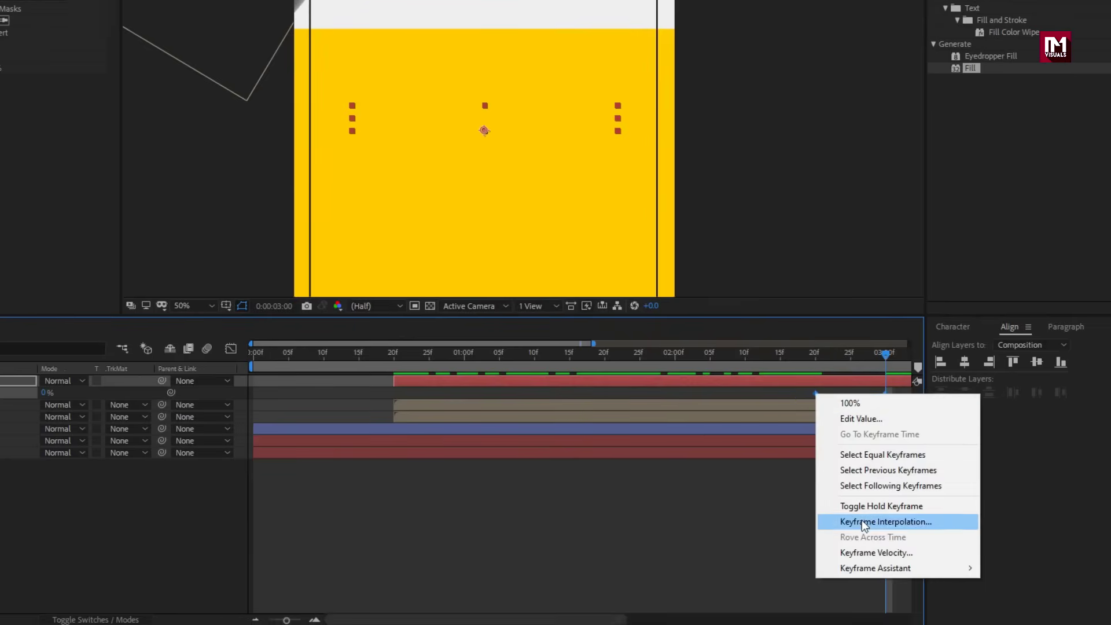
{"action": "mouse_move", "coordinate": [859, 571]}
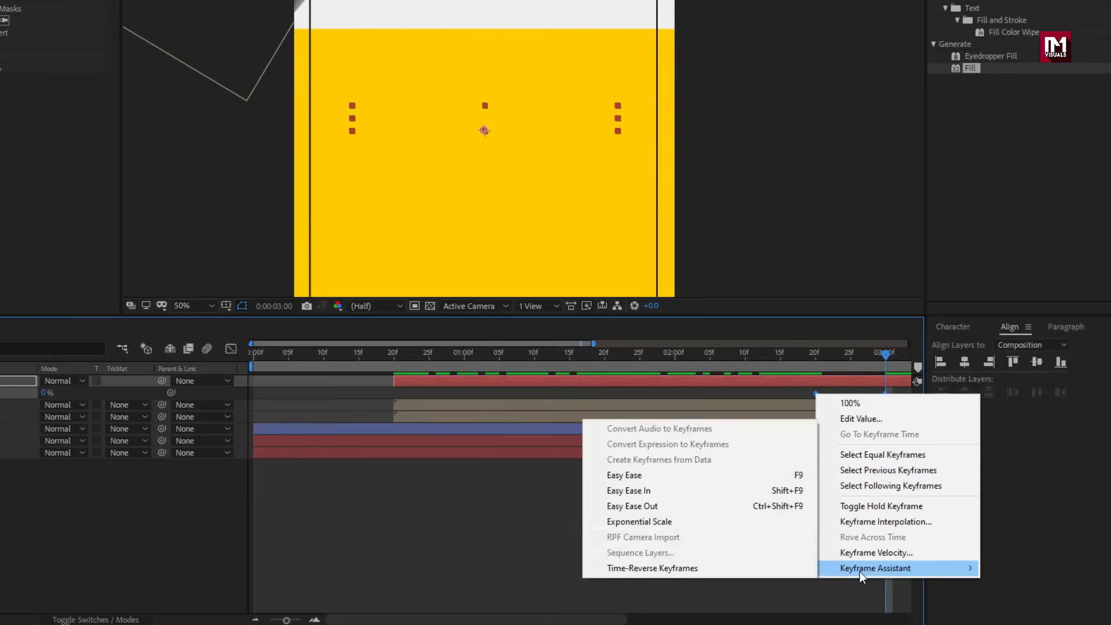
{"action": "left_click", "coordinate": [662, 478]}
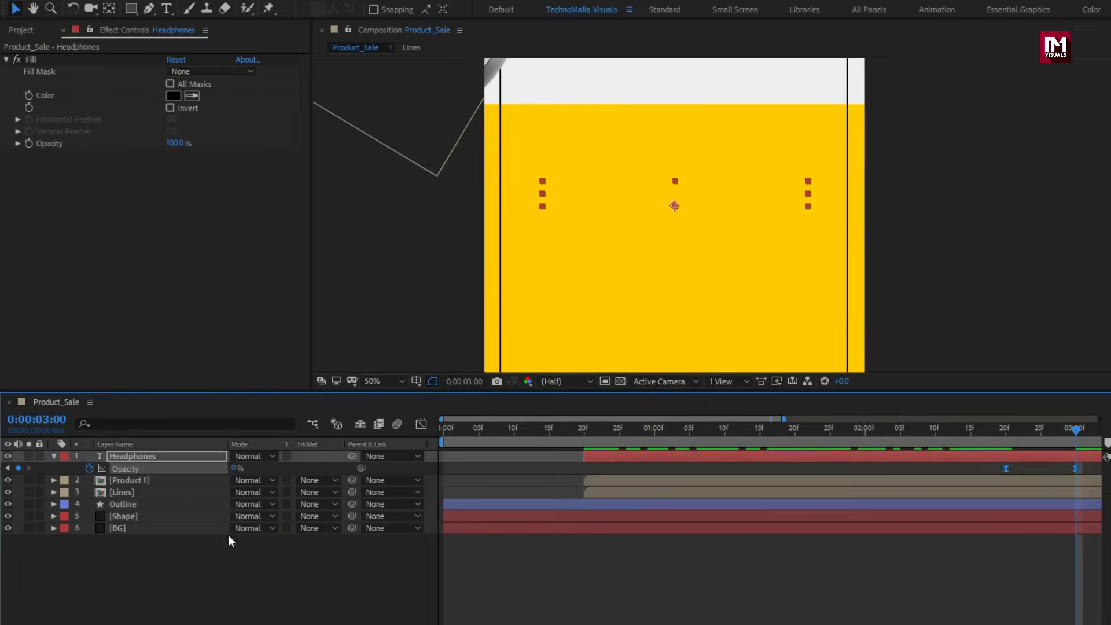
{"action": "left_click", "coordinate": [54, 456]}
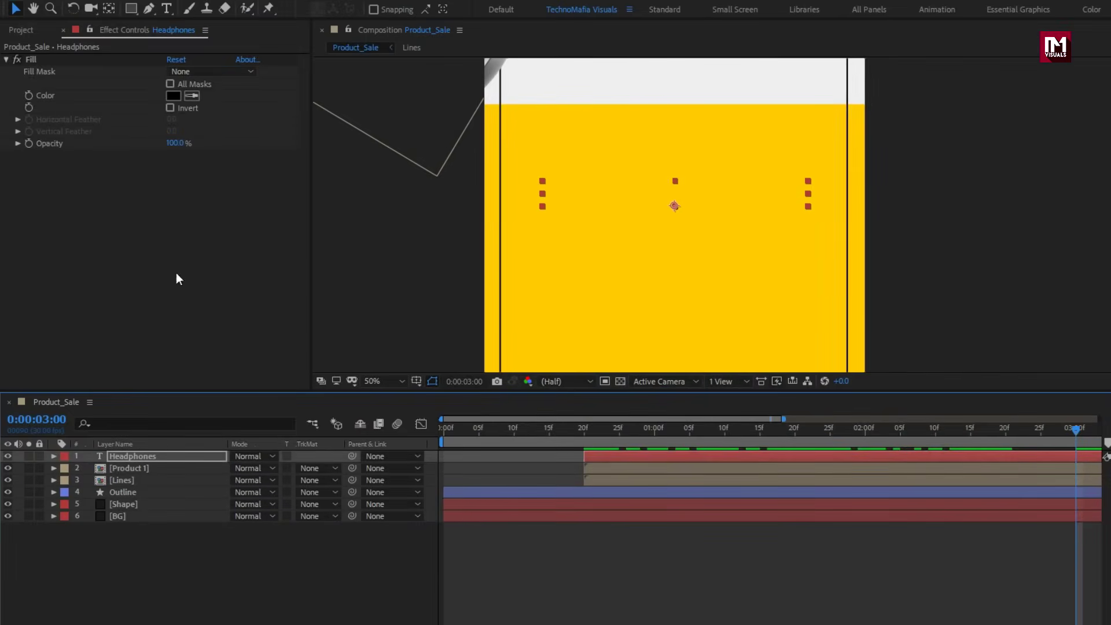
At 2 seconds, draw a circle with a 100 px black stroke below the HEADPHONES text on a new shape layer
{"action": "left_click", "coordinate": [133, 10]}
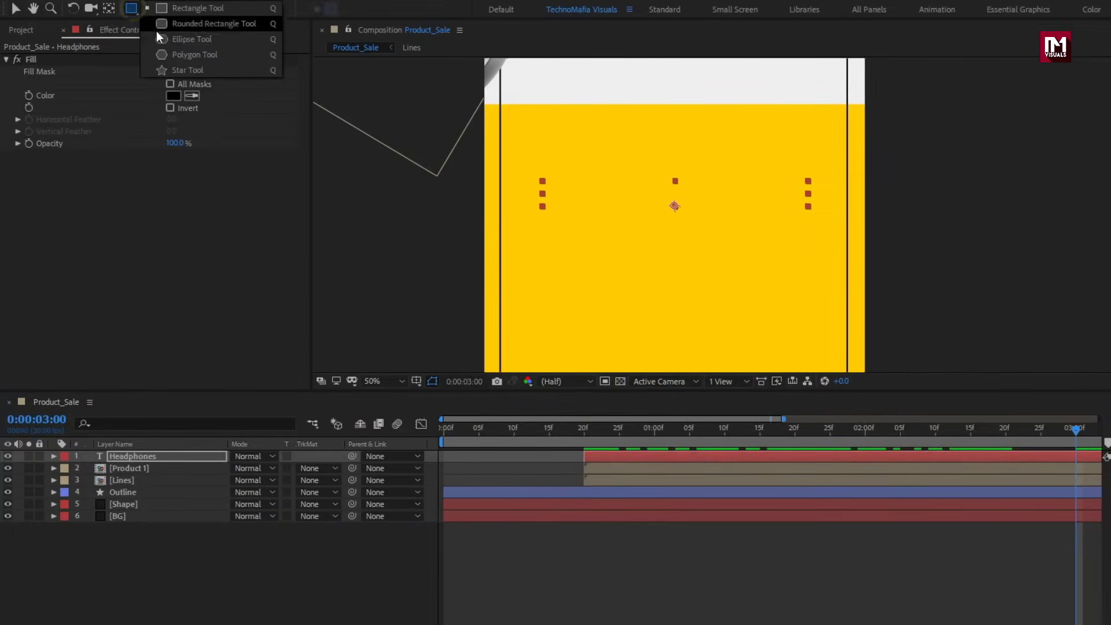
{"action": "left_click", "coordinate": [219, 41]}
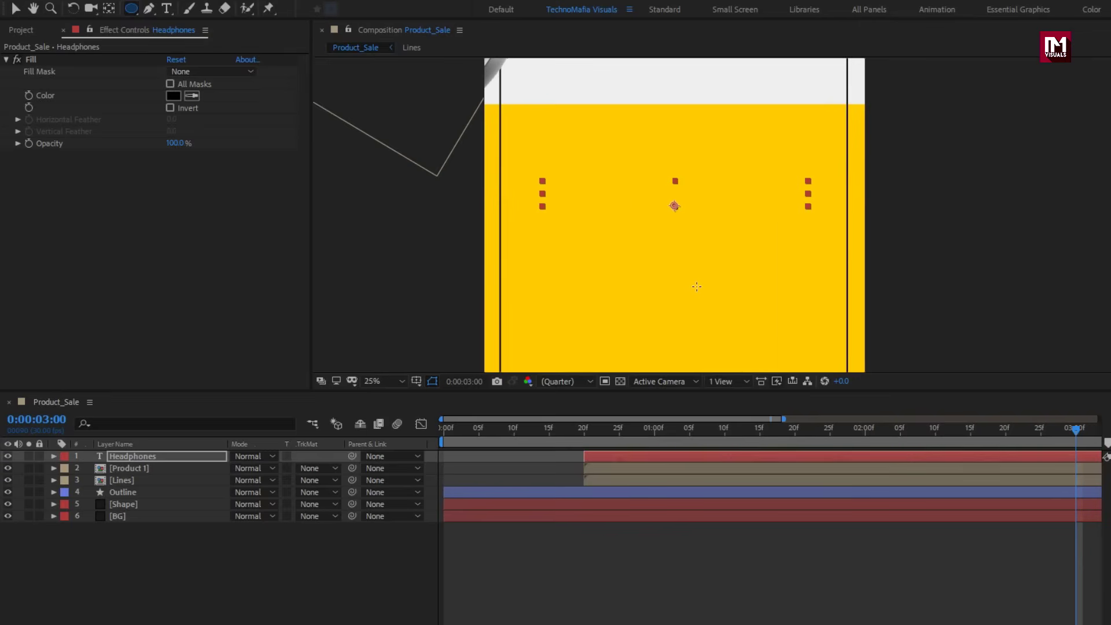
{"action": "key", "text": "ctrl+z"}
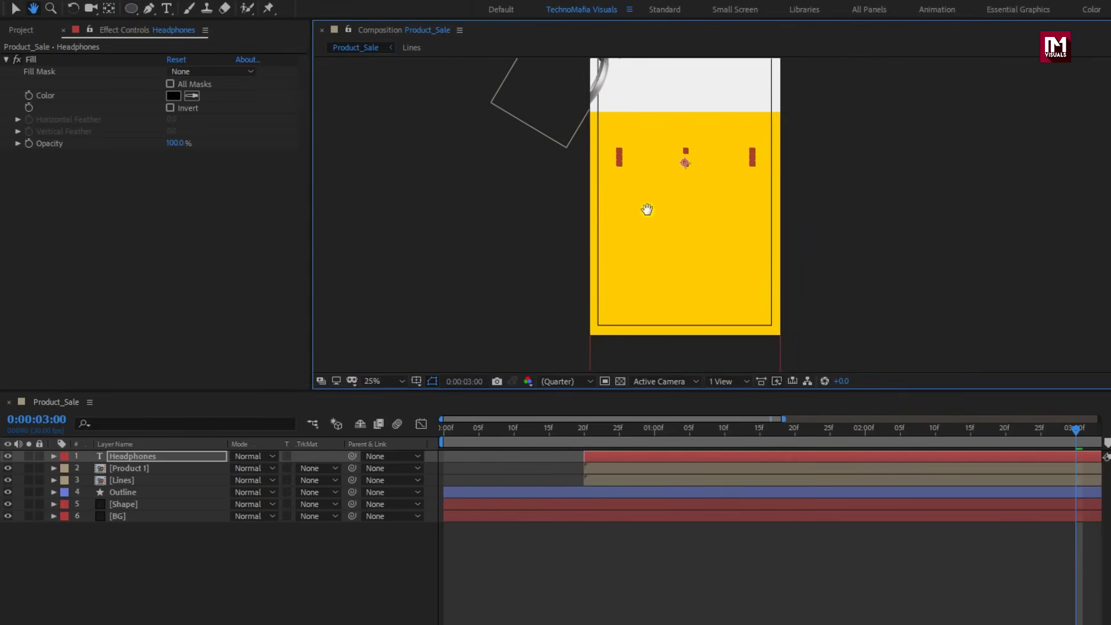
{"action": "left_click", "coordinate": [658, 432]}
{"action": "left_click_drag", "start_coordinate": [658, 432], "coordinate": [865, 430]}
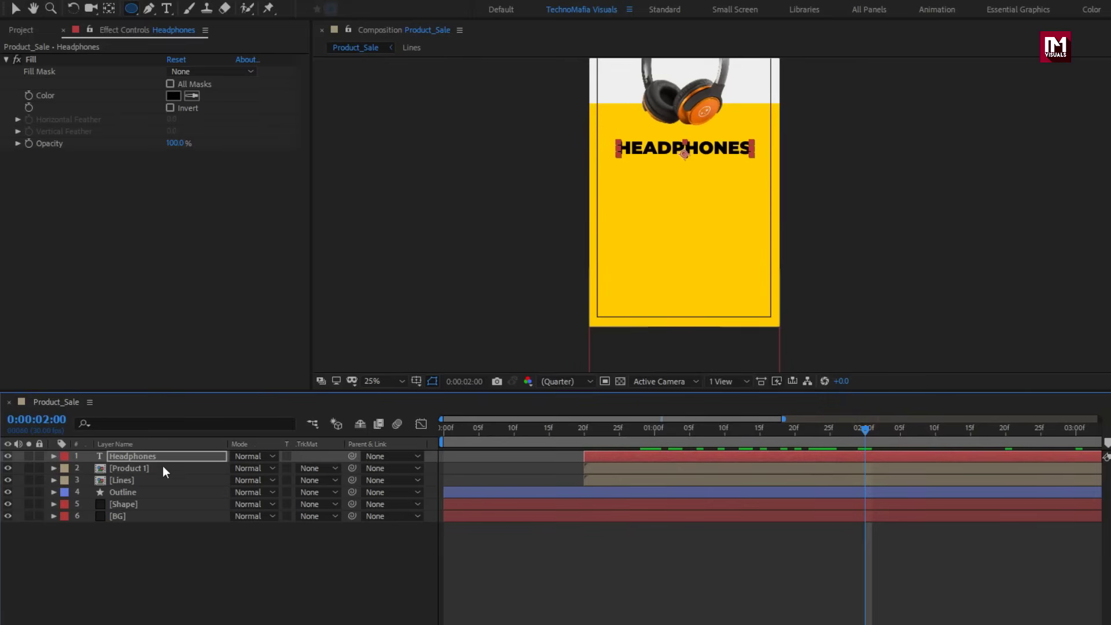
{"action": "left_click", "coordinate": [195, 574]}
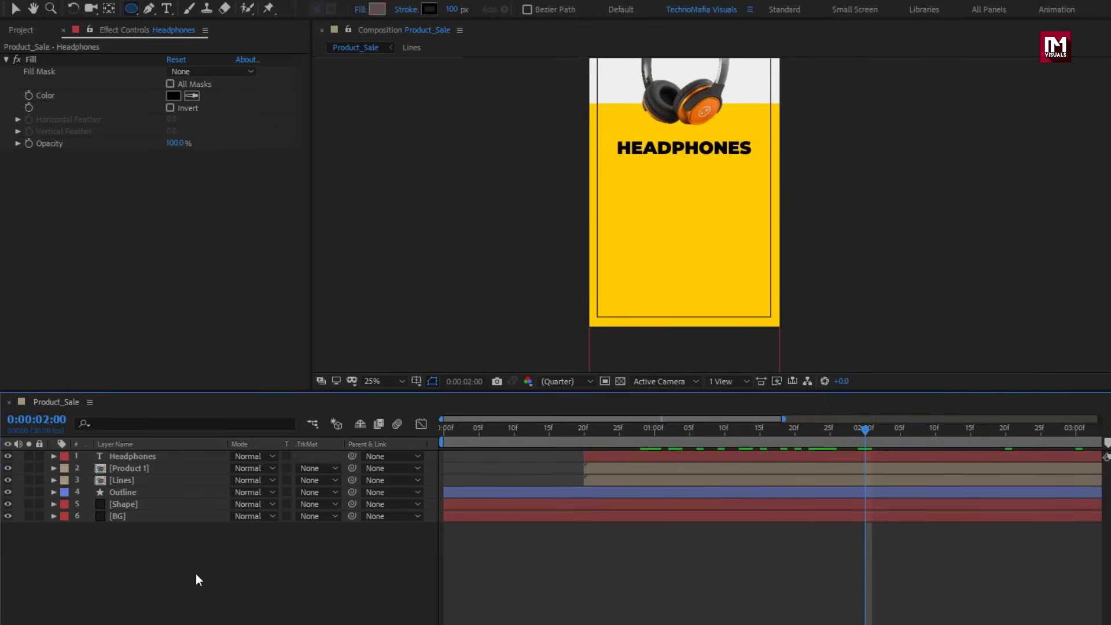
{"action": "left_click", "coordinate": [681, 225]}
{"action": "left_click_drag", "start_coordinate": [685, 222], "coordinate": [721, 205]}
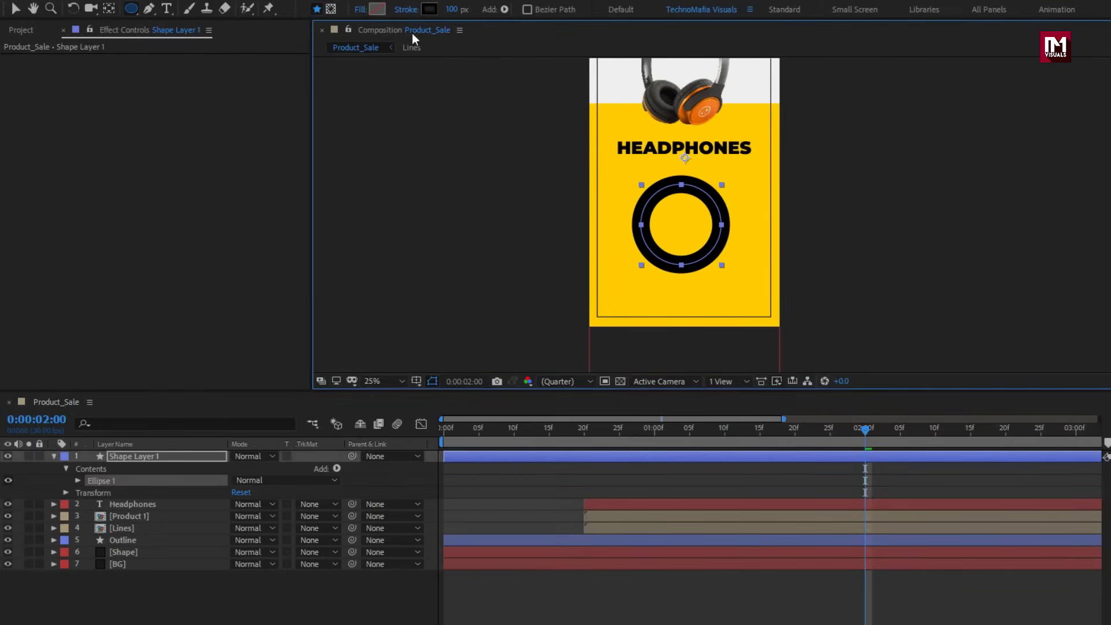
Remove the circle's stroke and give it a solid black (000000) fill
{"action": "left_click", "coordinate": [480, 210]}
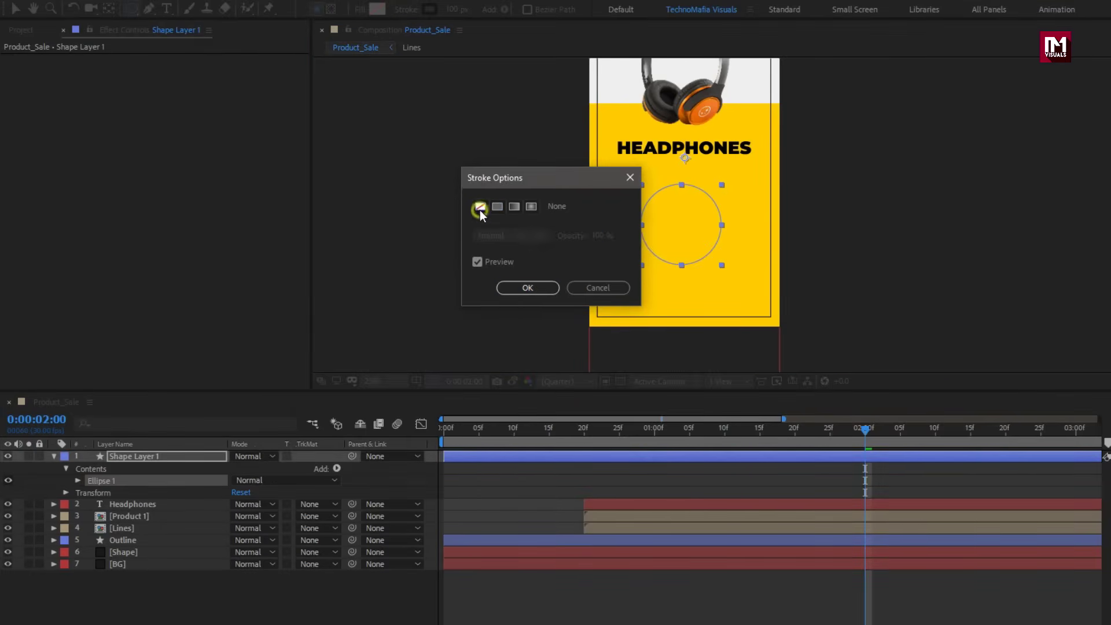
{"action": "left_click", "coordinate": [512, 287]}
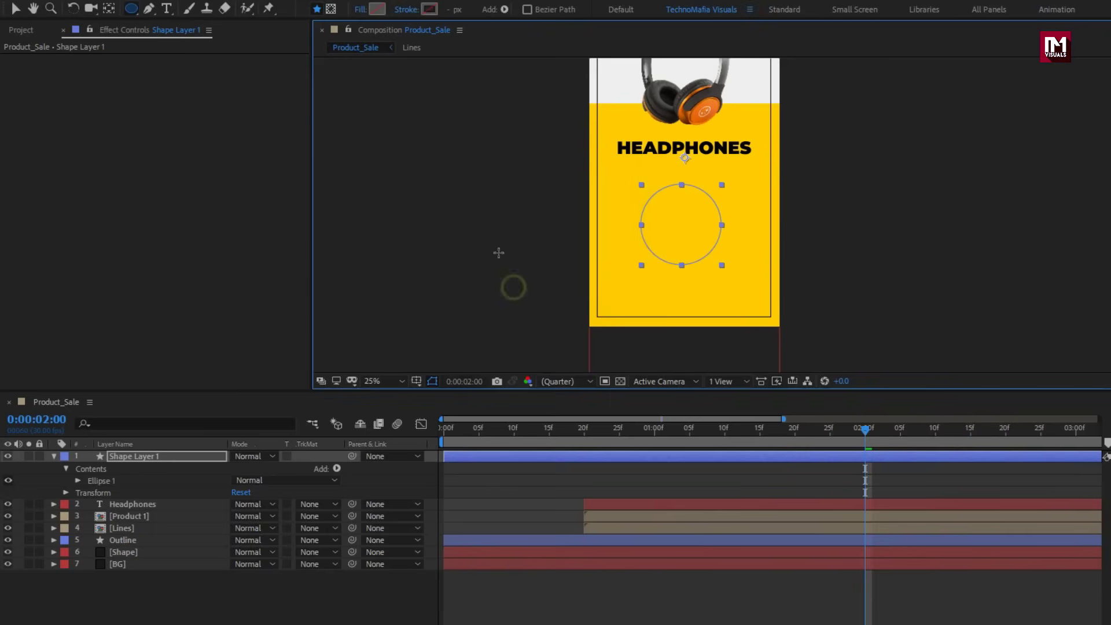
{"action": "left_click", "coordinate": [362, 11]}
{"action": "left_click", "coordinate": [496, 207]}
{"action": "left_click", "coordinate": [508, 290]}
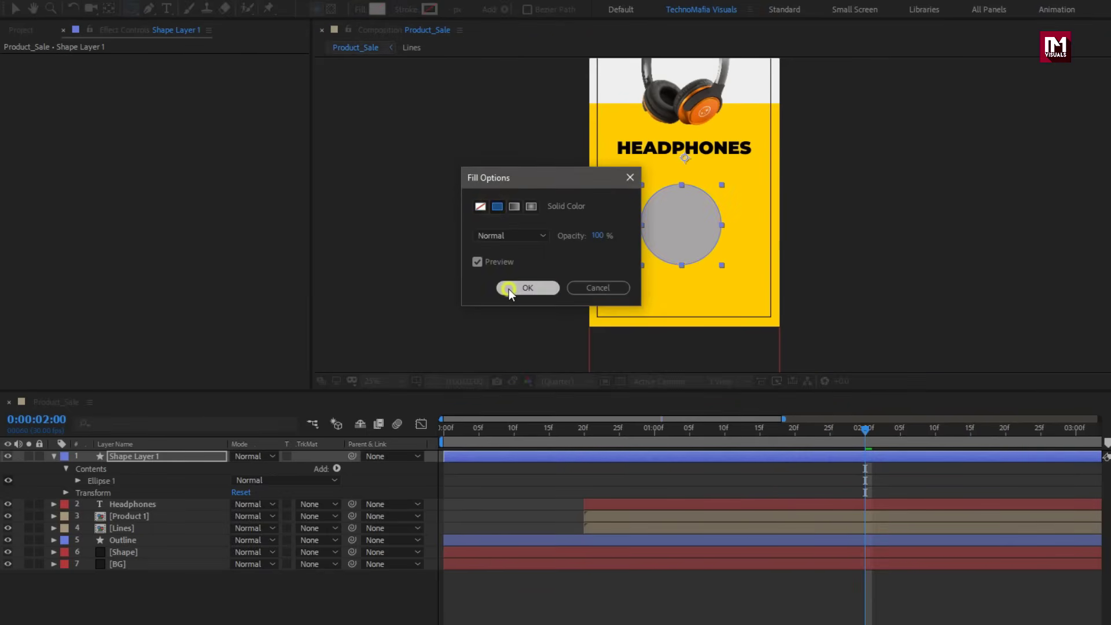
{"action": "left_click", "coordinate": [377, 12]}
{"action": "left_click_drag", "start_coordinate": [212, 319], "coordinate": [170, 364]}
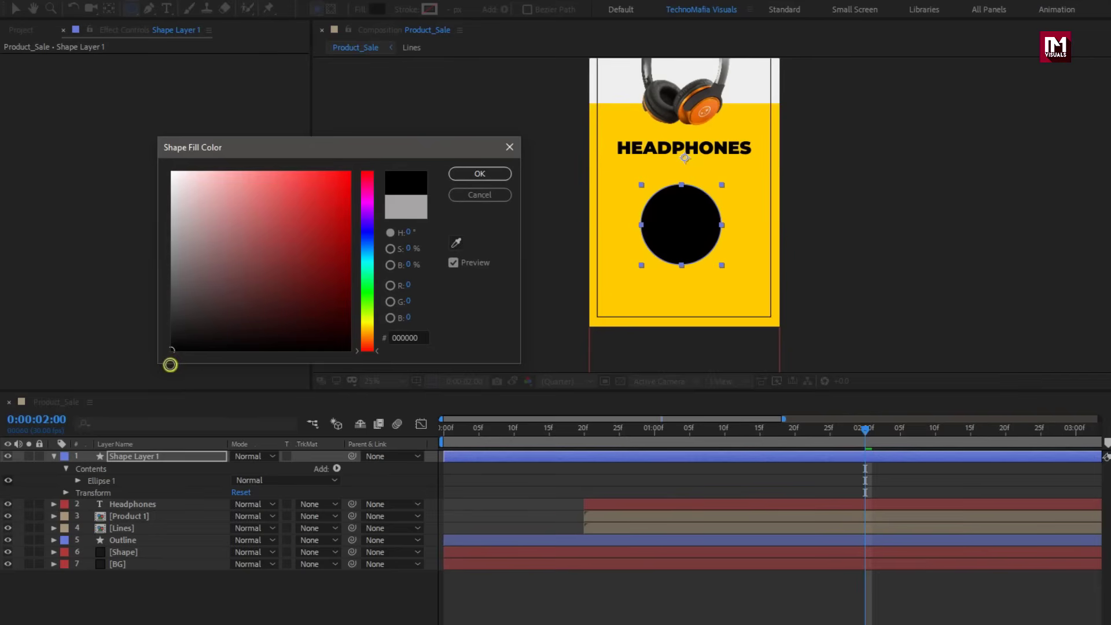
{"action": "left_click", "coordinate": [480, 174]}
Keyframe Shape Layer 1's Scale from 0% at the first frame to 100% at frame 20
{"action": "key", "text": "period"}
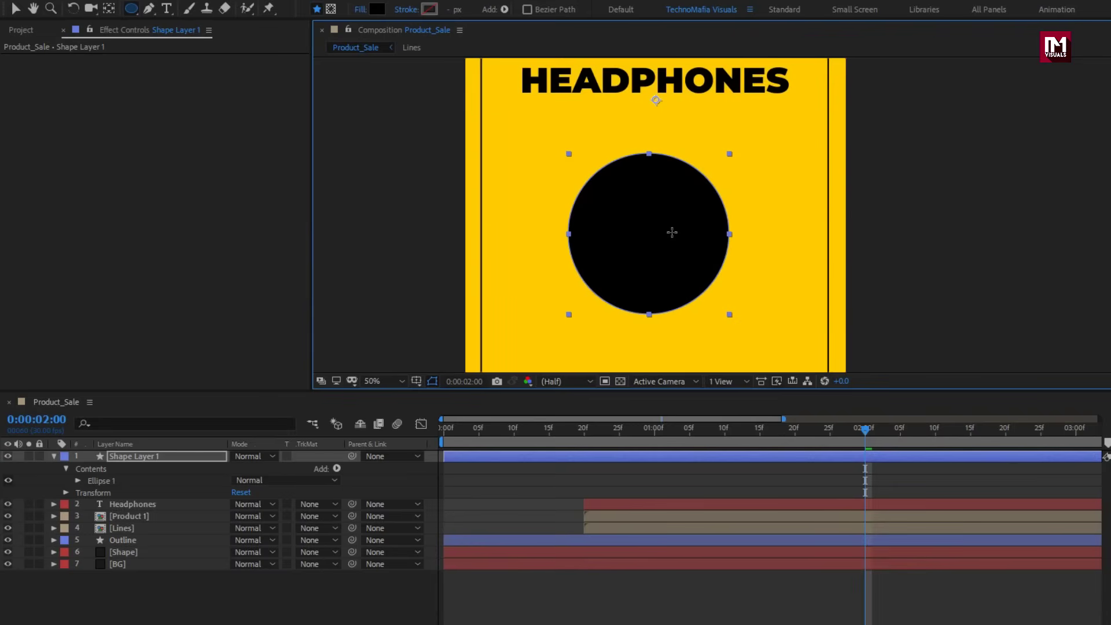
{"action": "mouse_move", "coordinate": [679, 433]}
{"action": "left_mouse_down"}
{"action": "mouse_move", "coordinate": [618, 429]}
{"action": "mouse_move", "coordinate": [697, 429]}
{"action": "left_mouse_up"}
{"action": "key", "text": "s"}
{"action": "left_click", "coordinate": [156, 454]}
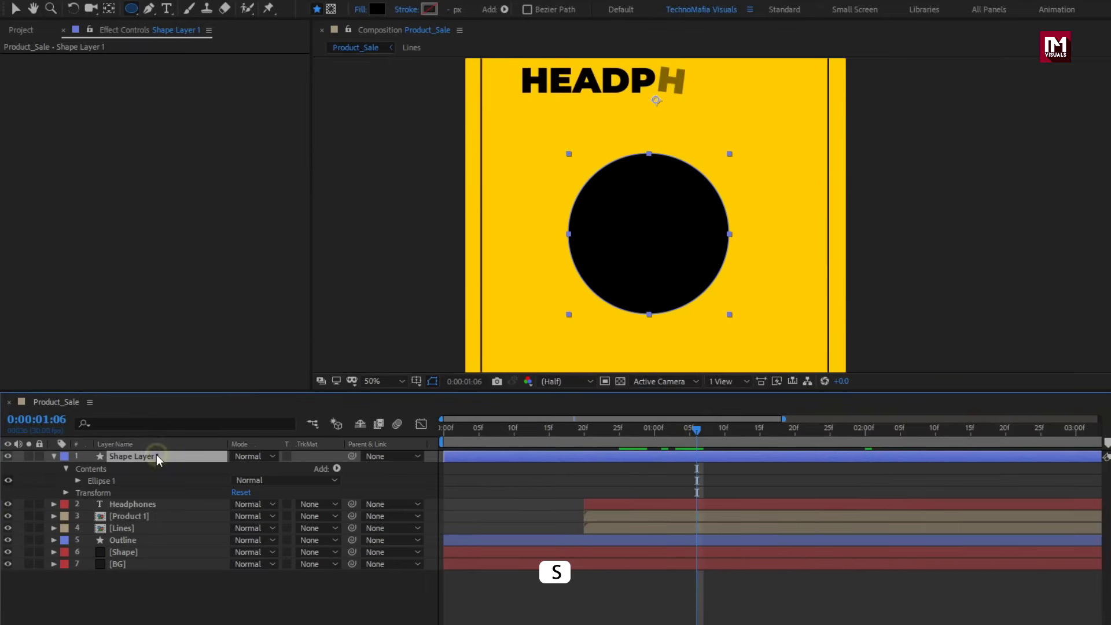
{"action": "key", "text": "s"}
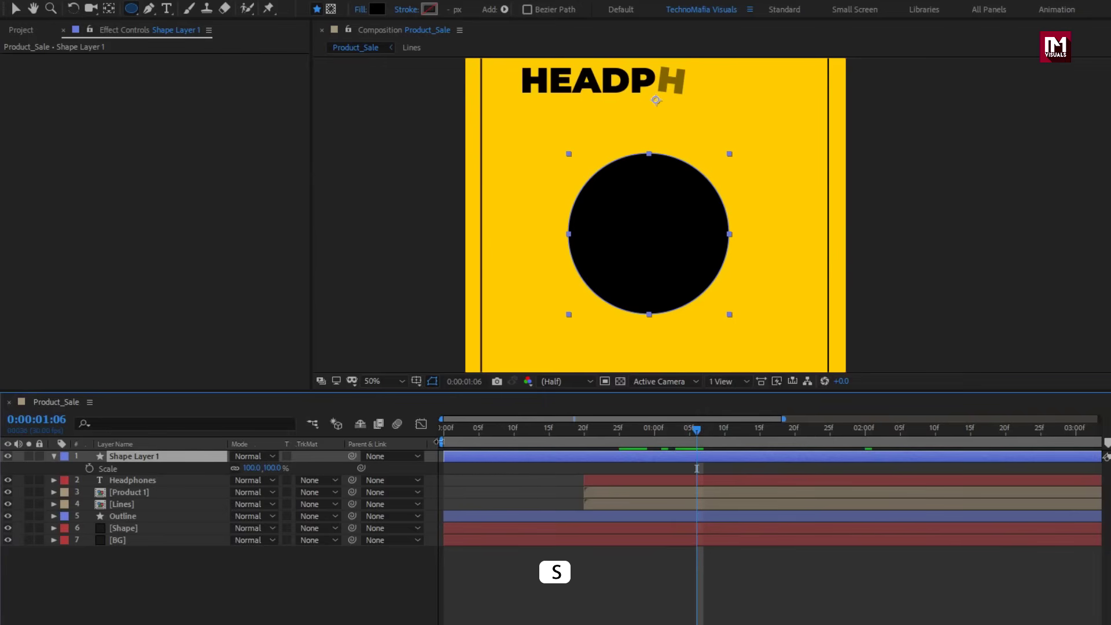
{"action": "left_click_drag", "start_coordinate": [653, 429], "coordinate": [583, 433]}
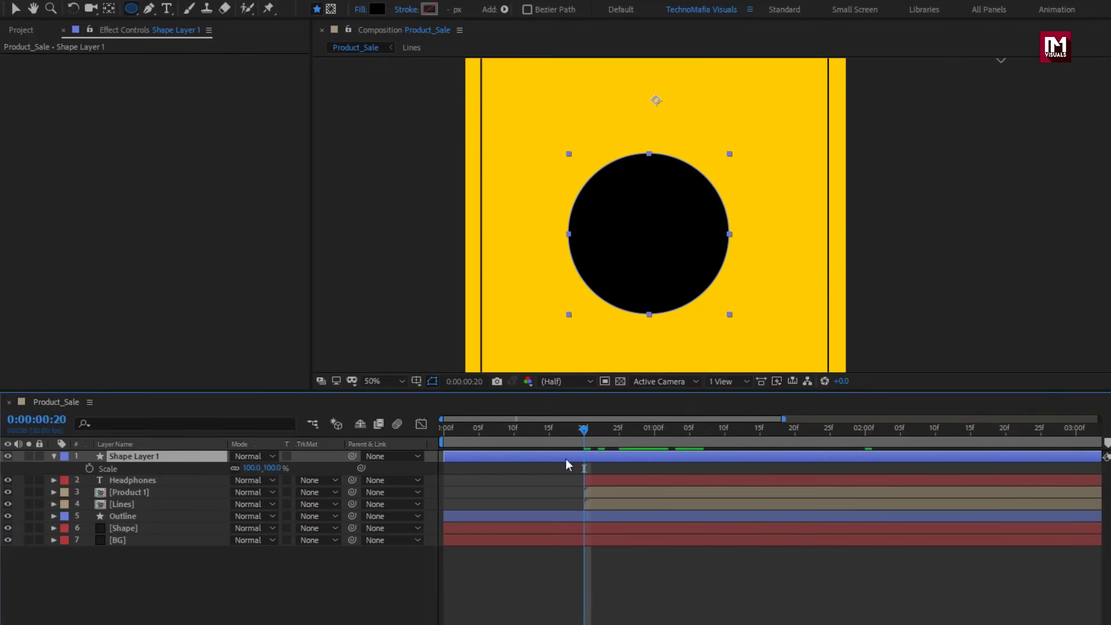
{"action": "left_click", "coordinate": [90, 469]}
{"action": "left_click_drag", "start_coordinate": [444, 429], "coordinate": [427, 429]}
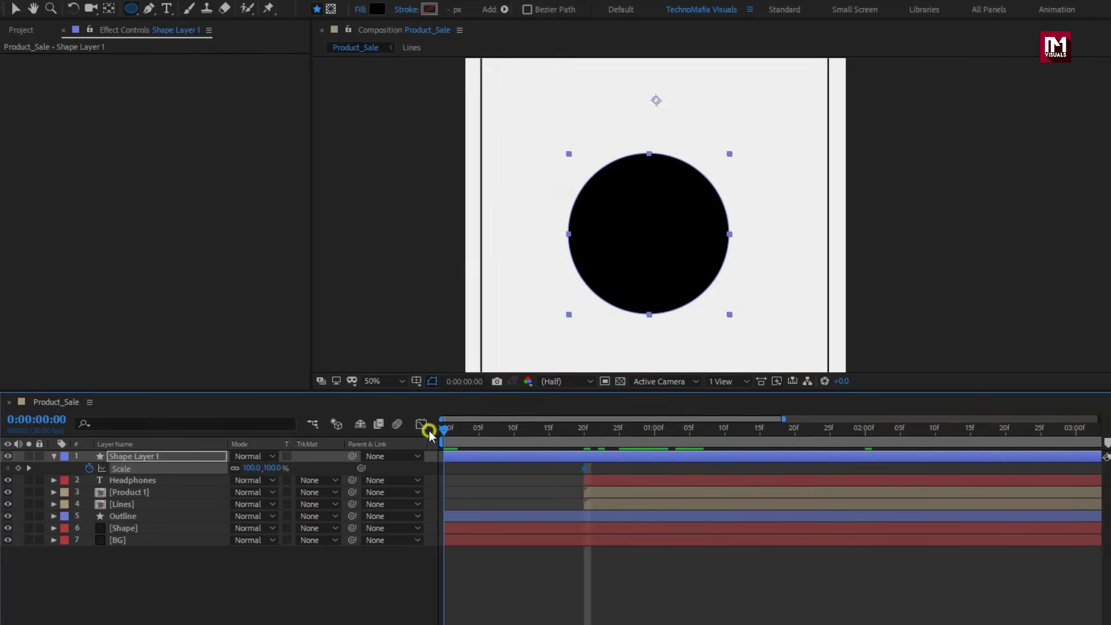
{"action": "left_click", "coordinate": [272, 470]}
{"action": "type", "text": "00"}
{"action": "key", "text": "Return"}
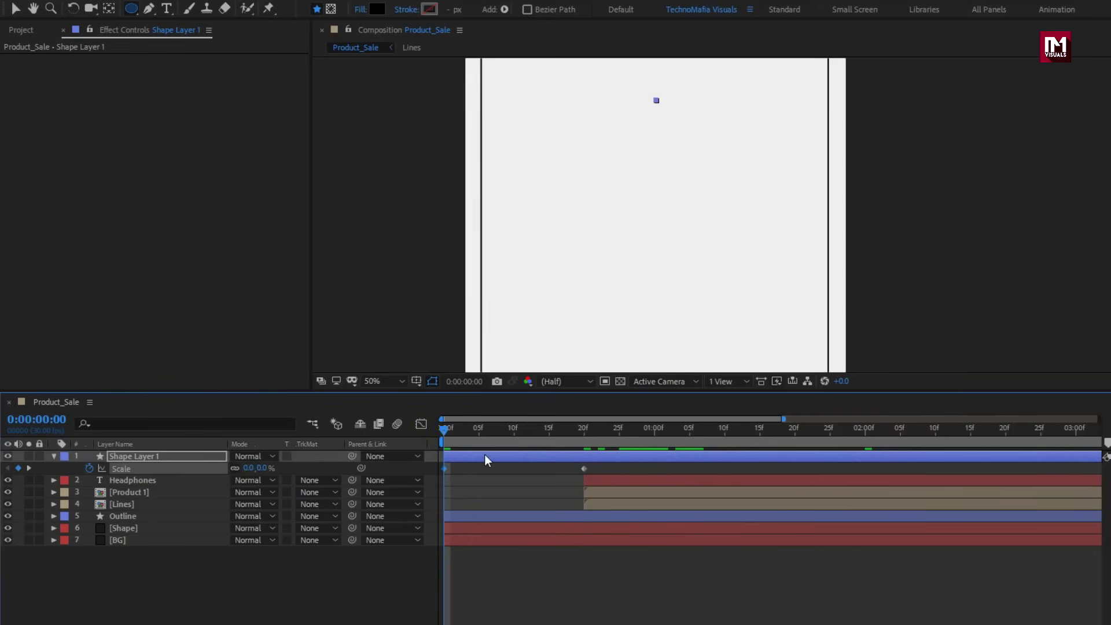
Move Shape Layer 1's anchor point to the center of the black circle
{"action": "left_click_drag", "start_coordinate": [460, 443], "coordinate": [648, 433]}
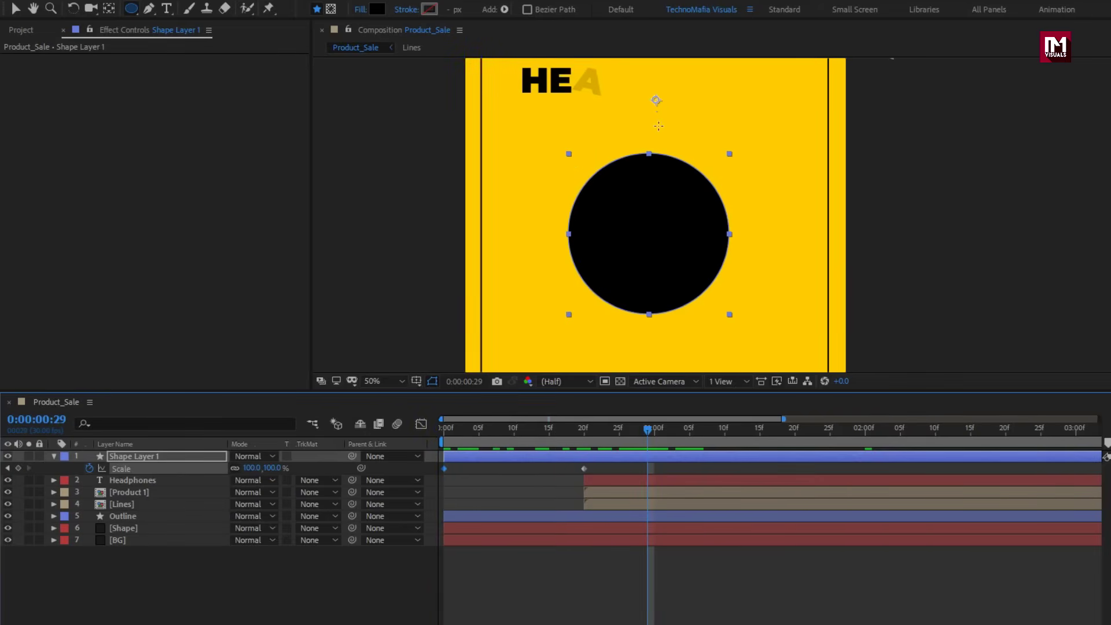
{"action": "key", "text": "y"}
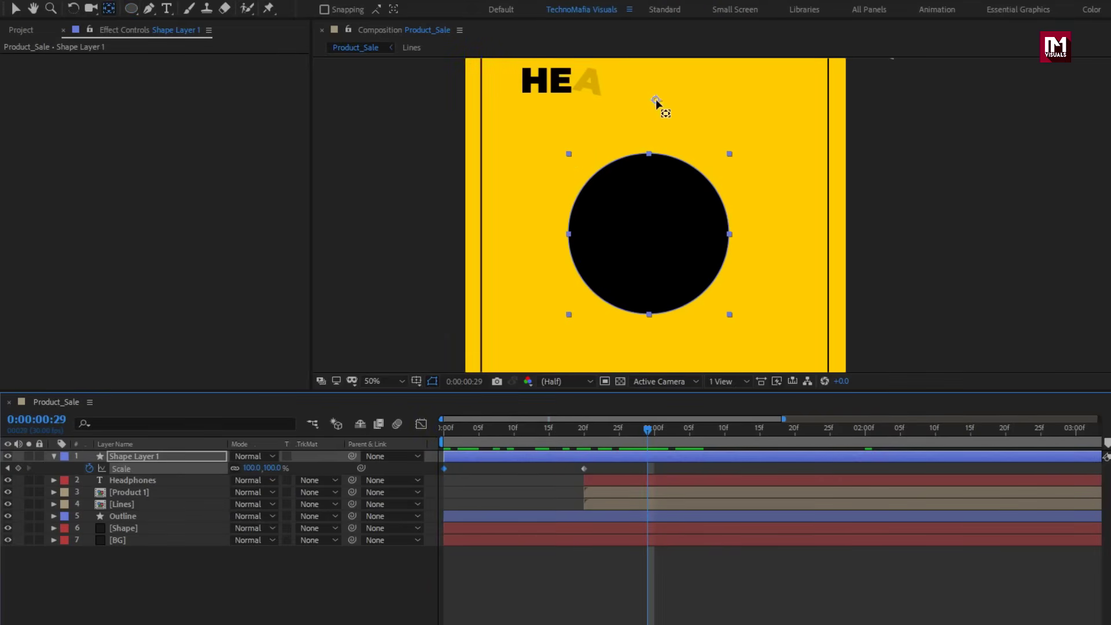
{"action": "left_click_drag", "start_coordinate": [655, 120], "coordinate": [649, 231]}
{"action": "key", "text": "q"}
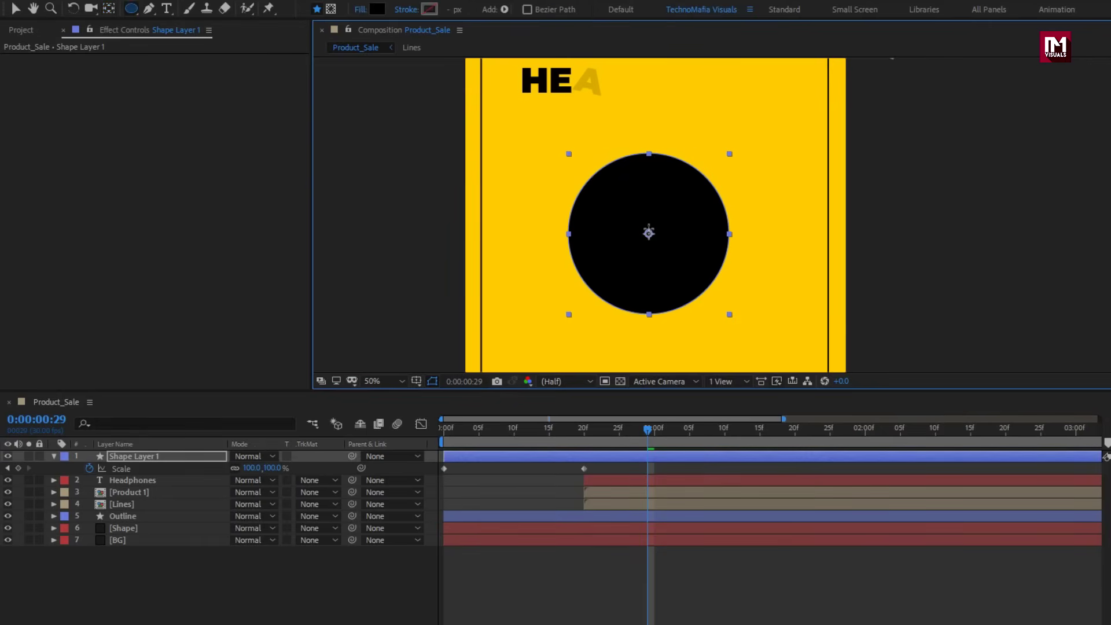
Preview the circle's growth and apply Easy Ease to both Scale keyframes of Shape Layer 1
{"action": "left_click_drag", "start_coordinate": [637, 439], "coordinate": [430, 433]}
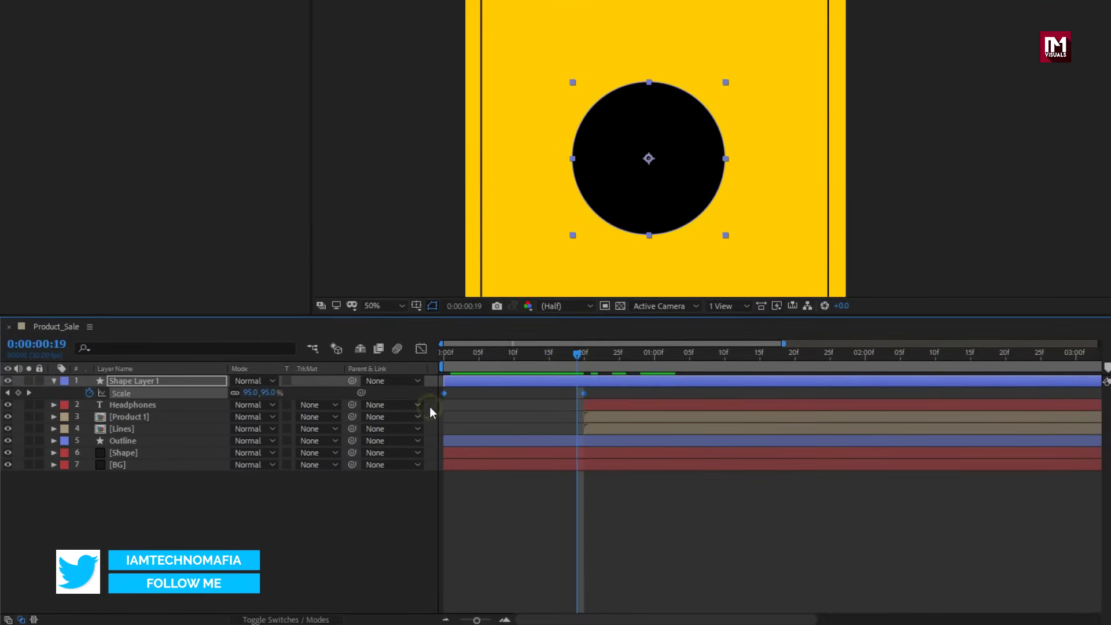
{"action": "right_click", "coordinate": [444, 395]}
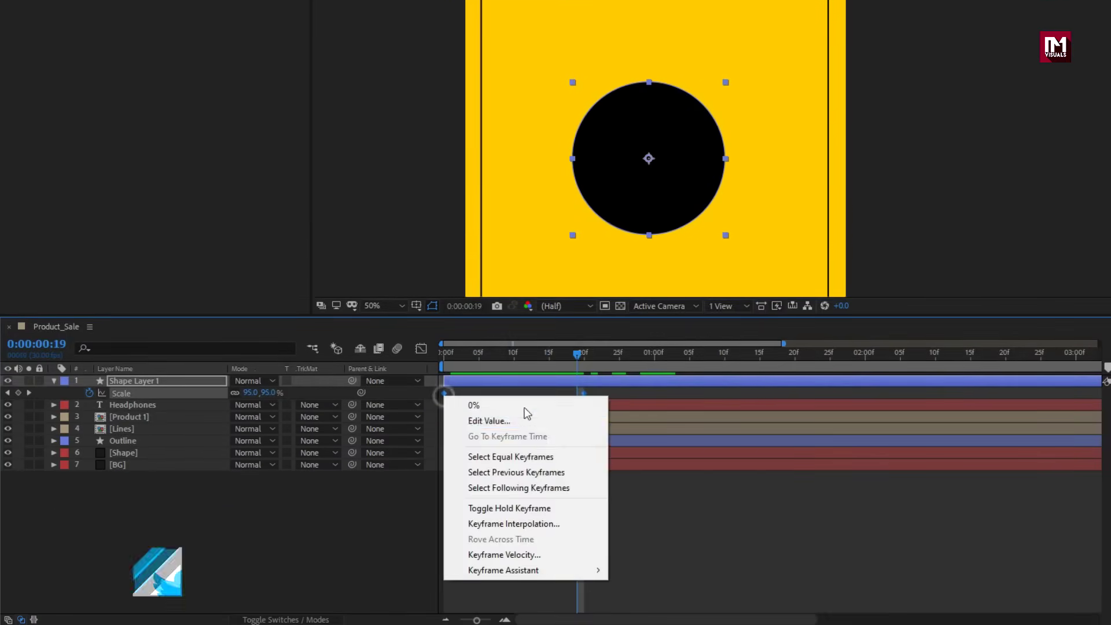
{"action": "mouse_move", "coordinate": [561, 570]}
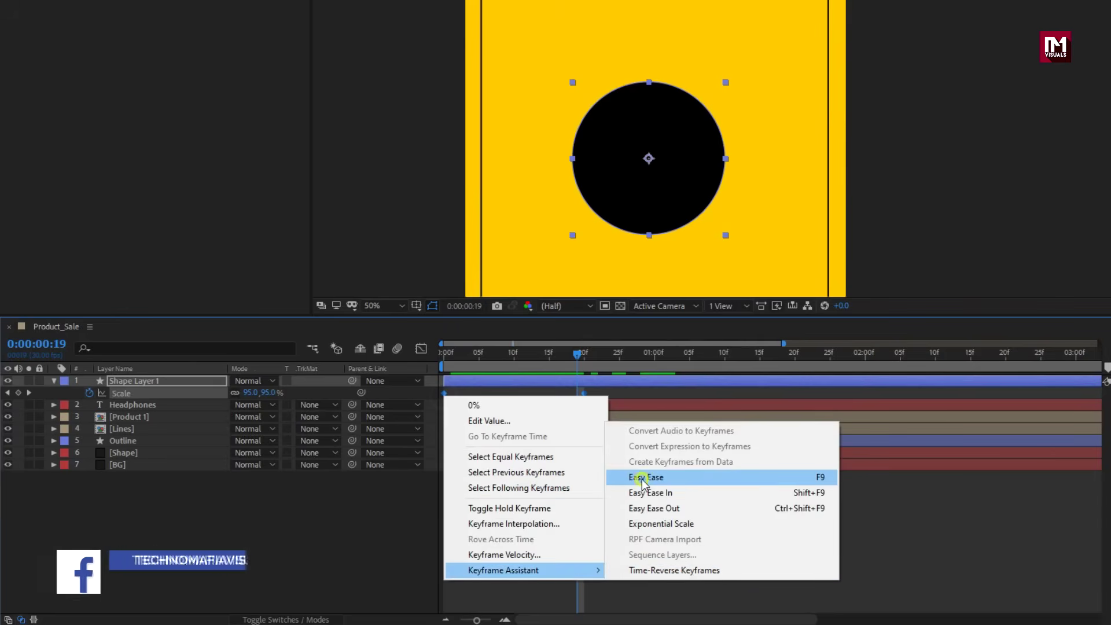
{"action": "left_click", "coordinate": [636, 477]}
Steepen the Scale speed curve in the Graph Editor by extending its handles to about 82% influence
{"action": "left_click", "coordinate": [421, 347]}
{"action": "left_click", "coordinate": [584, 576]}
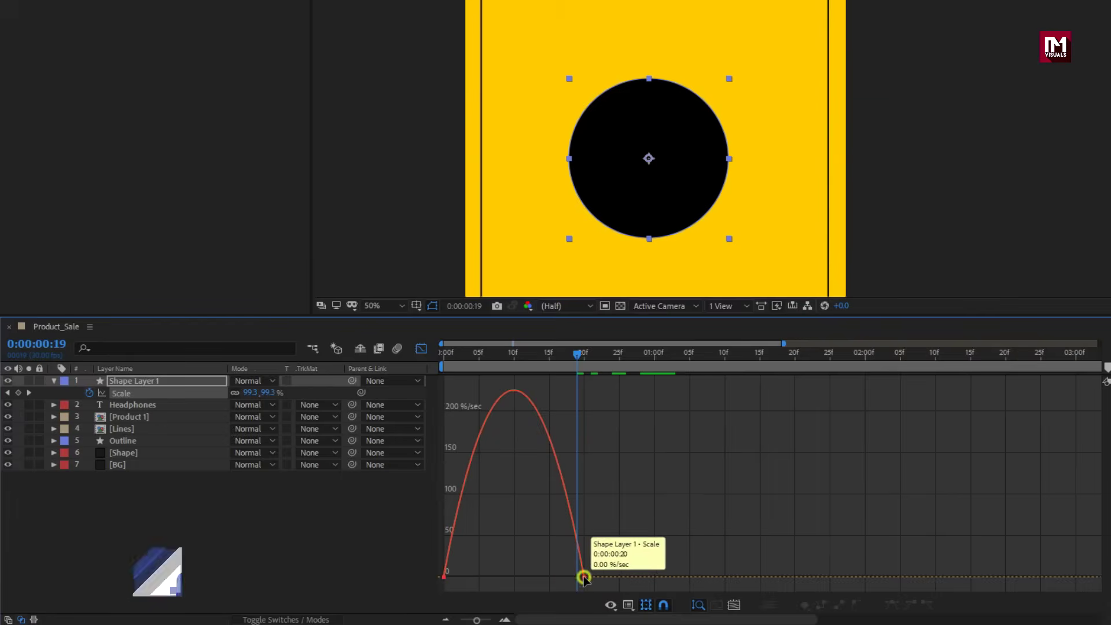
{"action": "left_click_drag", "start_coordinate": [560, 577], "coordinate": [502, 577]}
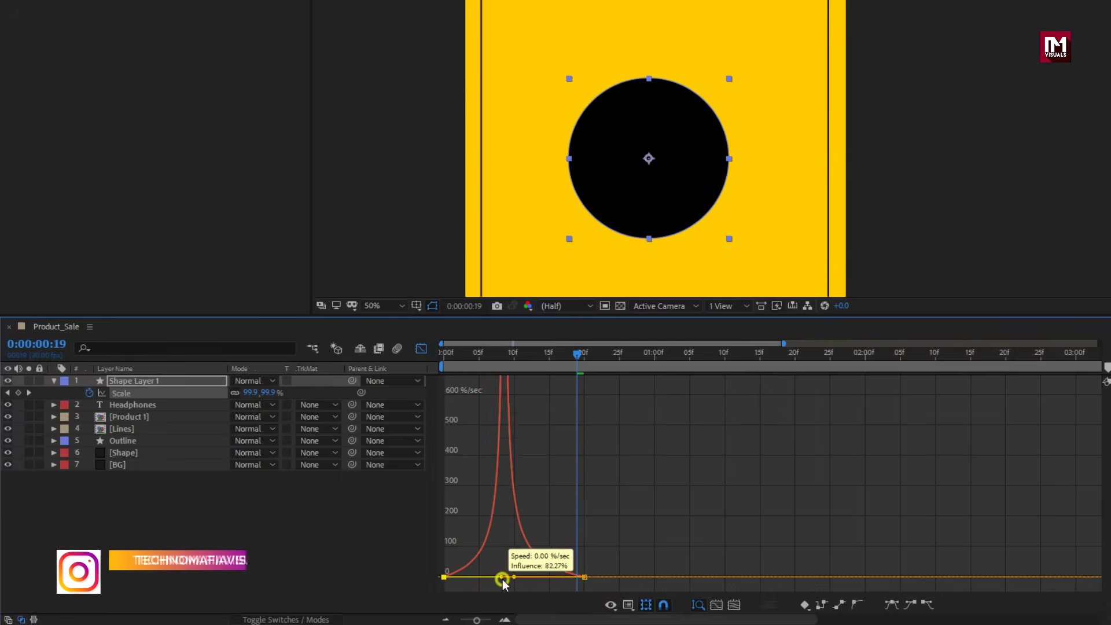
{"action": "left_click", "coordinate": [422, 349]}
Preview the circle animation, shift Shape Layer 1 so it starts on frame 5, and collapse its properties
{"action": "left_click", "coordinate": [519, 360]}
{"action": "left_click_drag", "start_coordinate": [519, 360], "coordinate": [623, 363]}
{"action": "left_click", "coordinate": [480, 440]}
{"action": "left_click_drag", "start_coordinate": [464, 458], "coordinate": [490, 455]}
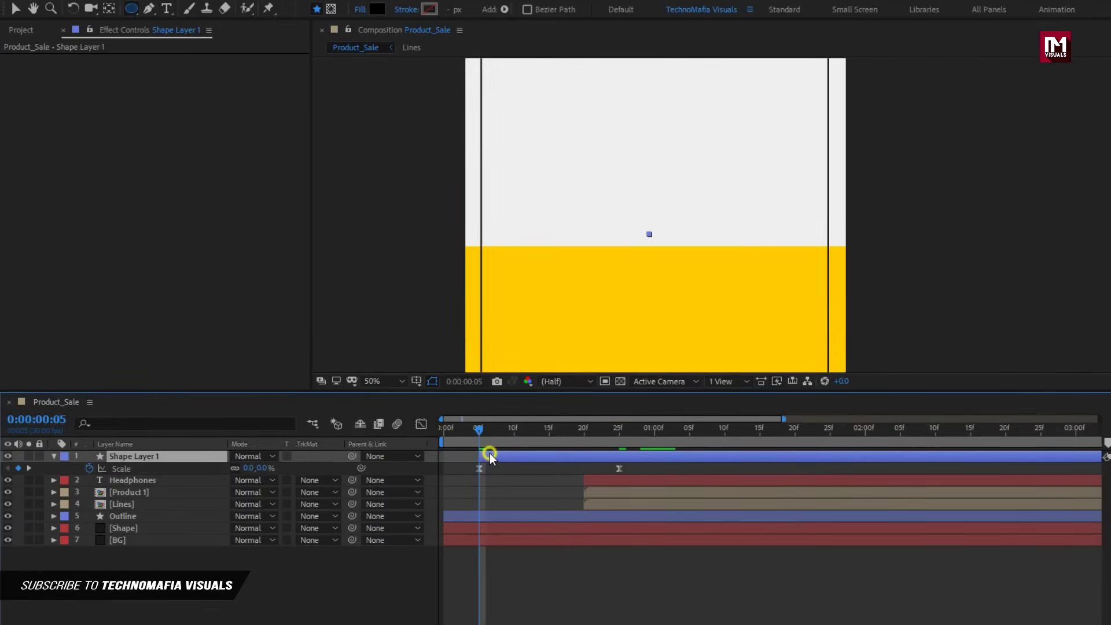
{"action": "left_click", "coordinate": [53, 457]}
At 0:00:01:06, duplicate Shape Layer 1 and give the copy no fill and a solid color stroke
{"action": "left_click_drag", "start_coordinate": [479, 430], "coordinate": [695, 434]}
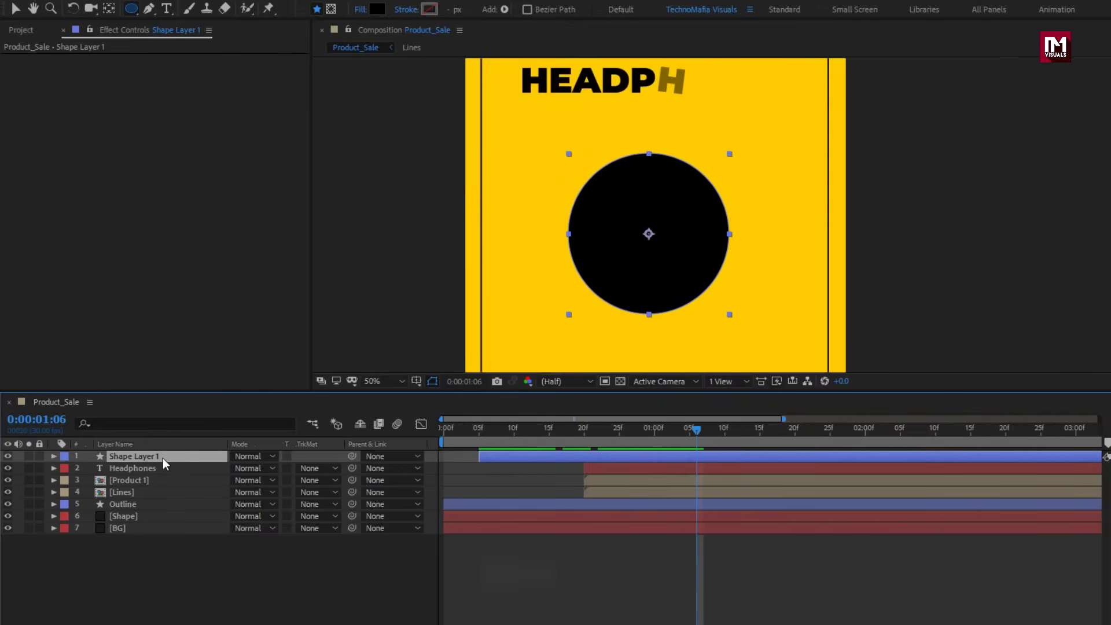
{"action": "key", "text": "ctrl+d"}
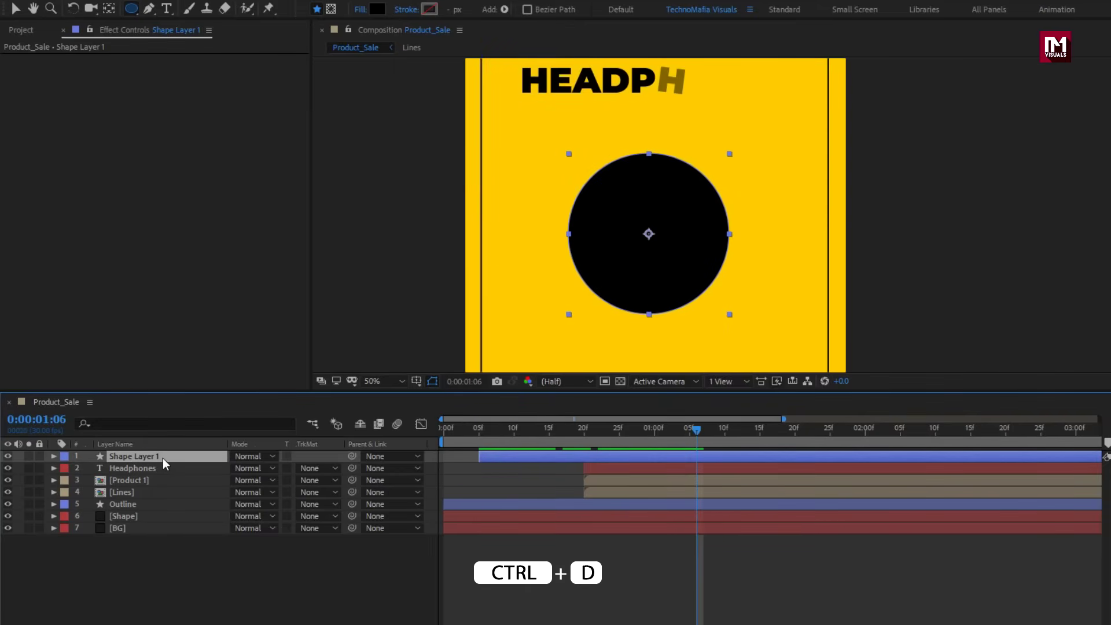
{"action": "key", "text": "ctrl+d"}
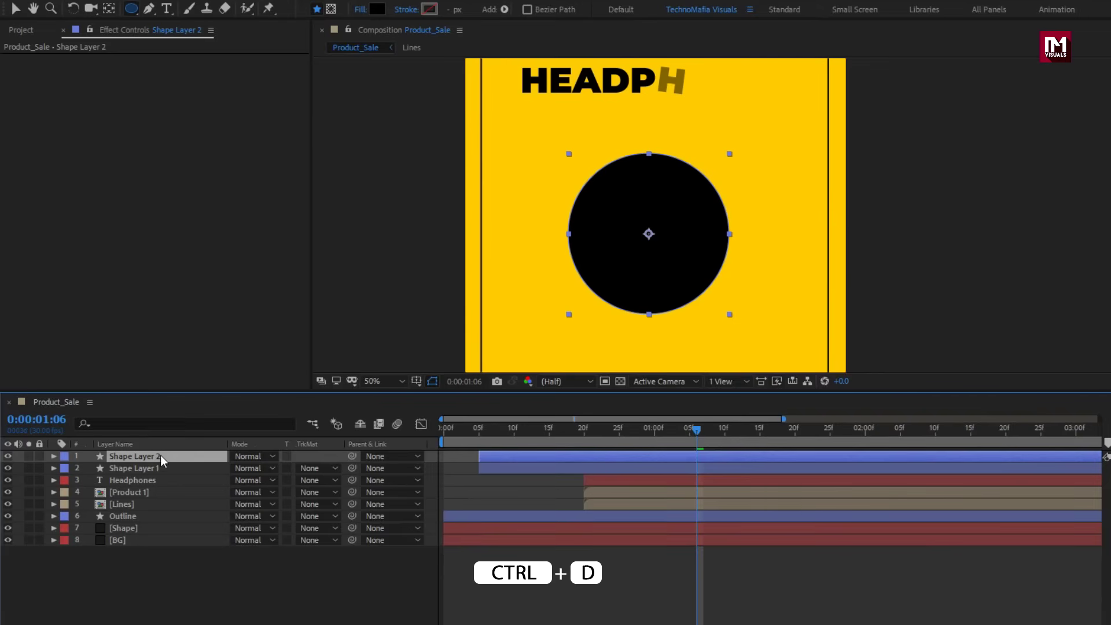
{"action": "left_click", "coordinate": [359, 9]}
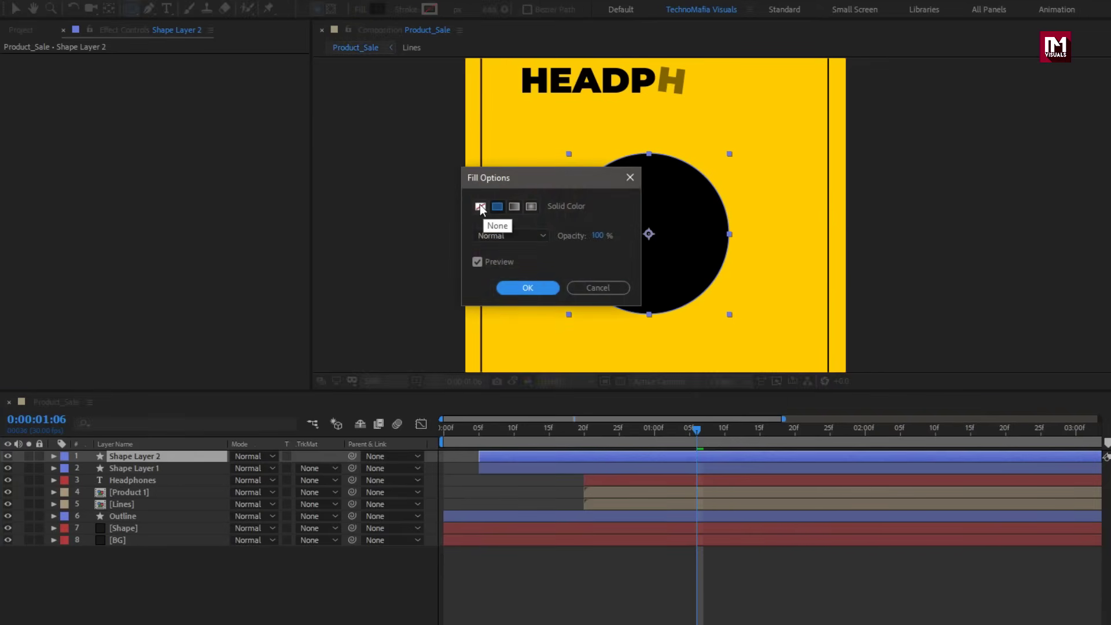
{"action": "left_click", "coordinate": [481, 206]}
{"action": "left_click", "coordinate": [528, 287]}
{"action": "left_click", "coordinate": [408, 10]}
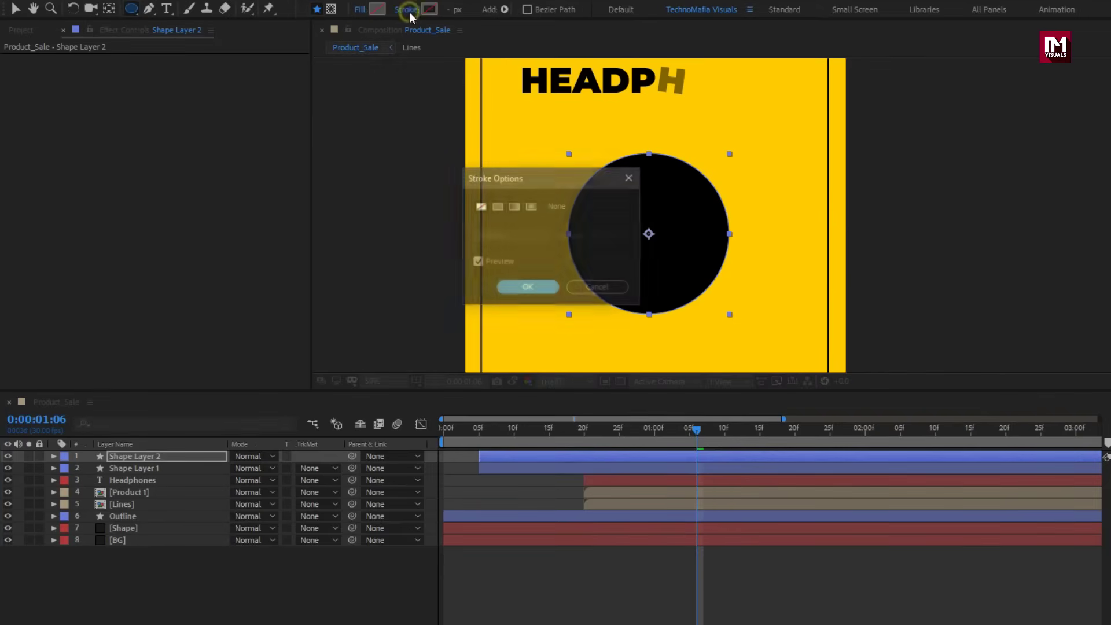
{"action": "left_click", "coordinate": [497, 206]}
{"action": "left_click", "coordinate": [527, 288]}
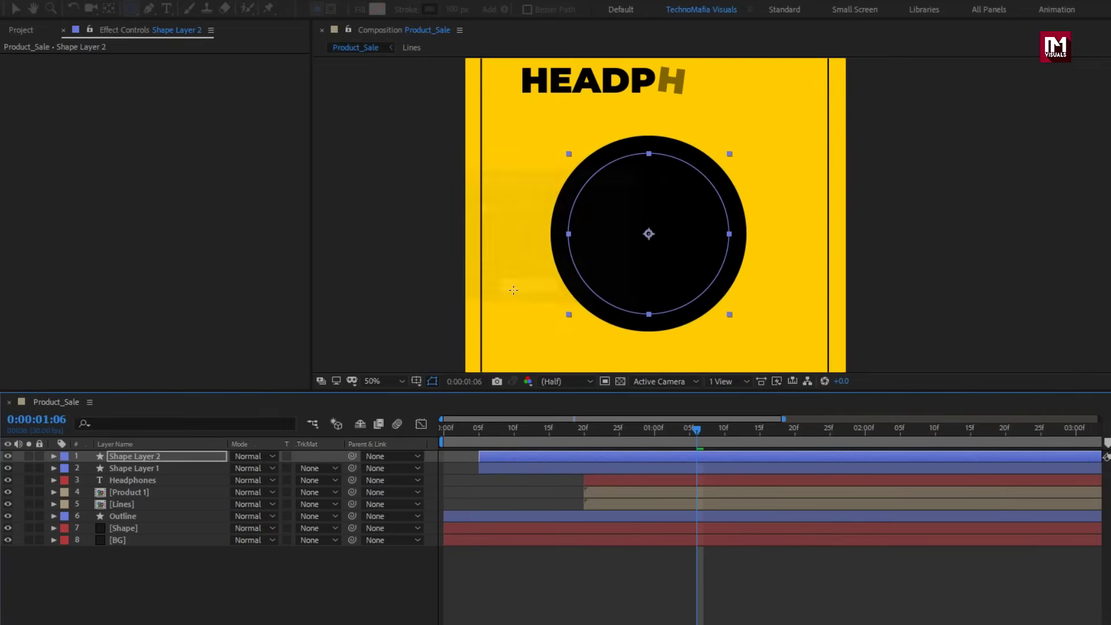
Apply a Fill effect to Shape Layer 2 and set its color to white (FFFFFF)
{"action": "left_click_drag", "start_coordinate": [971, 145], "coordinate": [468, 235]}
{"action": "left_click", "coordinate": [174, 95]}
{"action": "left_click_drag", "start_coordinate": [185, 178], "coordinate": [157, 162]}
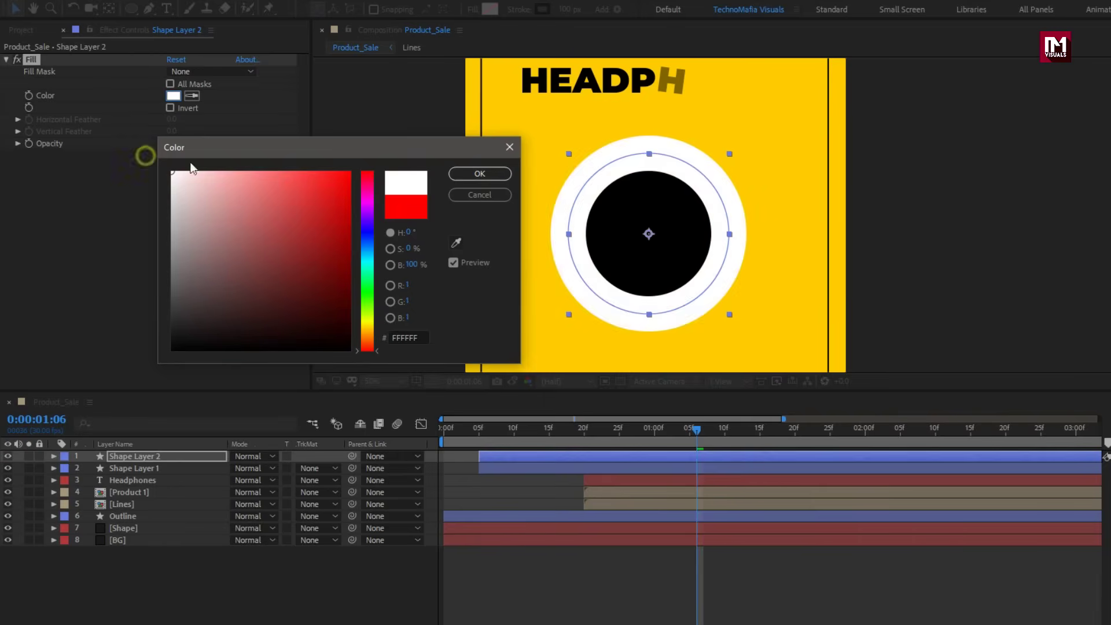
{"action": "left_click", "coordinate": [480, 174]}
Set the stroke width of Shape Layer 2 to 4 px
{"action": "left_click", "coordinate": [566, 10]}
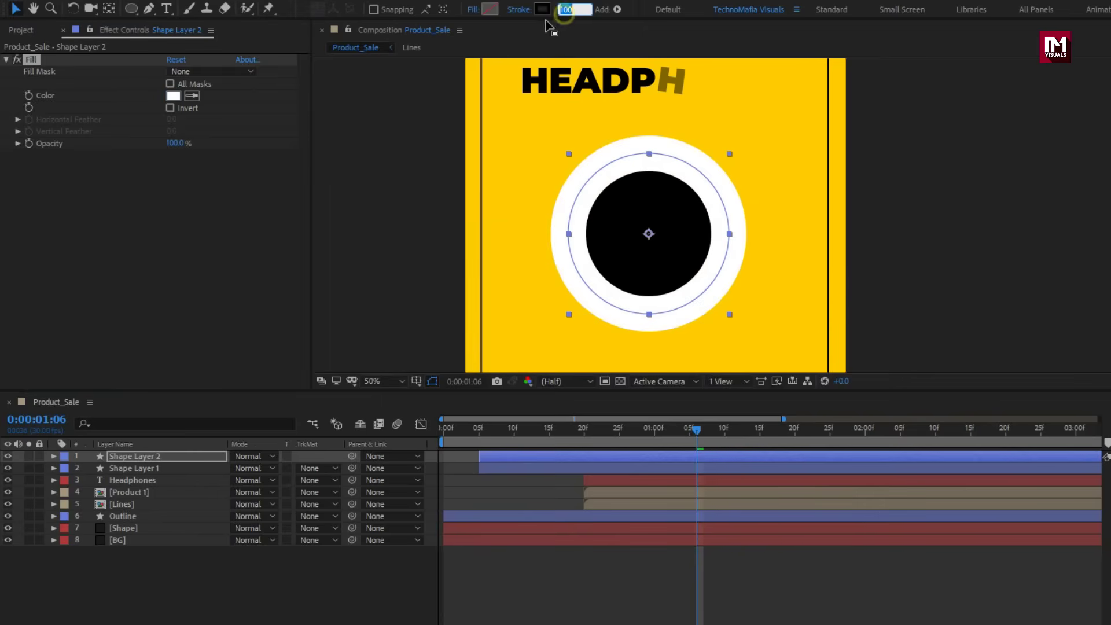
{"action": "type", "text": "4"}
{"action": "key", "text": "Return"}
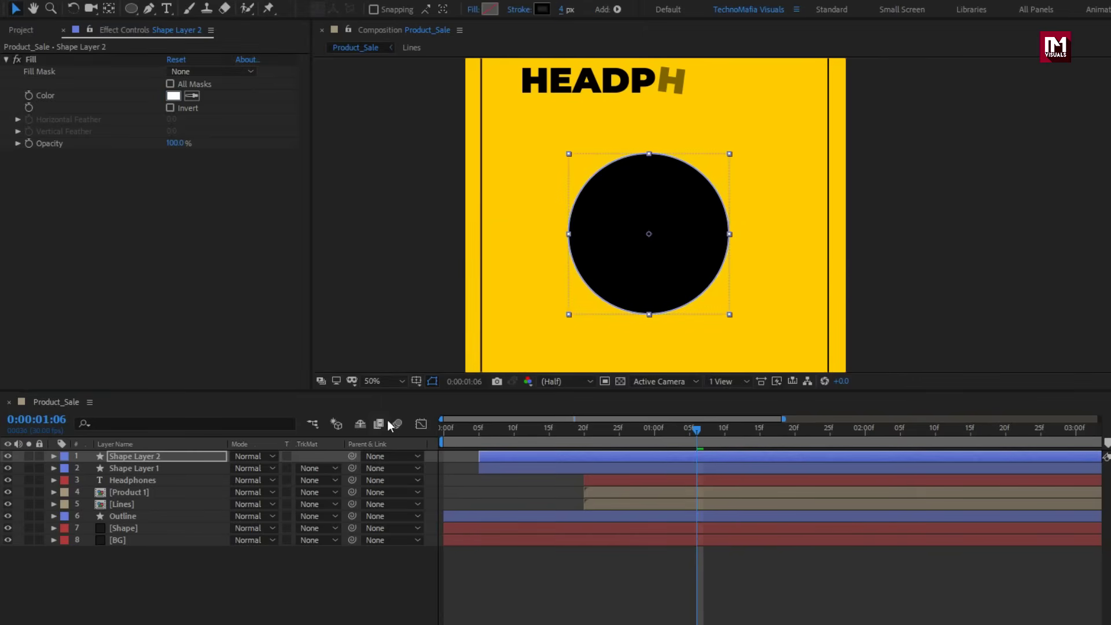
Scale Shape Layer 2's Ellipse 1 group to 108% through its own transform, then collapse and deselect the layer
{"action": "left_click", "coordinate": [130, 459]}
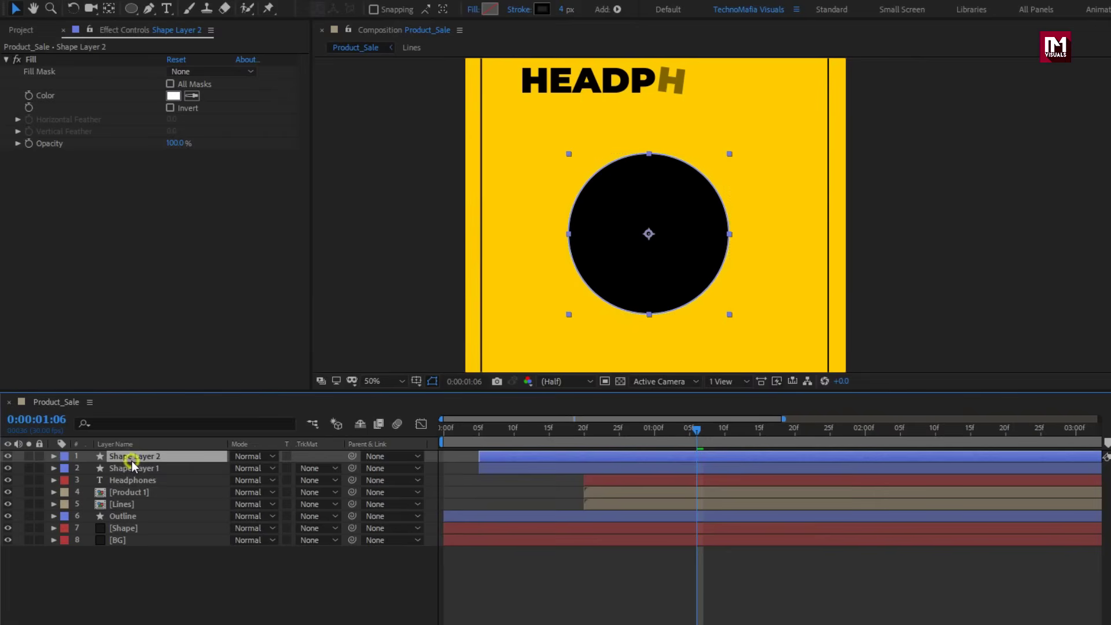
{"action": "left_click", "coordinate": [54, 457]}
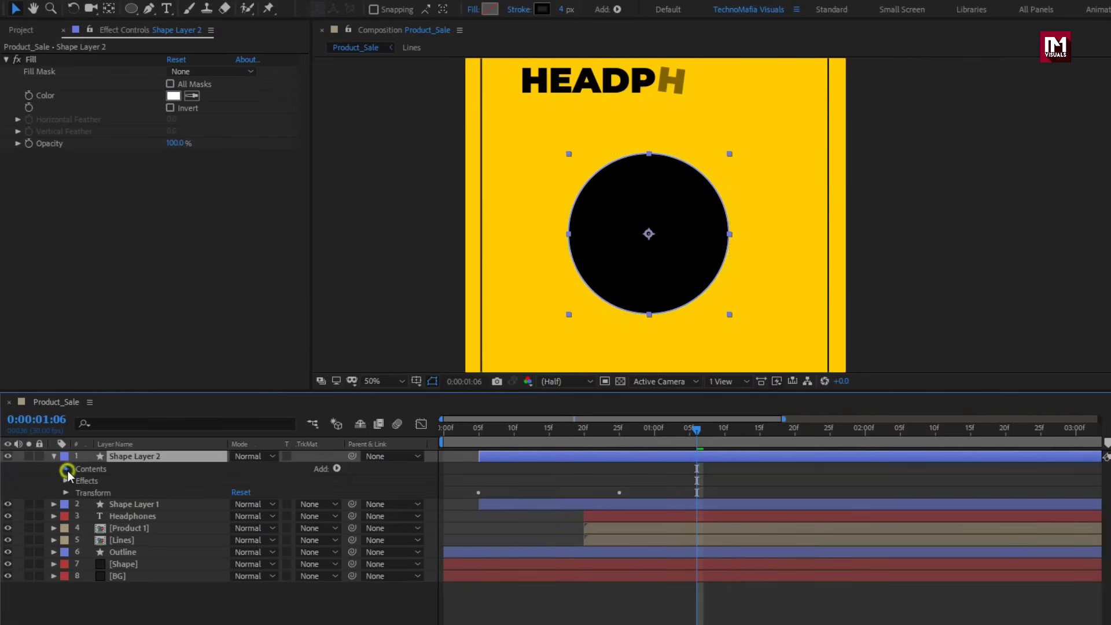
{"action": "left_click", "coordinate": [66, 469]}
{"action": "left_click", "coordinate": [77, 481]}
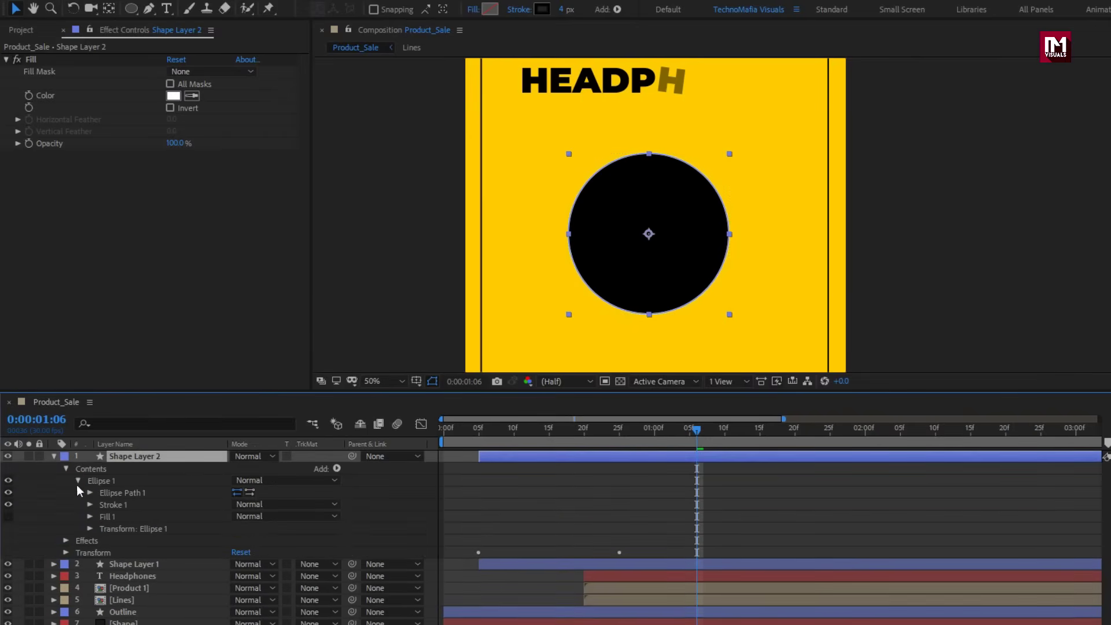
{"action": "left_click", "coordinate": [90, 528]}
{"action": "left_click", "coordinate": [273, 566]}
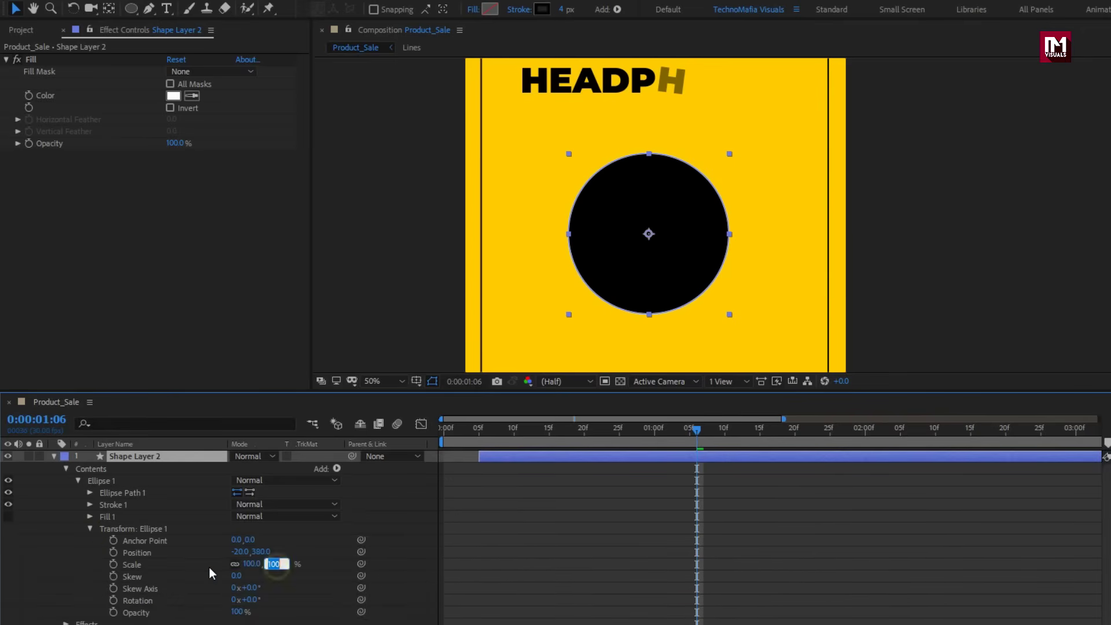
{"action": "left_click", "coordinate": [209, 567]}
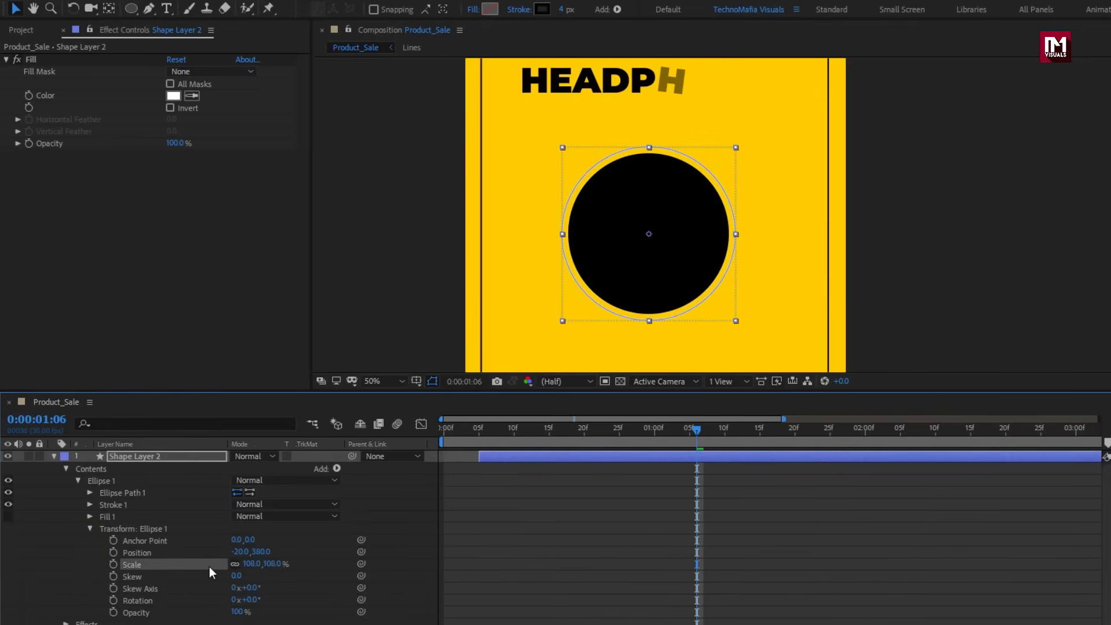
{"action": "left_click", "coordinate": [53, 456]}
{"action": "left_click", "coordinate": [136, 582]}
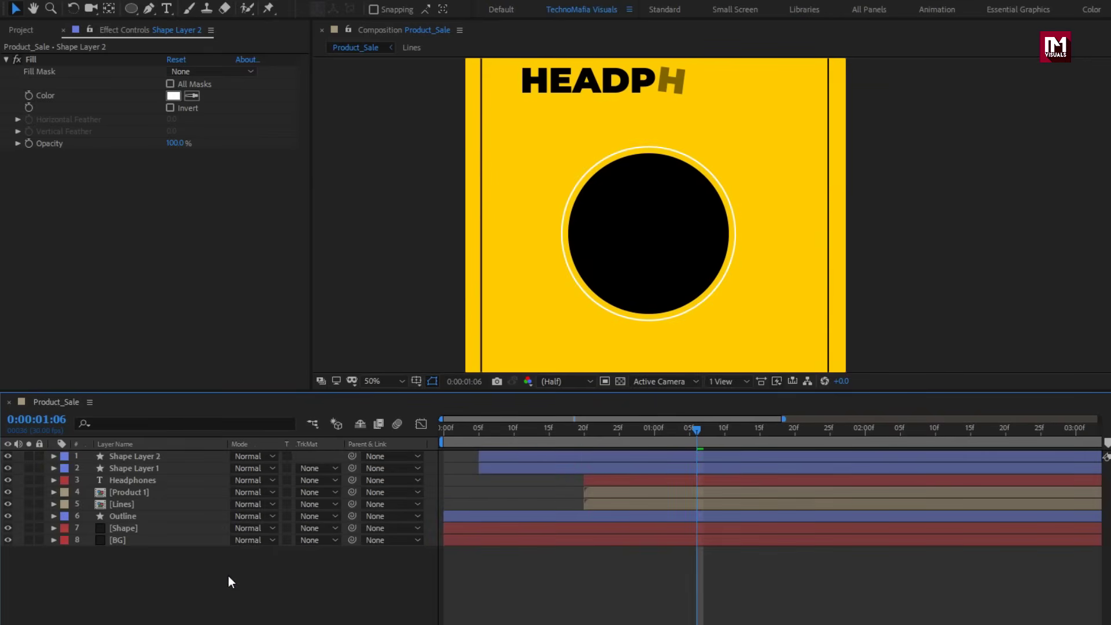
Remove the scale keyframes from Shape Layer 2 by turning off its Scale animation, then collapse the layer
{"action": "left_click", "coordinate": [498, 457]}
{"action": "key", "text": "s"}
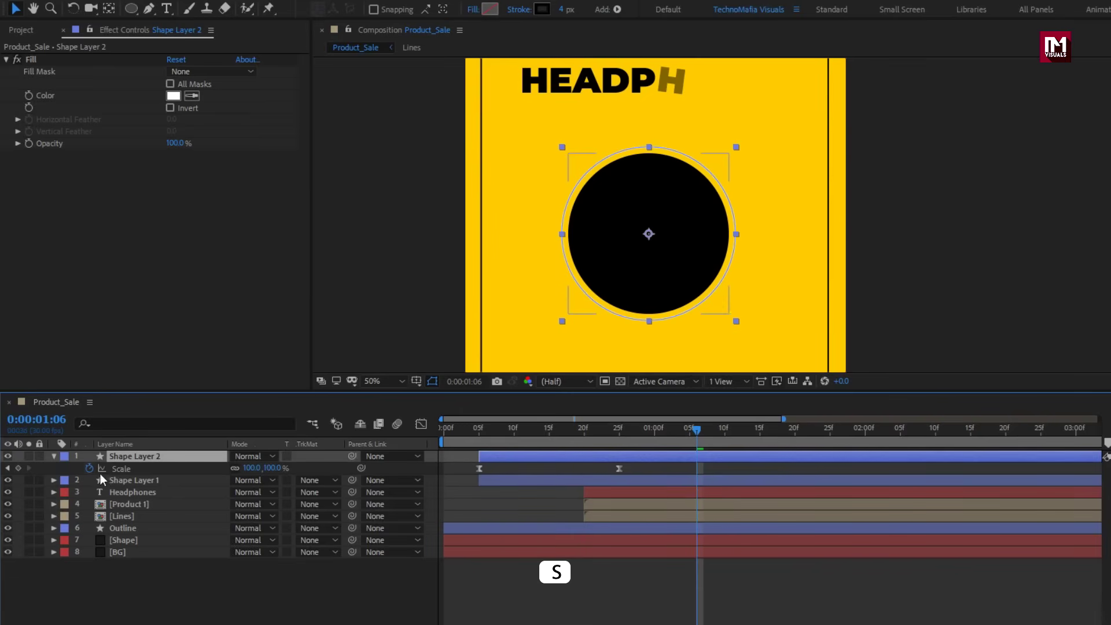
{"action": "left_click", "coordinate": [88, 469]}
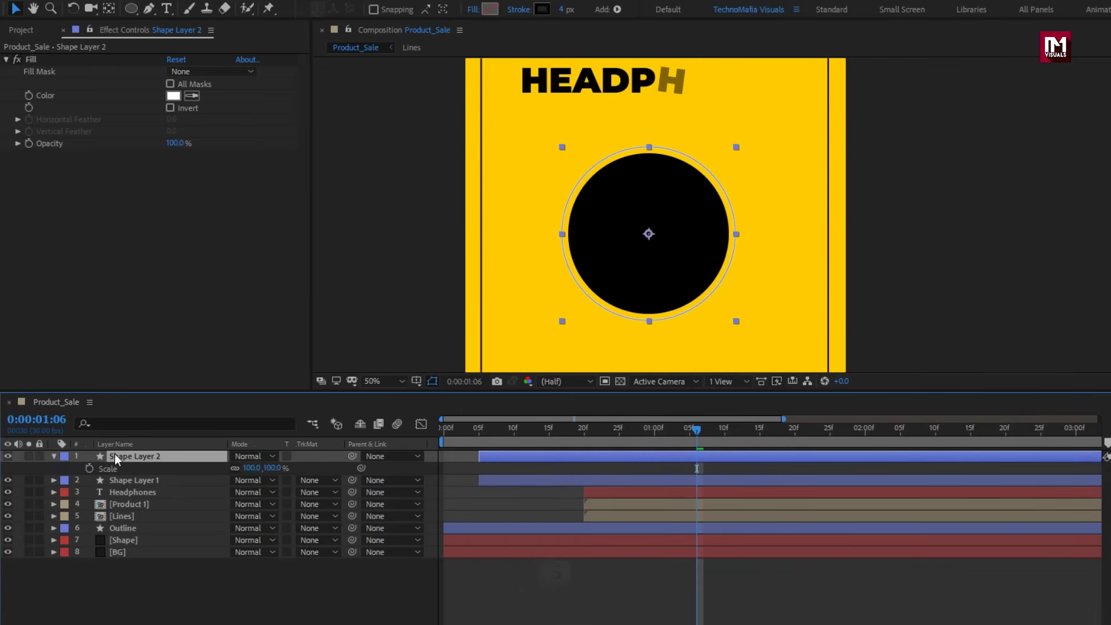
{"action": "left_click", "coordinate": [52, 456]}
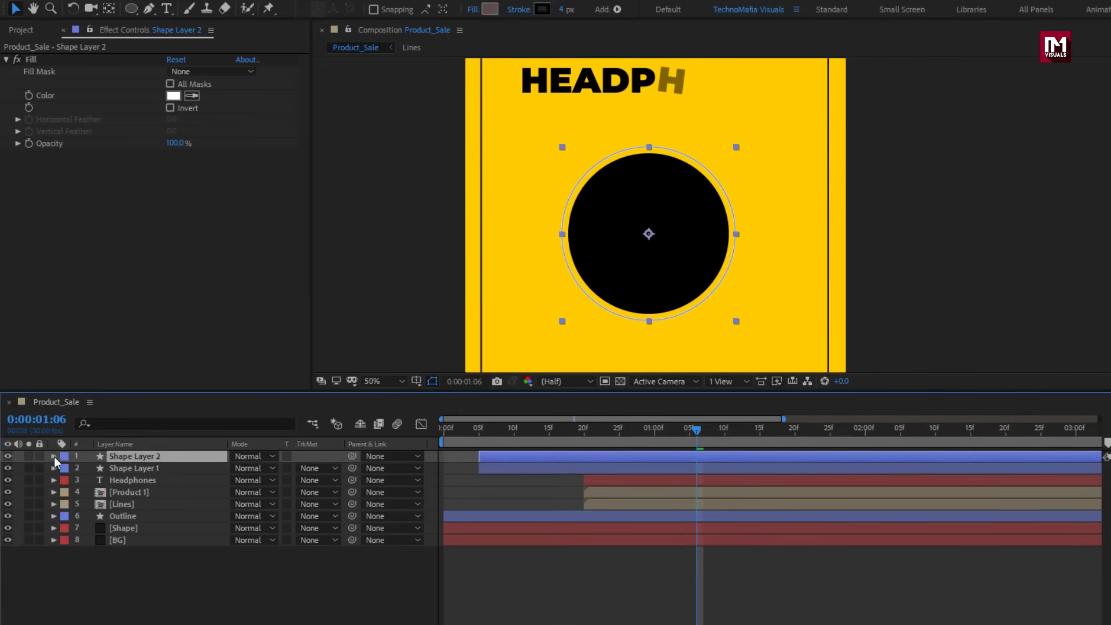
Add Trim Paths to the contents of Shape Layer 2 and trim the layer's in point to 0:00:01:00
{"action": "left_click", "coordinate": [53, 457]}
{"action": "left_click", "coordinate": [66, 492]}
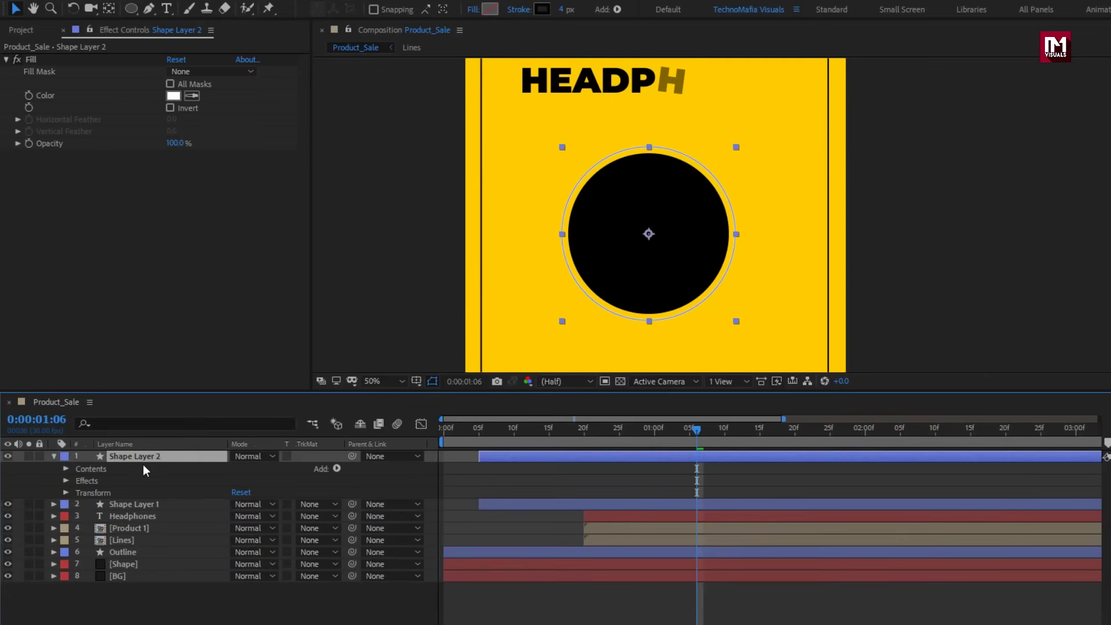
{"action": "left_click", "coordinate": [334, 468]}
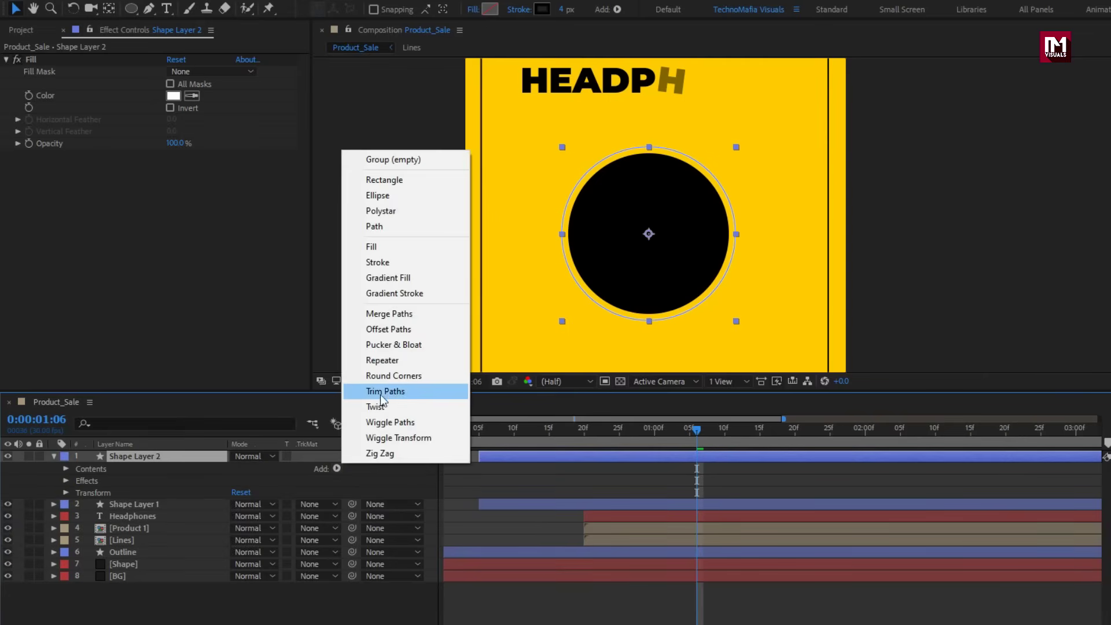
{"action": "left_click", "coordinate": [379, 391]}
{"action": "left_click_drag", "start_coordinate": [581, 434], "coordinate": [655, 435]}
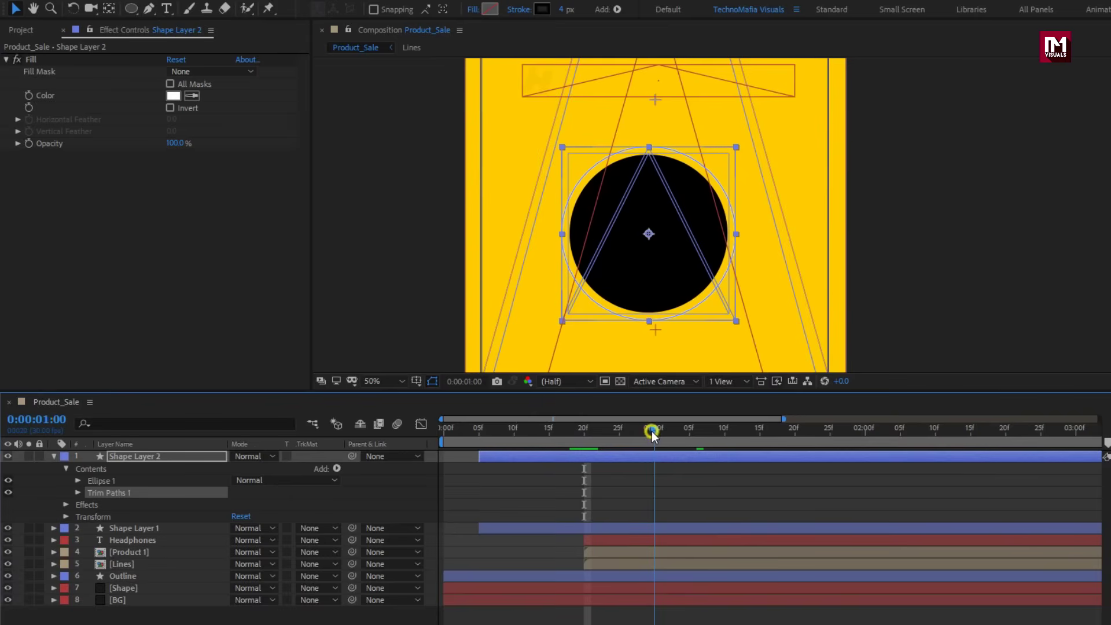
{"action": "left_click", "coordinate": [523, 456]}
{"action": "key", "text": "alt+bracketleft"}
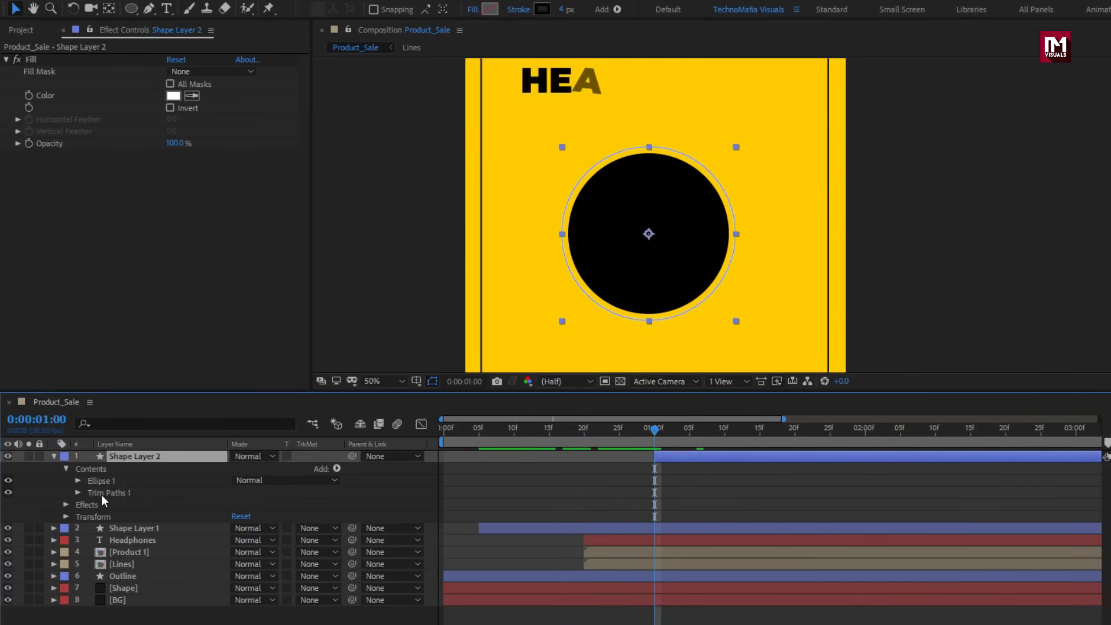
Keyframe the Trim Paths End of Shape Layer 2 from 0% at 0:00:01:00 to 100% at 0:00:01:20
{"action": "left_click", "coordinate": [77, 493]}
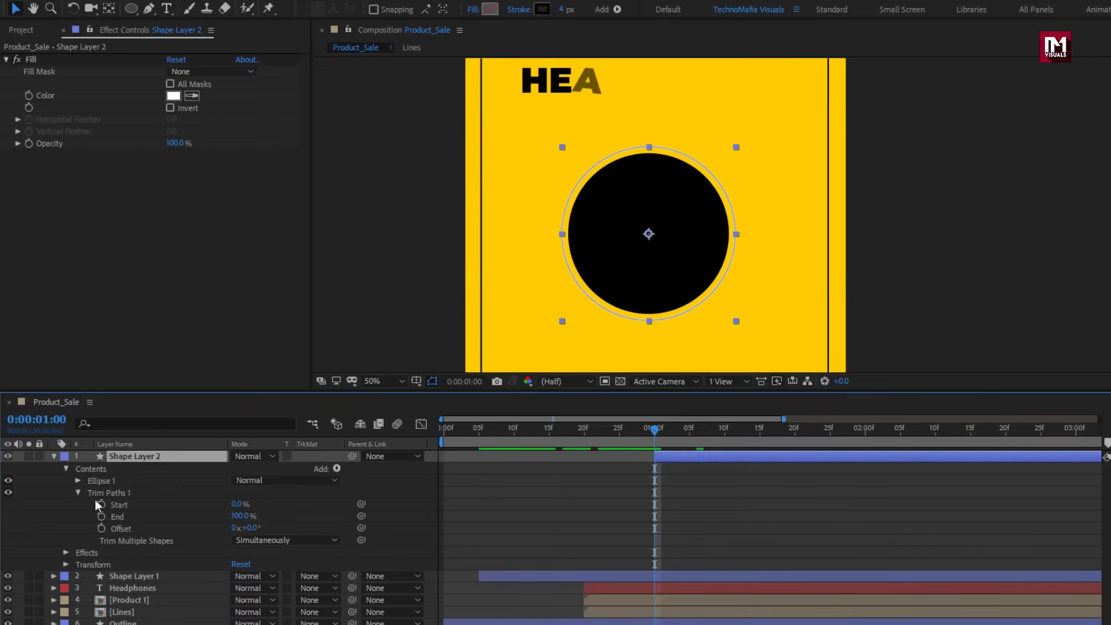
{"action": "left_click", "coordinate": [100, 517]}
{"action": "left_click_drag", "start_coordinate": [242, 521], "coordinate": [137, 523]}
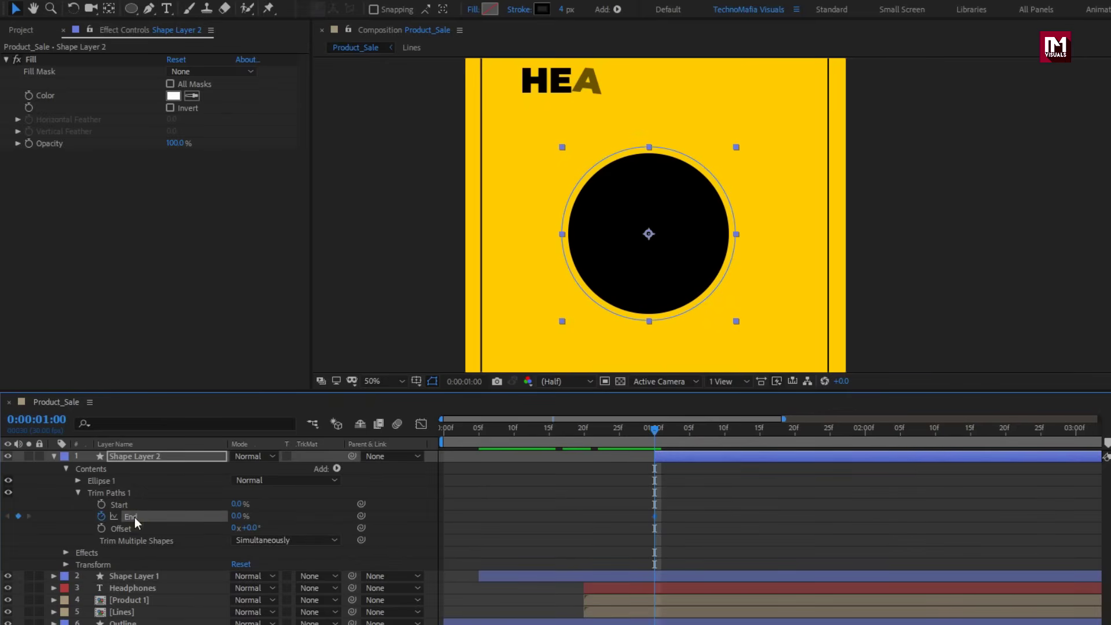
{"action": "left_click", "coordinate": [796, 431]}
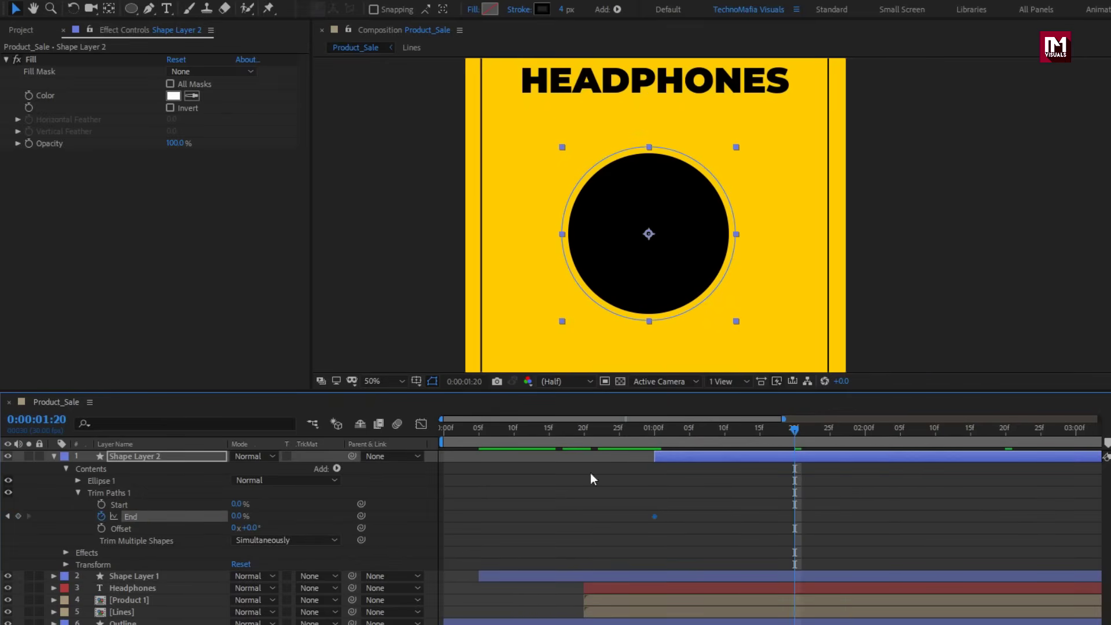
{"action": "left_click_drag", "start_coordinate": [238, 517], "coordinate": [463, 498]}
{"action": "left_click", "coordinate": [433, 381]}
{"action": "mouse_move", "coordinate": [741, 431]}
{"action": "left_mouse_down"}
{"action": "mouse_move", "coordinate": [661, 432]}
{"action": "mouse_move", "coordinate": [787, 433]}
{"action": "left_mouse_up"}
Apply Easy Ease to both Trim Paths End keyframes of Shape Layer 2, then collapse and deselect the layer
{"action": "left_click_drag", "start_coordinate": [814, 529], "coordinate": [642, 497]}
{"action": "left_click_drag", "start_coordinate": [642, 422], "coordinate": [644, 423]}
{"action": "right_click", "coordinate": [654, 441]}
{"action": "mouse_move", "coordinate": [752, 615]}
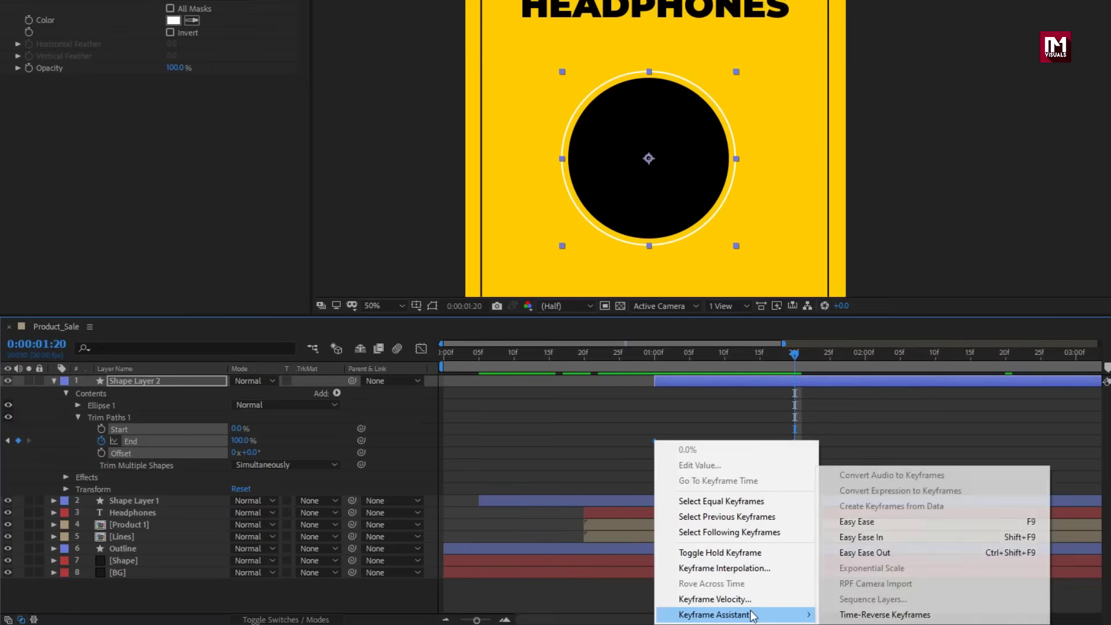
{"action": "left_click", "coordinate": [840, 522]}
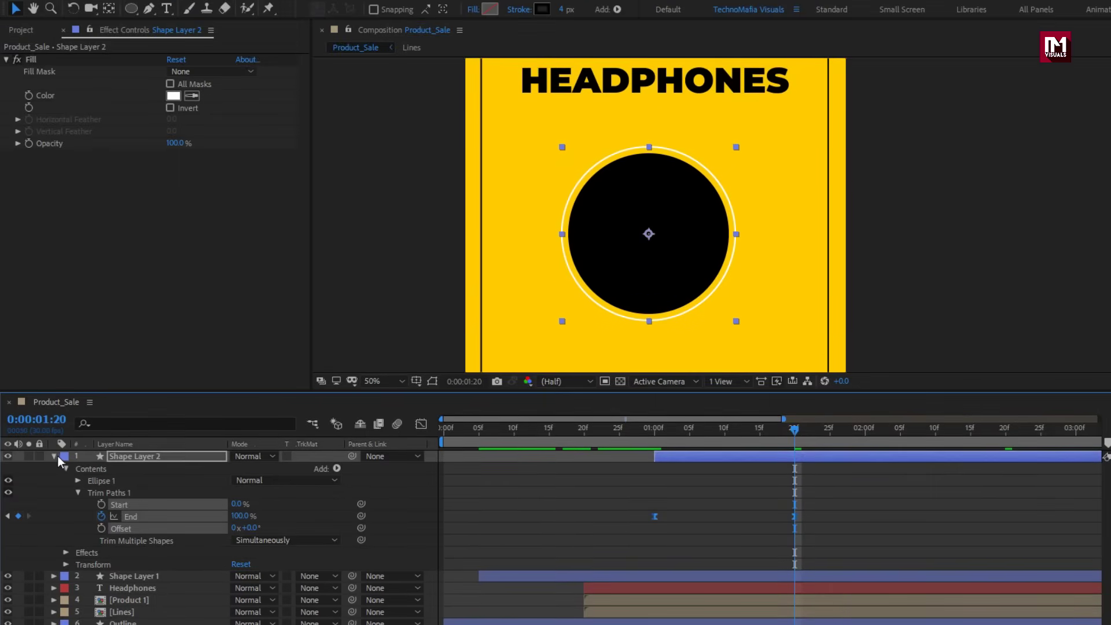
{"action": "left_click", "coordinate": [54, 457]}
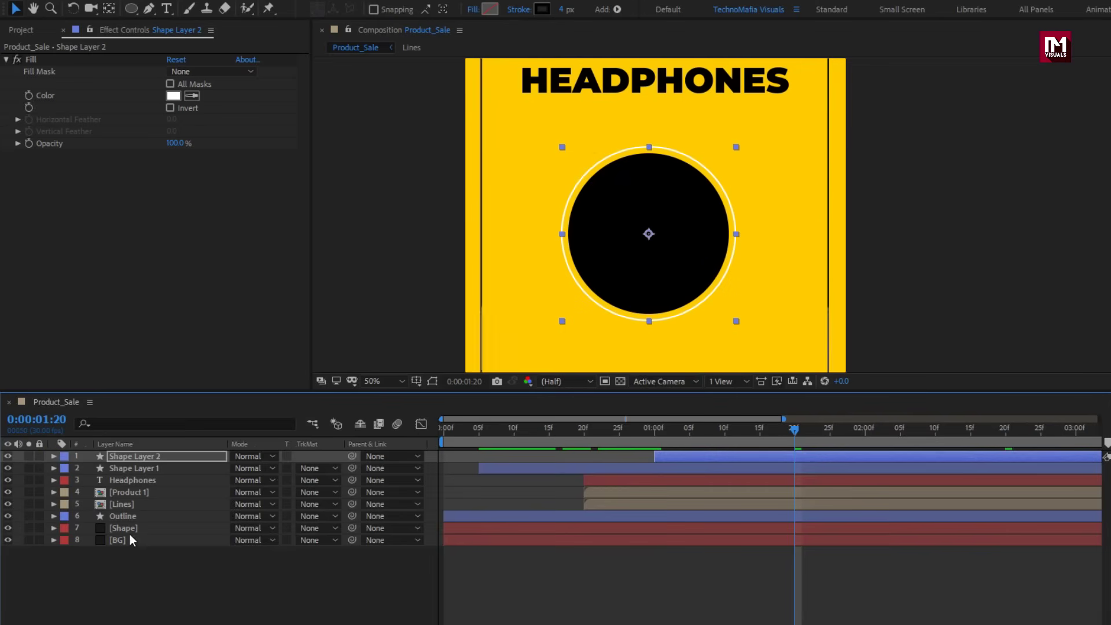
{"action": "left_click", "coordinate": [146, 581]}
Duplicate the Headphones text layer and bring the copy to the top of the layer stack
{"action": "left_click_drag", "start_coordinate": [739, 428], "coordinate": [846, 429]}
{"action": "key", "text": "ctrl+d"}
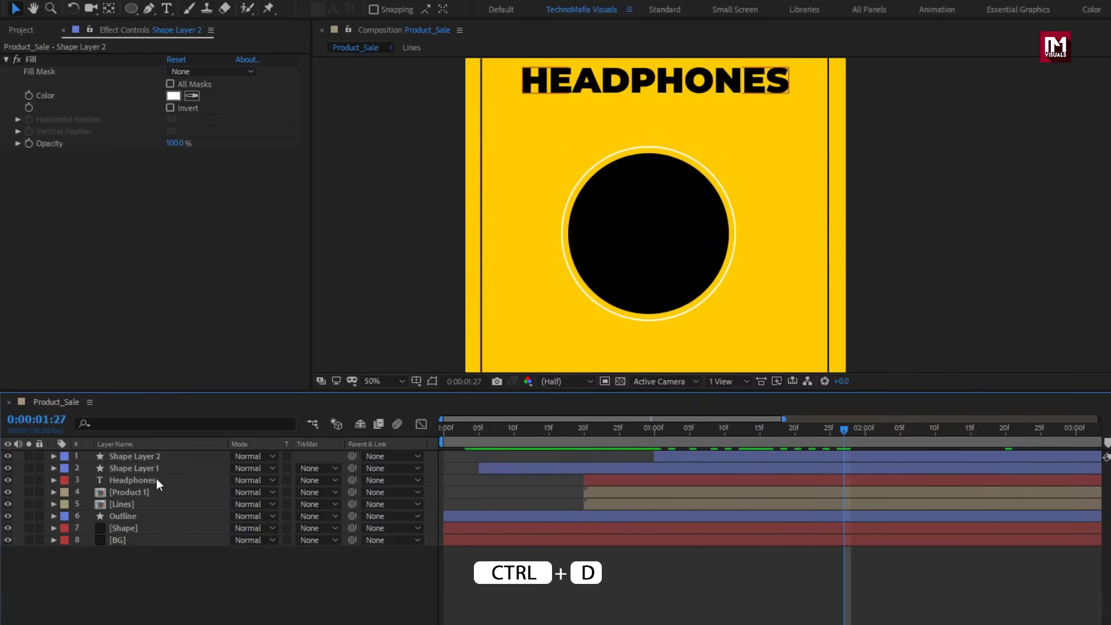
{"action": "left_click", "coordinate": [148, 481]}
{"action": "key", "text": "ctrl+d"}
{"action": "left_click_drag", "start_coordinate": [145, 480], "coordinate": [148, 453]}
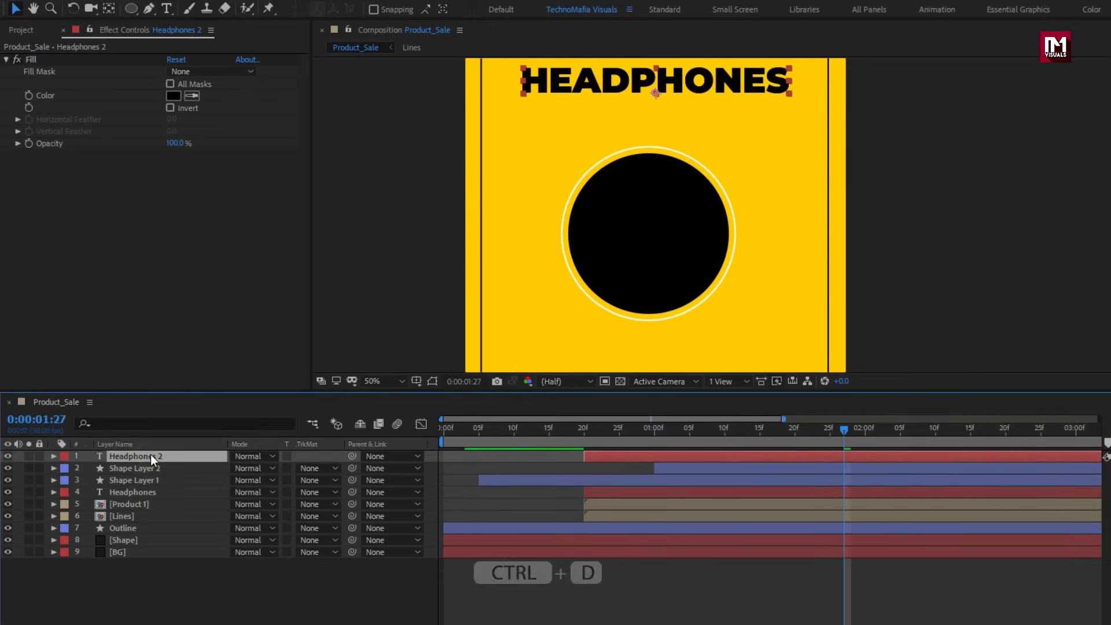
Set the Fill effect color of the Headphones 2 text to white (FFFFFF)
{"action": "left_click", "coordinate": [174, 96]}
{"action": "type", "text": "ffffff"}
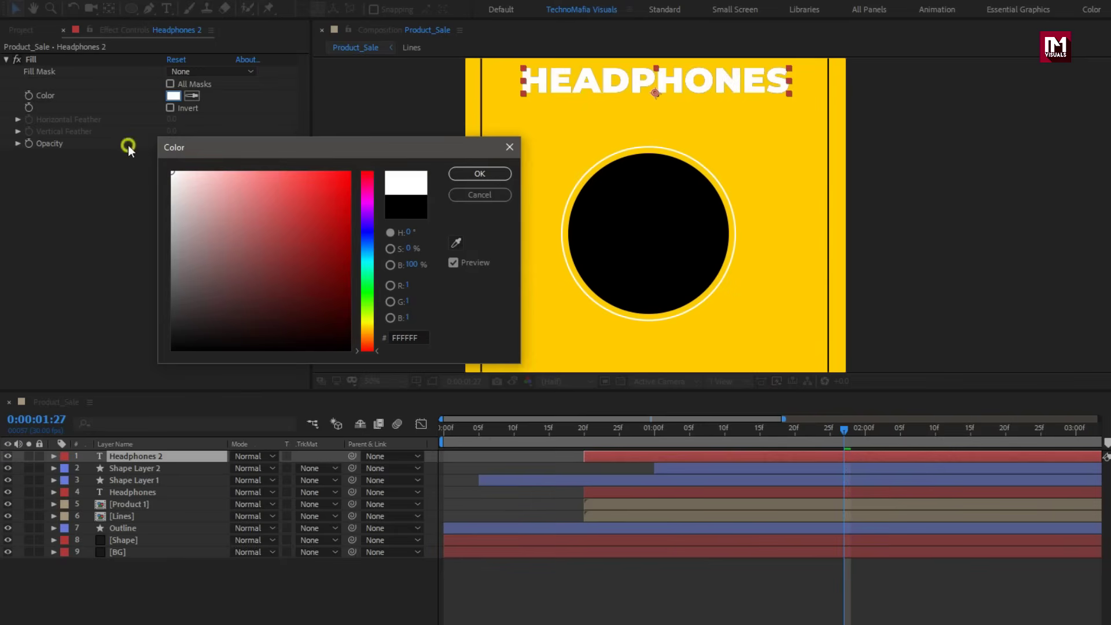
{"action": "left_click", "coordinate": [463, 174]}
Move the white text copy onto the black circle, retype it as "75%" over "OFF" on two lines, and center it there
{"action": "left_click_drag", "start_coordinate": [593, 84], "coordinate": [636, 240]}
{"action": "double_click", "coordinate": [637, 235]}
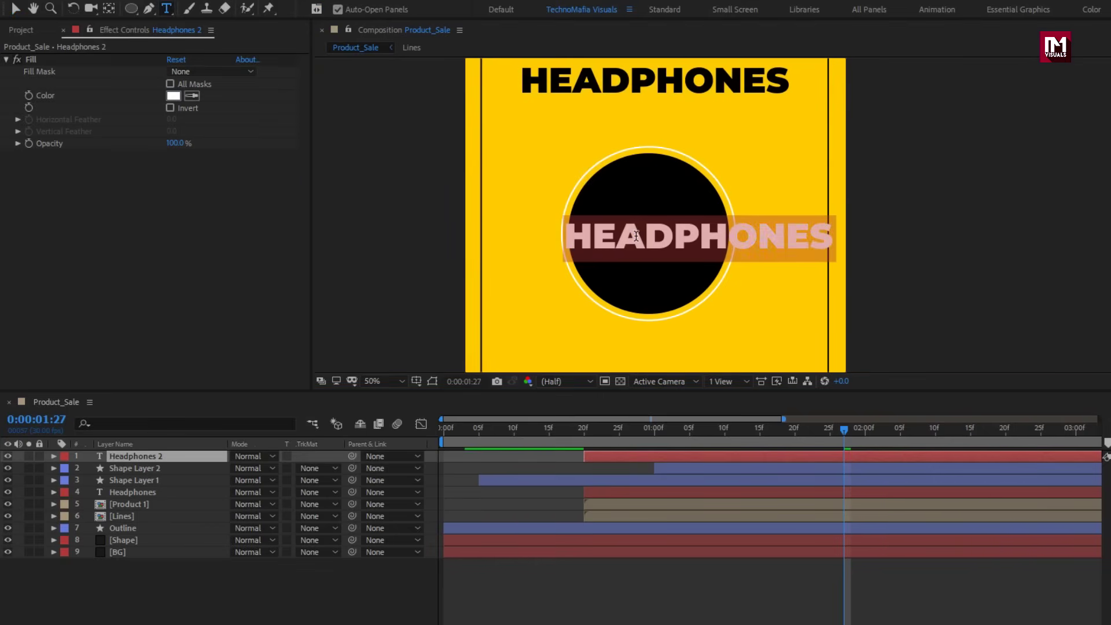
{"action": "type", "text": "75"}
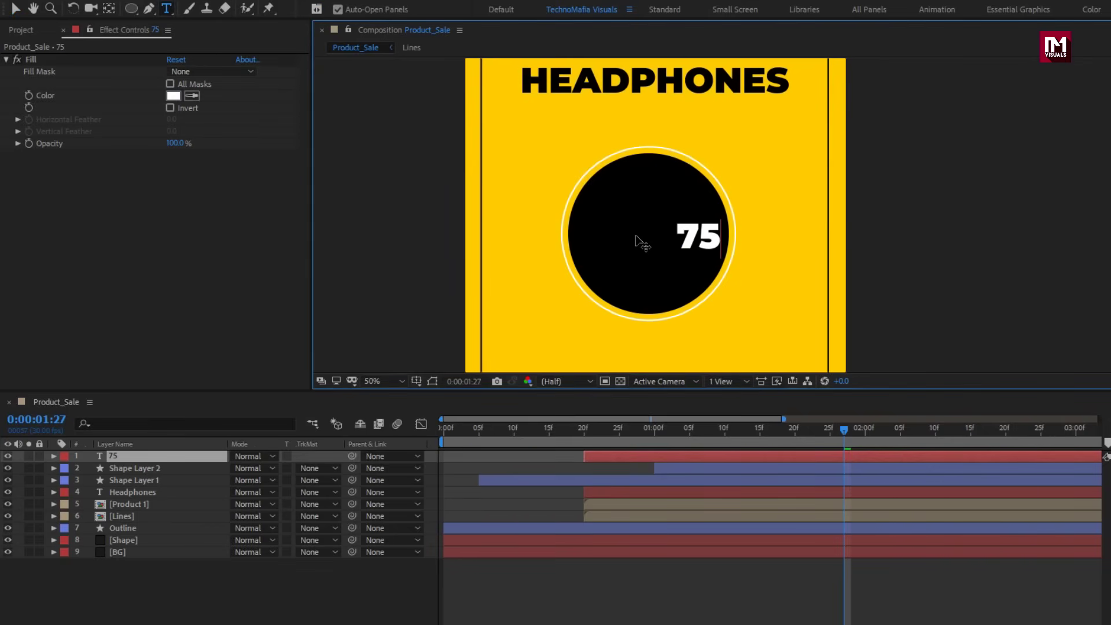
{"action": "type", "text": "%"}
{"action": "key", "text": "Return"}
{"action": "type", "text": "OFF"}
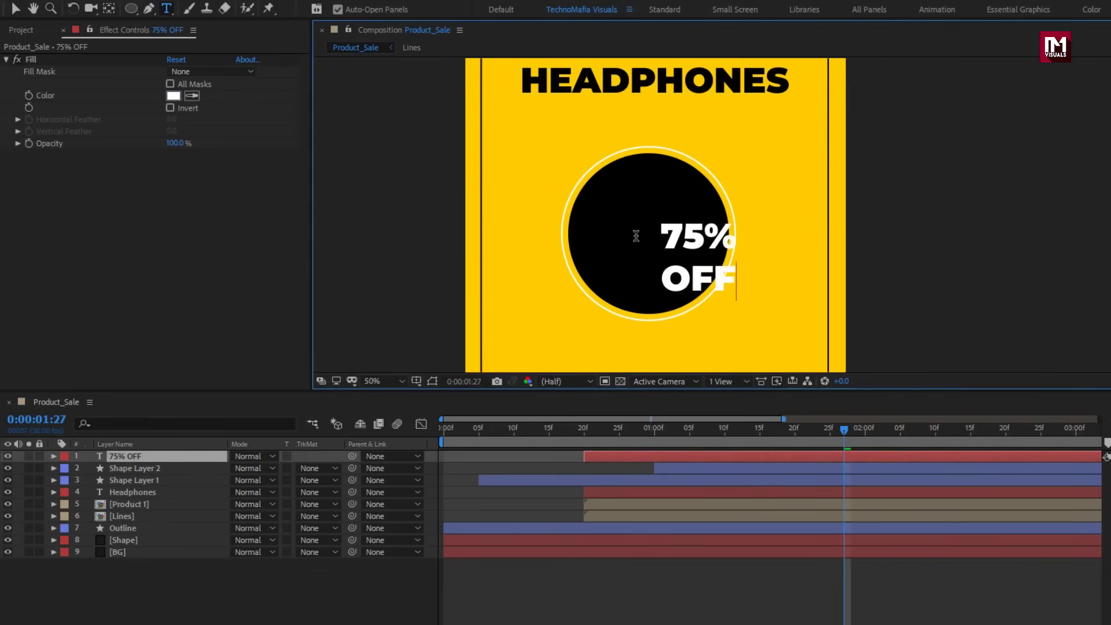
{"action": "key", "text": "KP_Enter"}
{"action": "key", "text": "v"}
{"action": "left_click_drag", "start_coordinate": [684, 246], "coordinate": [637, 219]}
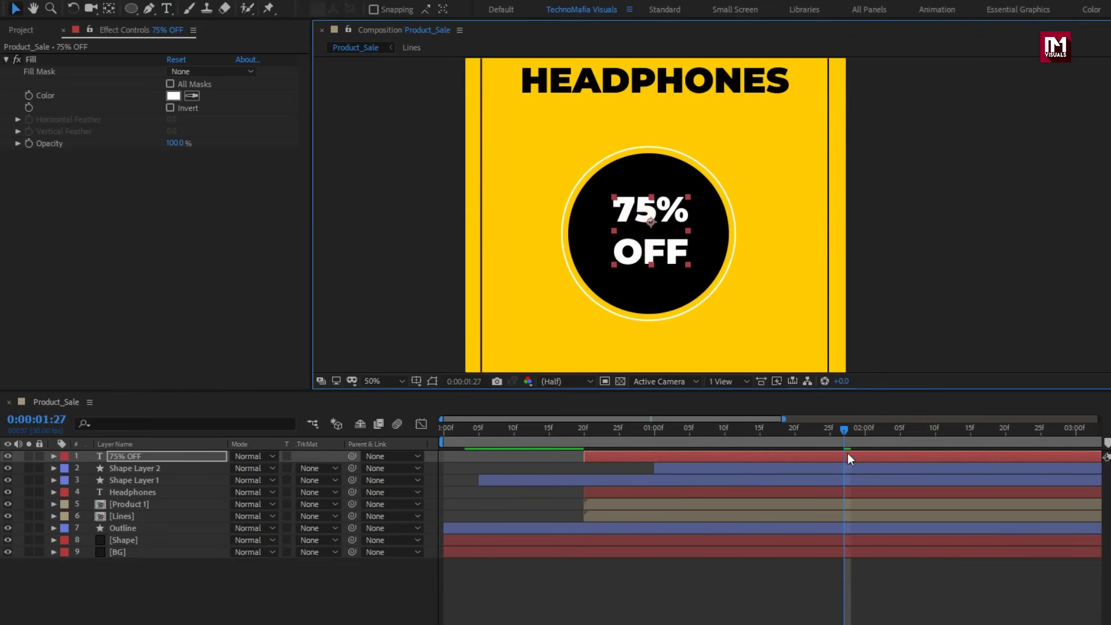
Set the 75% OFF text to a 151 px font size with 128 px leading and recenter it in the circle
{"action": "left_click_drag", "start_coordinate": [845, 430], "coordinate": [870, 433]}
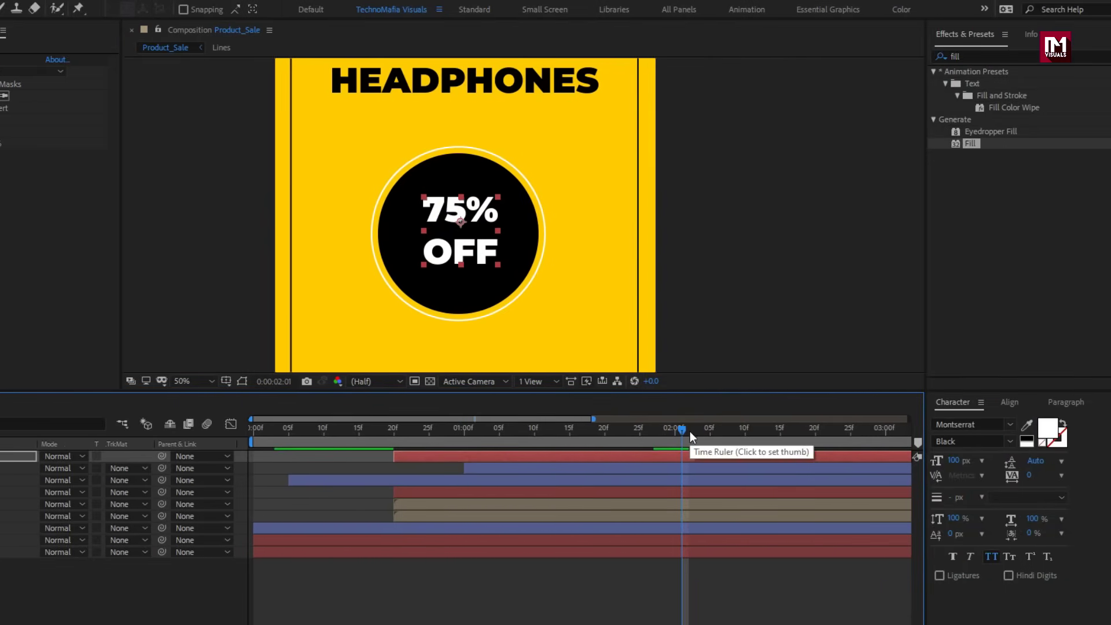
{"action": "left_click_drag", "start_coordinate": [1082, 461], "coordinate": [1094, 461]}
{"action": "left_click_drag", "start_coordinate": [962, 461], "coordinate": [1073, 462]}
{"action": "left_click_drag", "start_coordinate": [471, 228], "coordinate": [464, 245]}
Shift the 75% OFF layer to start at about 0:00:00:28 and preview its animation
{"action": "left_click_drag", "start_coordinate": [609, 434], "coordinate": [459, 435]}
{"action": "left_click_drag", "start_coordinate": [394, 456], "coordinate": [574, 427]}
{"action": "left_click_drag", "start_coordinate": [639, 422], "coordinate": [689, 434]}
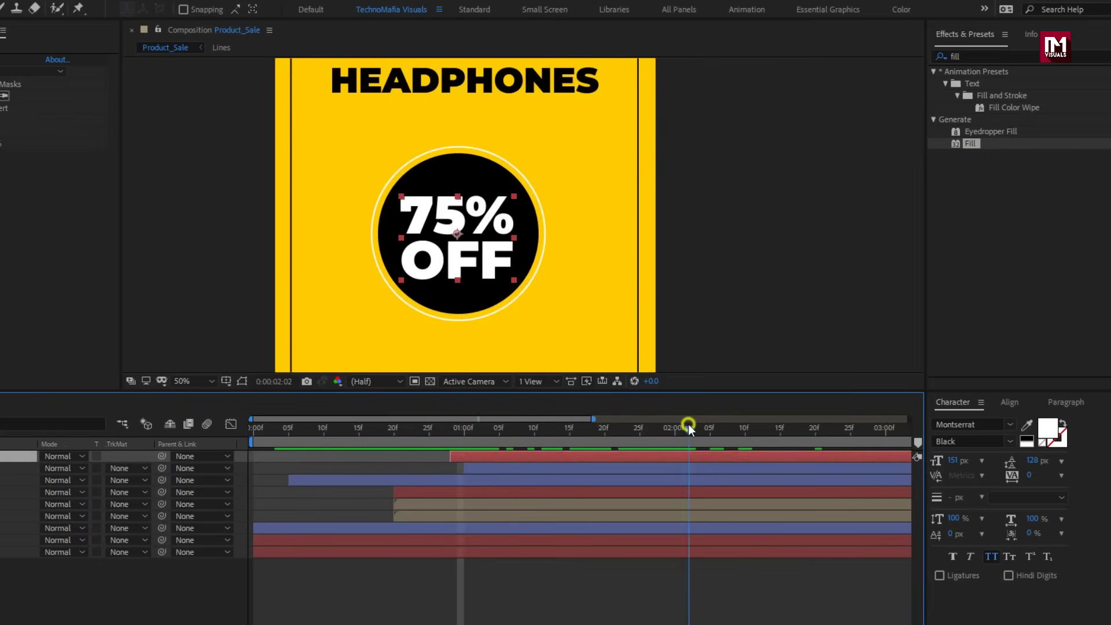
Duplicate the Headphones text layer, bring the copy to the top of the stack and place it below the black circle
{"action": "scroll", "coordinate": [490, 275], "scroll_direction": "down", "scroll_amount": 2}
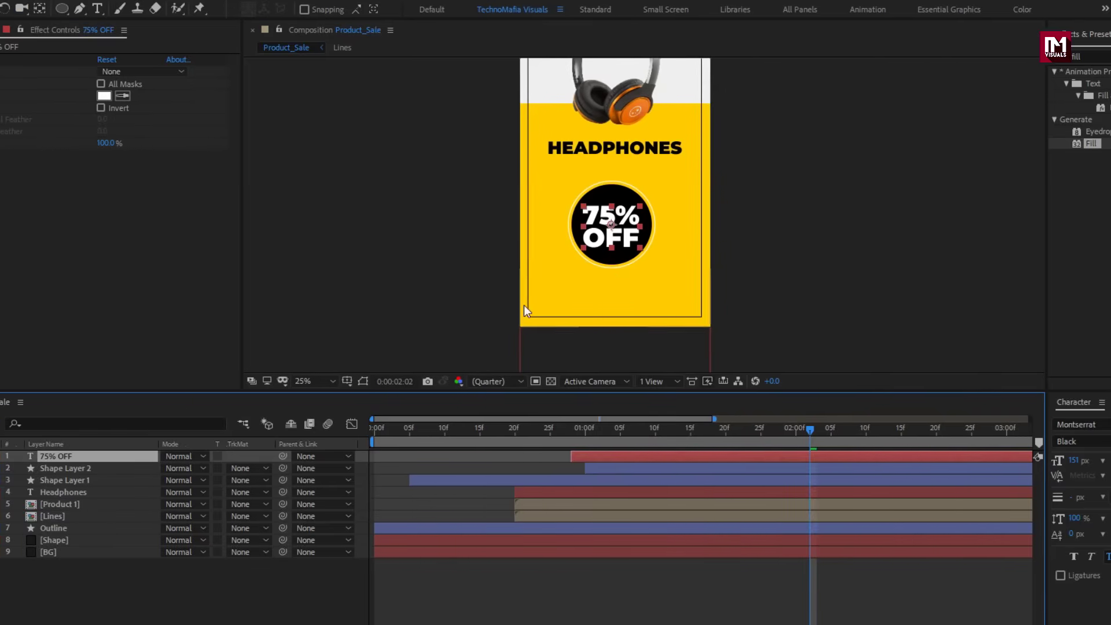
{"action": "left_click", "coordinate": [148, 495]}
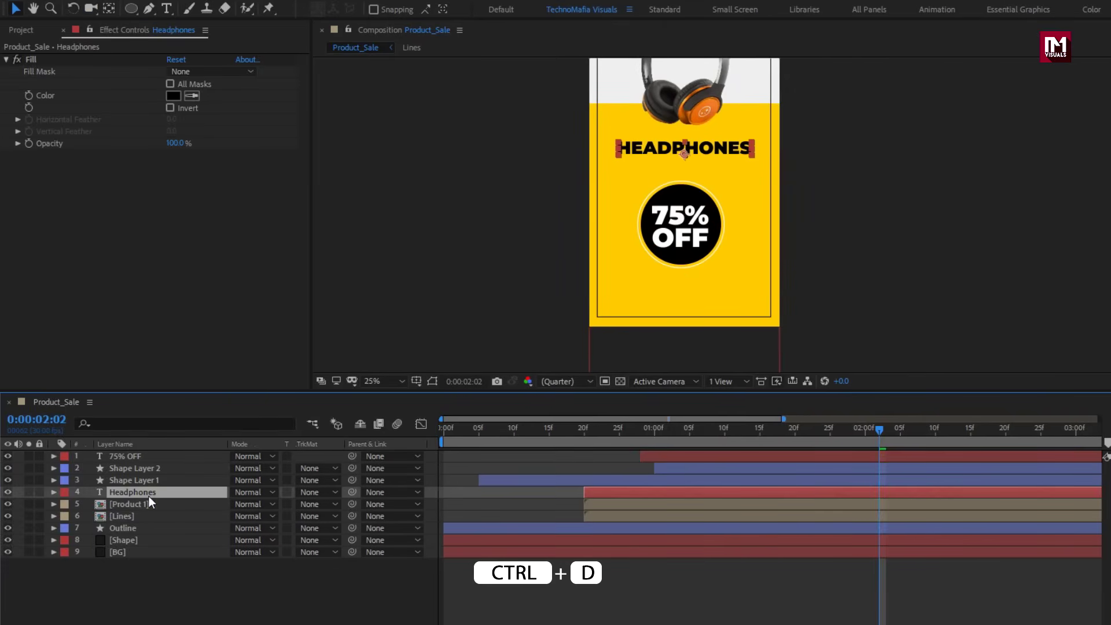
{"action": "key", "text": "ctrl+d"}
{"action": "left_click_drag", "start_coordinate": [149, 495], "coordinate": [148, 454]}
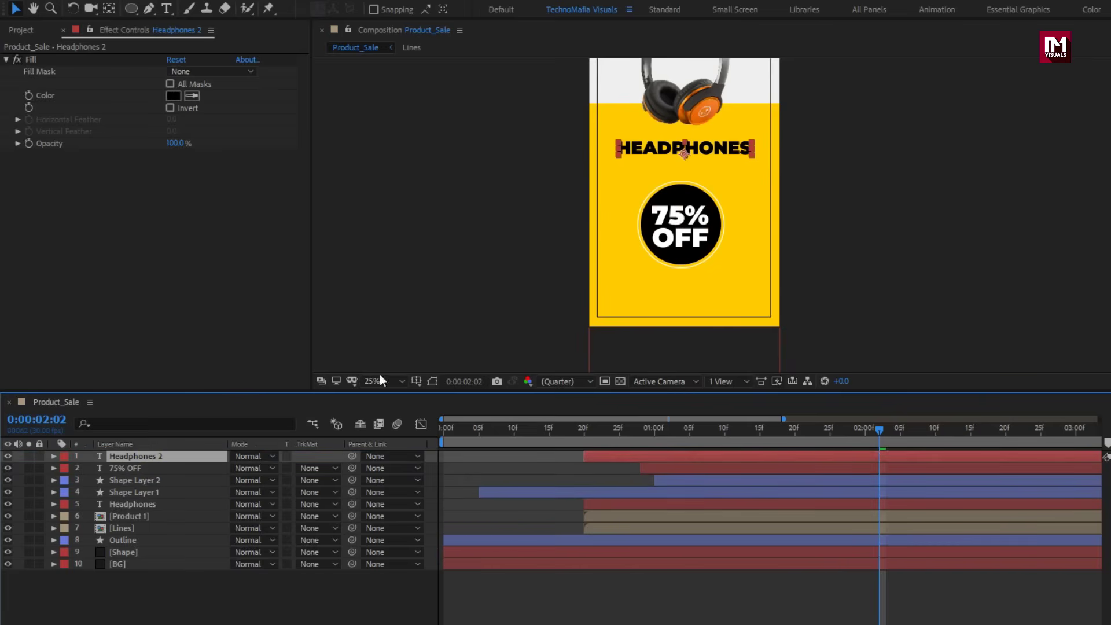
{"action": "left_click_drag", "start_coordinate": [636, 150], "coordinate": [638, 275]}
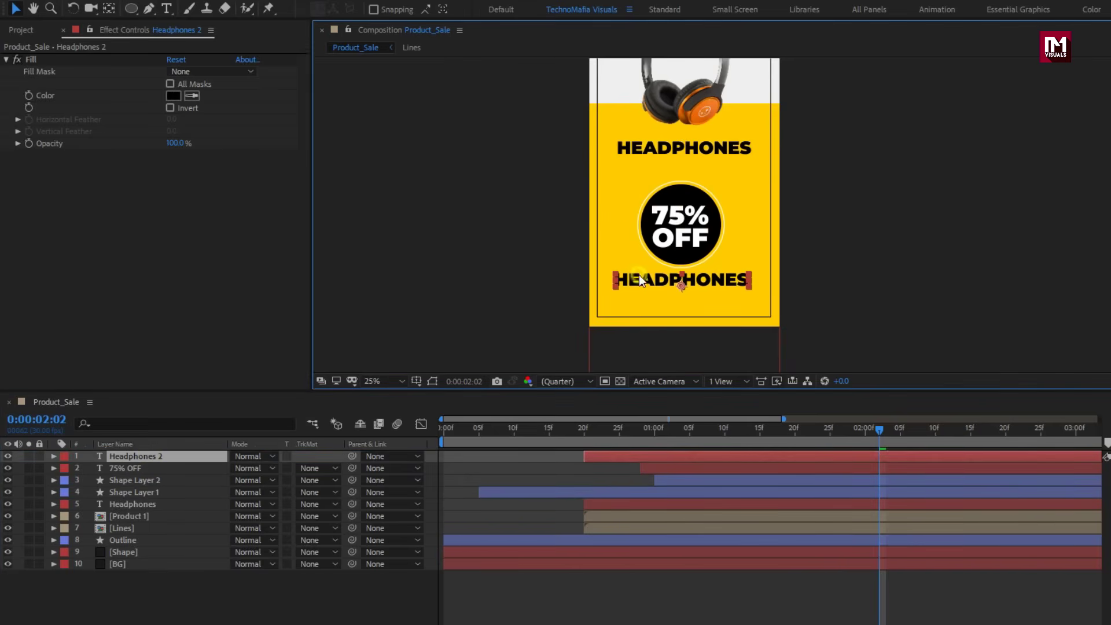
Replace the text of the copy below the circle with "Shop NOw"
{"action": "double_click", "coordinate": [648, 280]}
{"action": "type", "text": "Shop"}
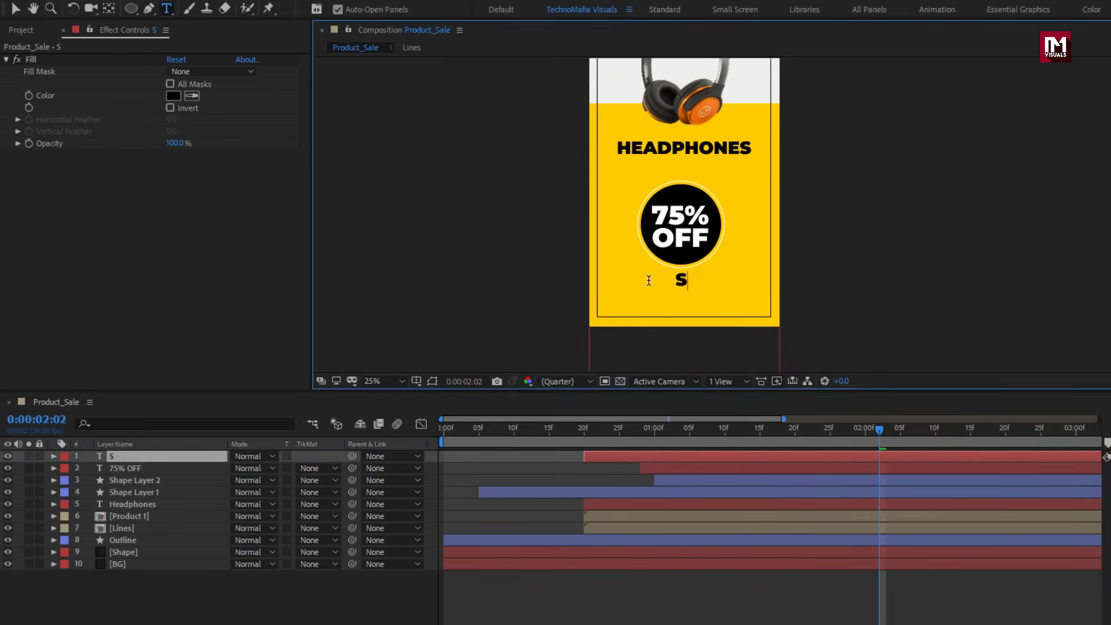
{"action": "type", "text": " NOw"}
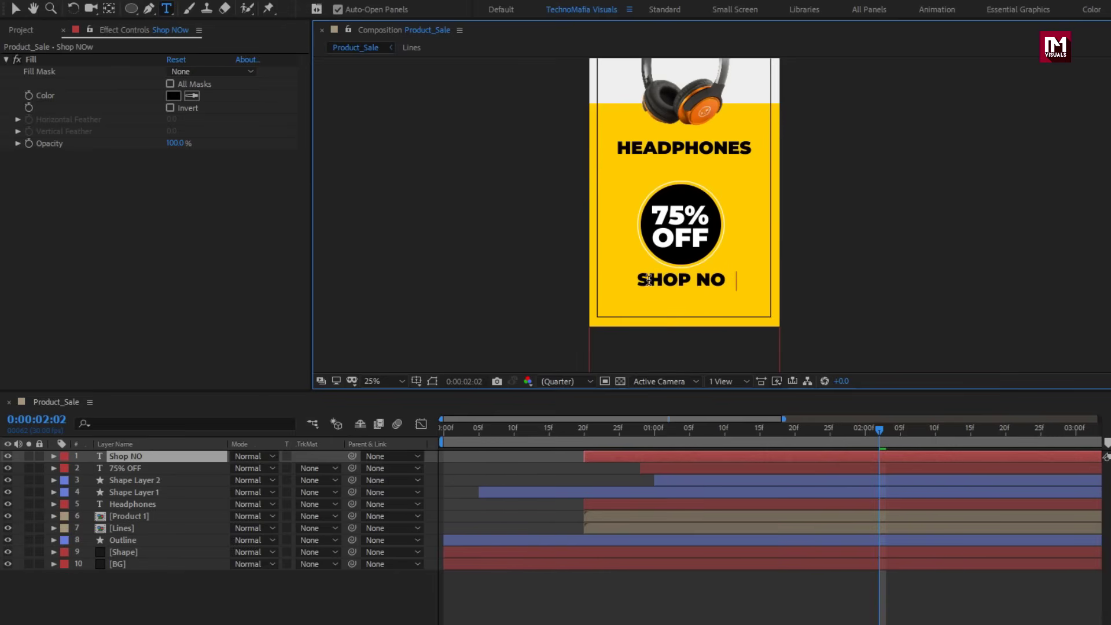
{"action": "key", "text": "KP_Enter"}
{"action": "key", "text": "h"}
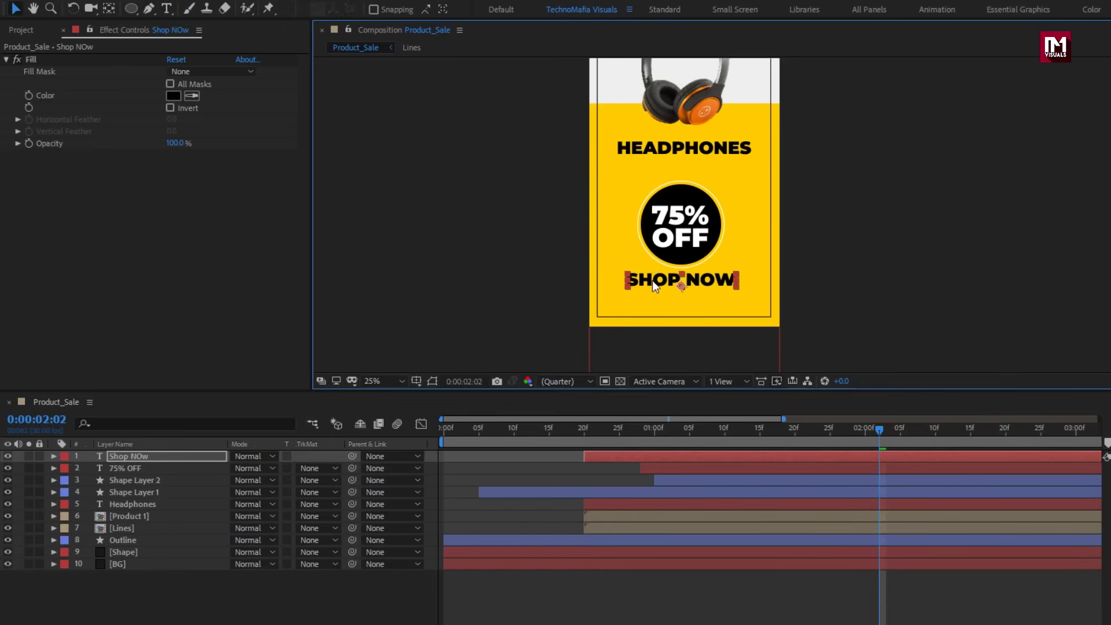
Set the SHOP NOW text to a 54 px font size in the SemiBold style
{"action": "scroll", "coordinate": [652, 280], "scroll_direction": "up", "scroll_amount": 4}
{"action": "left_click_drag", "start_coordinate": [749, 108], "coordinate": [713, 42]}
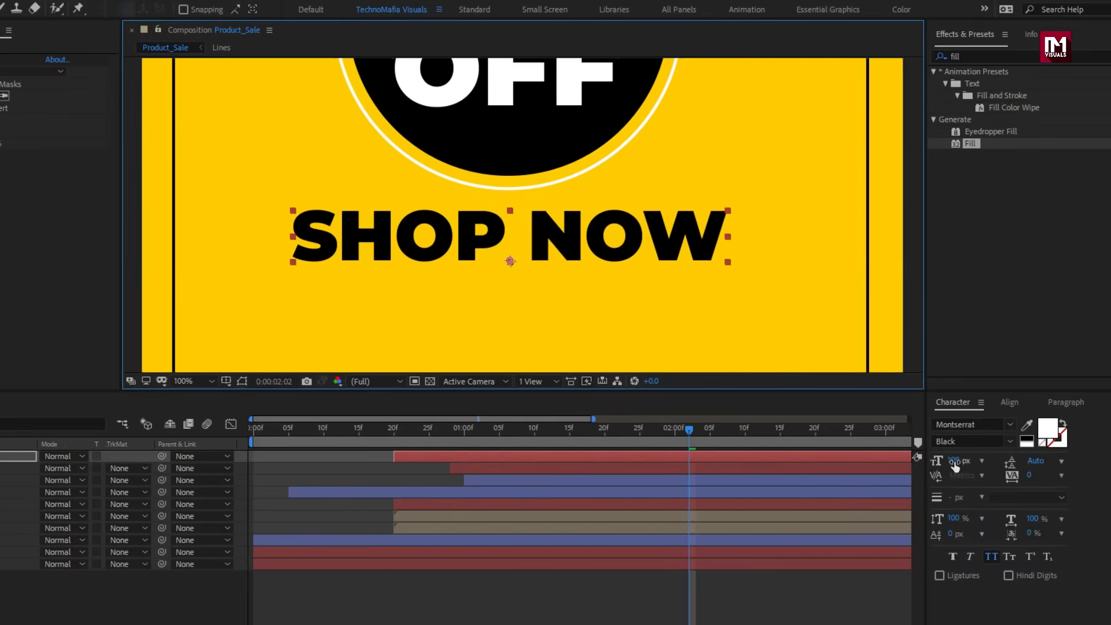
{"action": "left_click_drag", "start_coordinate": [955, 466], "coordinate": [922, 462]}
{"action": "left_click", "coordinate": [1011, 443]}
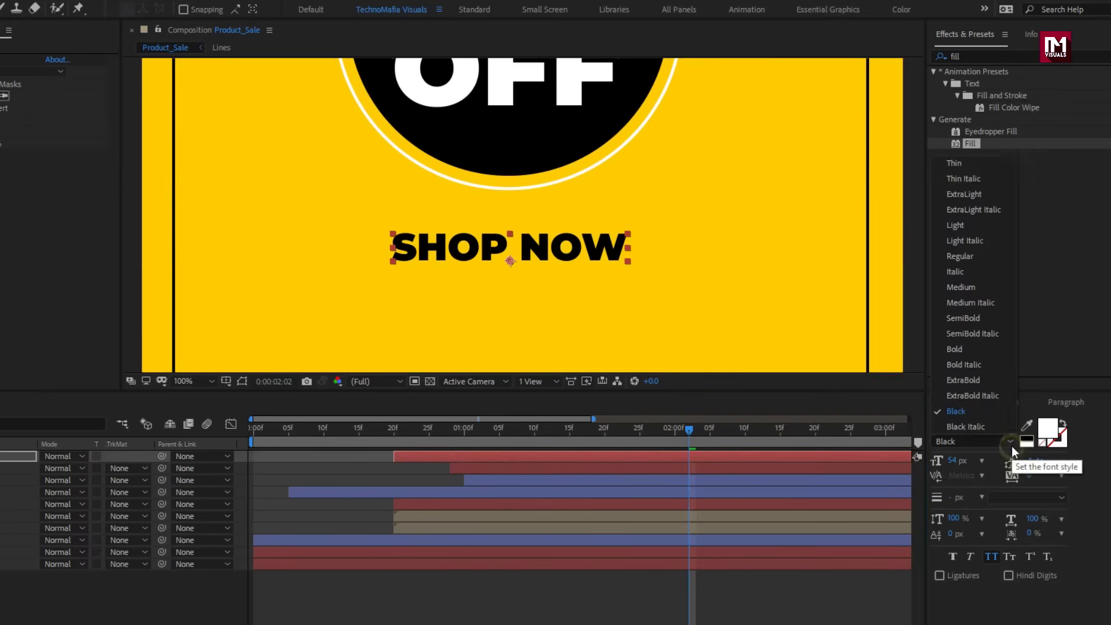
{"action": "left_click", "coordinate": [963, 321]}
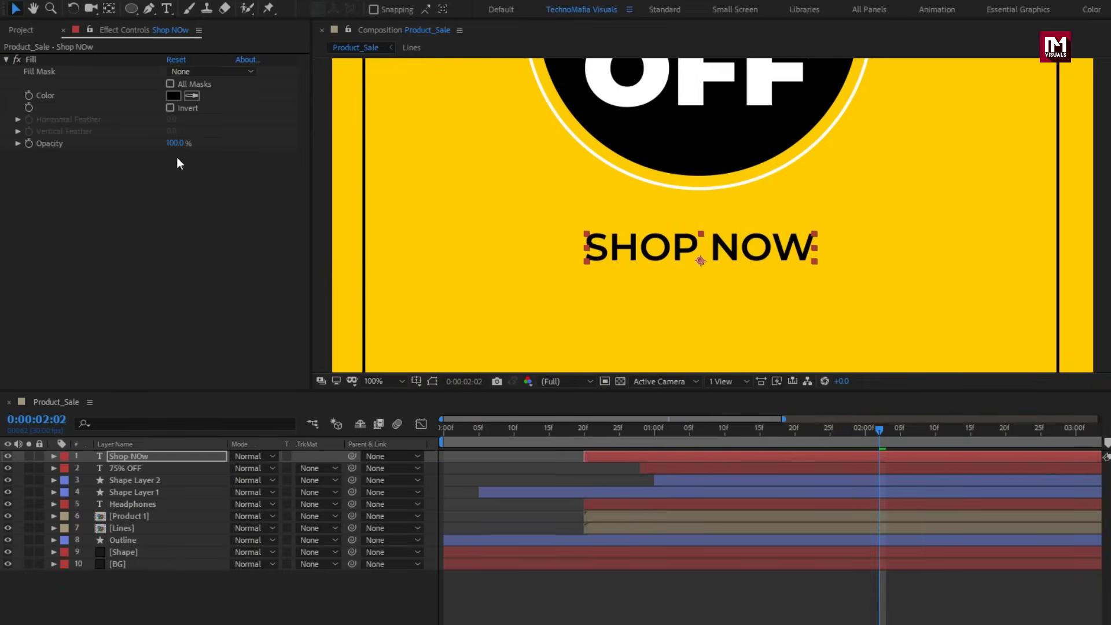
{"action": "left_click", "coordinate": [173, 96]}
{"action": "left_click_drag", "start_coordinate": [175, 175], "coordinate": [152, 168]}
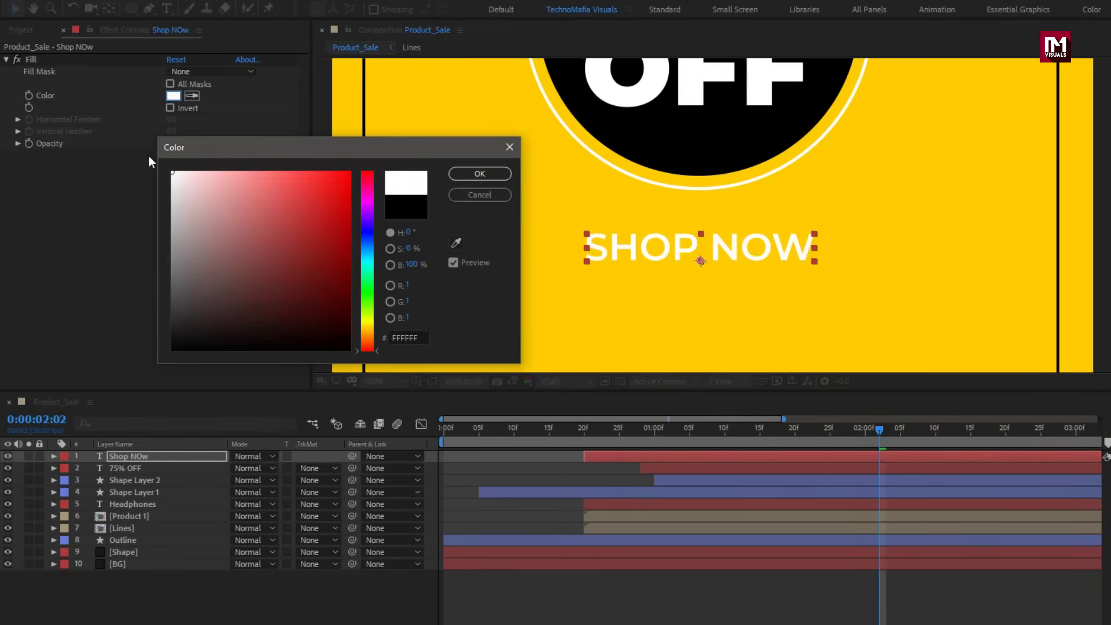
{"action": "left_click", "coordinate": [461, 195]}
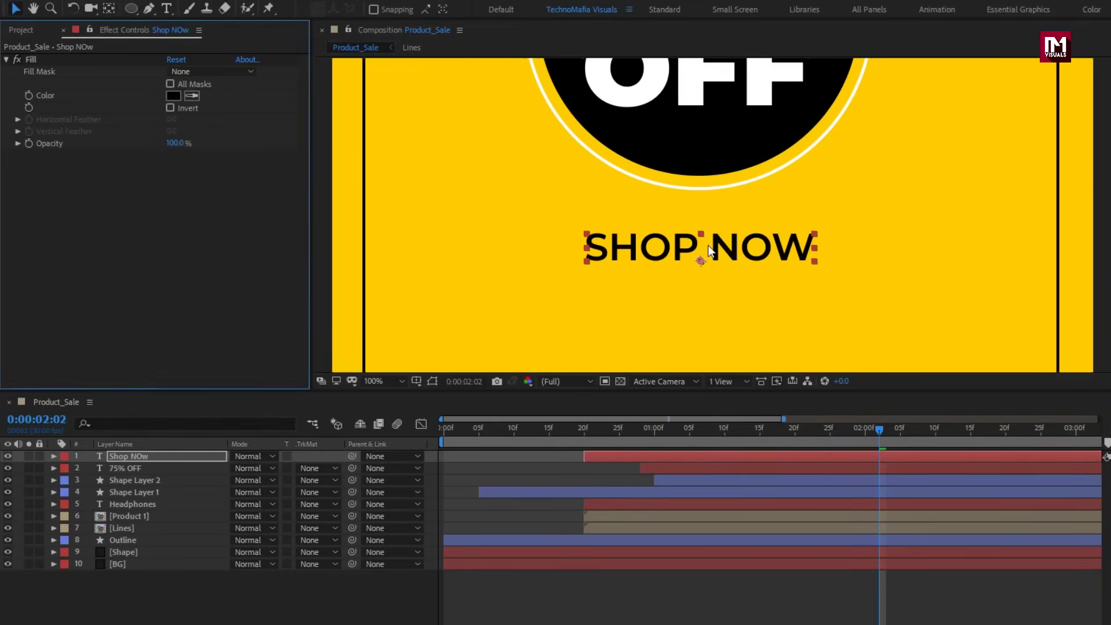
{"action": "scroll", "coordinate": [707, 245], "scroll_direction": "down", "scroll_amount": 2}
{"action": "left_click_drag", "start_coordinate": [700, 236], "coordinate": [700, 275]}
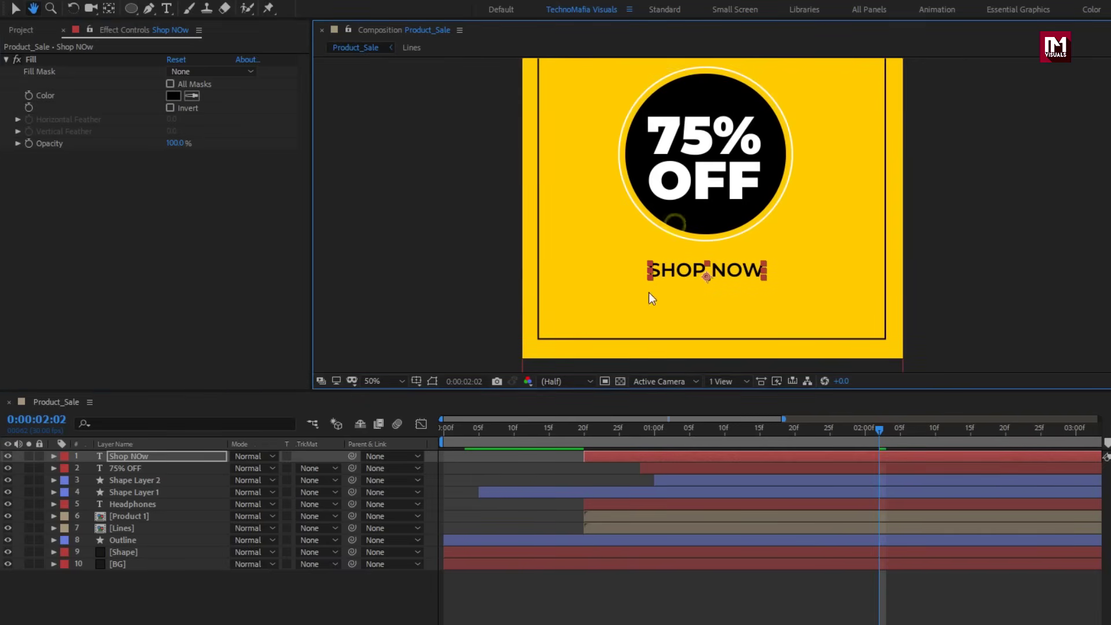
Set the Rotation of the SHOP NOW layer's text Animator 1 to 0°
{"action": "left_click_drag", "start_coordinate": [586, 443], "coordinate": [692, 442]}
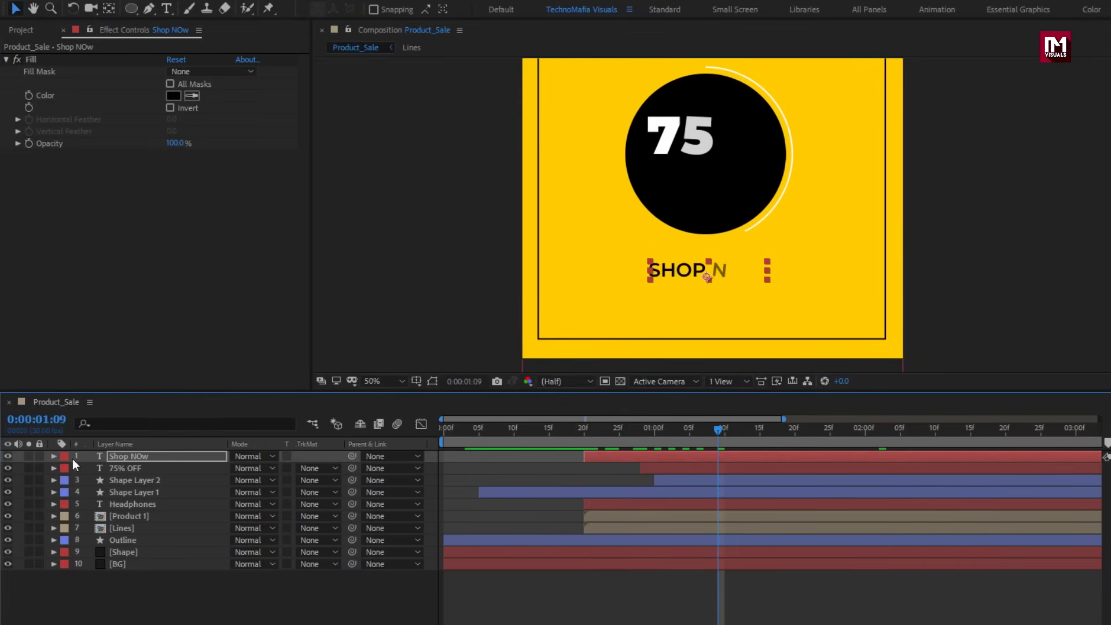
{"action": "left_click", "coordinate": [54, 456]}
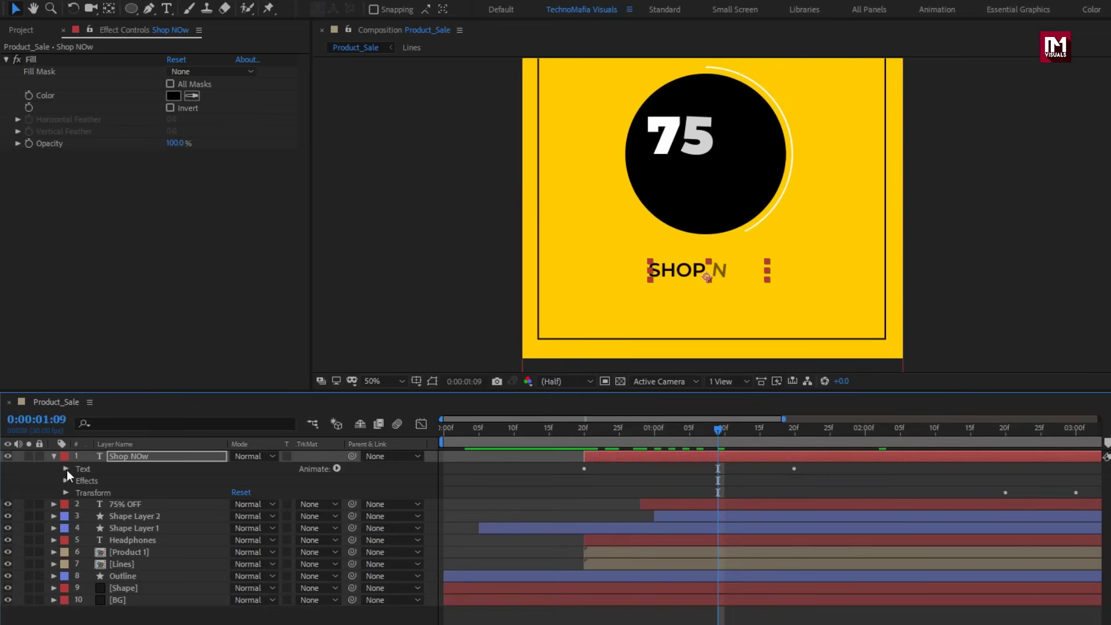
{"action": "left_click", "coordinate": [66, 469]}
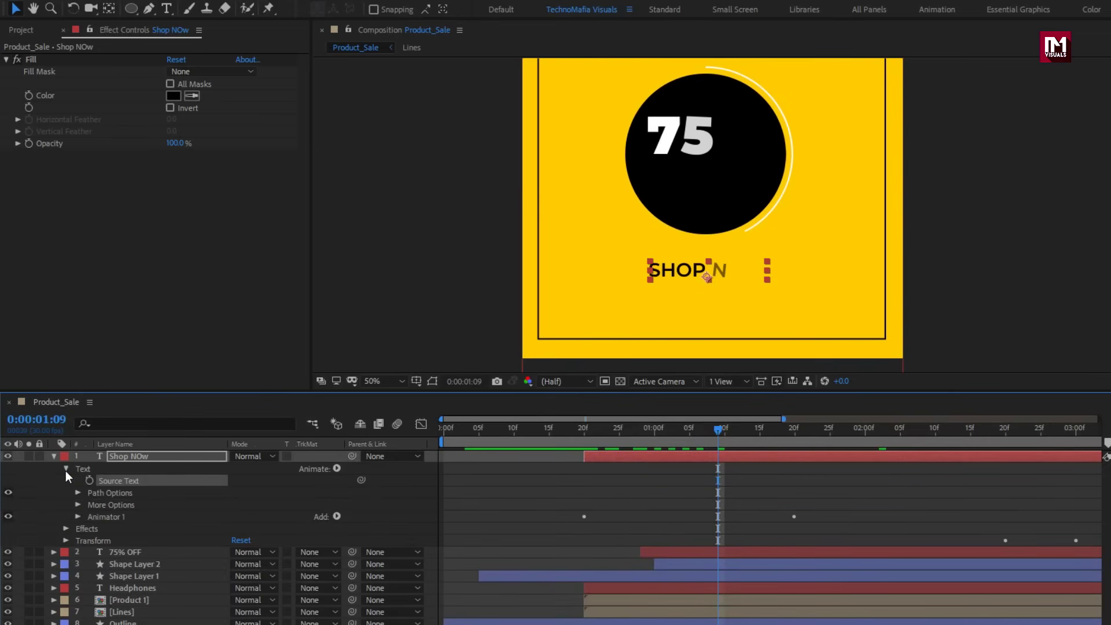
{"action": "left_click", "coordinate": [78, 516]}
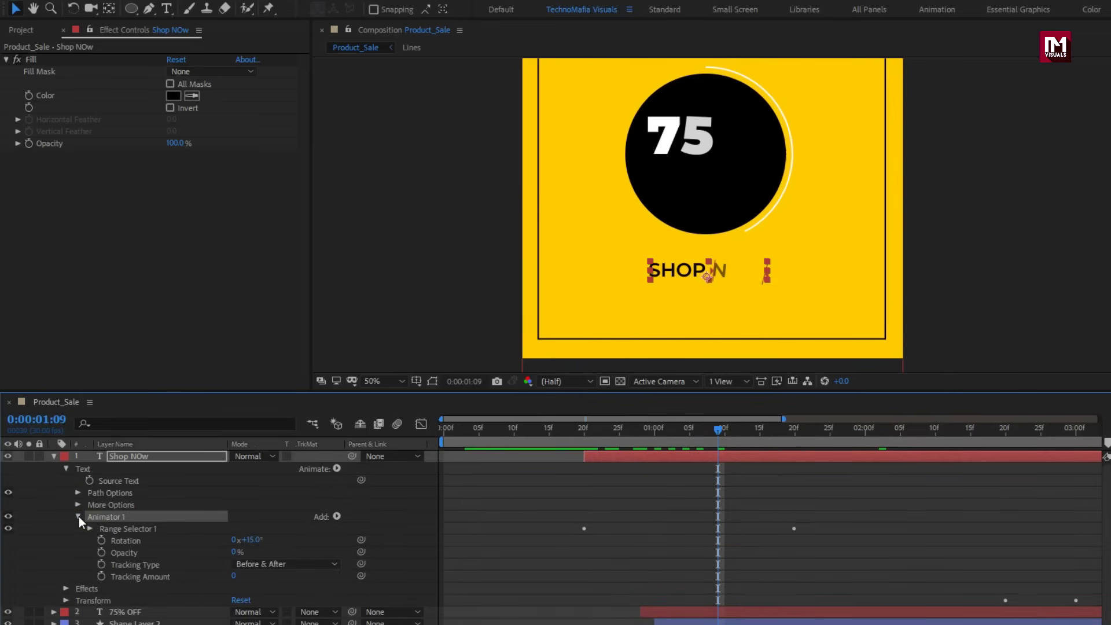
{"action": "left_click", "coordinate": [252, 539]}
{"action": "type", "text": "0"}
{"action": "left_click", "coordinate": [203, 541]}
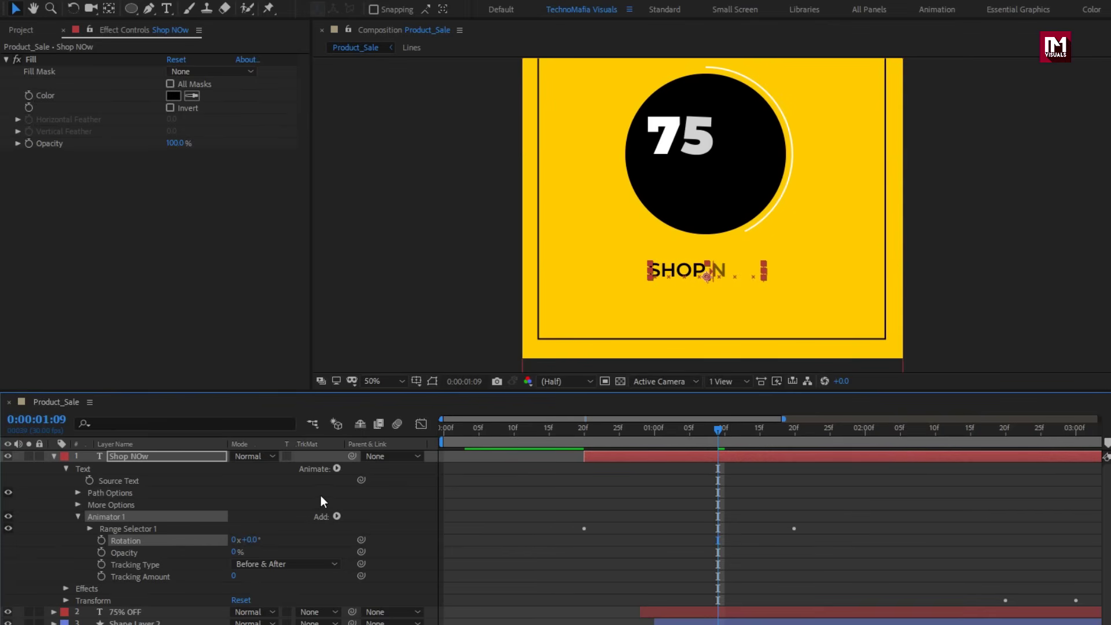
Add a Position property of 0, 104 to the SHOP NOW text's Animator 1 and preview the whole composition
{"action": "left_click", "coordinate": [337, 516]}
{"action": "mouse_move", "coordinate": [372, 521]}
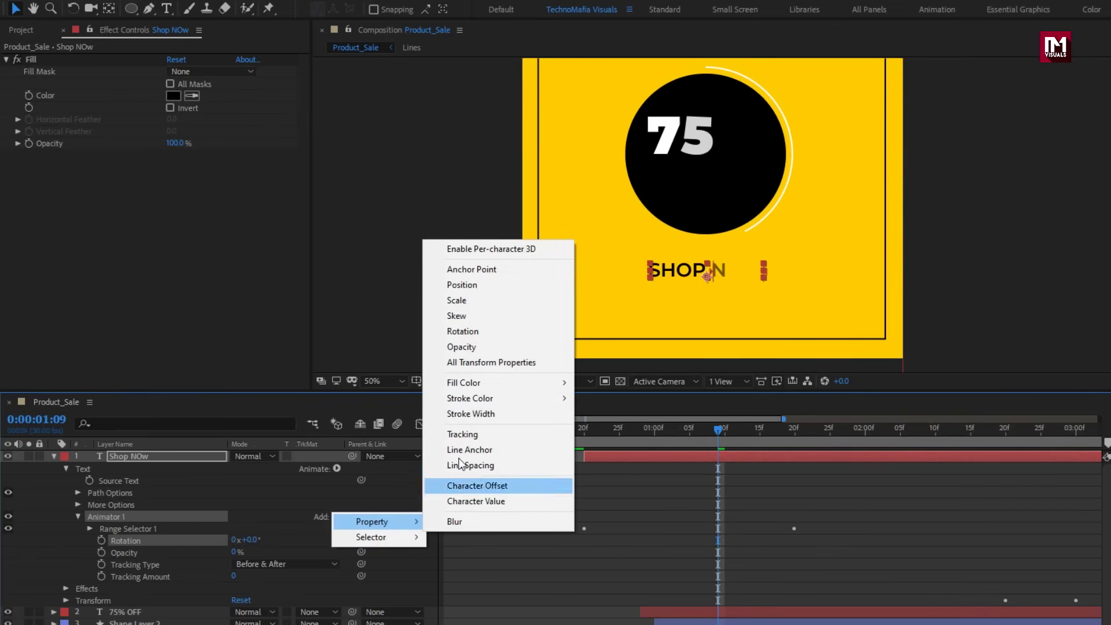
{"action": "left_click", "coordinate": [462, 285]}
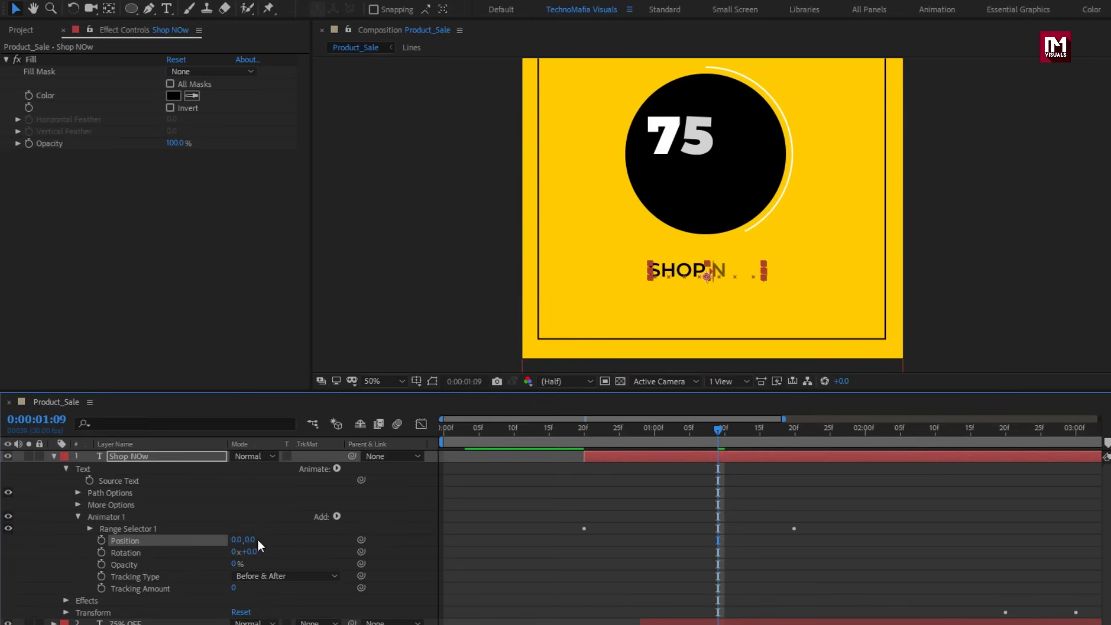
{"action": "left_click_drag", "start_coordinate": [251, 540], "coordinate": [336, 530]}
{"action": "left_click_drag", "start_coordinate": [588, 432], "coordinate": [744, 444]}
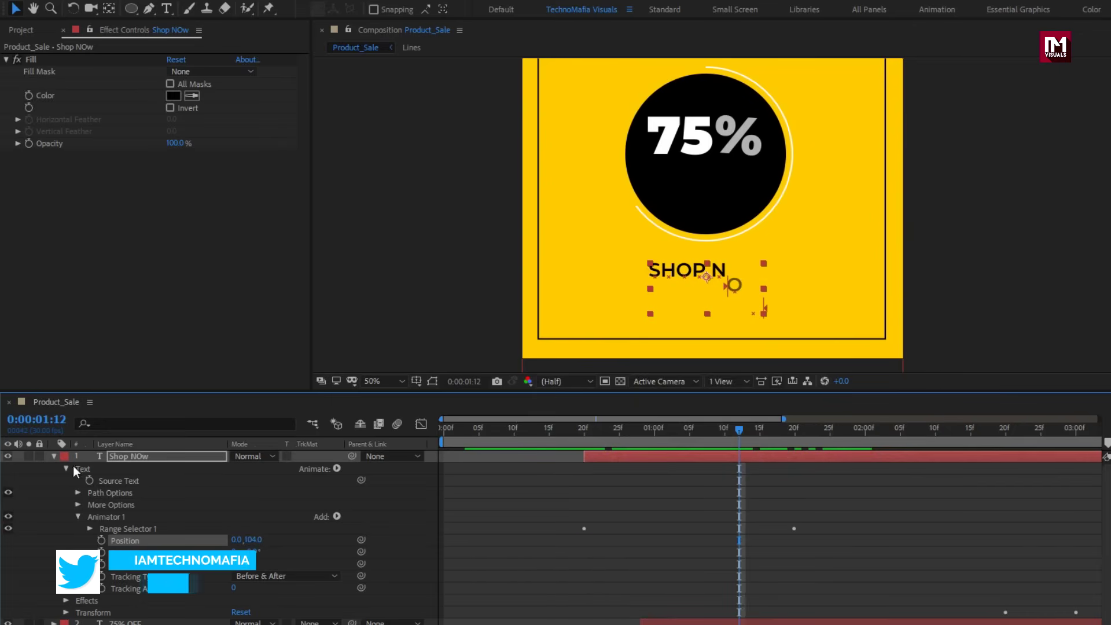
{"action": "left_click", "coordinate": [53, 456]}
{"action": "left_click", "coordinate": [152, 593]}
{"action": "left_click", "coordinate": [391, 378]}
{"action": "left_click", "coordinate": [393, 416]}
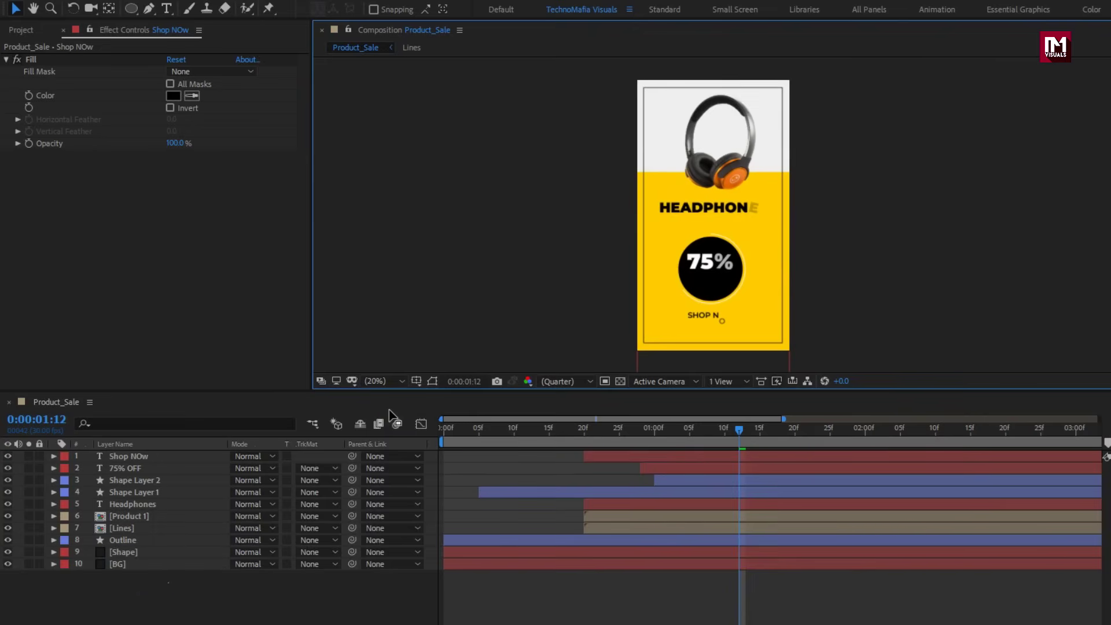
{"action": "left_click_drag", "start_coordinate": [457, 429], "coordinate": [848, 429]}
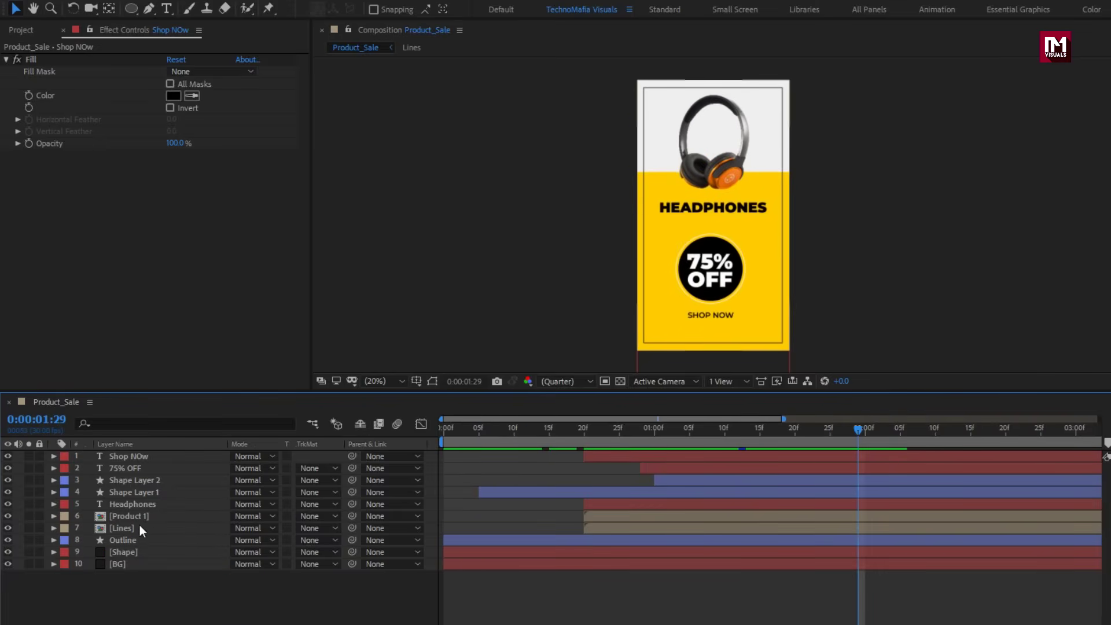
Move the Headphones text layer down to a Y position of 1012
{"action": "left_click", "coordinate": [131, 506]}
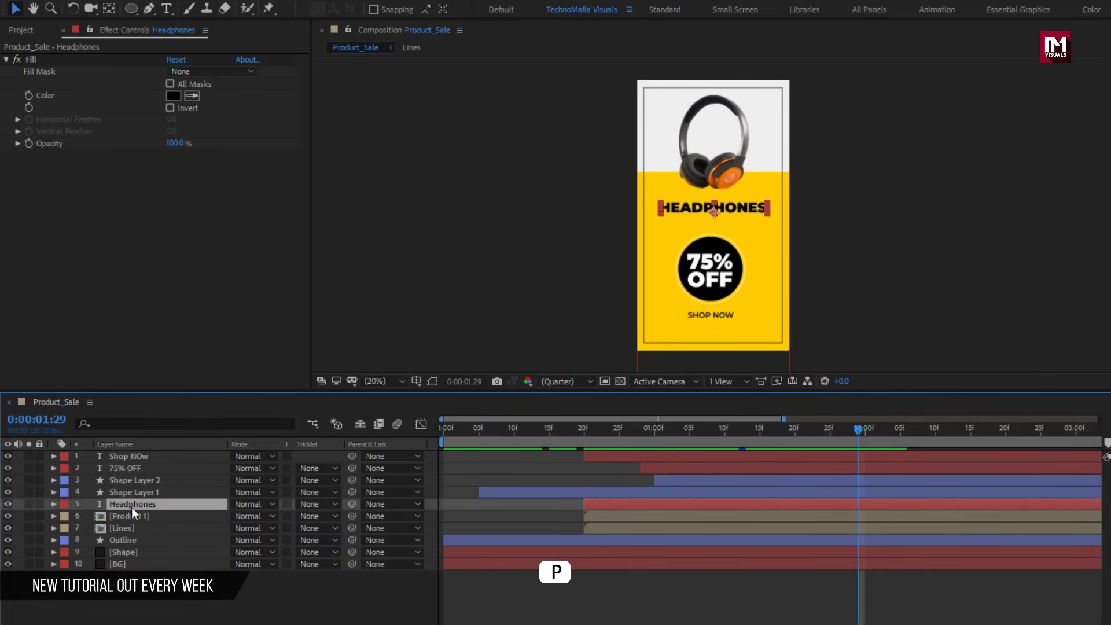
{"action": "key", "text": "p"}
{"action": "left_click_drag", "start_coordinate": [259, 516], "coordinate": [312, 517]}
Scale the Product 1 layer up to 91%
{"action": "left_click", "coordinate": [126, 530]}
{"action": "key", "text": "s"}
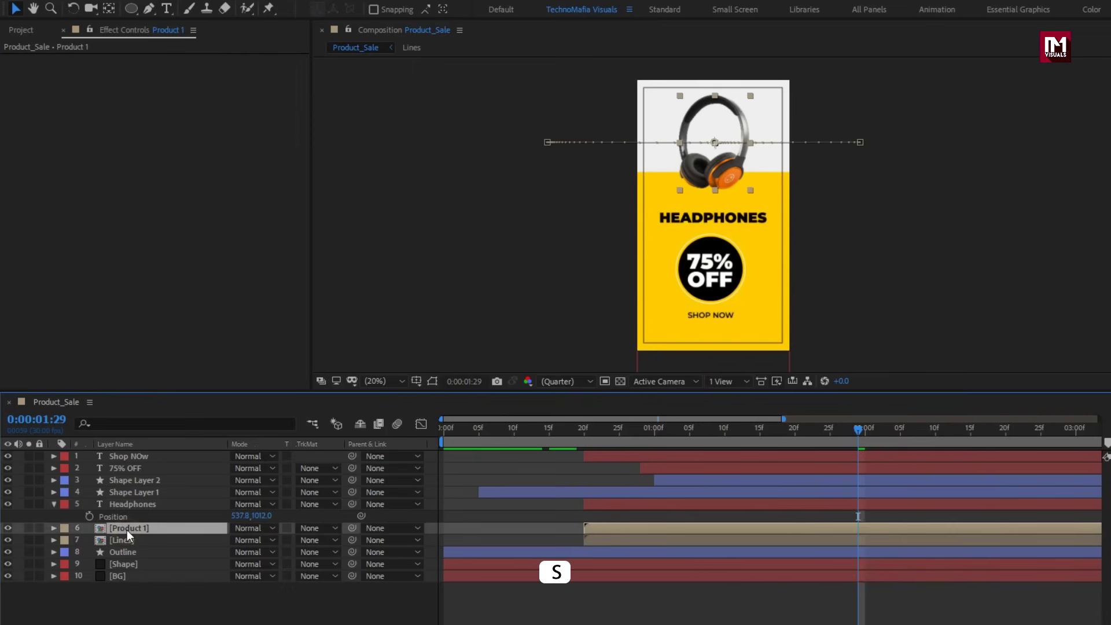
{"action": "left_click_drag", "start_coordinate": [263, 544], "coordinate": [269, 540]}
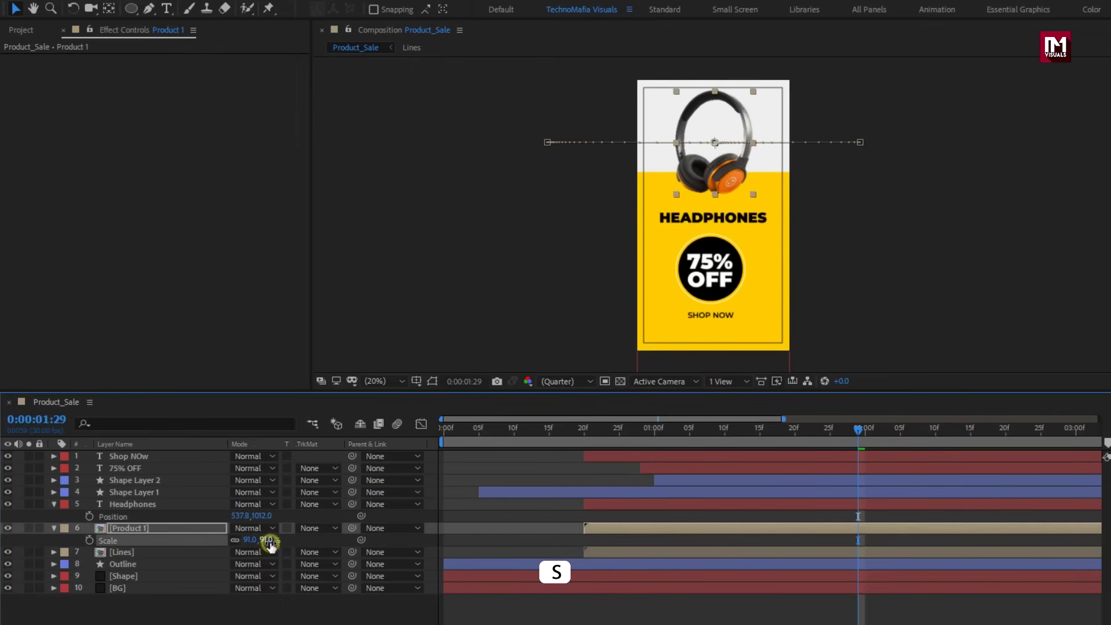
{"action": "left_click", "coordinate": [54, 528]}
{"action": "left_click", "coordinate": [54, 504]}
{"action": "left_click", "coordinate": [171, 596]}
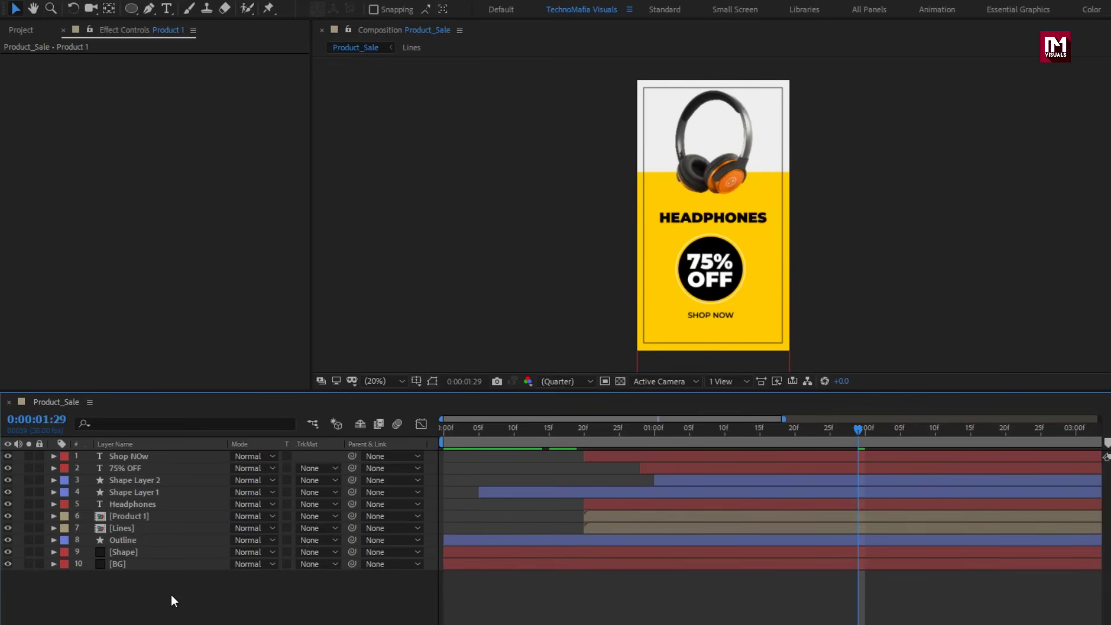
Remove the fade-out Opacity keyframes from the 75% OFF text layer, keeping it at 100%
{"action": "left_click_drag", "start_coordinate": [783, 417], "coordinate": [1105, 405]}
{"action": "left_click_drag", "start_coordinate": [700, 429], "coordinate": [666, 417]}
{"action": "key", "text": "t"}
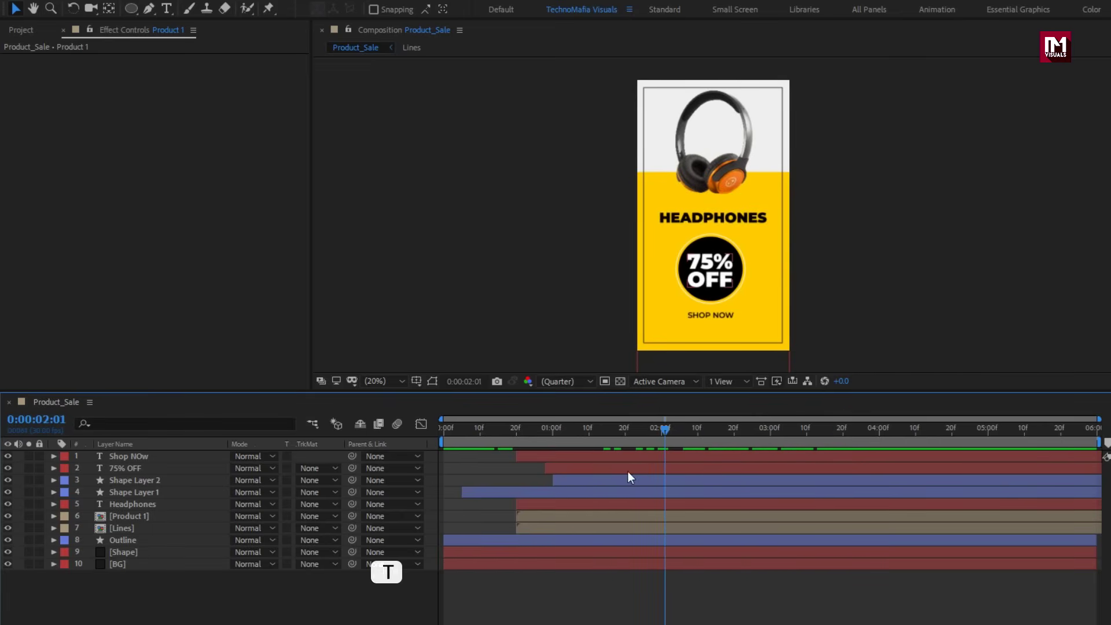
{"action": "left_click", "coordinate": [147, 470]}
{"action": "key", "text": "t"}
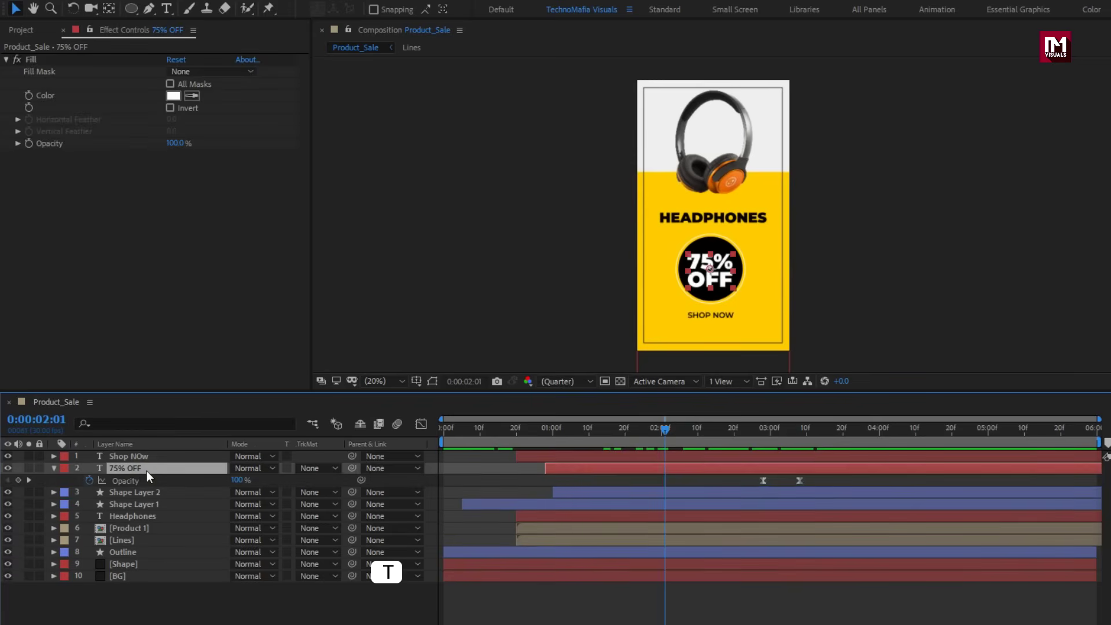
{"action": "left_click", "coordinate": [89, 481]}
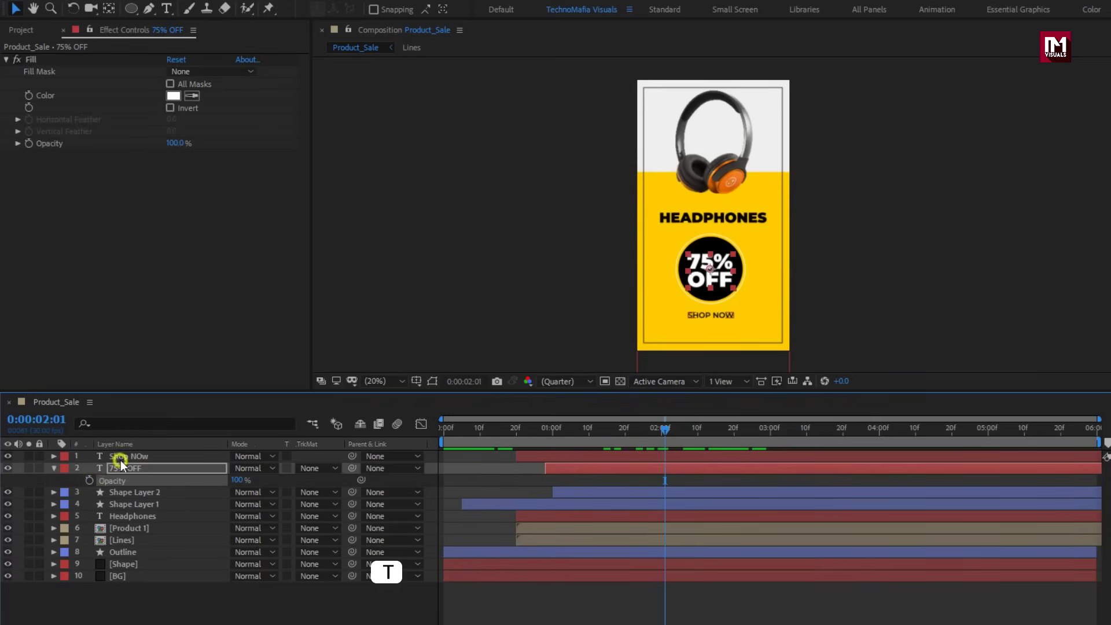
Remove the Opacity keyframes from the SHOP NOW text layer, keeping it at 100%, and preview the headphones' exit
{"action": "left_click", "coordinate": [121, 458]}
{"action": "key", "text": "t"}
{"action": "left_click", "coordinate": [89, 468]}
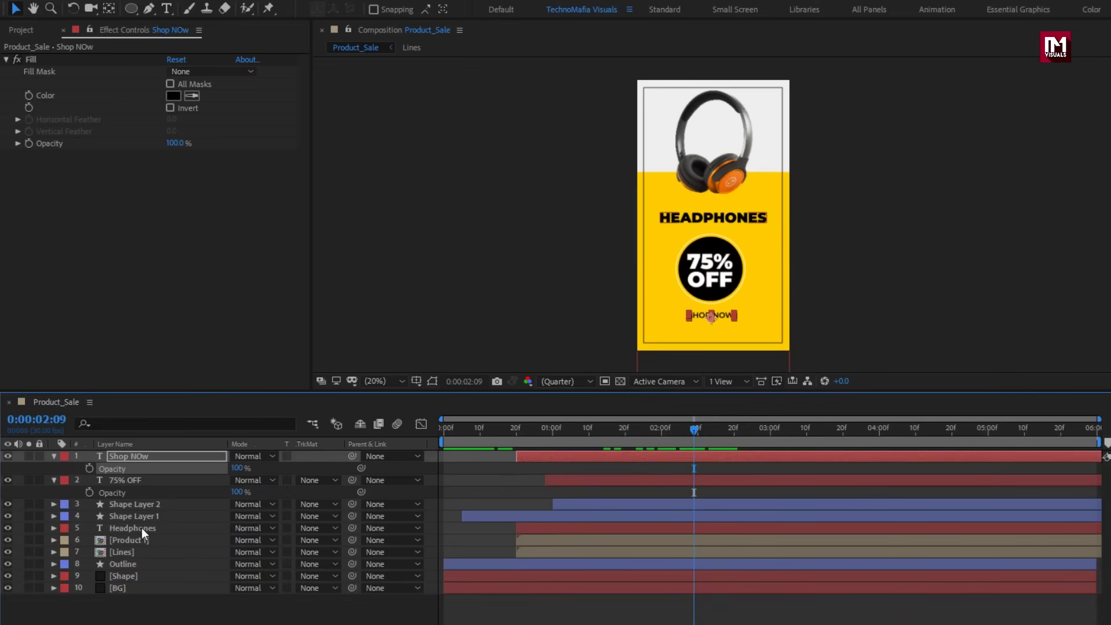
{"action": "left_click_drag", "start_coordinate": [695, 429], "coordinate": [599, 449]}
{"action": "key", "text": "space"}
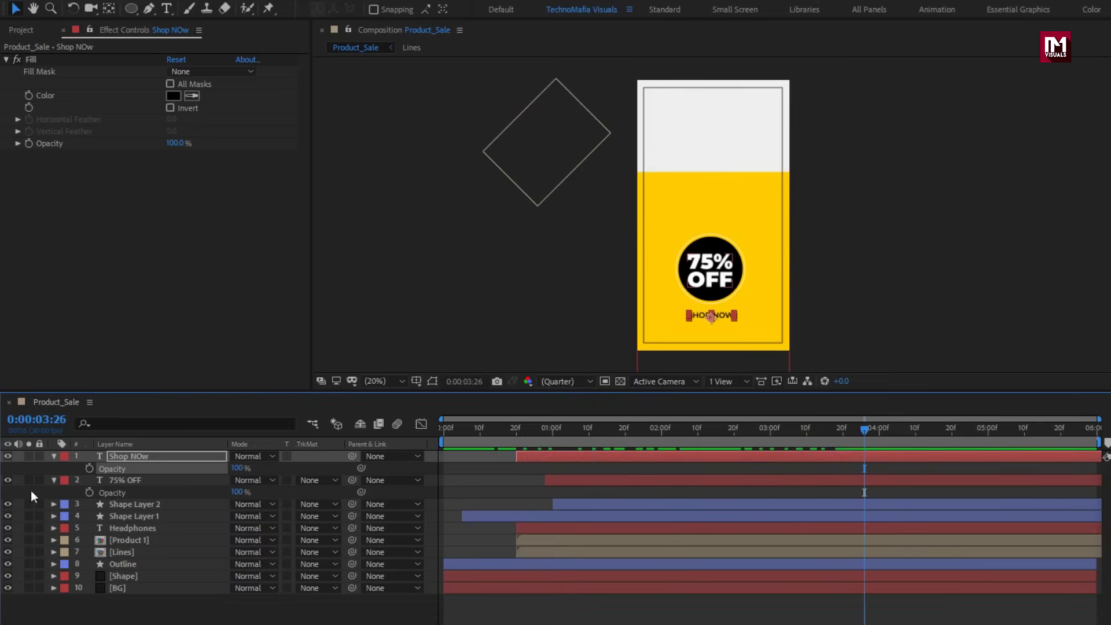
{"action": "left_click", "coordinate": [53, 456]}
{"action": "left_click", "coordinate": [54, 468]}
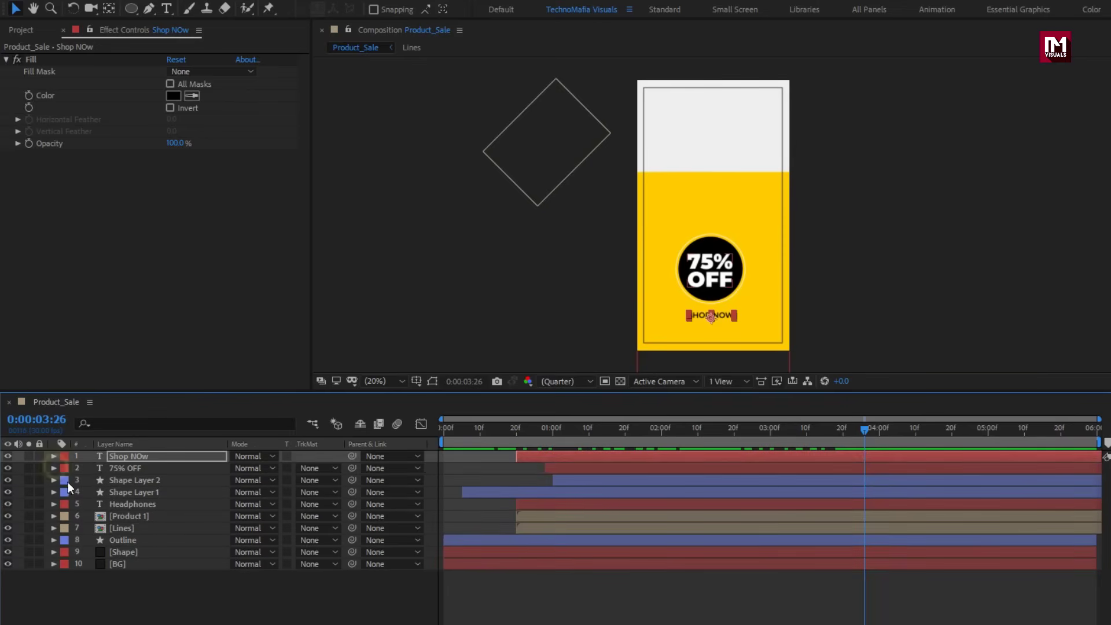
Duplicate the Product 1 composition in the project and open the copy, Product 2
{"action": "left_click", "coordinate": [129, 618]}
{"action": "left_click", "coordinate": [20, 29]}
{"action": "key", "text": "ctrl+d"}
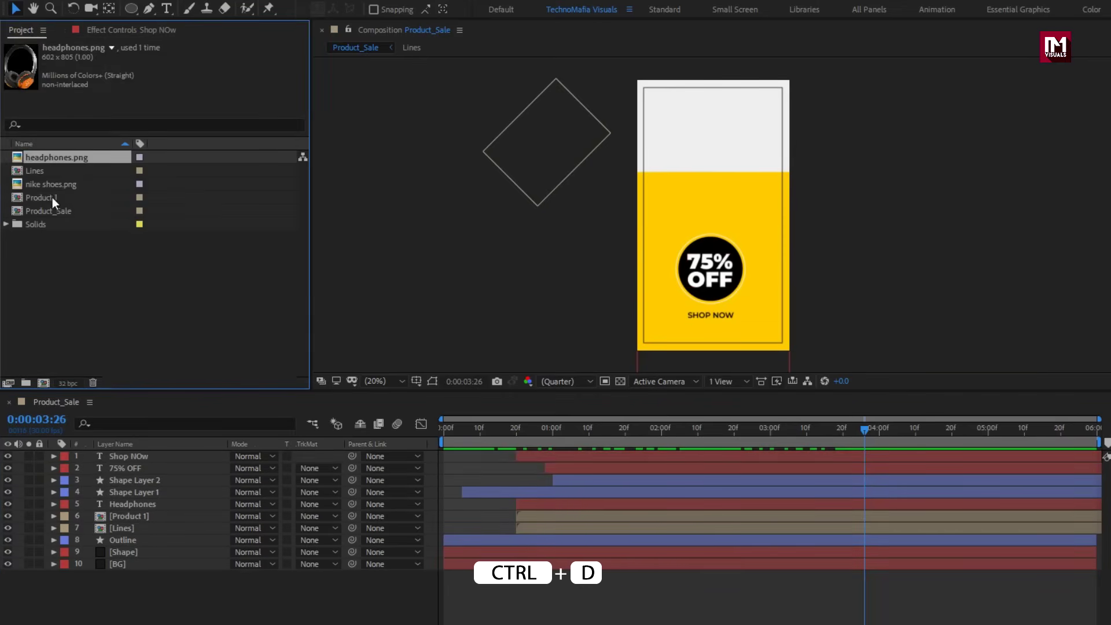
{"action": "left_click", "coordinate": [57, 197]}
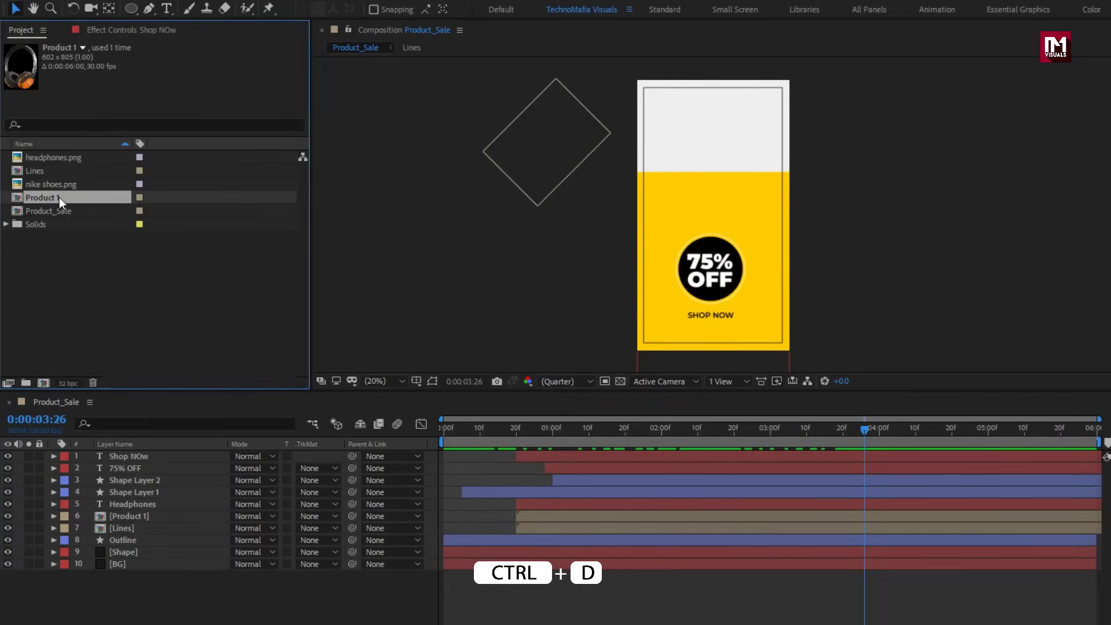
{"action": "key", "text": "ctrl+d"}
{"action": "left_click", "coordinate": [64, 210]}
{"action": "double_click", "coordinate": [64, 211]}
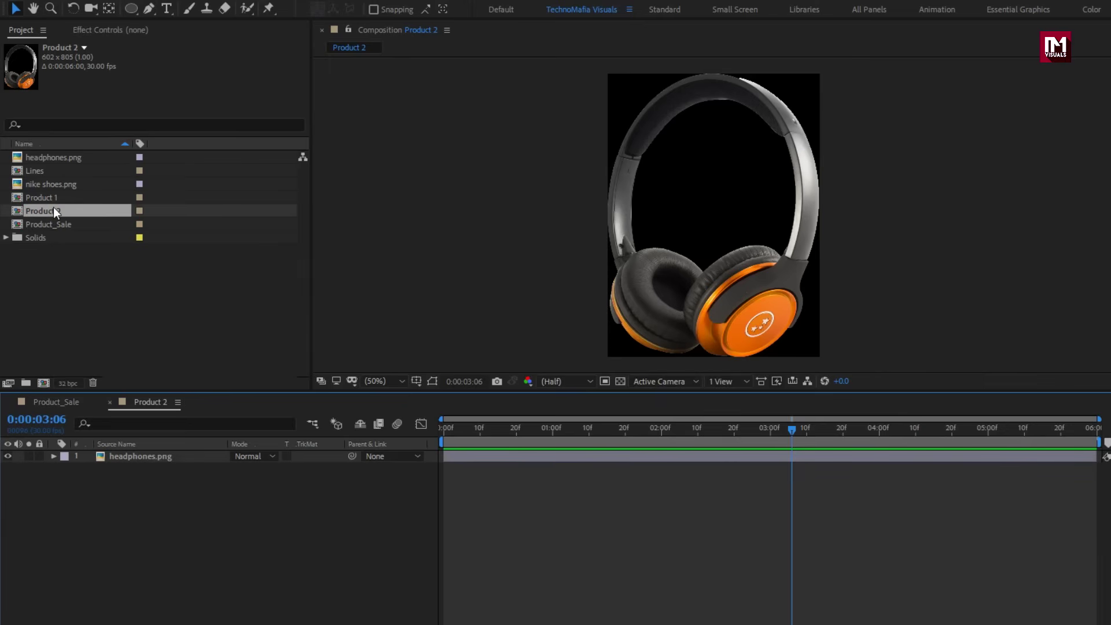
Delete the headphones image from Product 2 and add nike shoes.png in its place
{"action": "left_click", "coordinate": [153, 455]}
{"action": "key", "text": "Delete"}
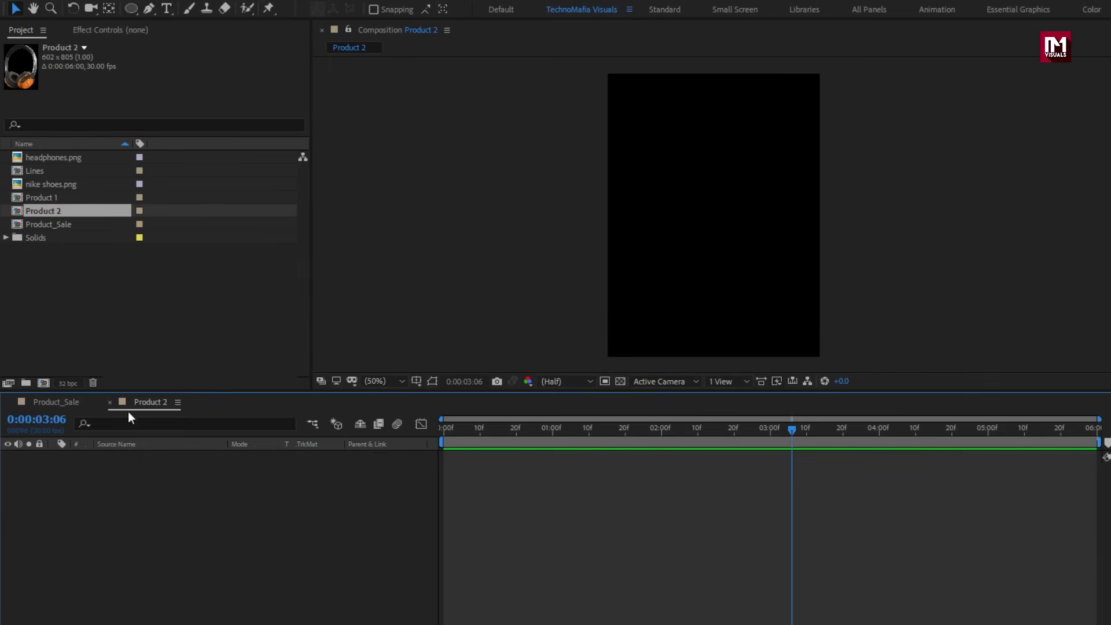
{"action": "left_click_drag", "start_coordinate": [44, 181], "coordinate": [134, 484]}
Scale the nike shoes.png layer down to 46% and nudge it slightly left within the frame
{"action": "key", "text": "s"}
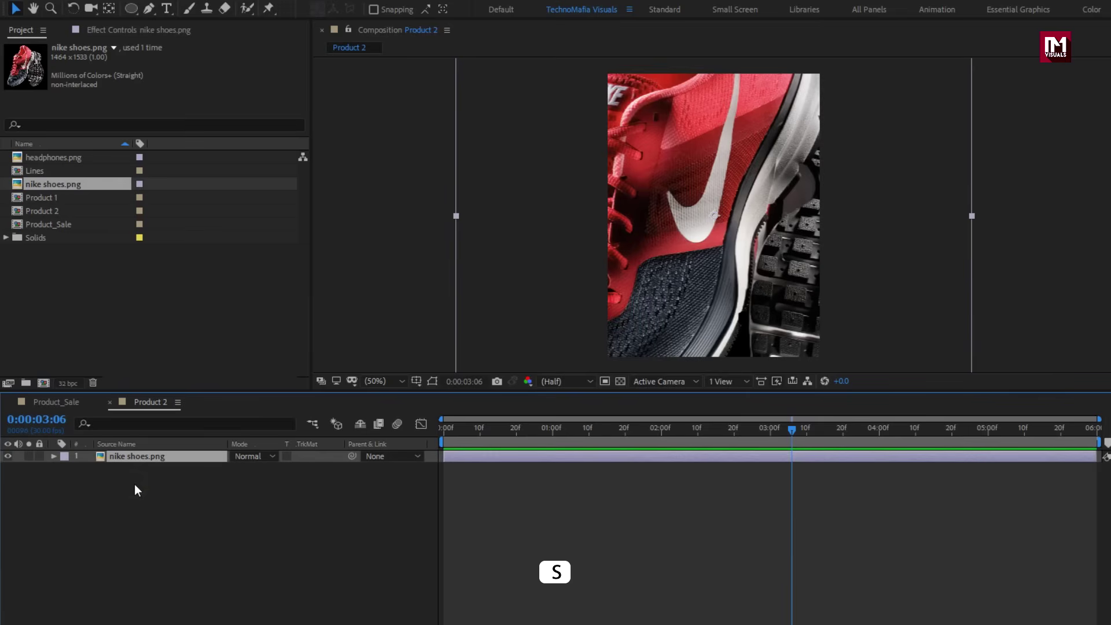
{"action": "left_click_drag", "start_coordinate": [258, 470], "coordinate": [238, 475]}
{"action": "left_click", "coordinate": [172, 461]}
{"action": "key", "text": "shift+Left"}
{"action": "key", "text": "shift+Left"}
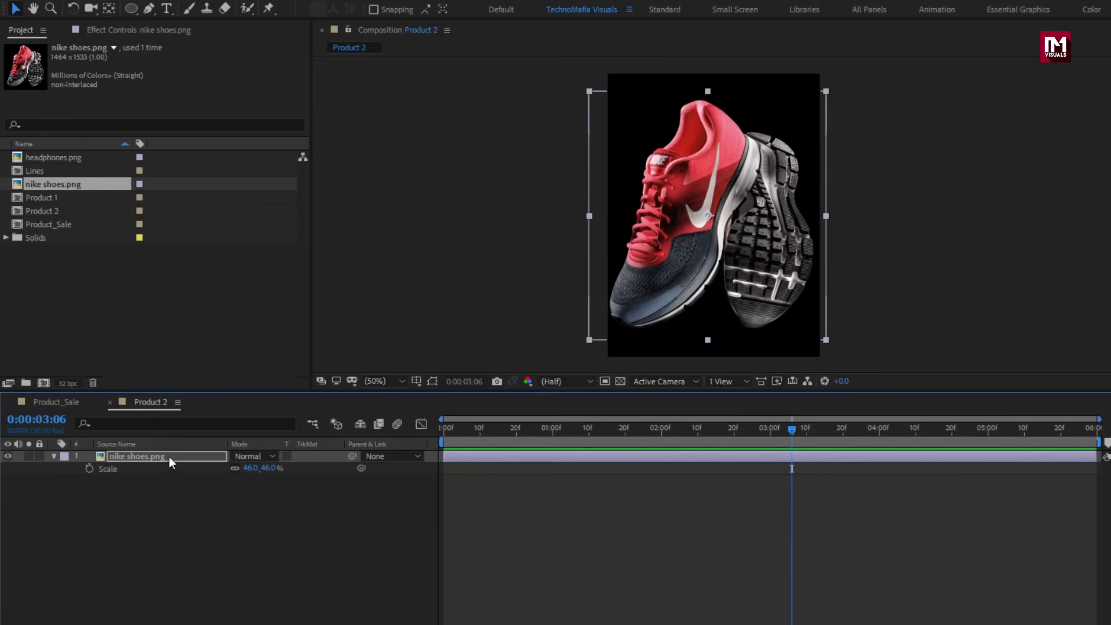
{"action": "left_click", "coordinate": [52, 457]}
Duplicate the Product 1 layer in Product_Sale and replace the copy's source with the Product 2 composition
{"action": "left_click", "coordinate": [72, 400]}
{"action": "key", "text": "ctrl+d"}
{"action": "left_click", "coordinate": [140, 516]}
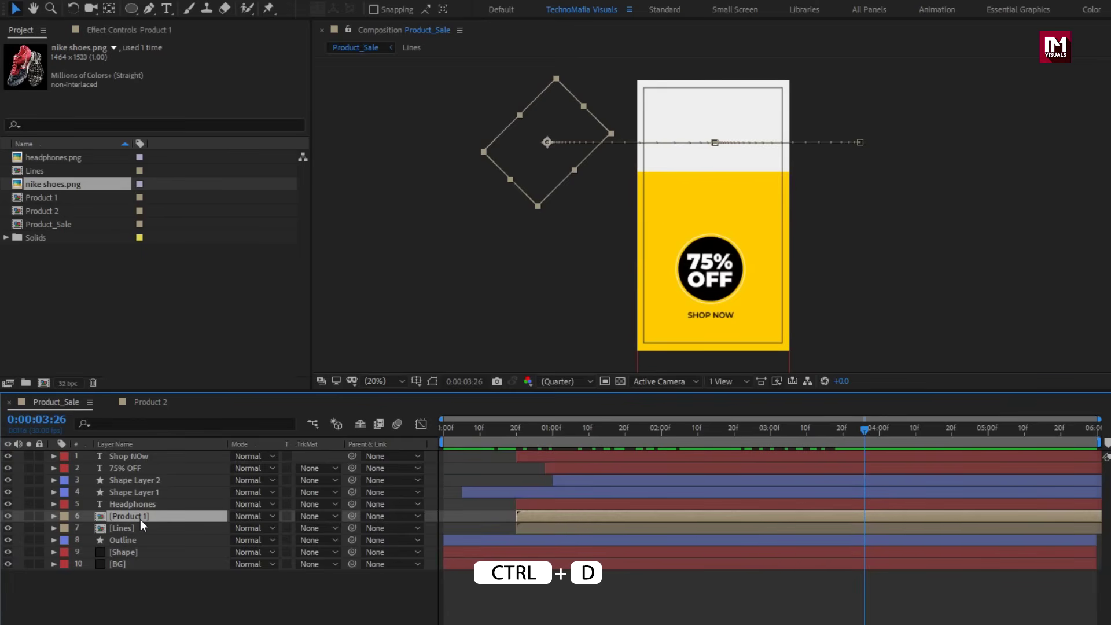
{"action": "key", "text": "ctrl+d"}
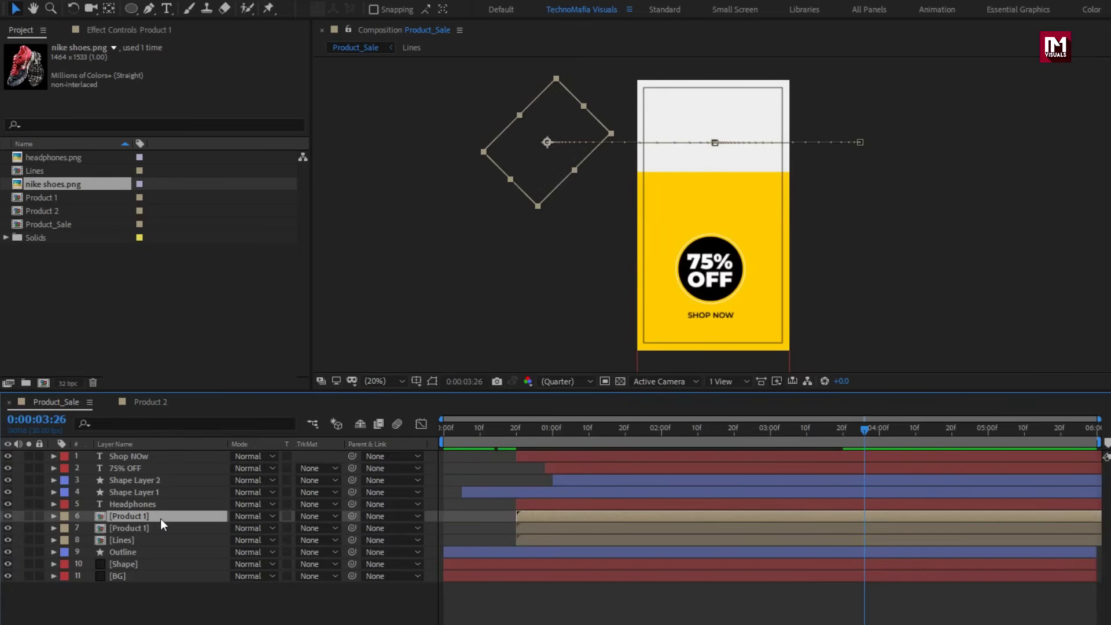
{"action": "left_click", "coordinate": [57, 212]}
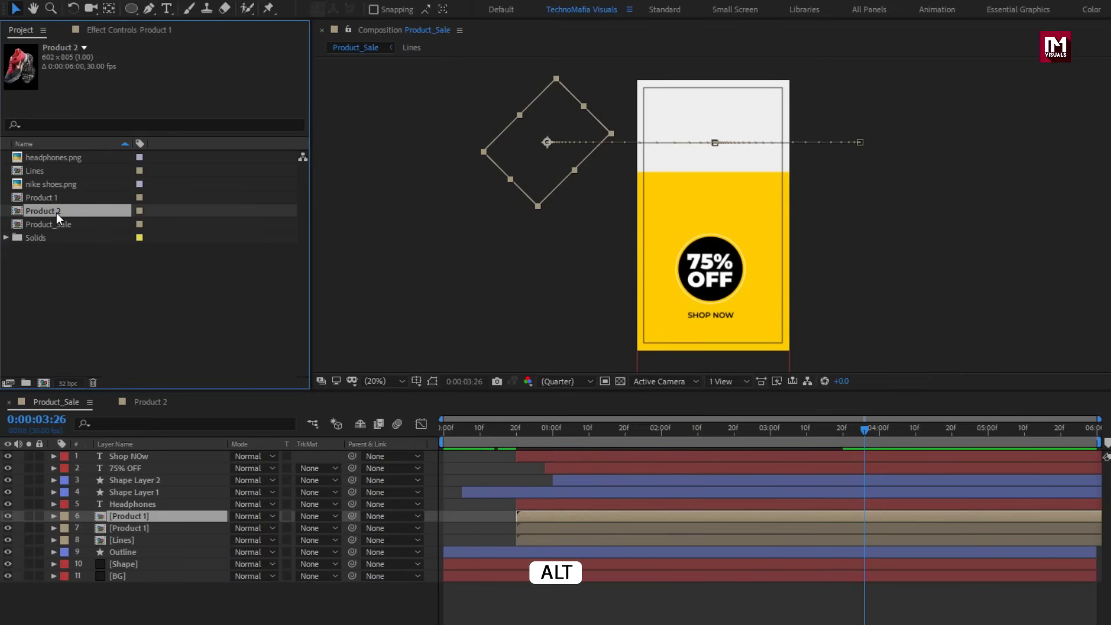
{"action": "left_click_drag", "start_coordinate": [47, 213], "coordinate": [156, 516]}
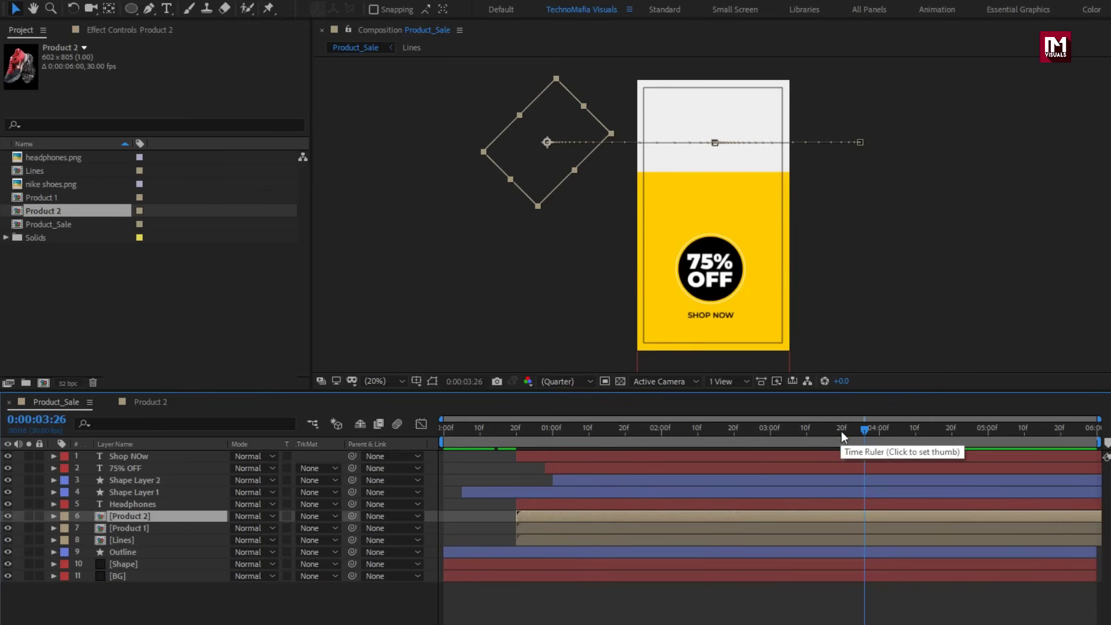
Shift the Product 2 layer to start at about 0:00:02:20 and preview the shoes' entrance
{"action": "left_click_drag", "start_coordinate": [841, 432], "coordinate": [767, 439]}
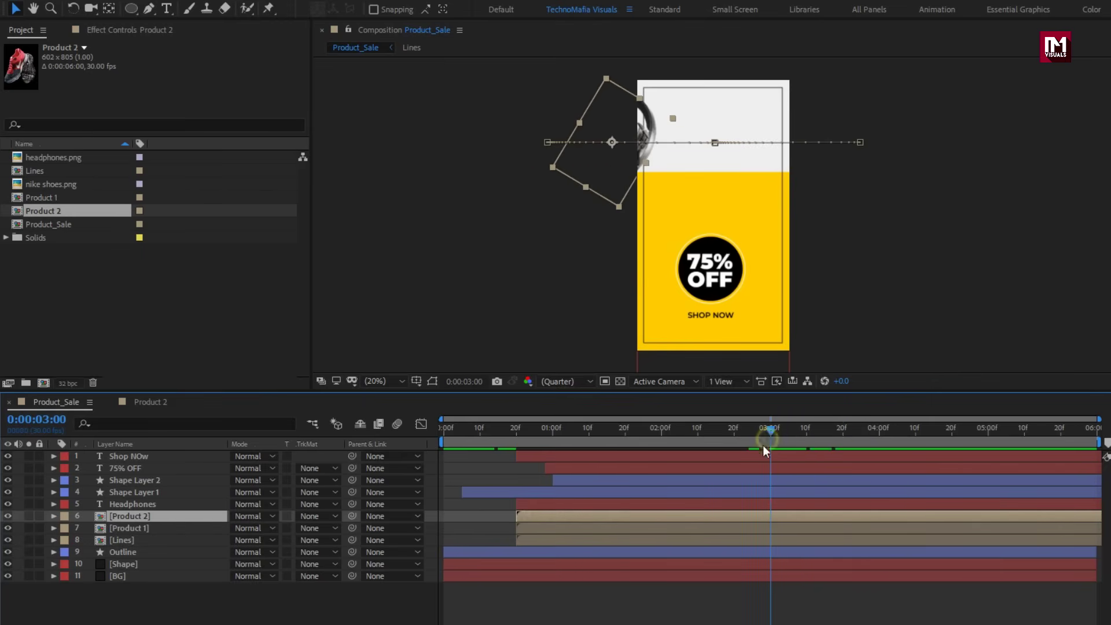
{"action": "left_click_drag", "start_coordinate": [542, 522], "coordinate": [789, 506]}
{"action": "left_click_drag", "start_coordinate": [771, 429], "coordinate": [735, 434]}
{"action": "left_click_drag", "start_coordinate": [774, 513], "coordinate": [741, 515]}
{"action": "left_click_drag", "start_coordinate": [730, 436], "coordinate": [904, 416]}
Duplicate the Headphones text layer and shift the copy to start with Product 2 at about 0:00:02:20
{"action": "left_click", "coordinate": [133, 508]}
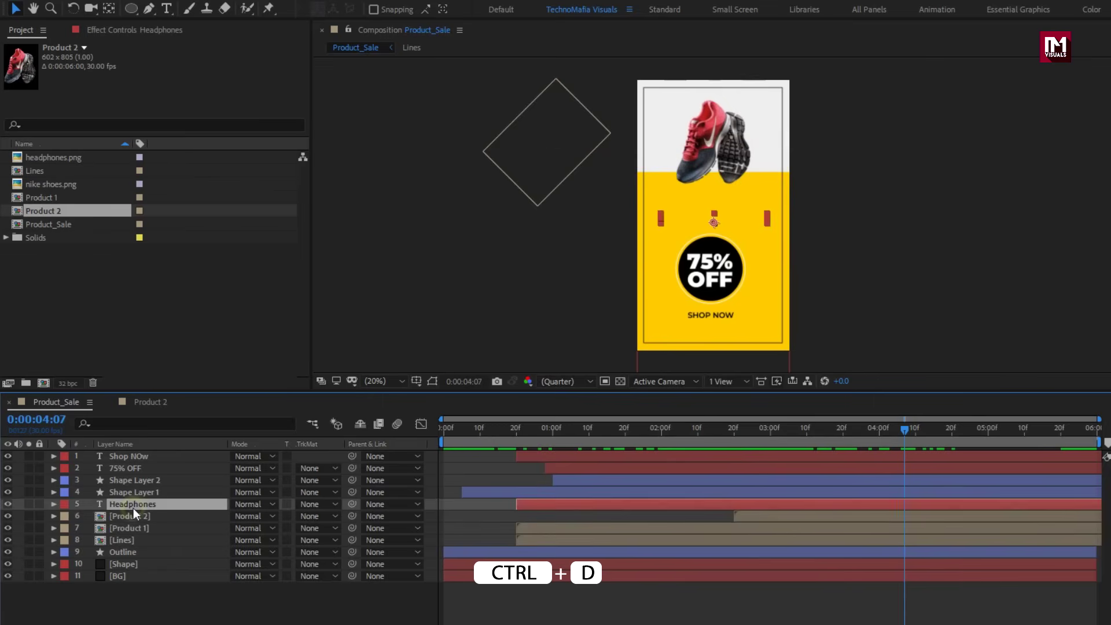
{"action": "key", "text": "ctrl+d"}
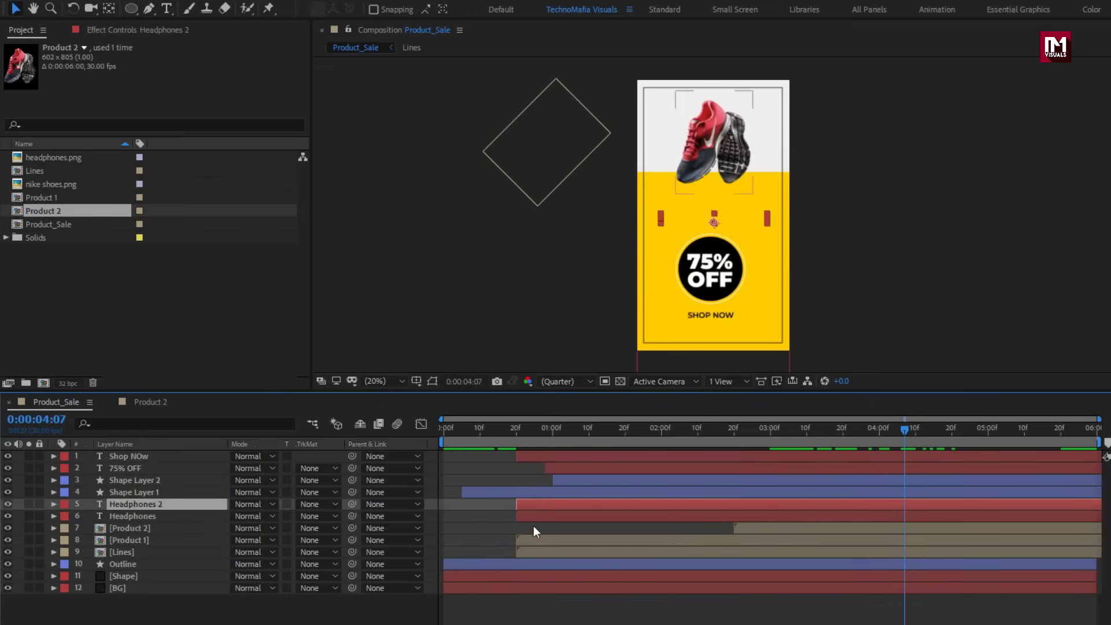
{"action": "left_click_drag", "start_coordinate": [537, 504], "coordinate": [755, 501]}
{"action": "left_click_drag", "start_coordinate": [736, 433], "coordinate": [873, 432]}
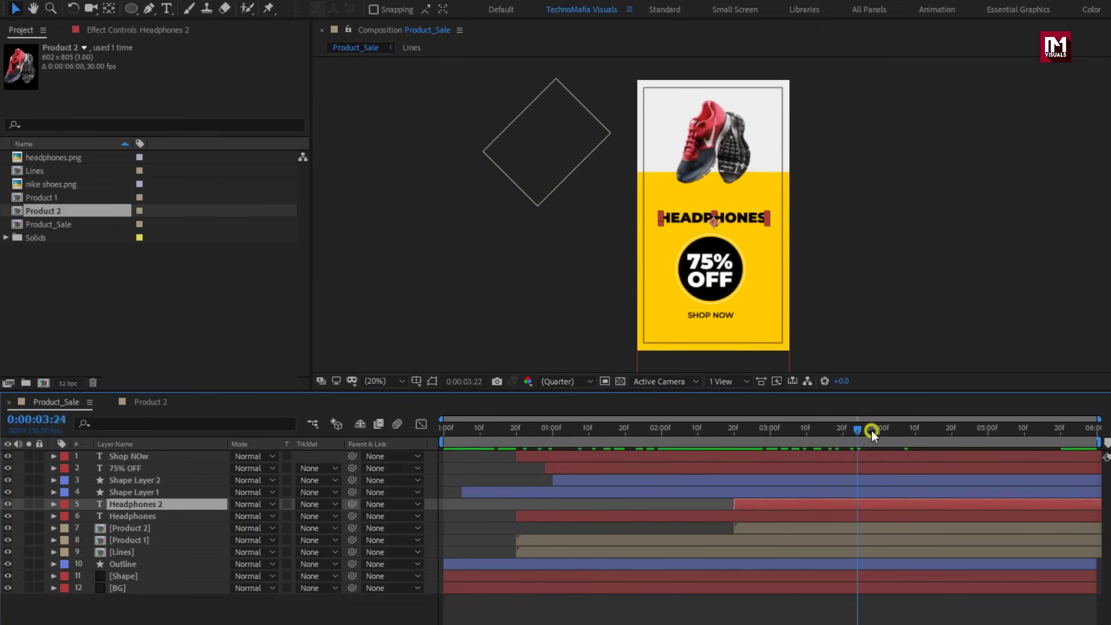
Replace the text of the duplicated headphones title, the copy that starts with Product 2, with "SHOES"
{"action": "double_click", "coordinate": [894, 501]}
{"action": "type", "text": "S"}
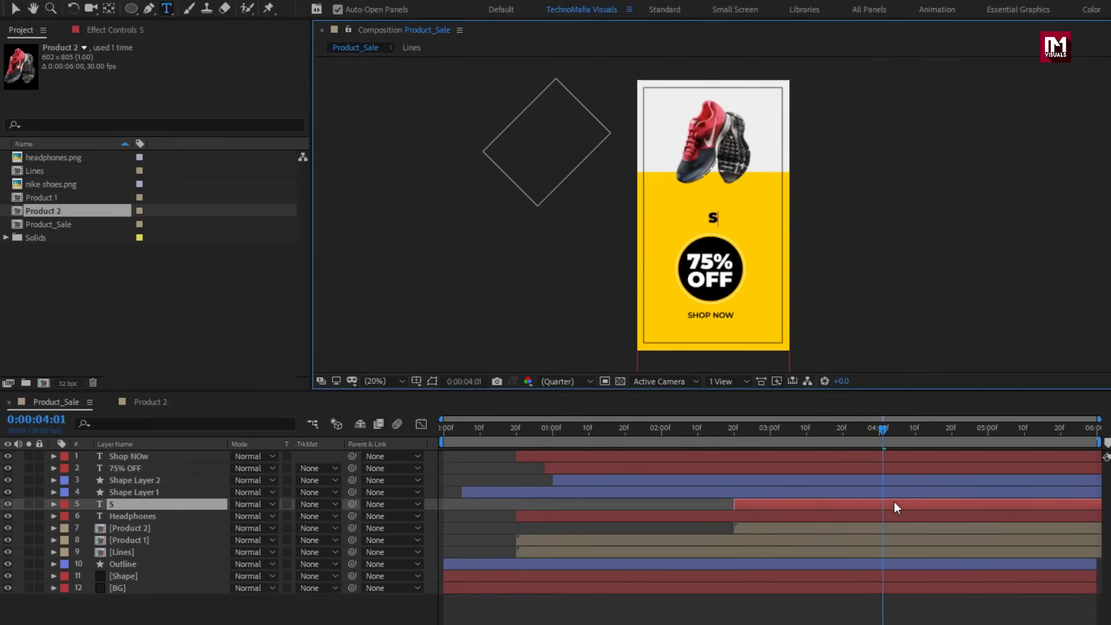
{"action": "type", "text": "HOES"}
{"action": "key", "text": "Escape"}
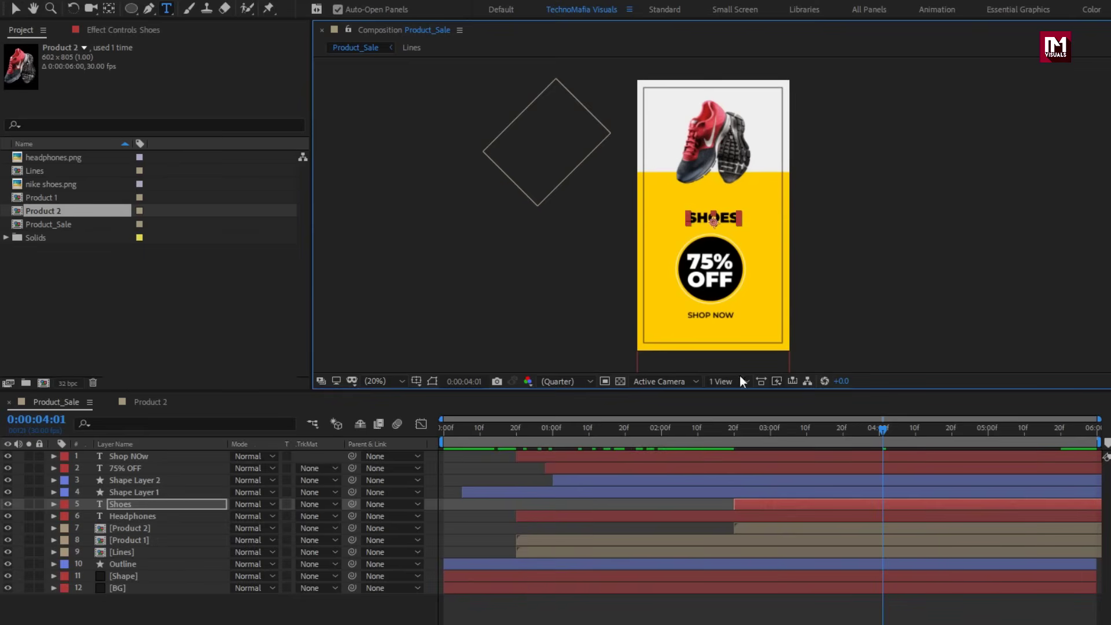
{"action": "key", "text": "h"}
{"action": "scroll", "coordinate": [717, 216], "scroll_direction": "up", "scroll_amount": 2}
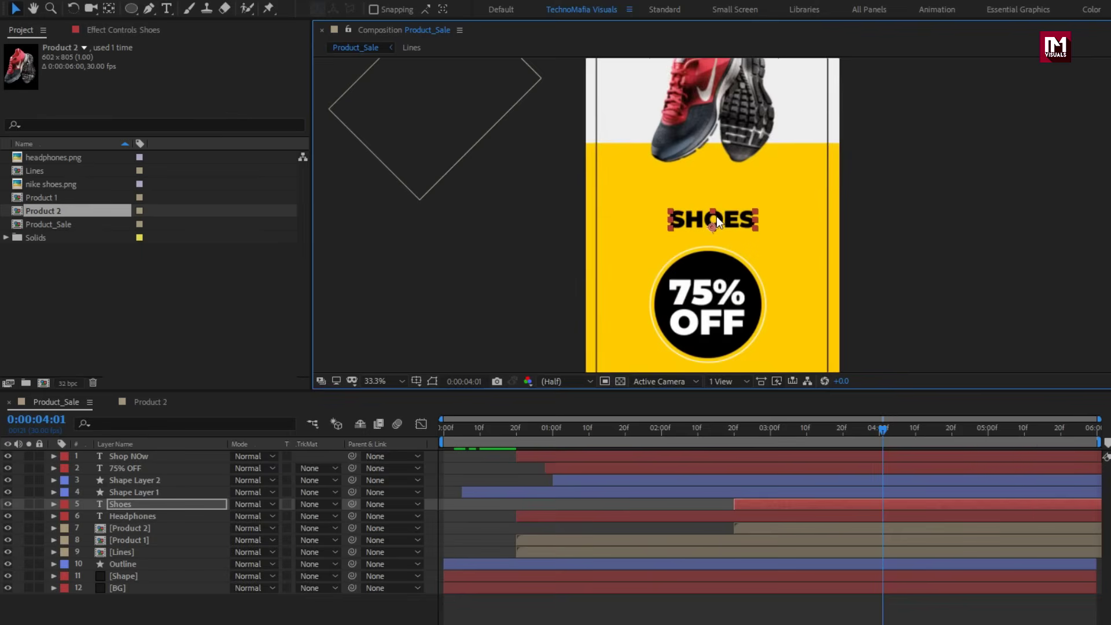
{"action": "left_click_drag", "start_coordinate": [706, 231], "coordinate": [705, 282]}
{"action": "key", "text": "v"}
Shift the Shoes text layer to start at about 0:00:03:00 and review the title timing with the whole frame in view
{"action": "mouse_move", "coordinate": [883, 434]}
{"action": "left_mouse_down"}
{"action": "mouse_move", "coordinate": [701, 435]}
{"action": "mouse_move", "coordinate": [876, 436]}
{"action": "left_mouse_up"}
{"action": "left_click_drag", "start_coordinate": [808, 435], "coordinate": [632, 446]}
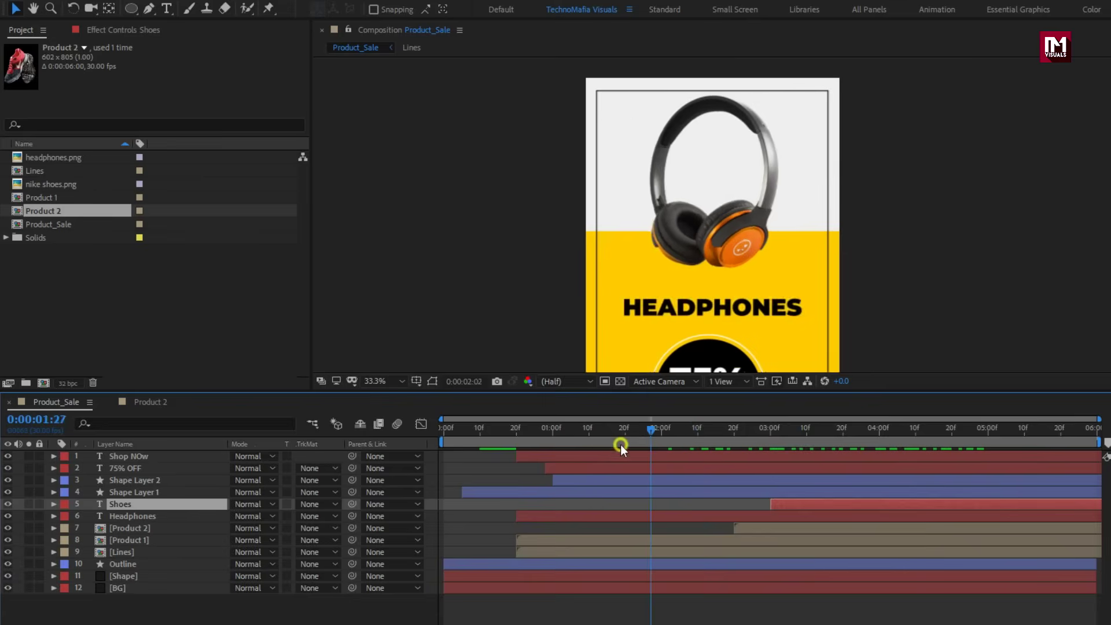
{"action": "left_click_drag", "start_coordinate": [785, 447], "coordinate": [529, 435]}
{"action": "left_click", "coordinate": [390, 382]}
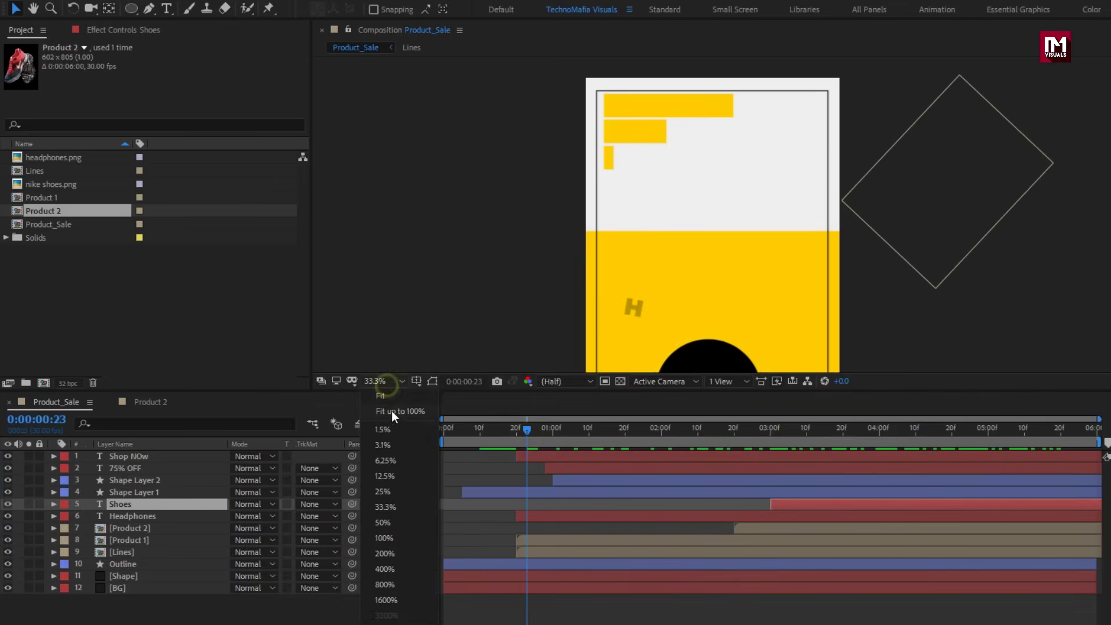
{"action": "left_click", "coordinate": [391, 411]}
{"action": "left_click", "coordinate": [442, 429]}
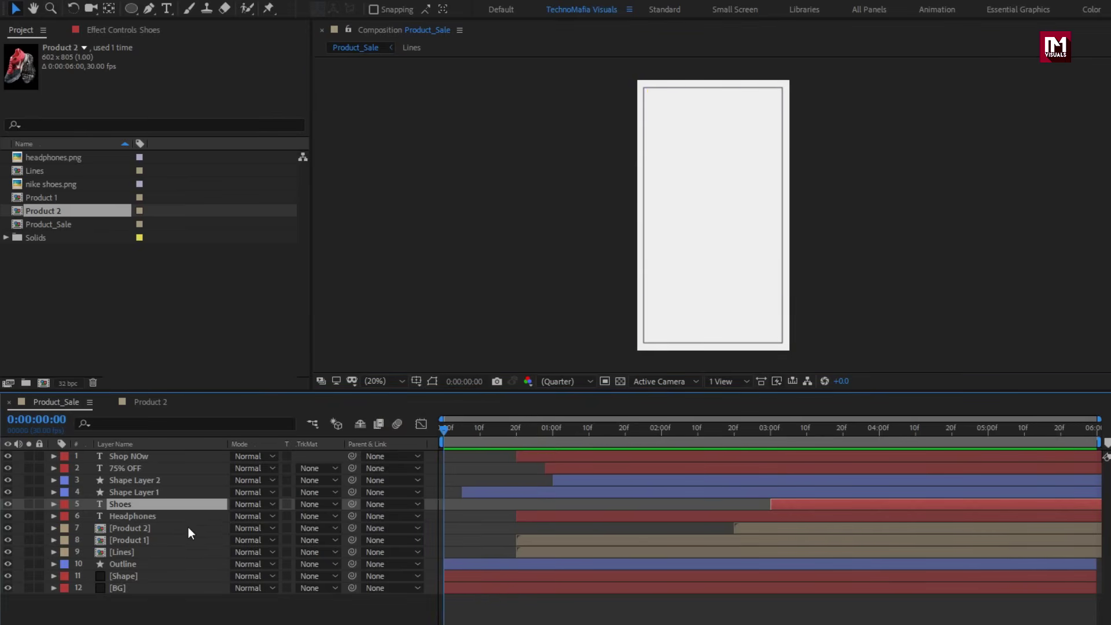
Duplicate the Lines layer, shift the upper copy to start at 0:00:02:20 with Product 2, and preview from the beginning
{"action": "left_click", "coordinate": [123, 558]}
{"action": "key", "text": "ctrl+d"}
{"action": "left_click", "coordinate": [123, 552]}
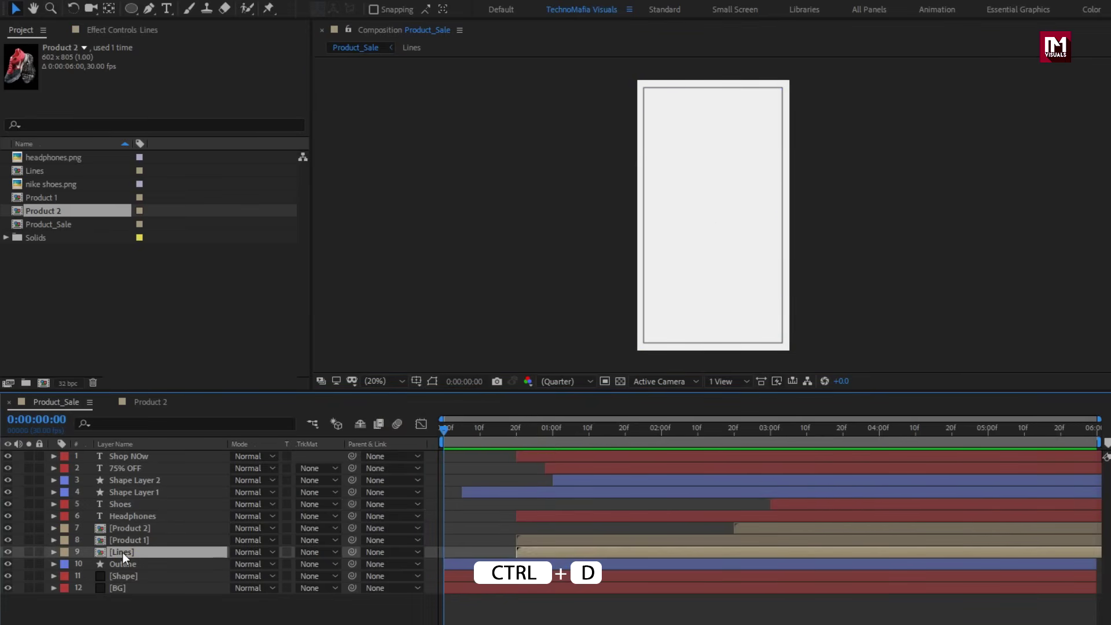
{"action": "key", "text": "ctrl+d"}
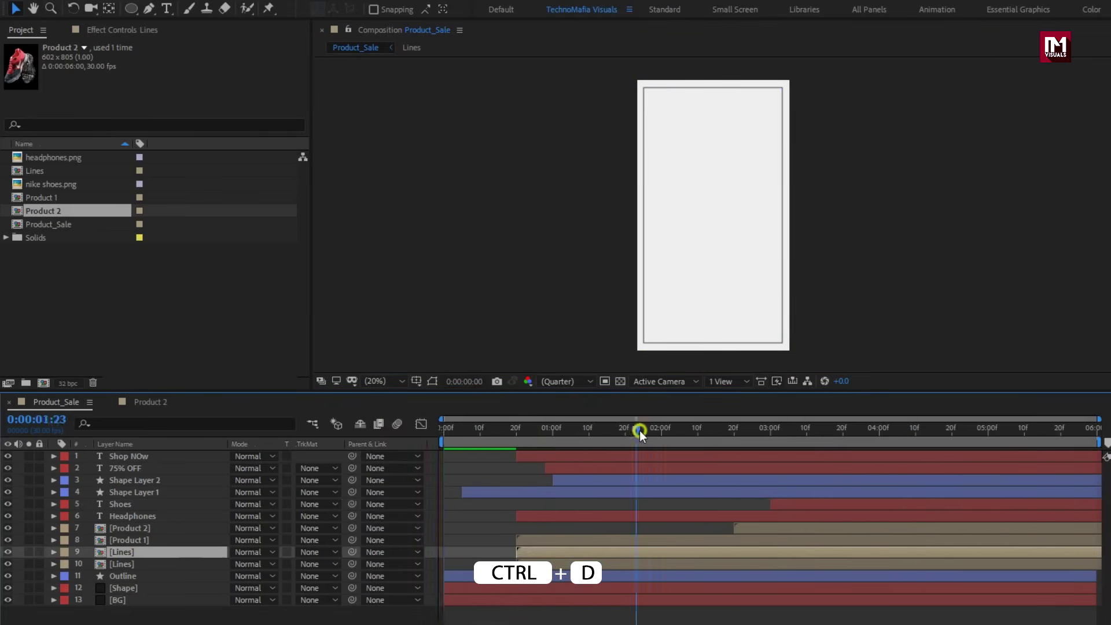
{"action": "left_click_drag", "start_coordinate": [640, 435], "coordinate": [731, 434]}
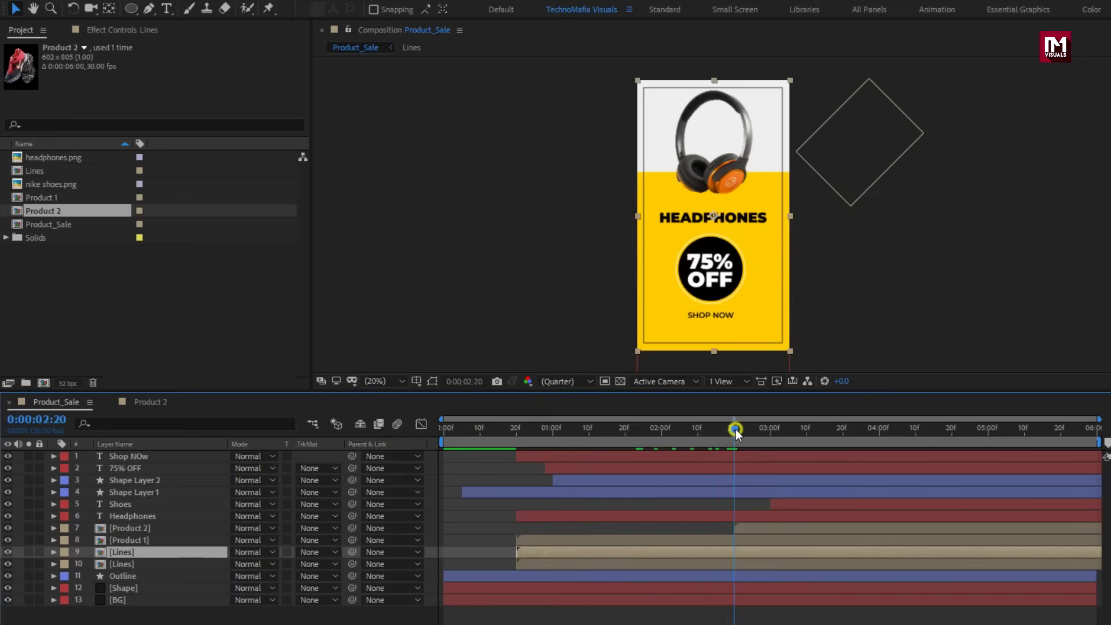
{"action": "left_click_drag", "start_coordinate": [700, 554], "coordinate": [762, 549]}
{"action": "left_click_drag", "start_coordinate": [731, 439], "coordinate": [442, 440]}
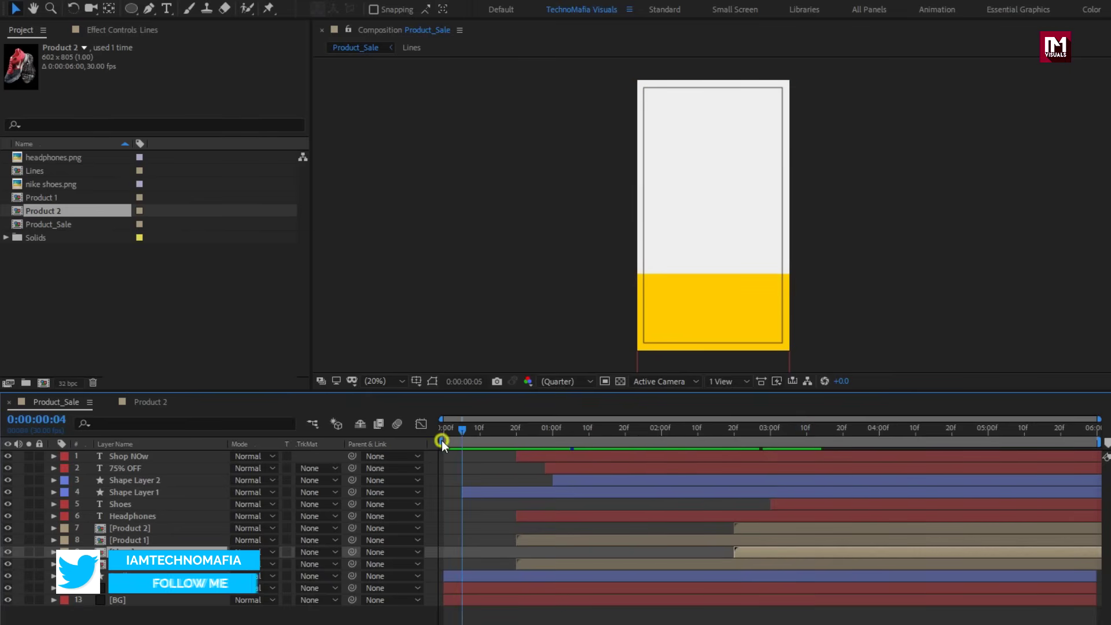
{"action": "key", "text": "space"}
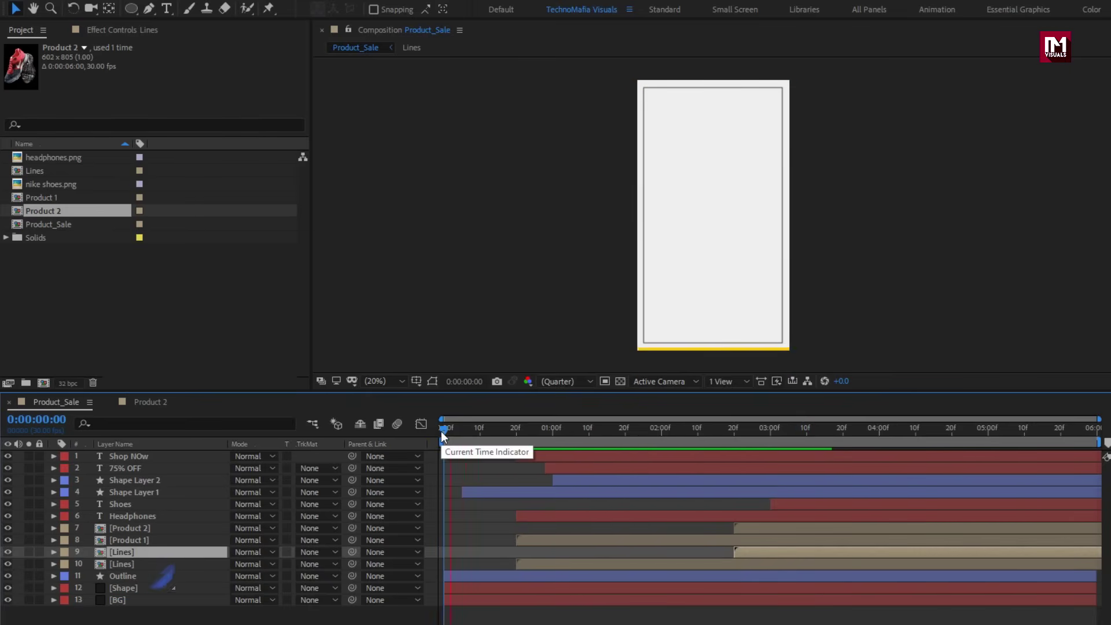